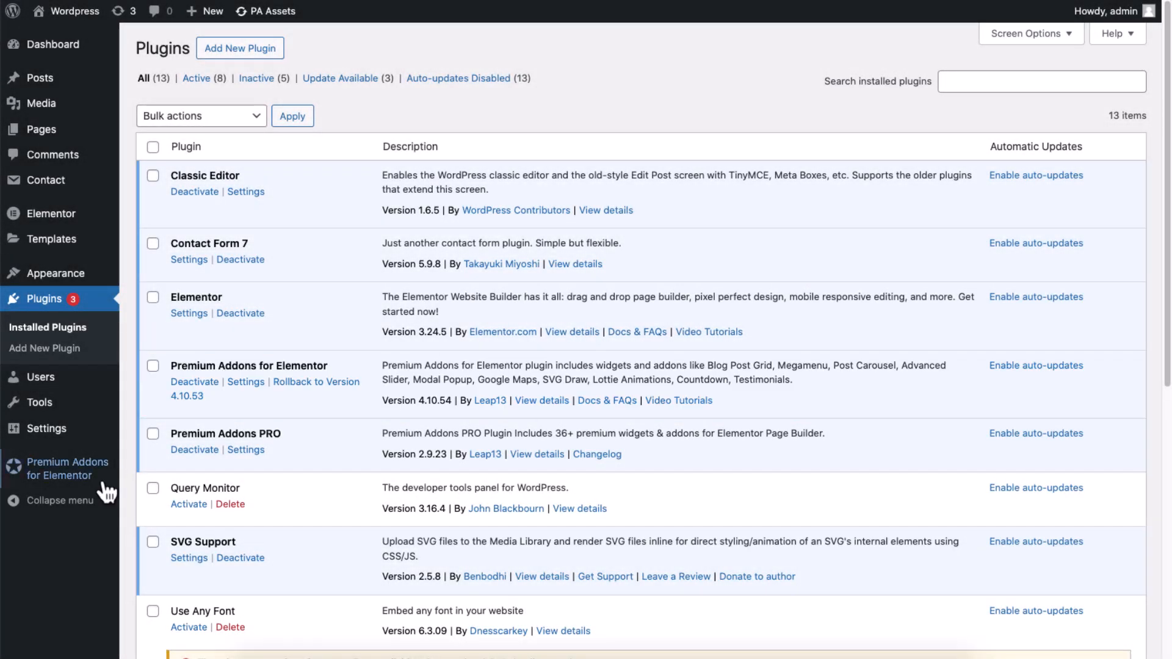
Open the Premium Addons for Elementor widgets settings and search for the Carousel widget
mouse_move(105, 481)
left_click(146, 486)
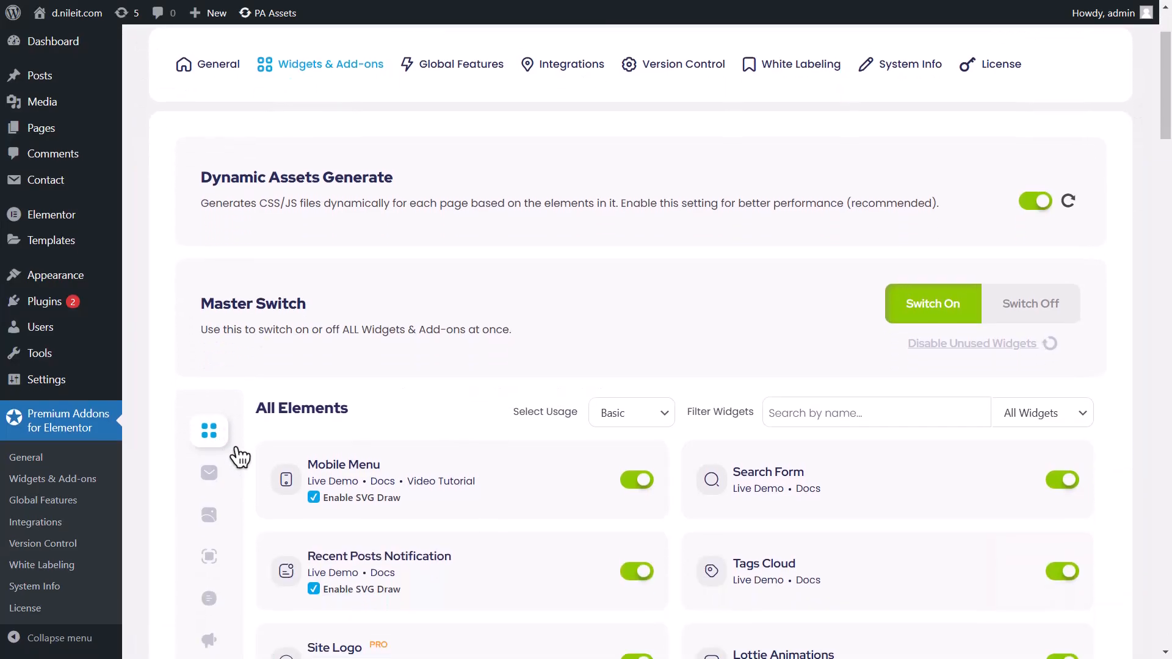
scroll(235, 452, "down", 3)
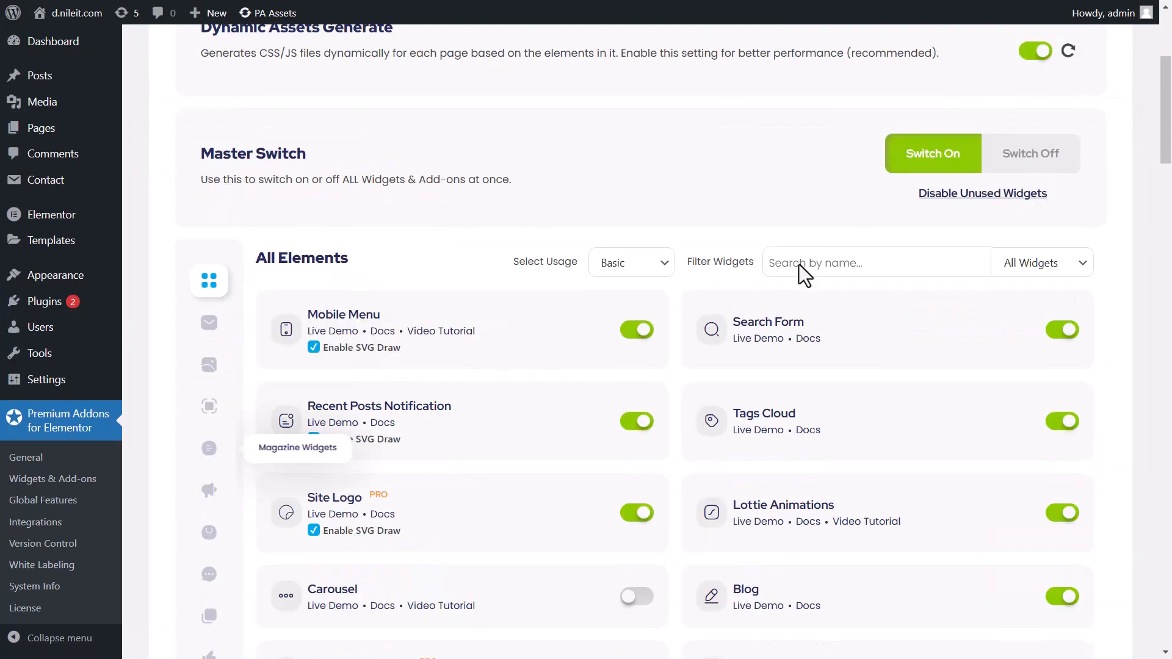
left_click(803, 264)
type("Carou")
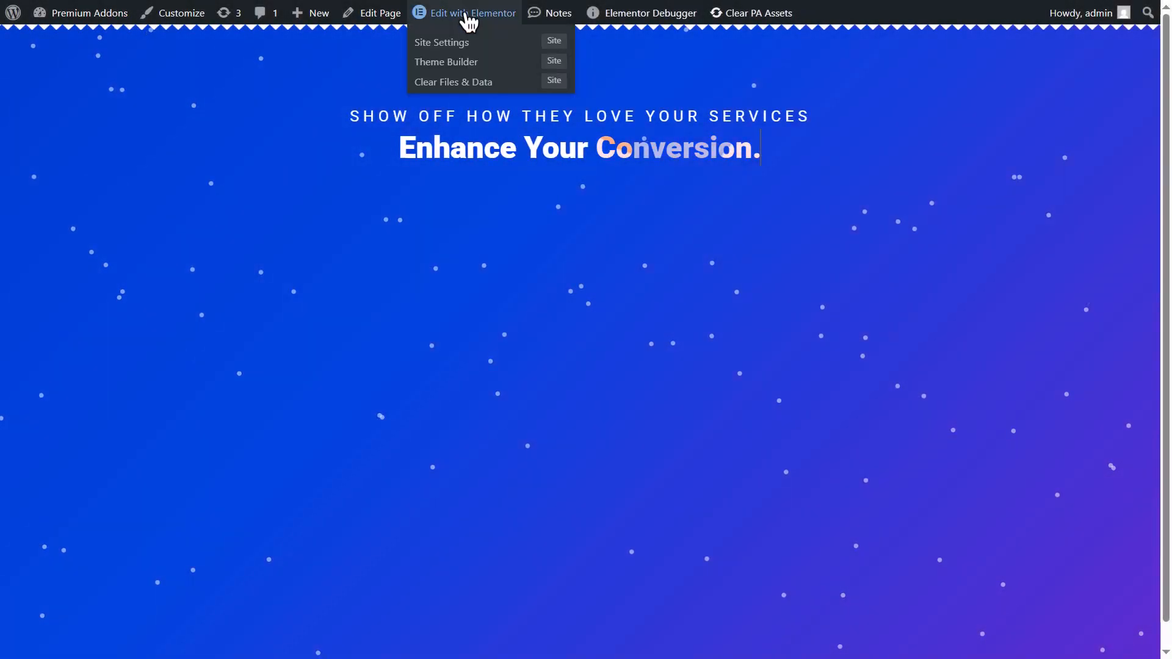
Open the page in Elementor and add a Premium Carousel widget below the heading
left_click(468, 17)
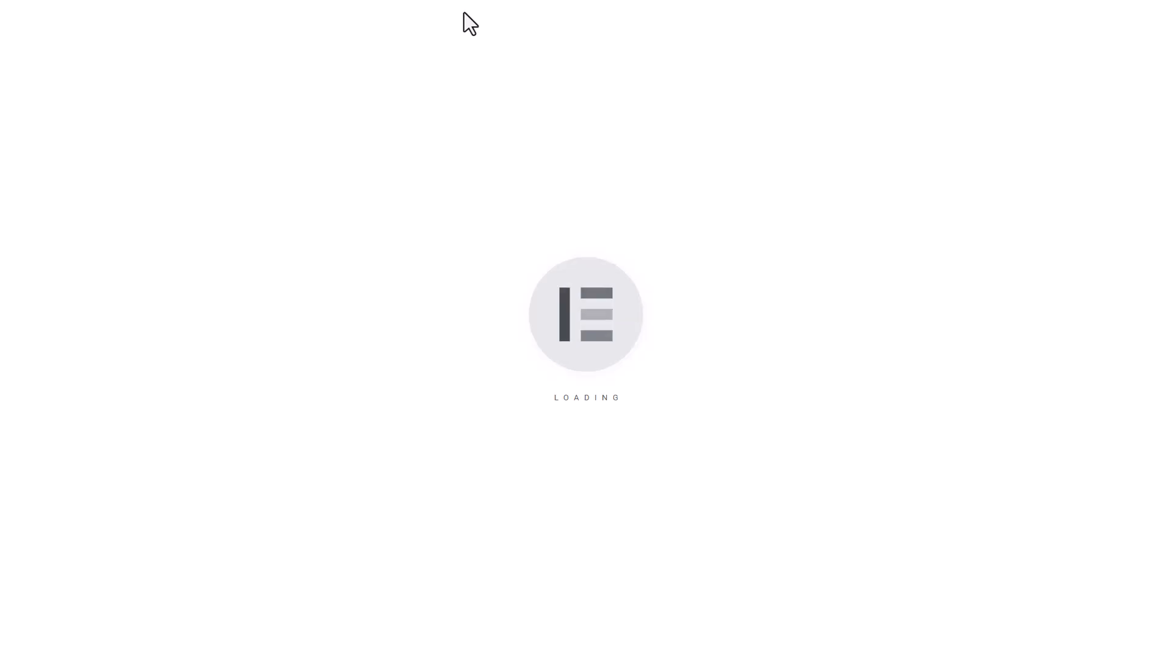
left_click(68, 124)
type("Premium Carousel")
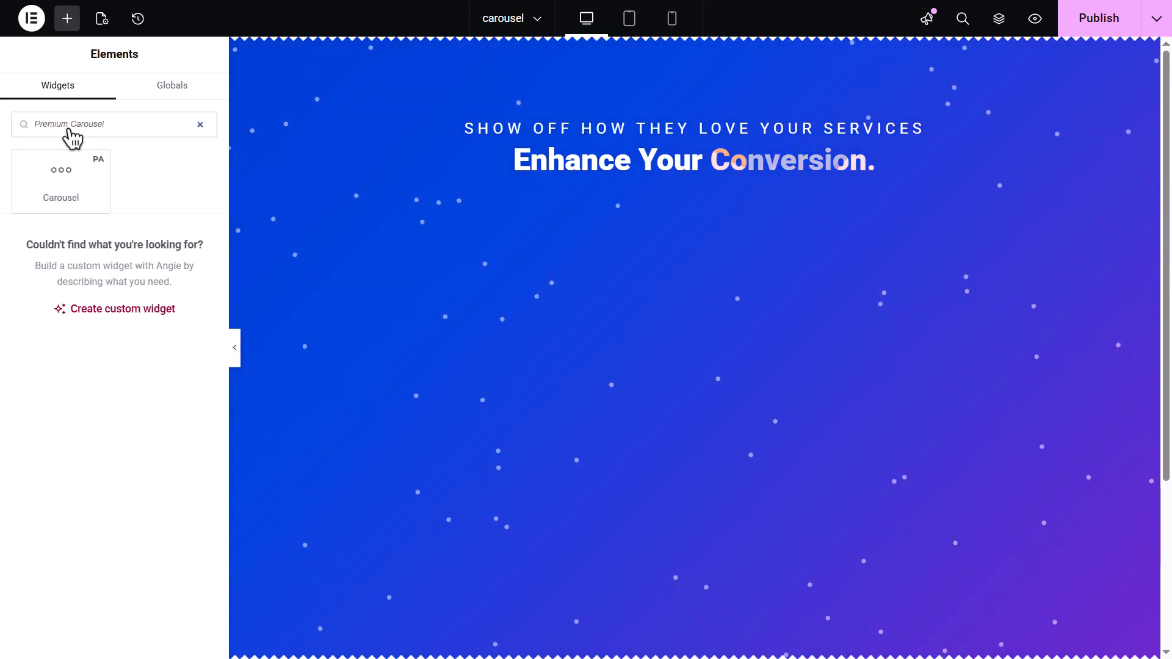
left_click_drag(74, 188, 598, 207)
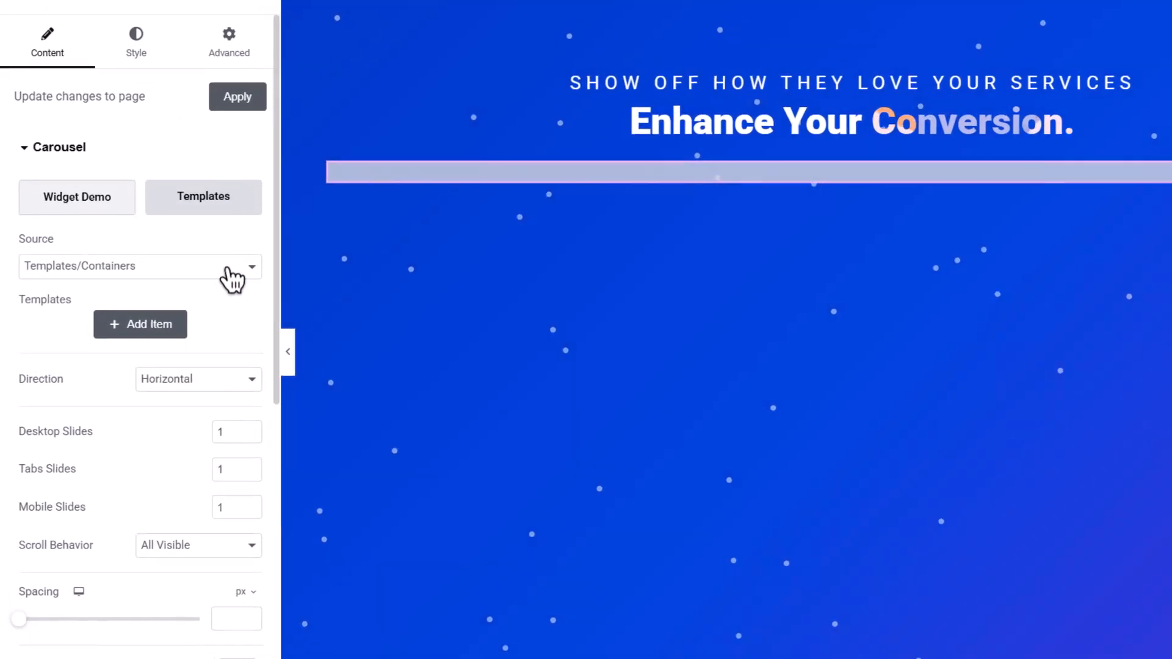
Keep the carousel source as Templates/Containers and add a first template item
left_click(227, 269)
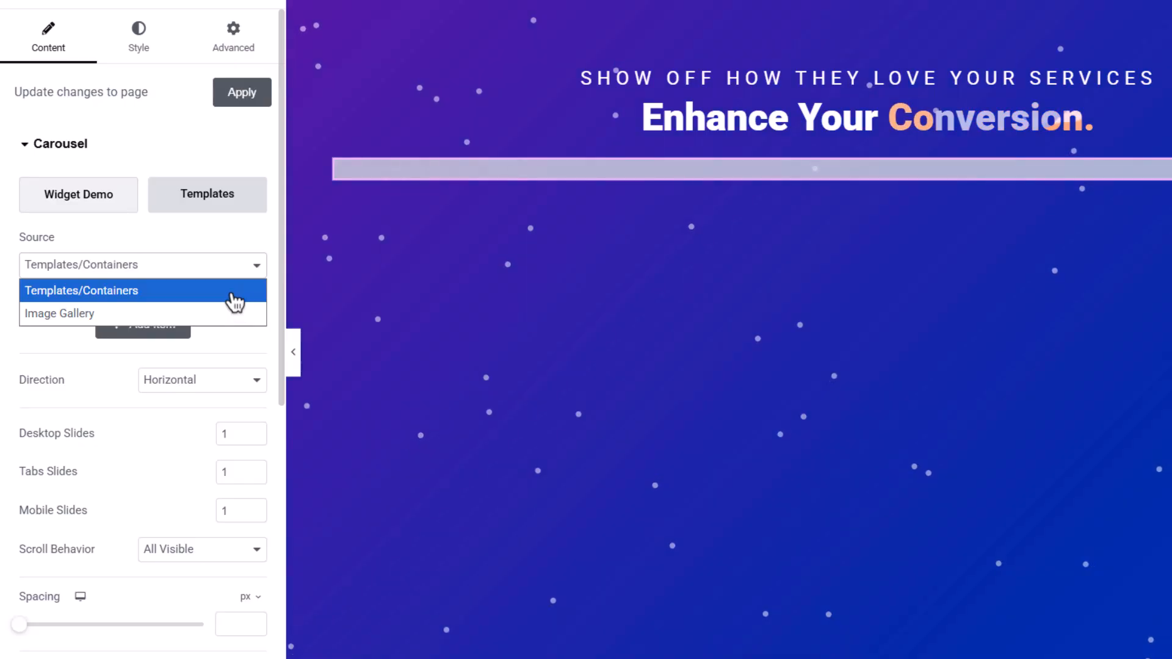
left_click(235, 299)
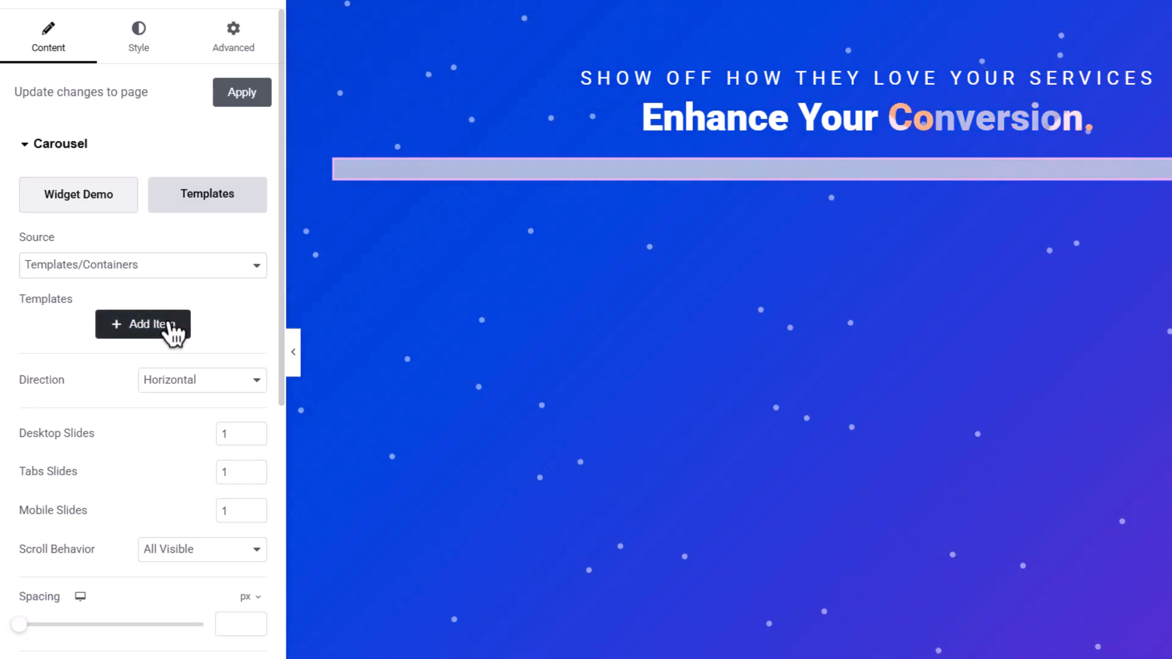
left_click(171, 326)
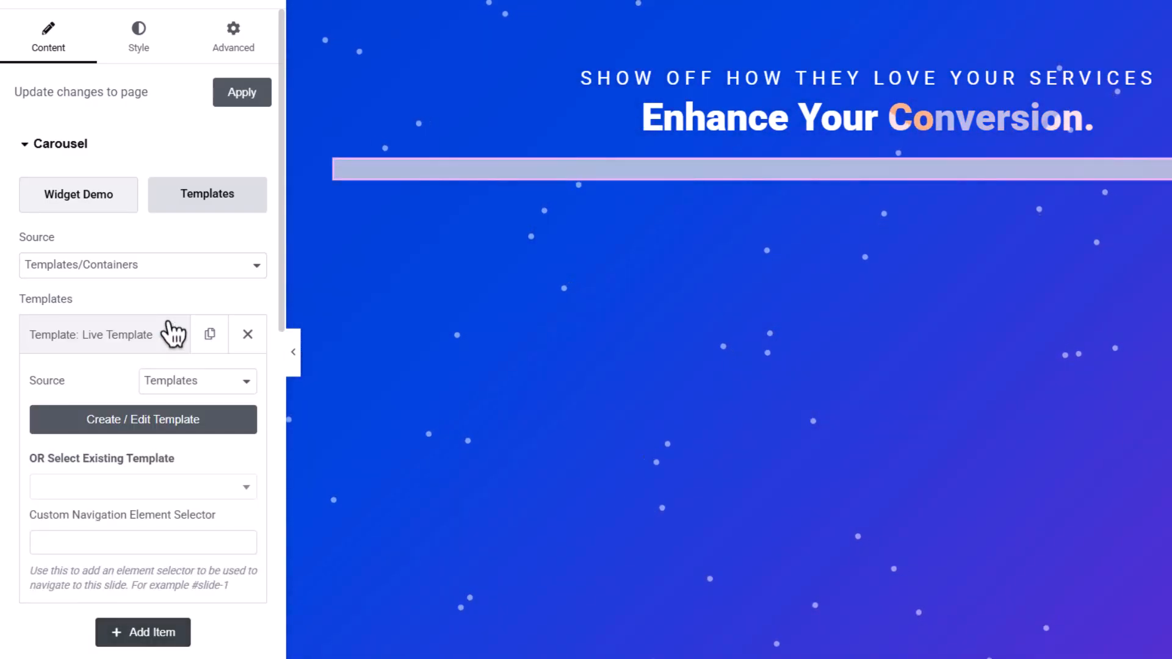
Create a new template for the item containing a Premium Testimonial widget, then close the template editor
left_click(210, 389)
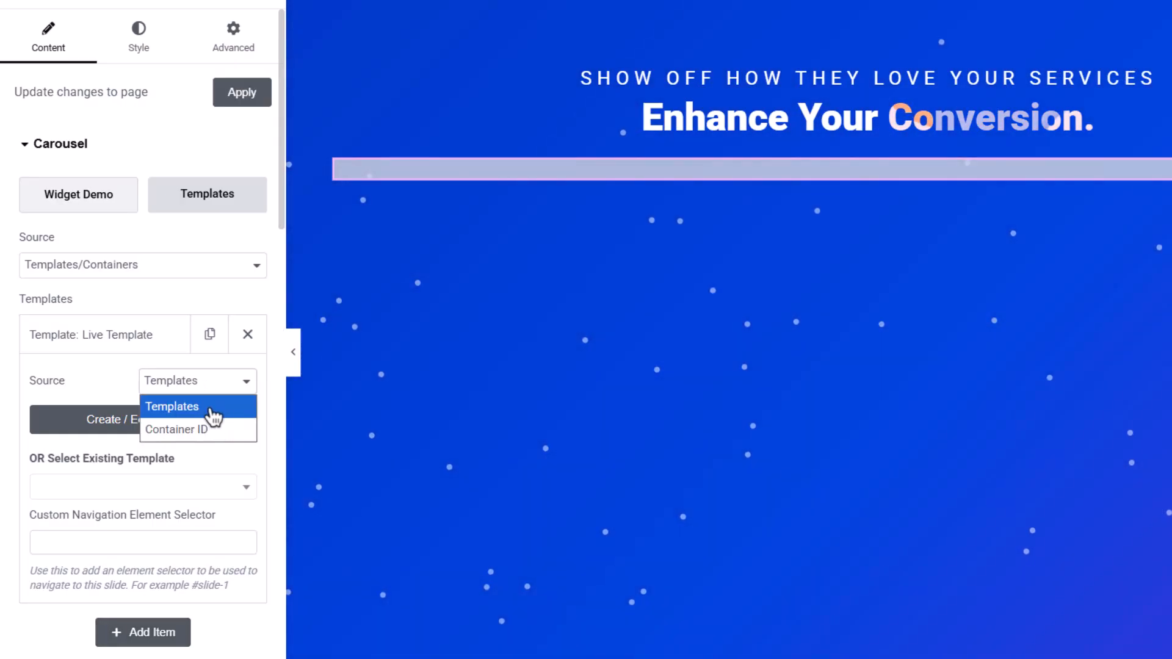
left_click(214, 407)
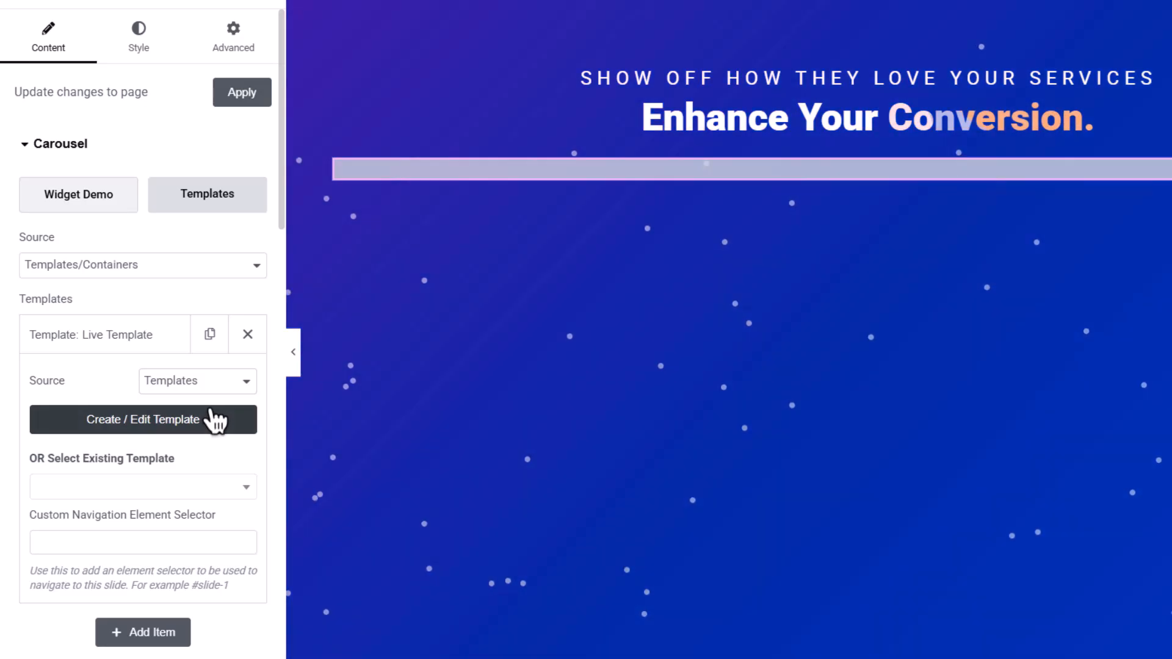
left_click(215, 419)
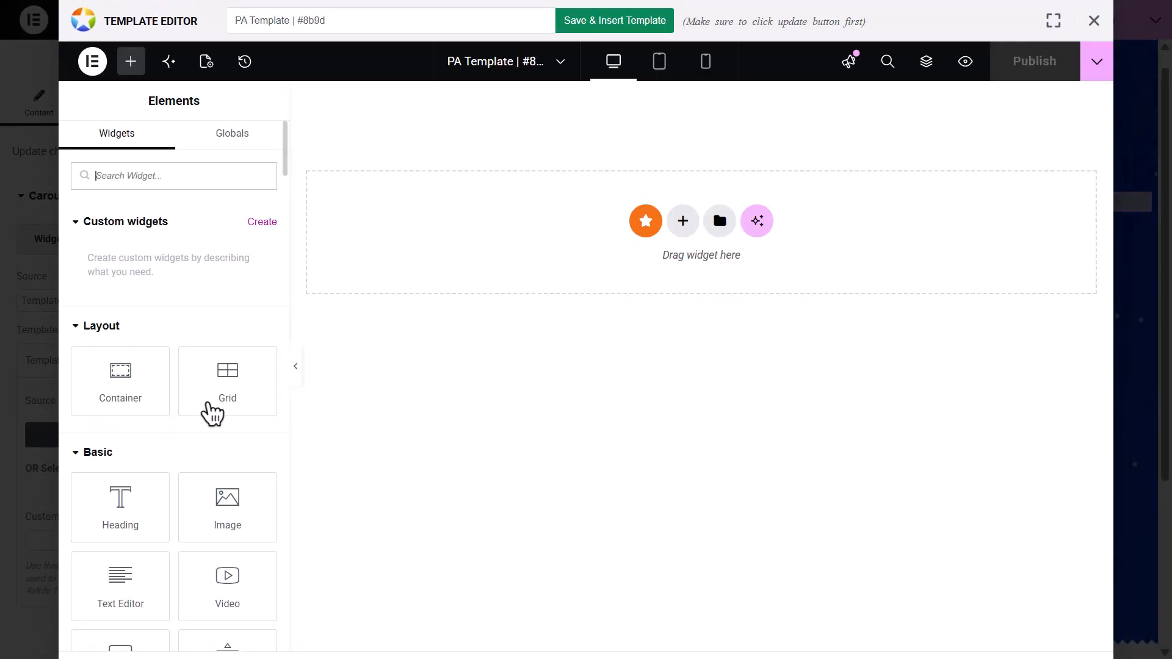
type("Premium Testimonial")
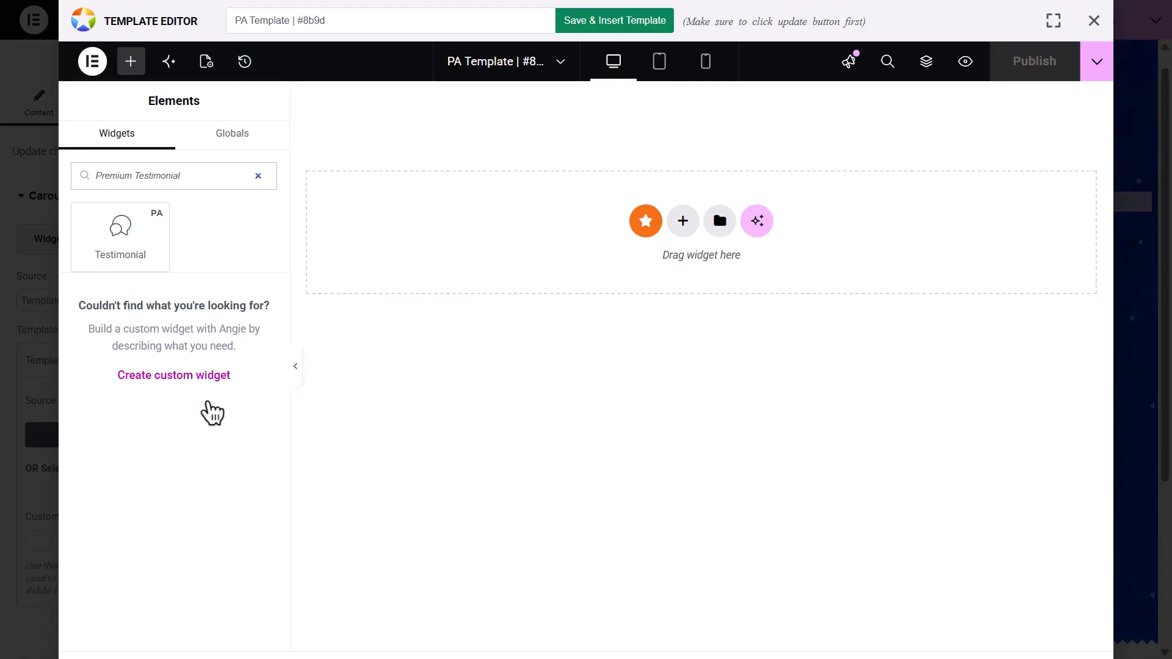
left_click_drag(116, 232, 711, 242)
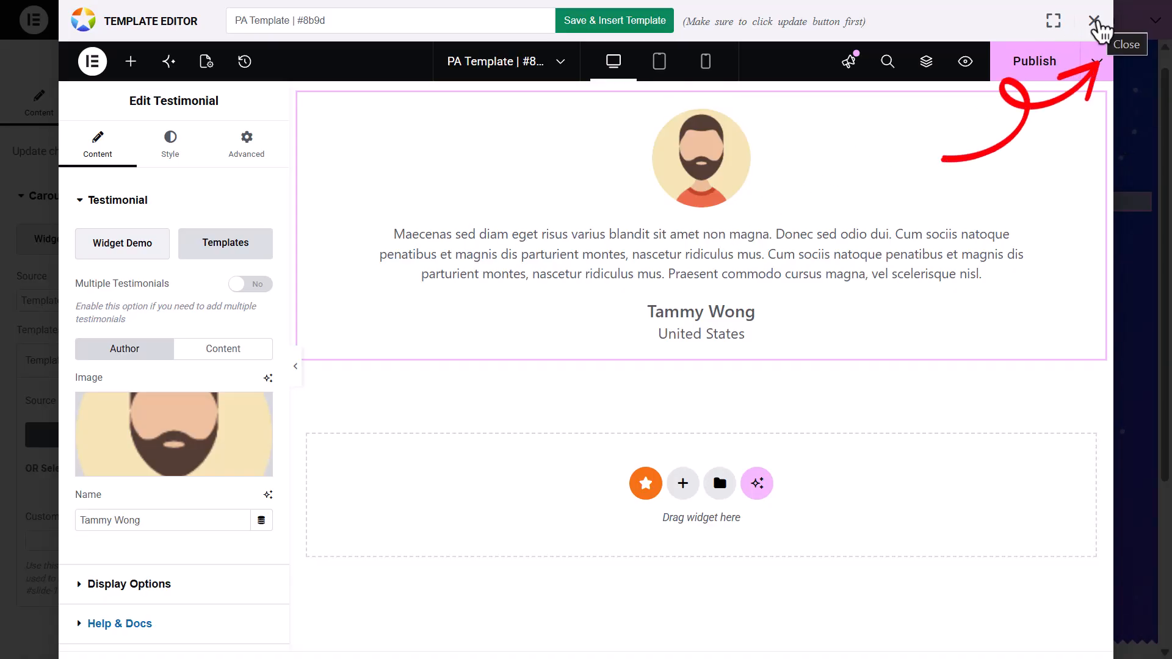
left_click(1095, 22)
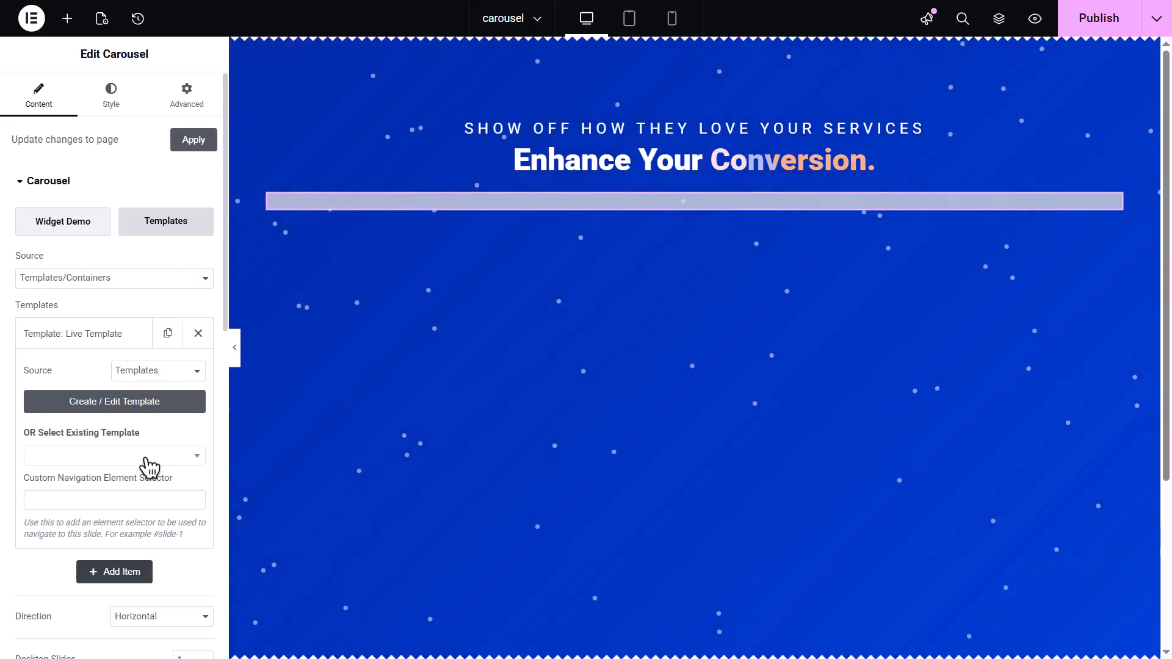
Assign the existing template Testimonial 1 to the first item and add a second item using Testimonial 2
left_click(147, 459)
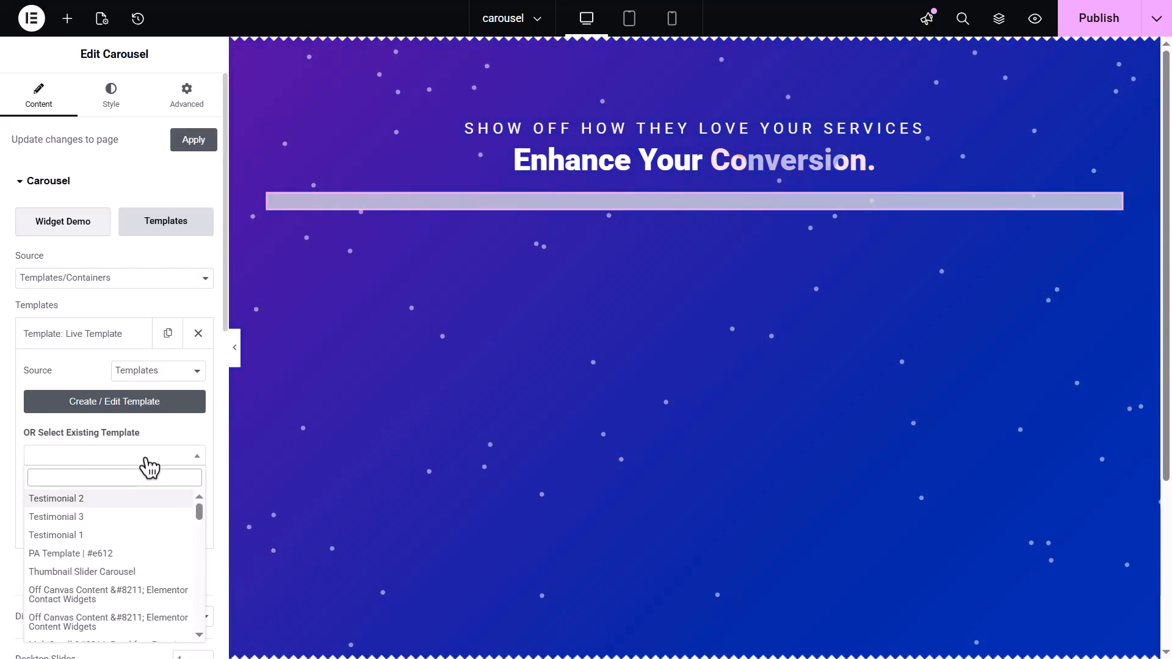
left_click(136, 535)
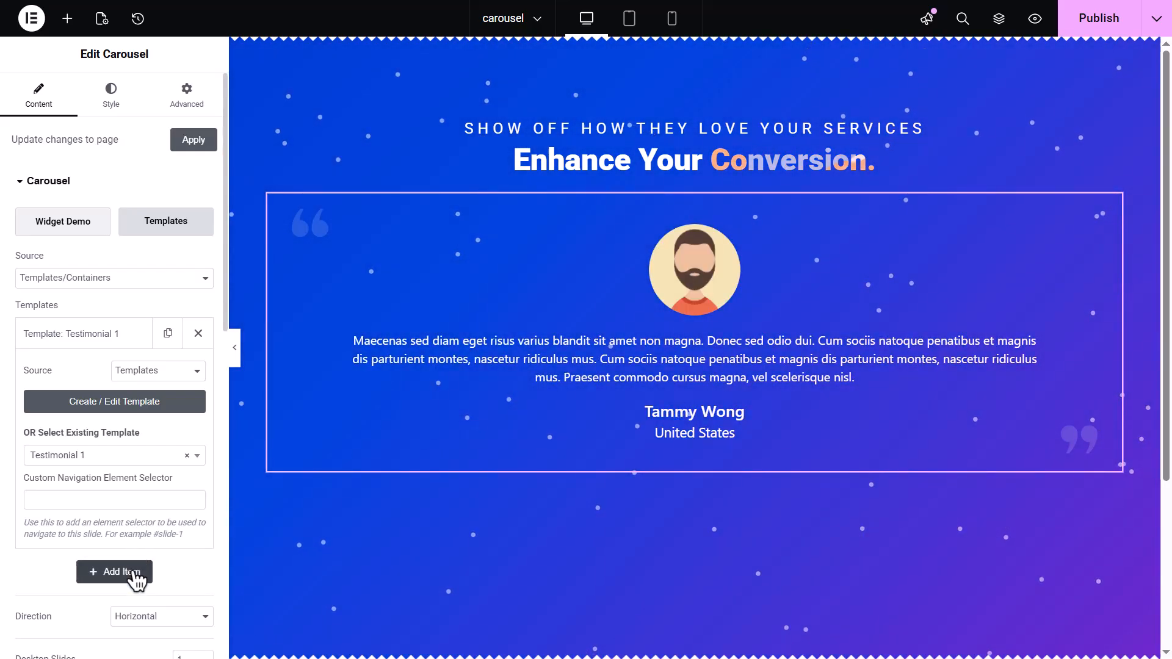
left_click(135, 578)
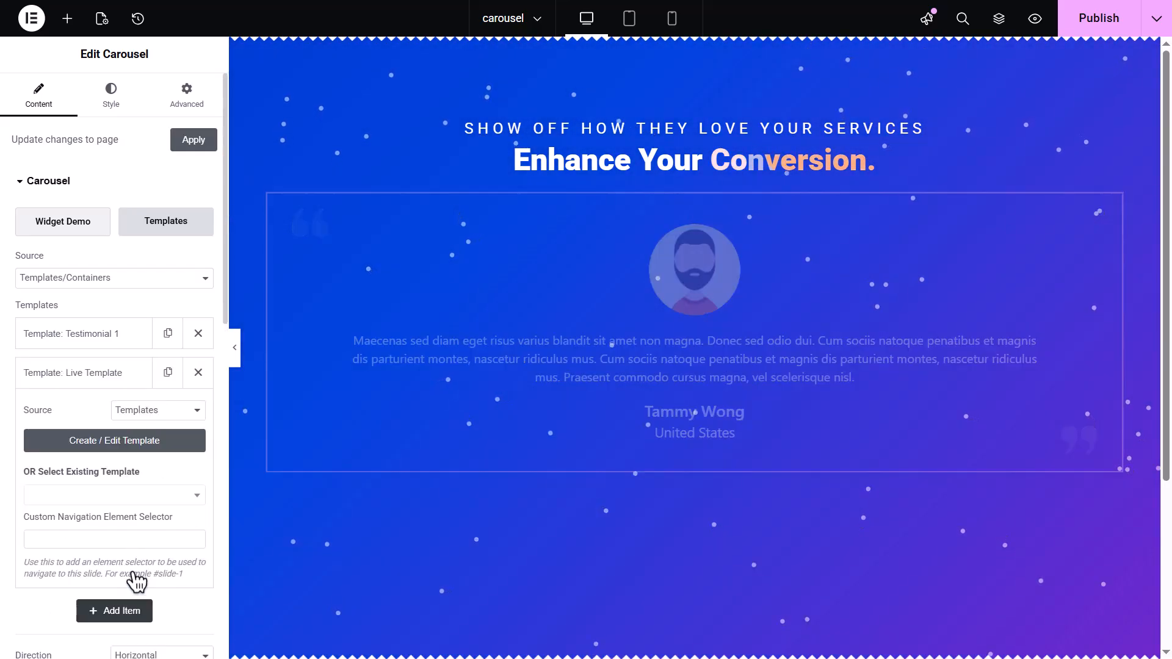
left_click(133, 494)
left_click(119, 340)
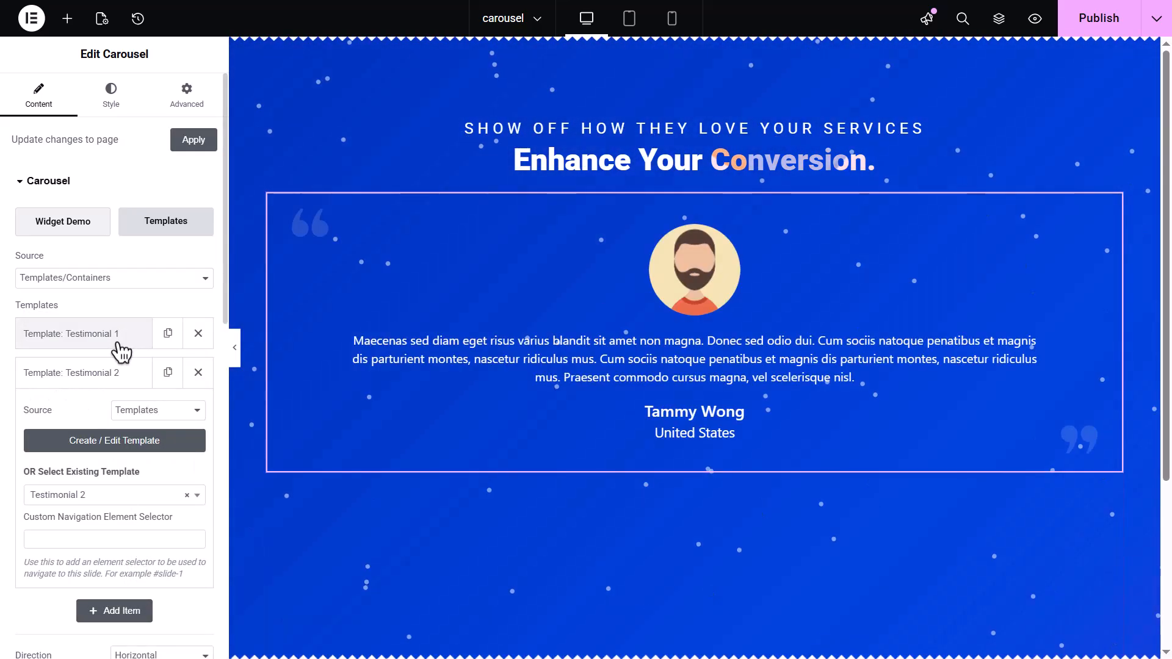
Add a third carousel item using the existing template Testimonial 3
left_click(122, 612)
left_click(133, 535)
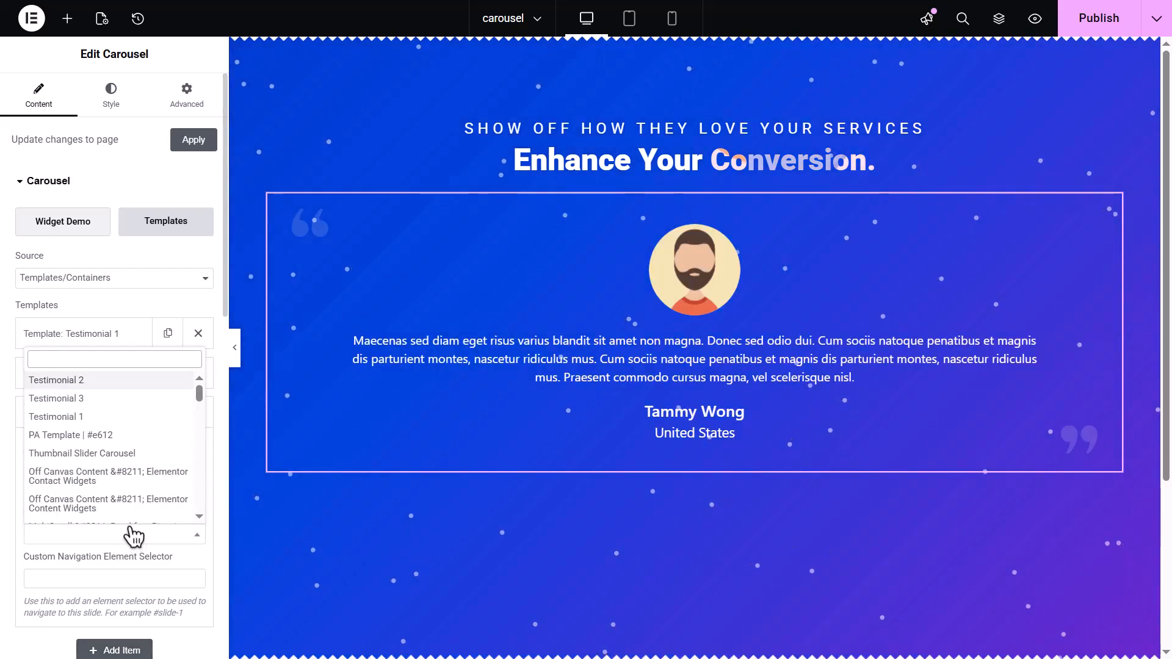
left_click(104, 400)
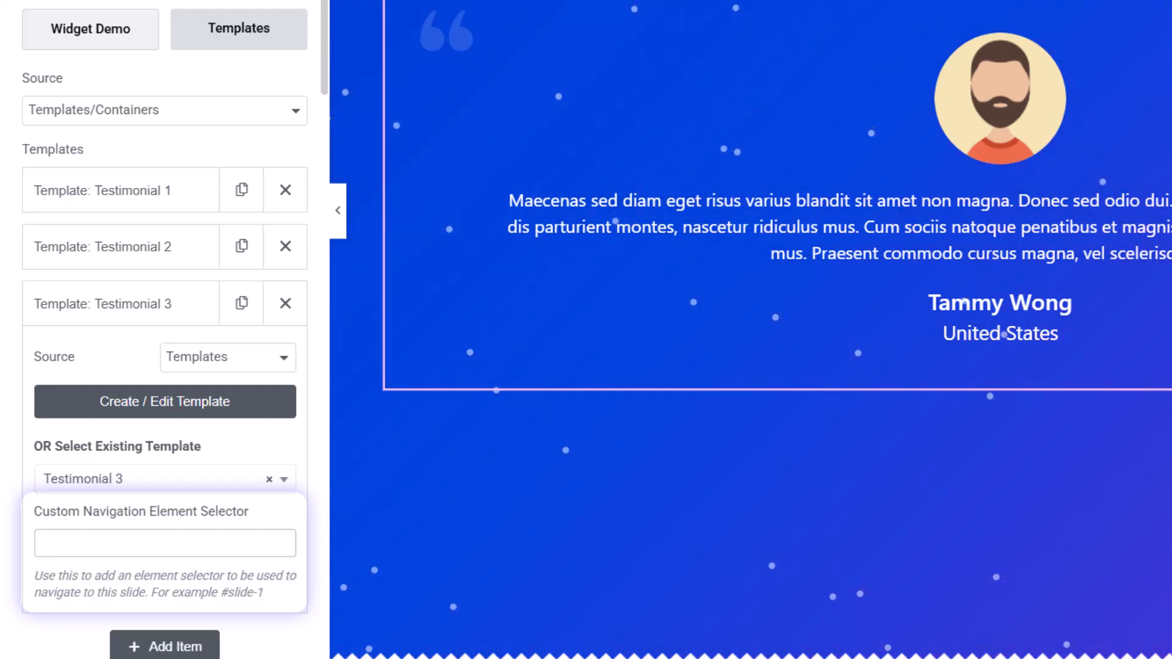
left_click(172, 549)
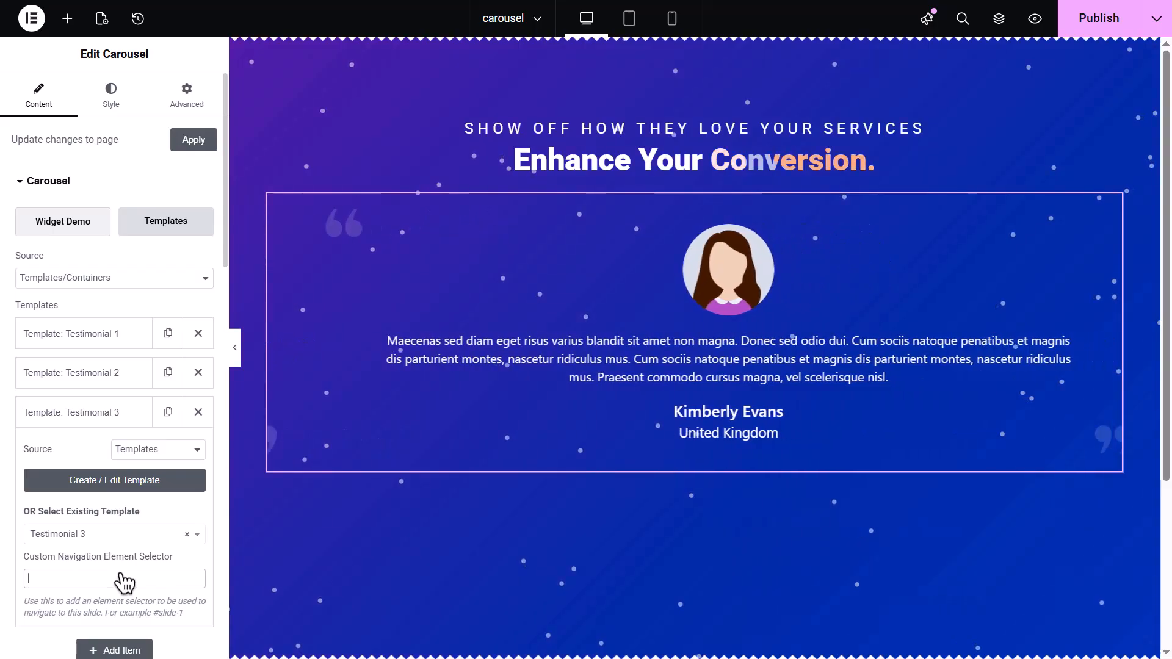
Add a Premium Button widget below the carousel
left_click(67, 19)
type("Premium Button")
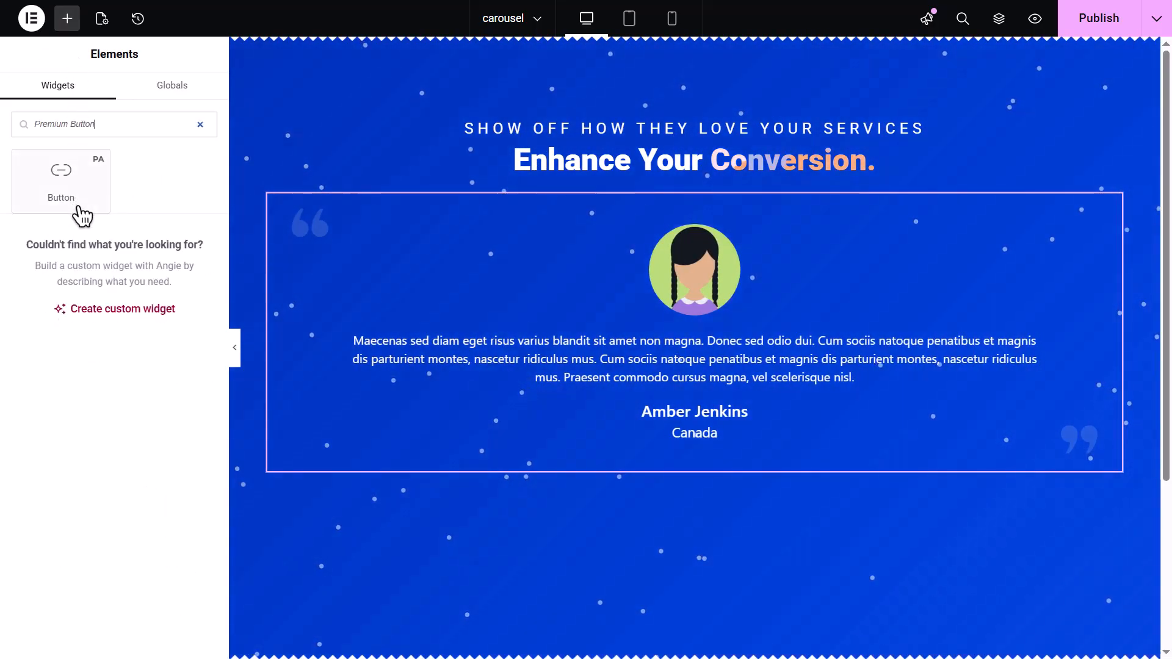
left_click_drag(83, 215, 631, 510)
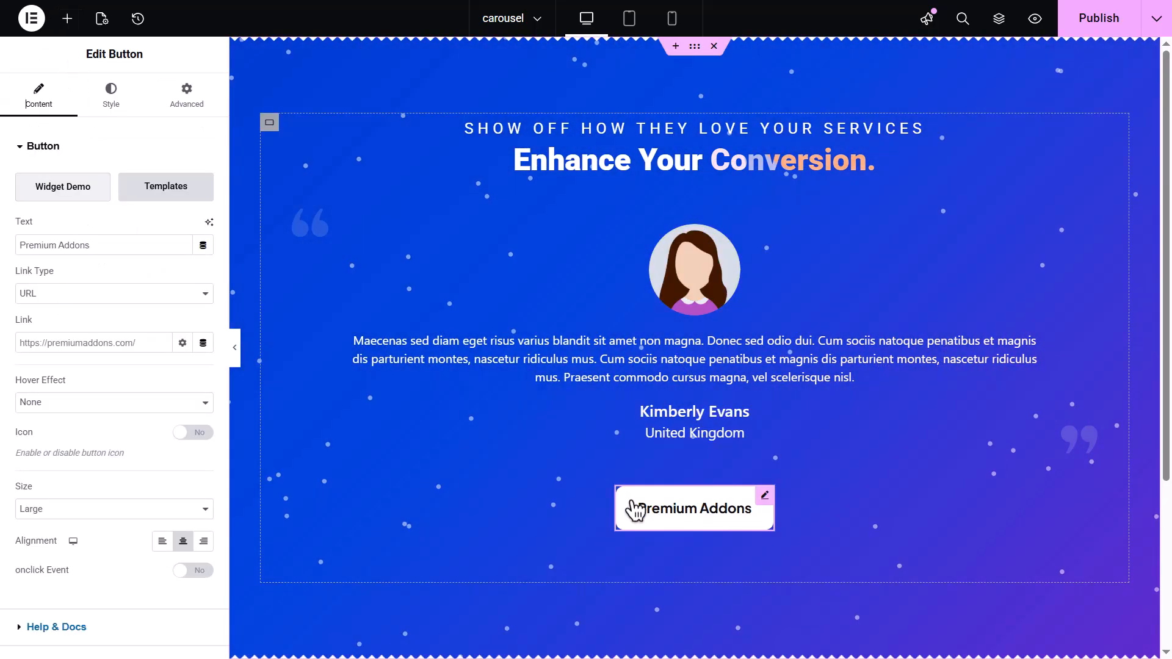
Set the button text to the first testimonial author's name
triple_click(140, 244)
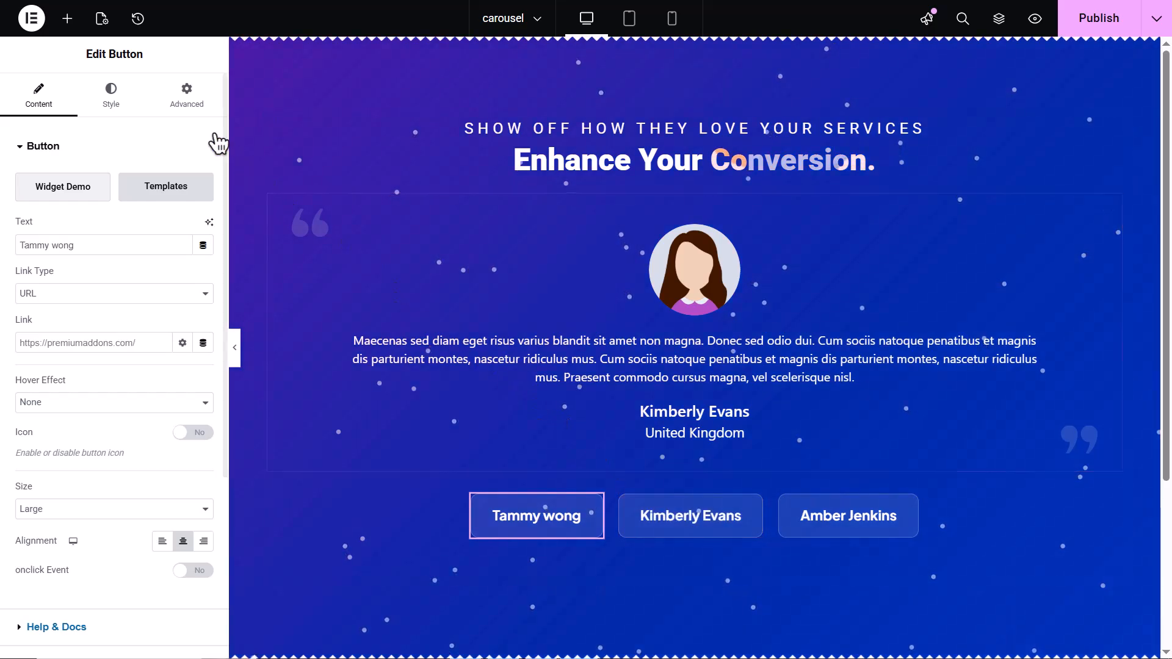
Set the first button's CSS ID to slide-1 in its advanced settings
left_click(185, 114)
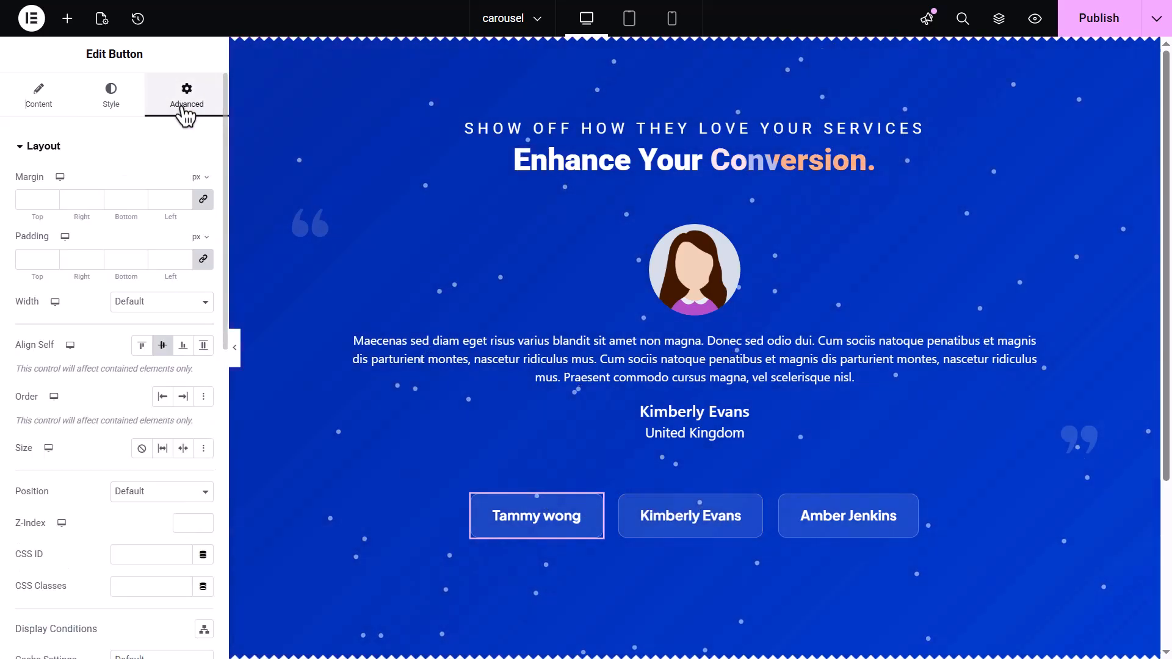
left_click(158, 554)
type("slide-1")
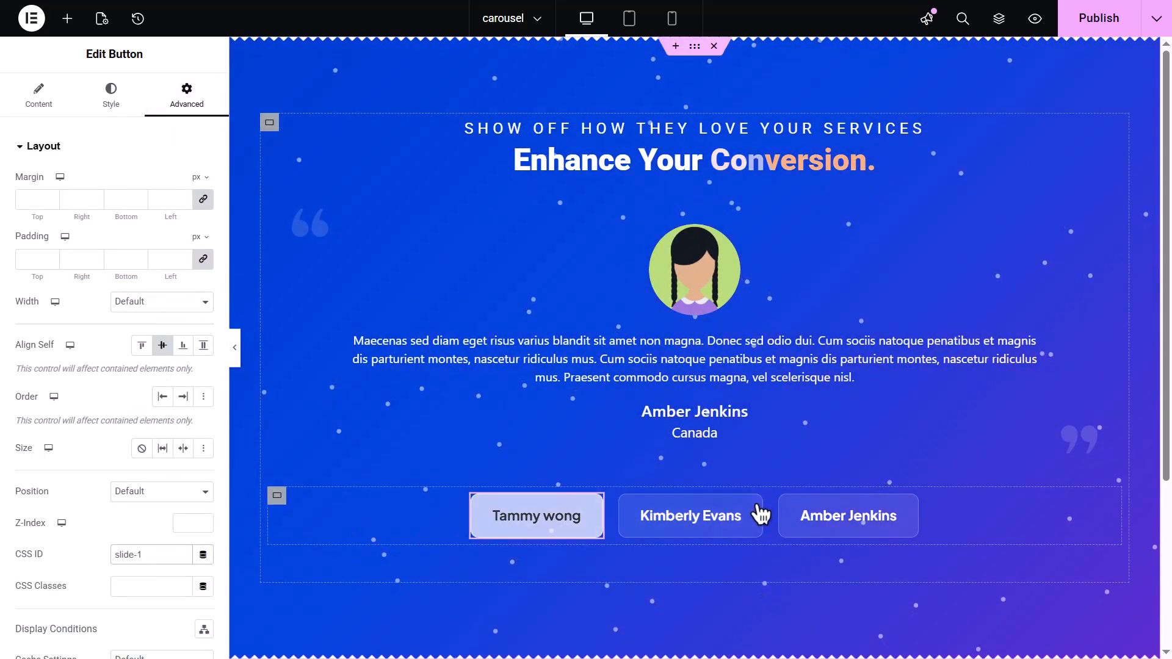
Select the second button and set its CSS ID to slide-2
left_click(757, 515)
left_click(162, 556)
type("slide-2")
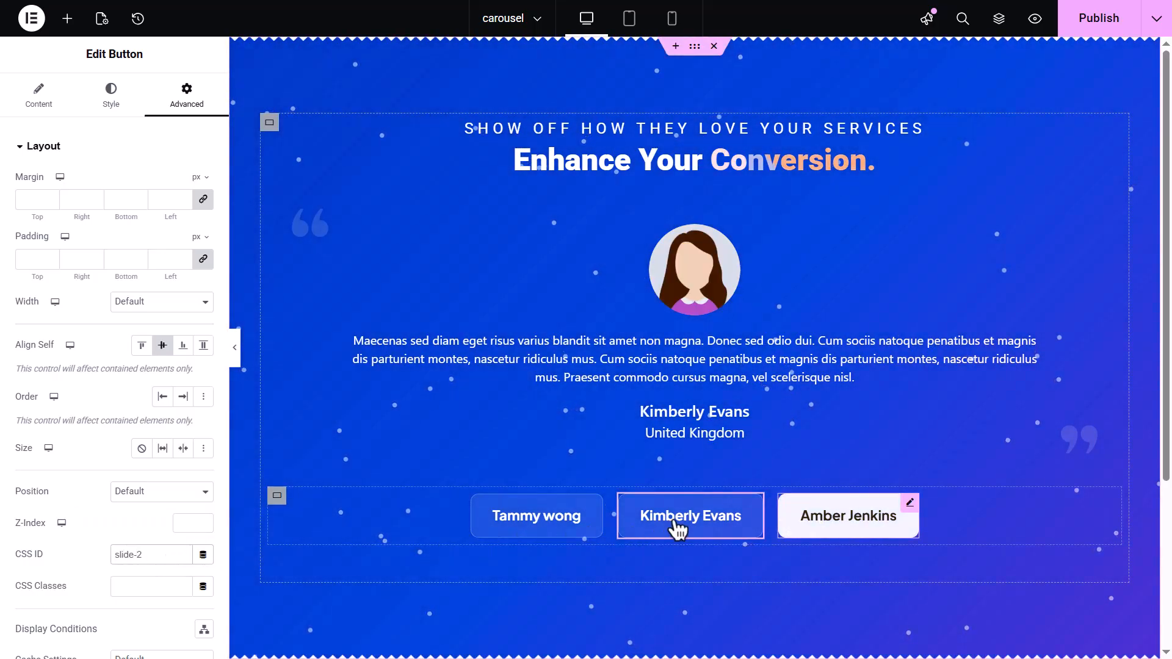
Select the third button and set its CSS ID to slide-3
left_click(909, 504)
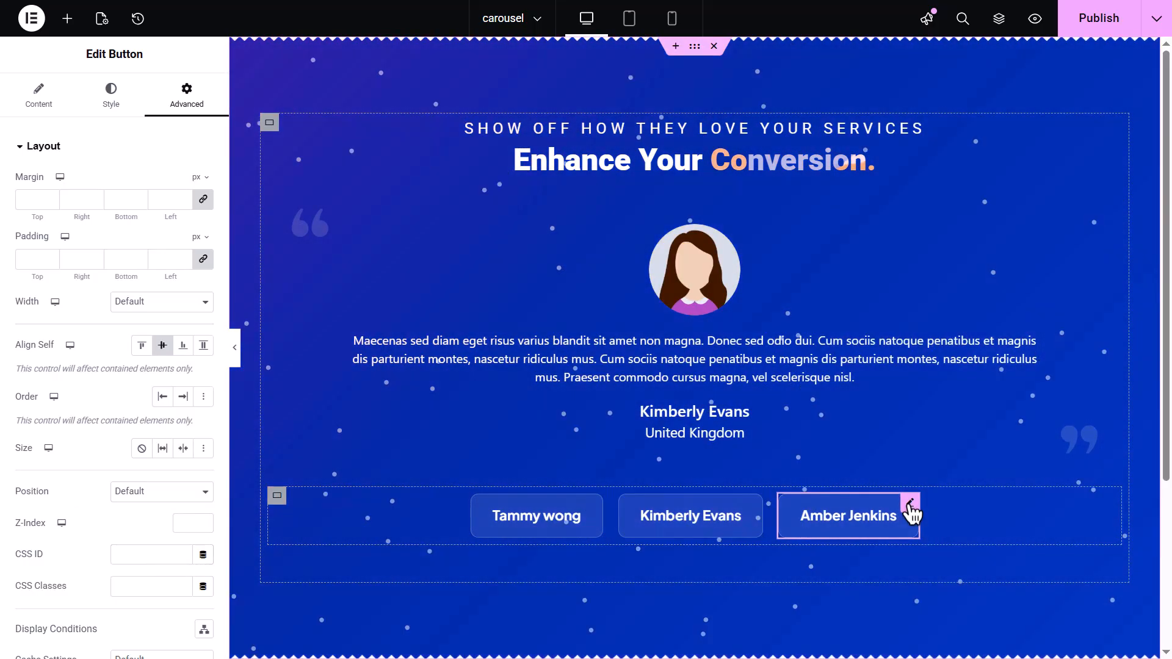
left_click(145, 555)
type("slide-3")
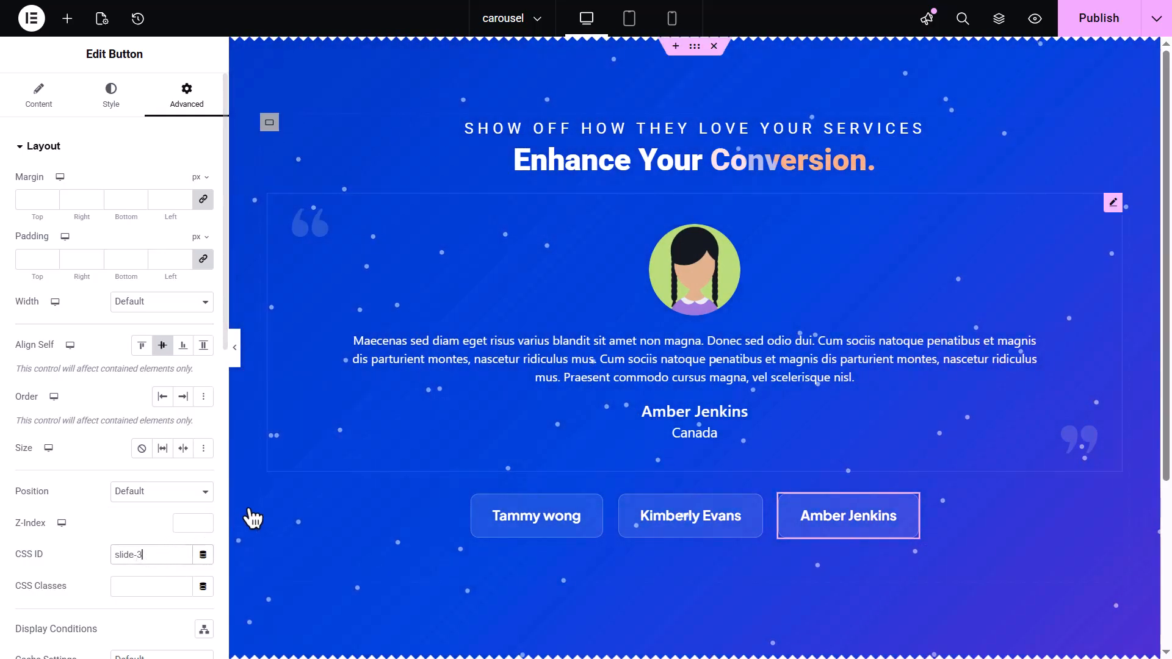
Select the carousel and set the first item's custom navigation element selector to #slide-1
left_click(619, 368)
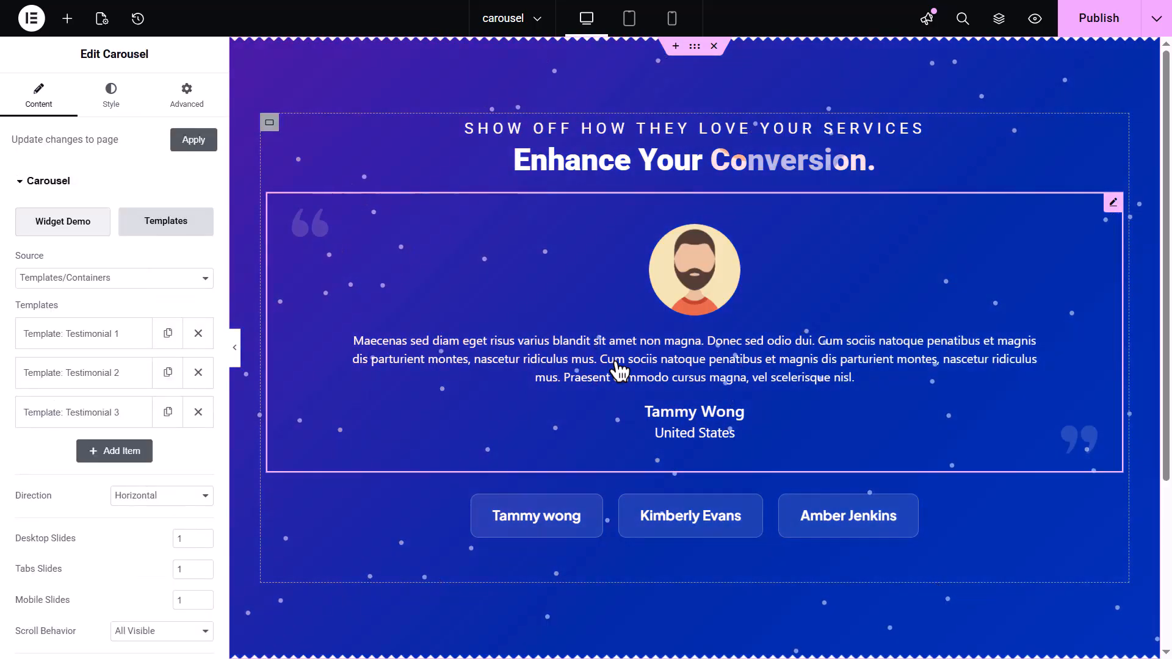
left_click(114, 341)
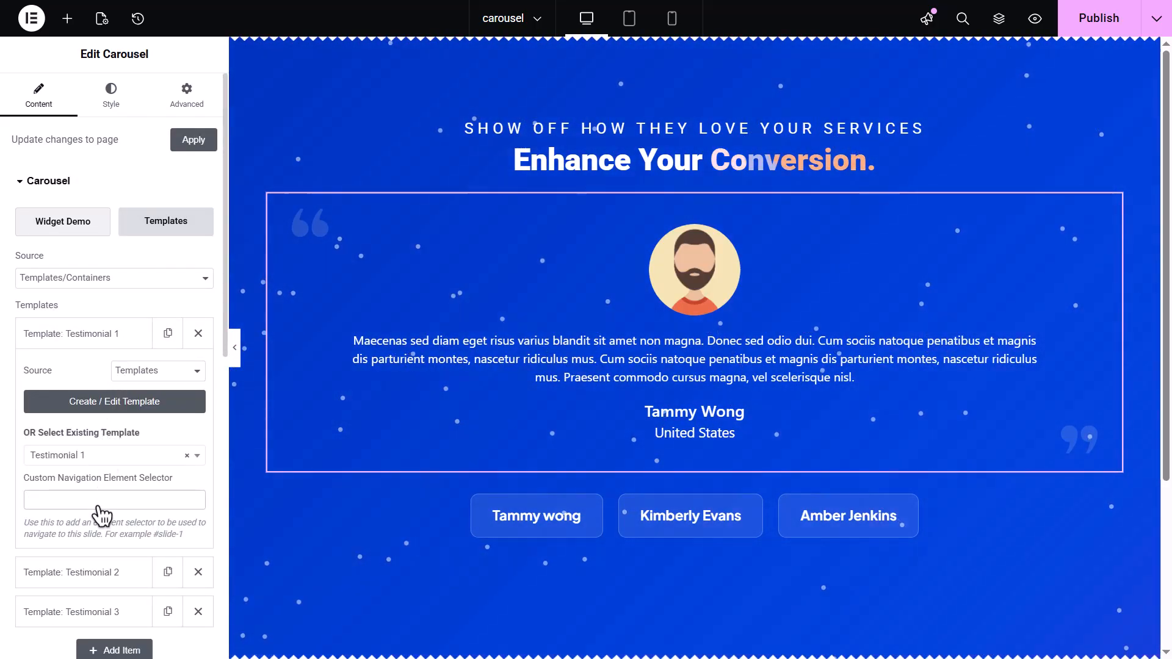
type("#slide")
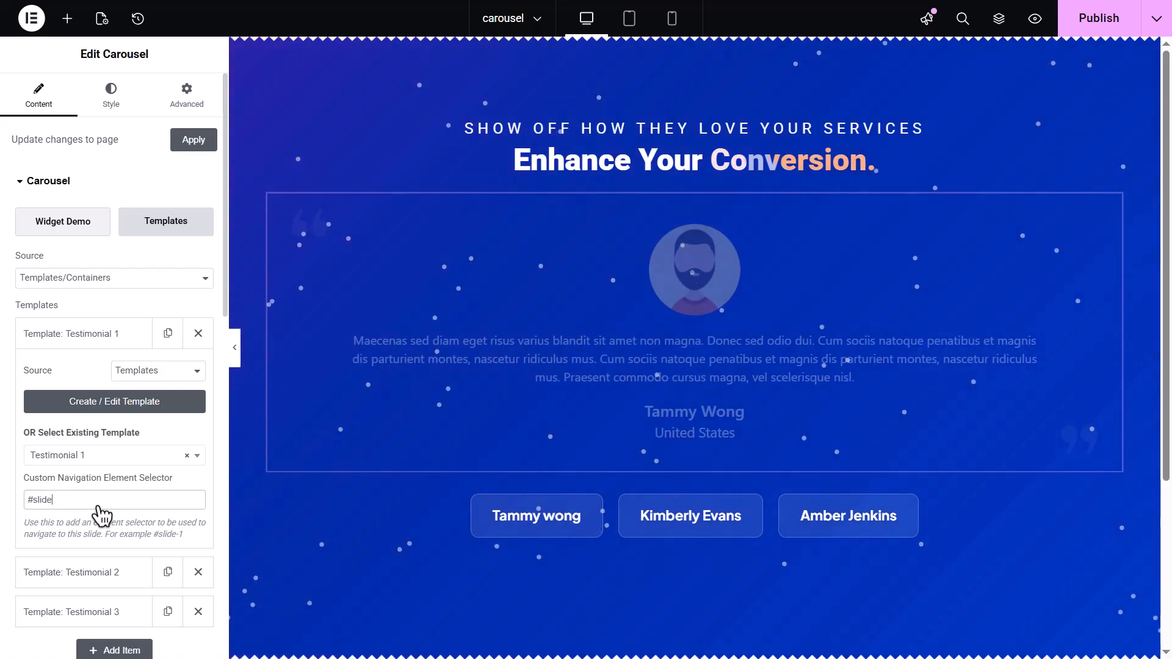
type("-1")
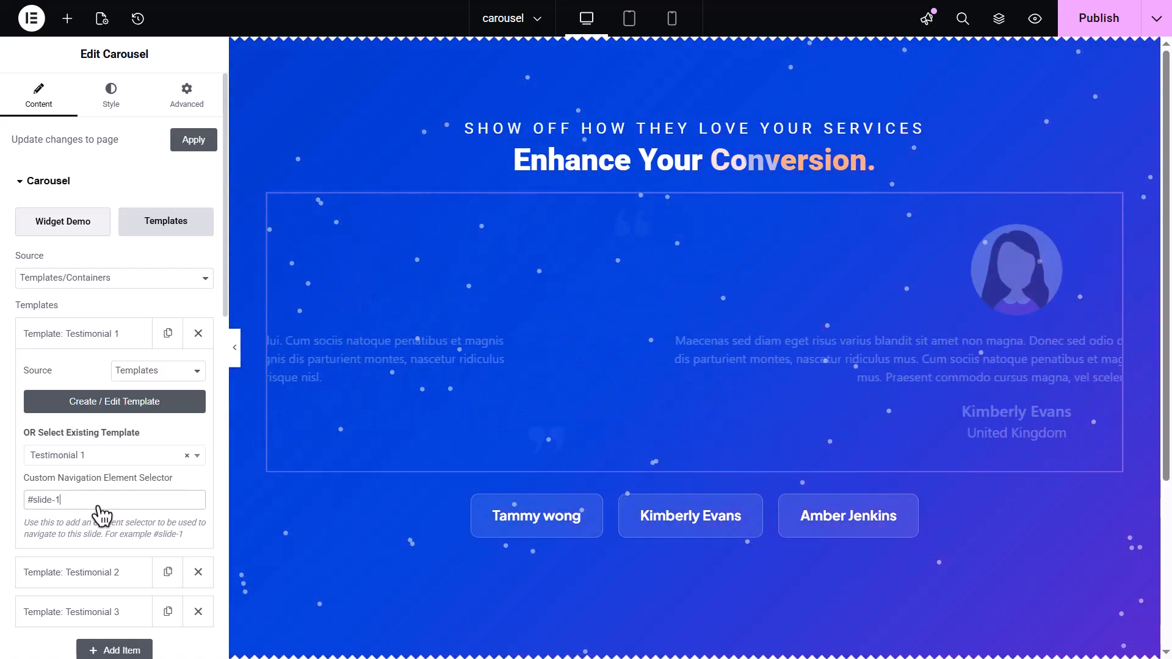
Set the second item's custom navigation element selector to #slide-2
left_click(110, 574)
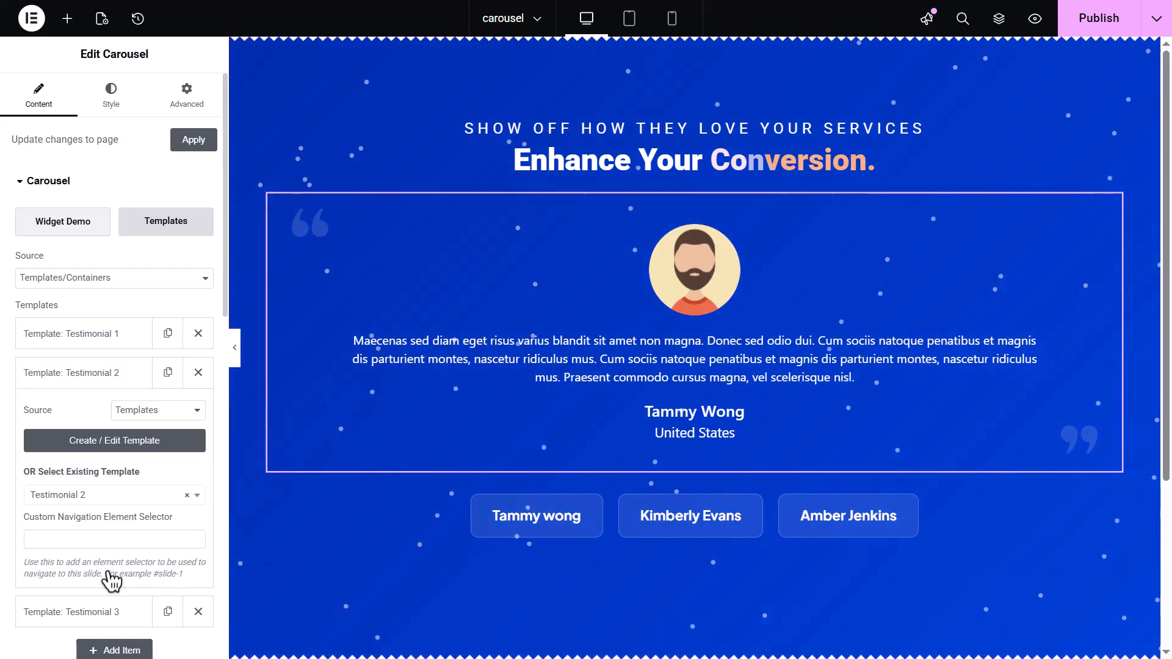
left_click(89, 540)
type("#slide-2")
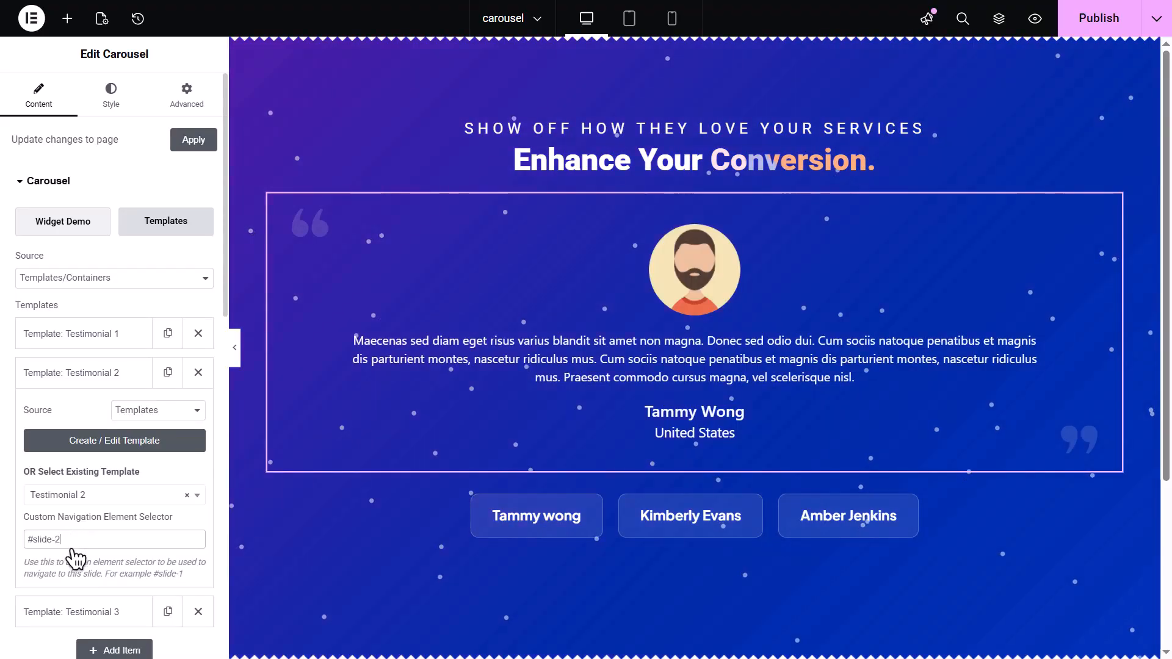
Set the third item's custom navigation element selector to #slide-3
left_click(94, 612)
left_click(87, 578)
type("#slide-3")
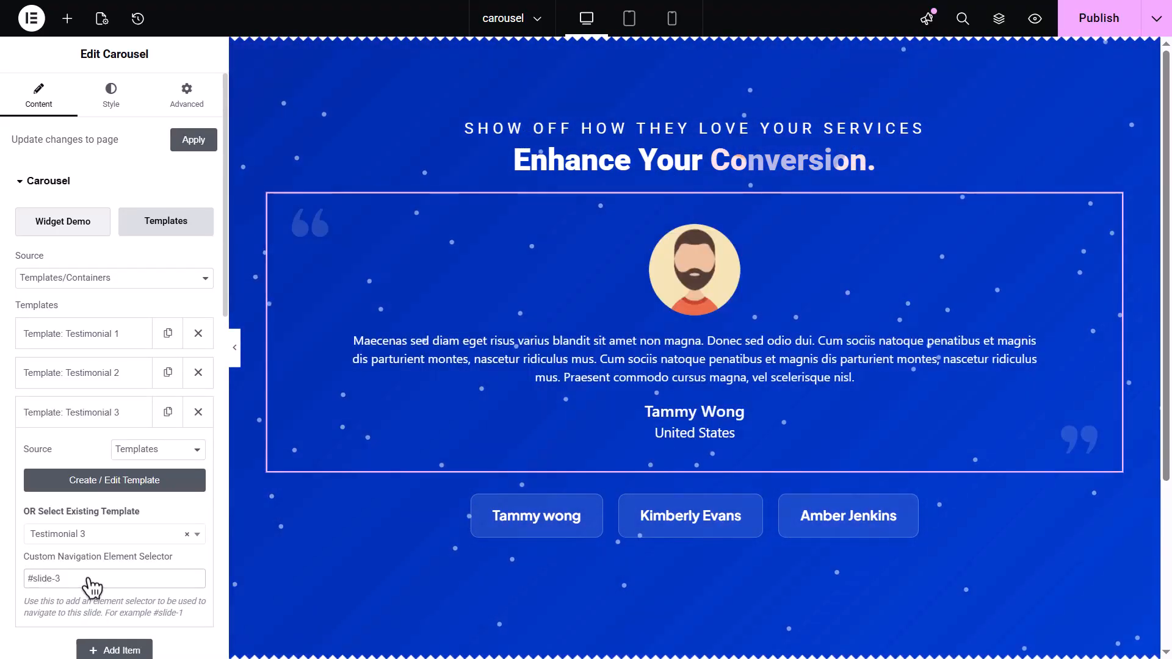
Preview the page and test that each of the three name buttons switches the testimonial slide
left_click(237, 363)
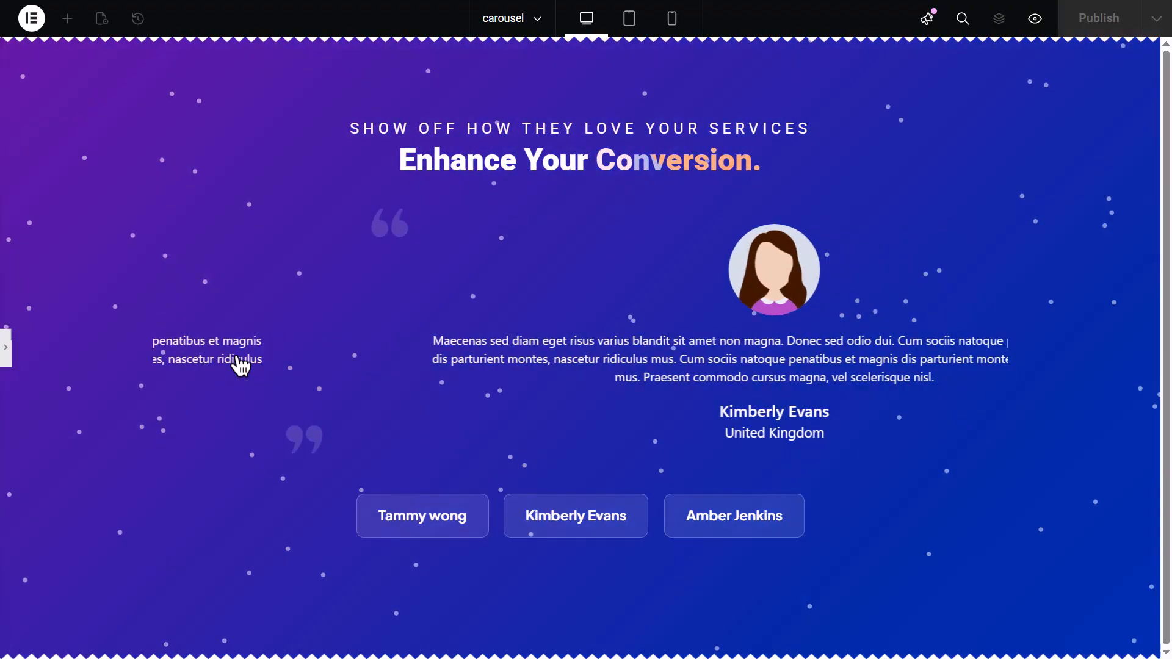
left_click(410, 519)
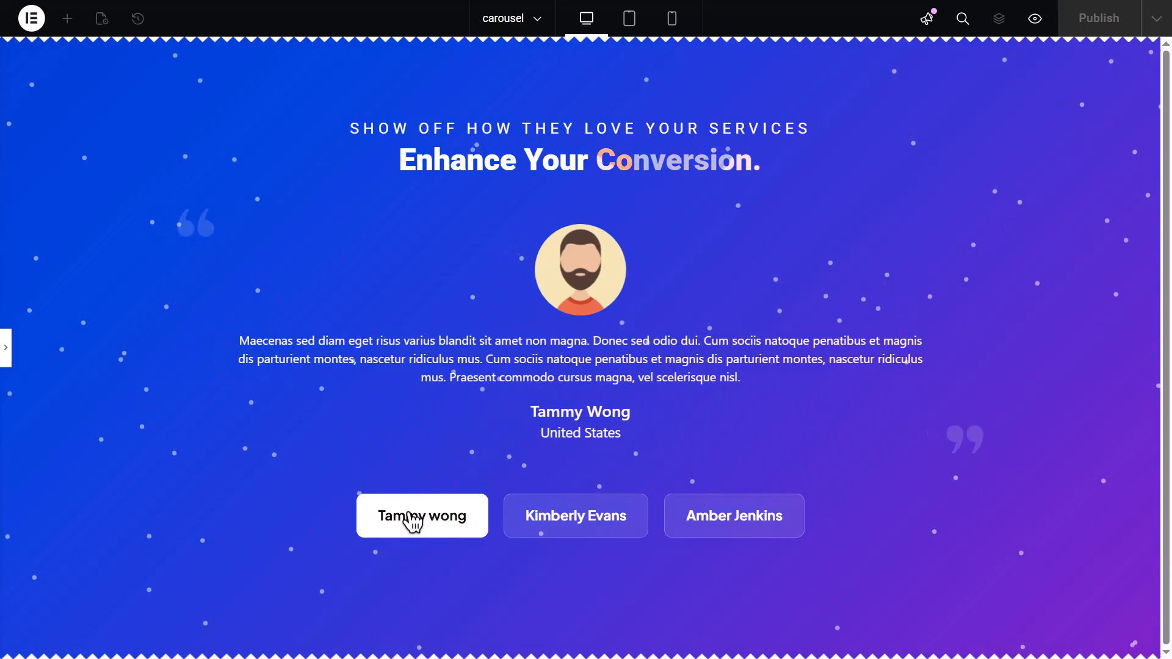
left_click(531, 522)
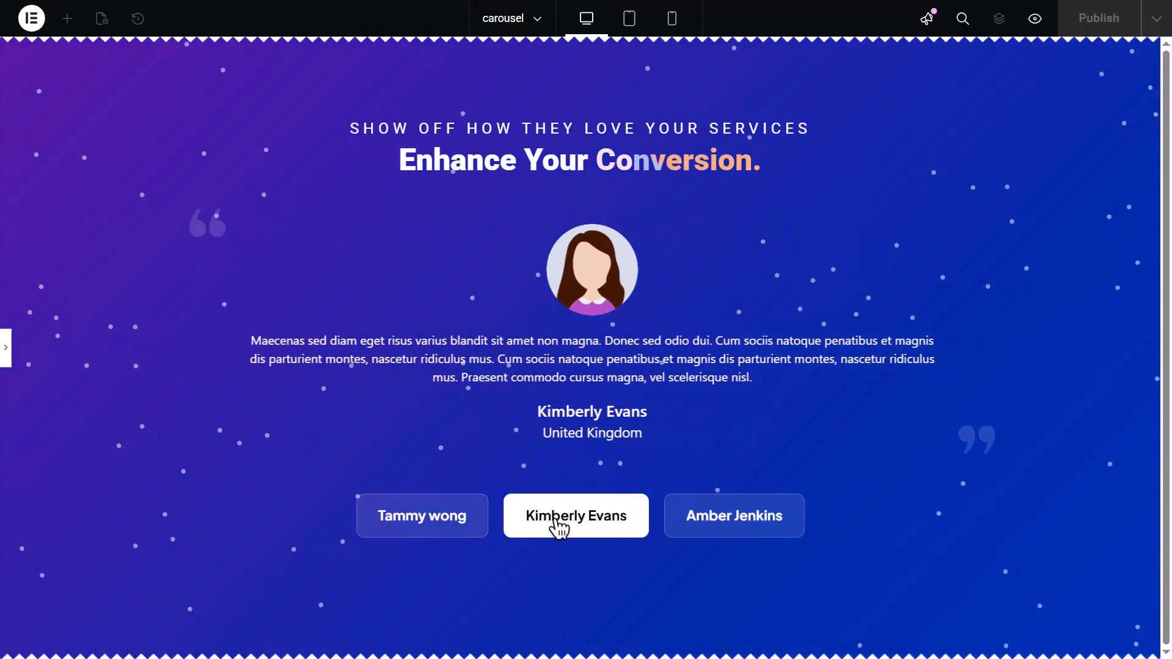
left_click(675, 525)
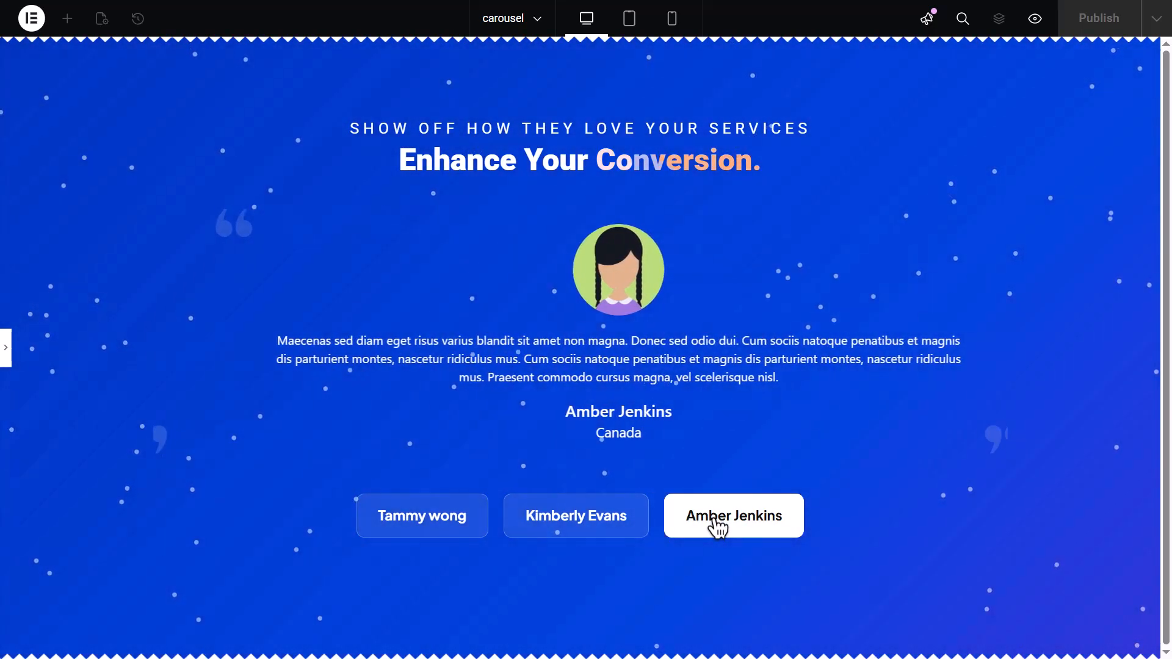
left_click(451, 529)
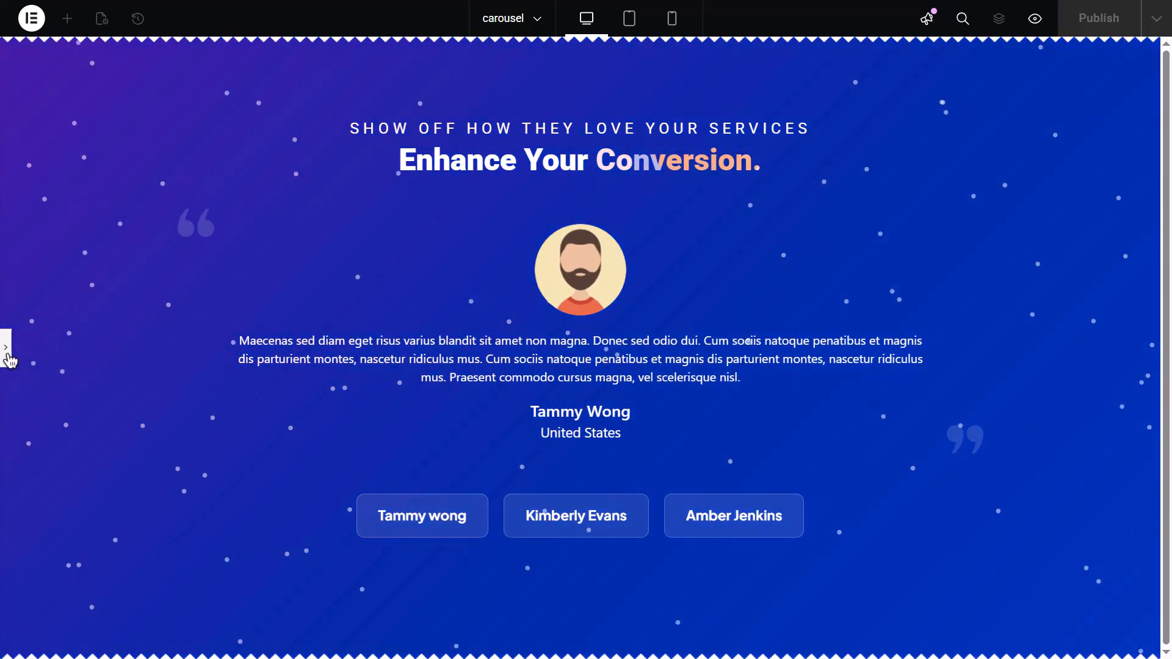
left_click(7, 357)
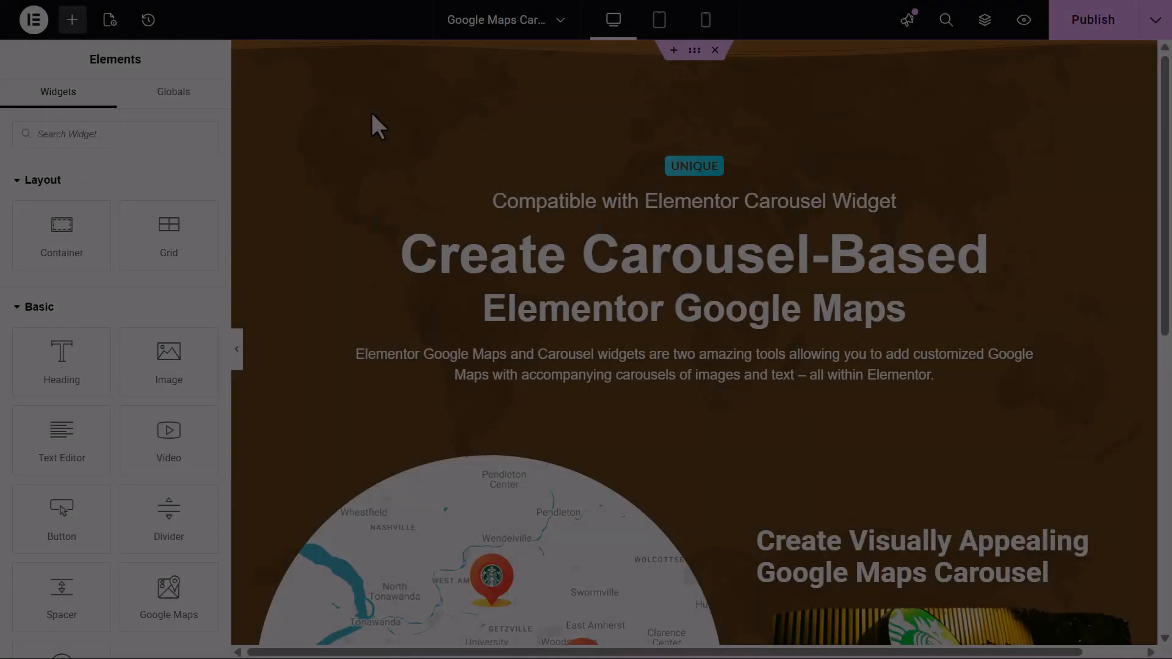
scroll(370, 110, "down", 5)
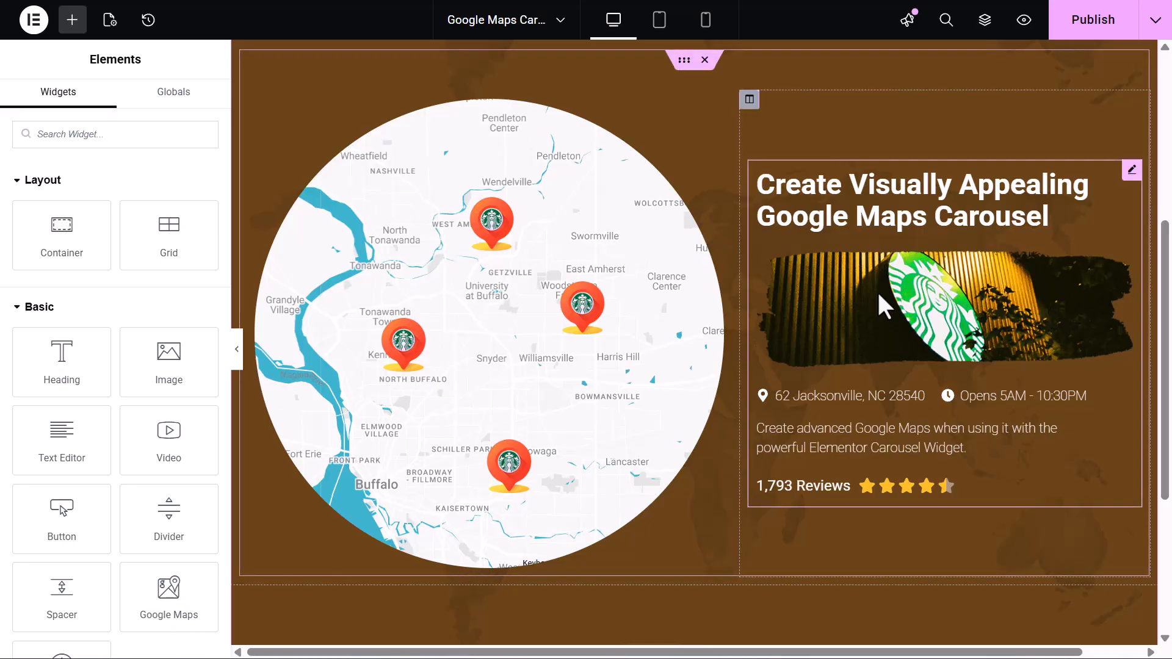
Select the map carousel and set the first template's custom navigation element selector to #starbucks
left_click(879, 295)
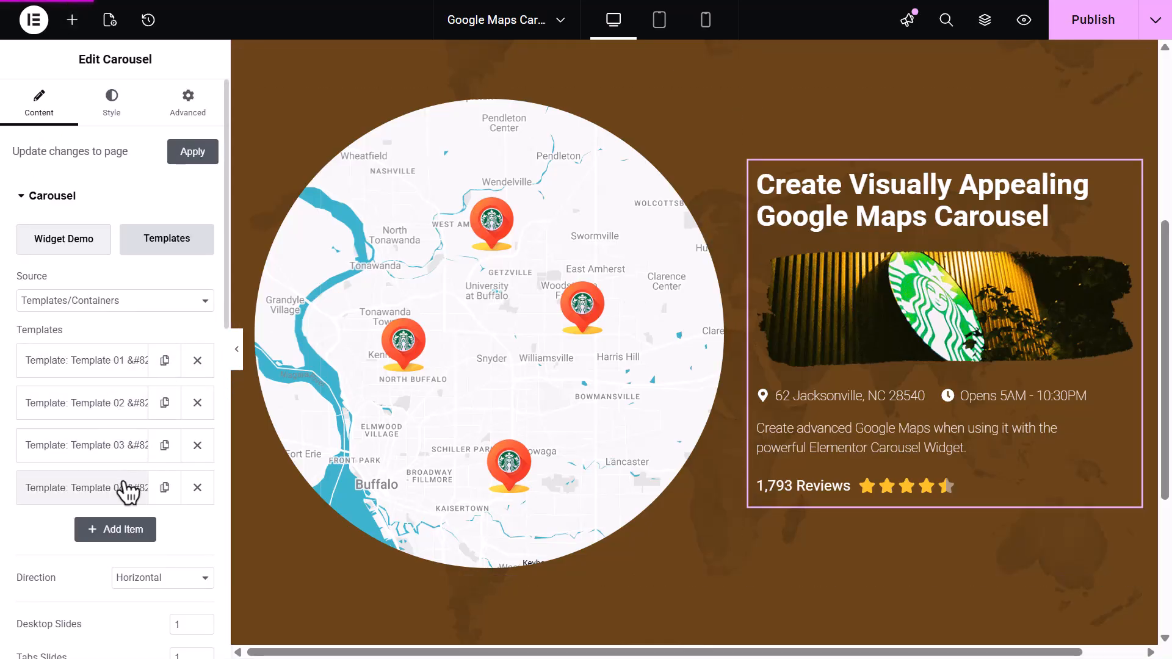
left_click(480, 388)
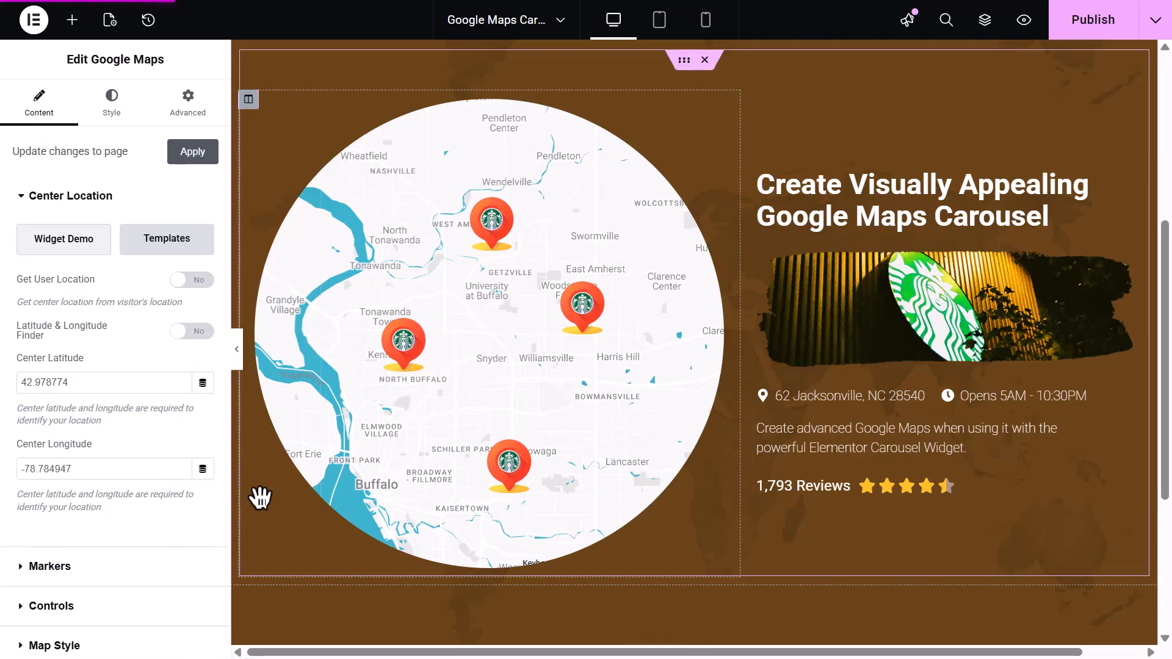
left_click(160, 537)
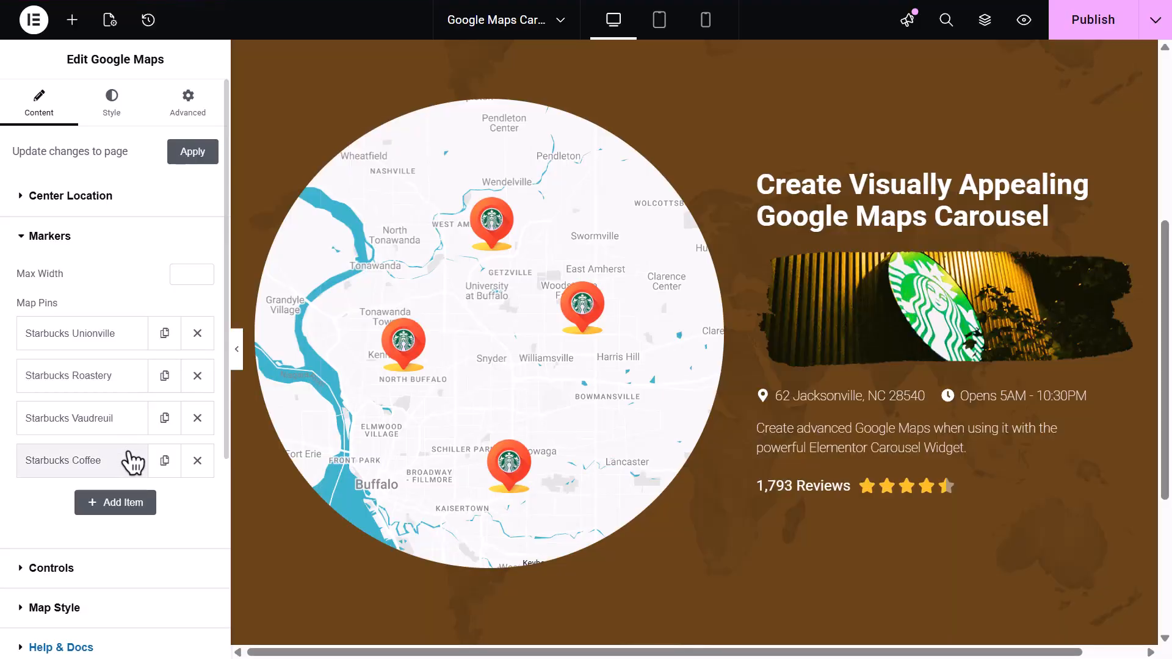
left_click(827, 312)
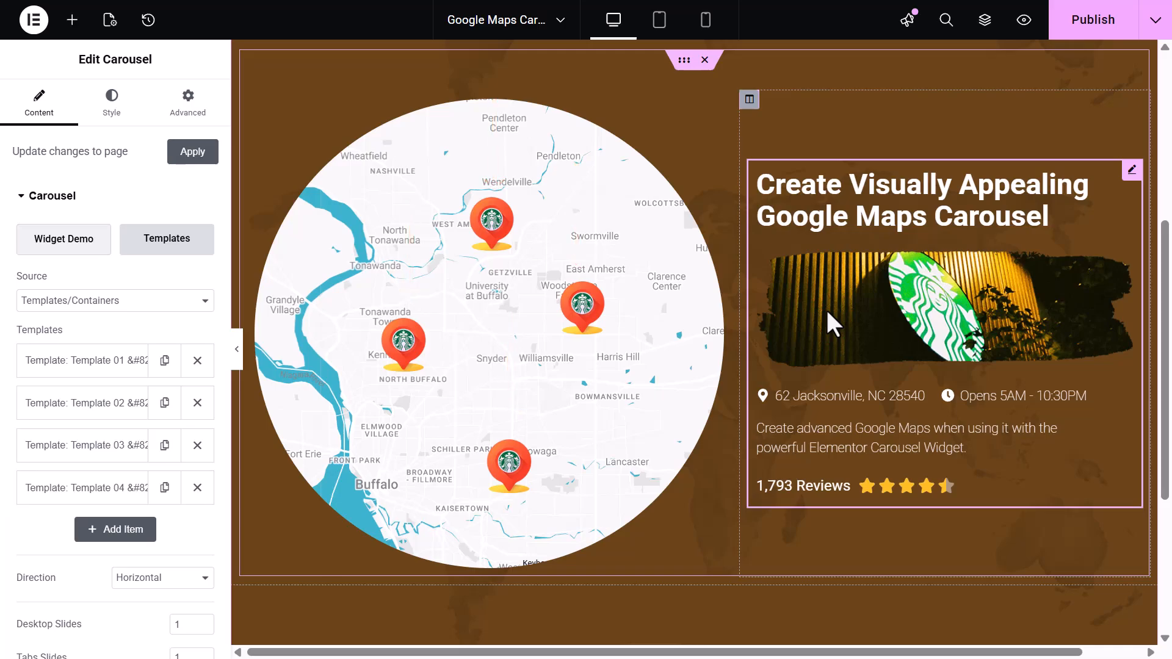
left_click(113, 366)
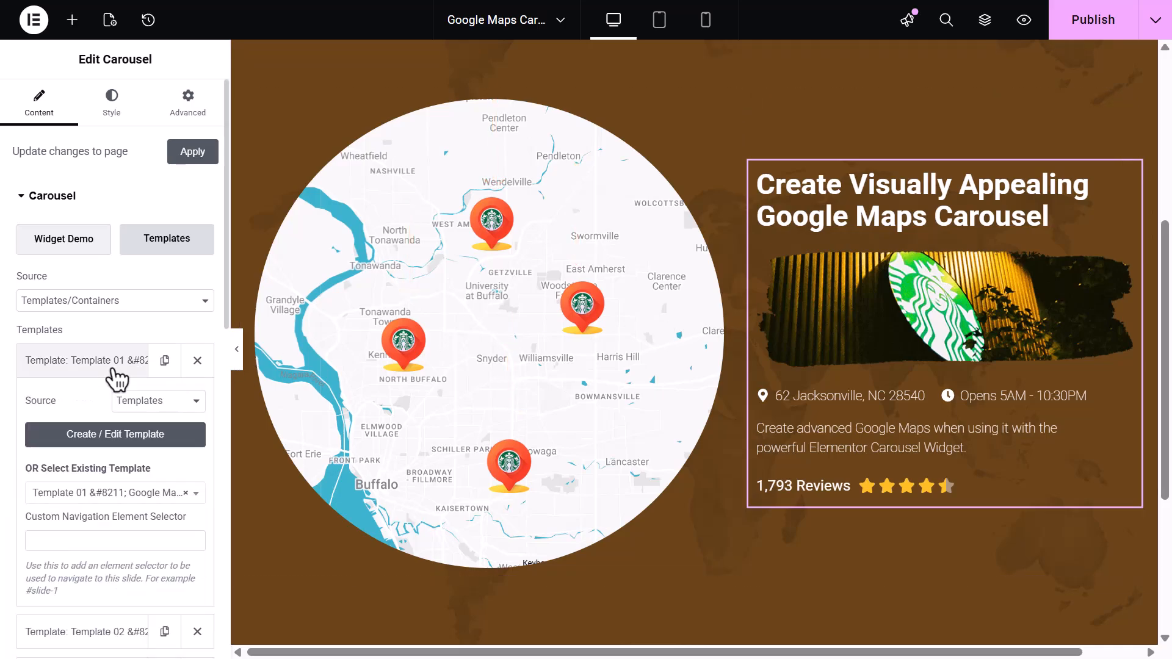
left_click(105, 540)
type("#starbucks-1")
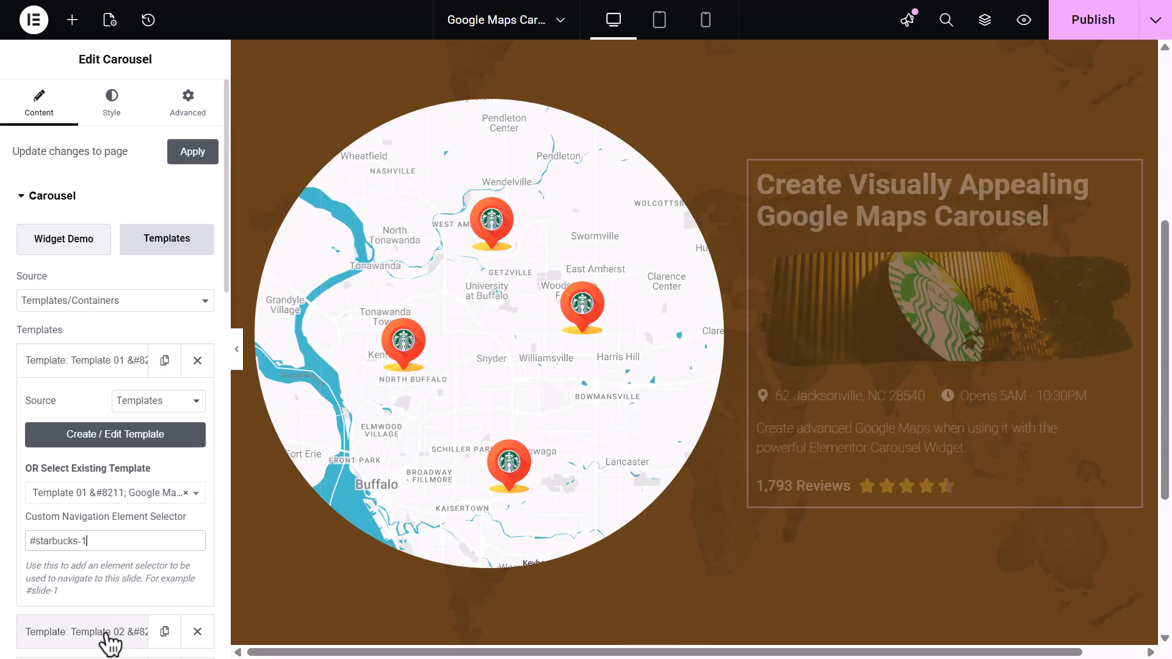
Set the second and third templates' navigation selectors to #starbucks-2 and #starbucks-3
left_click(107, 634)
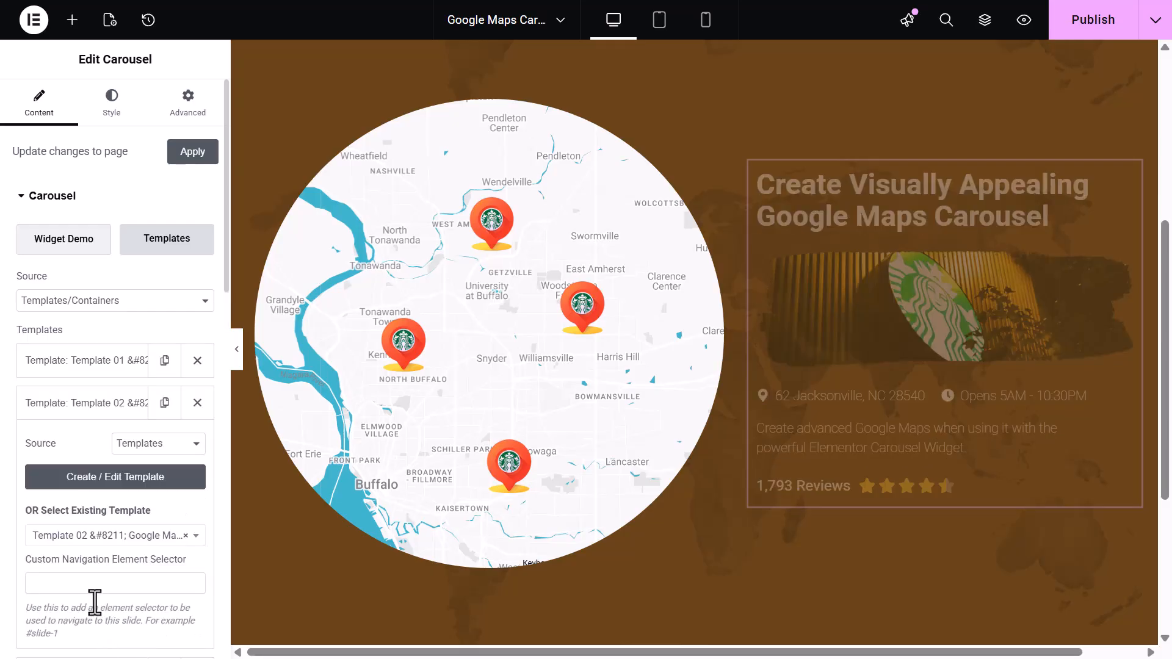
scroll(90, 585, "down", 2)
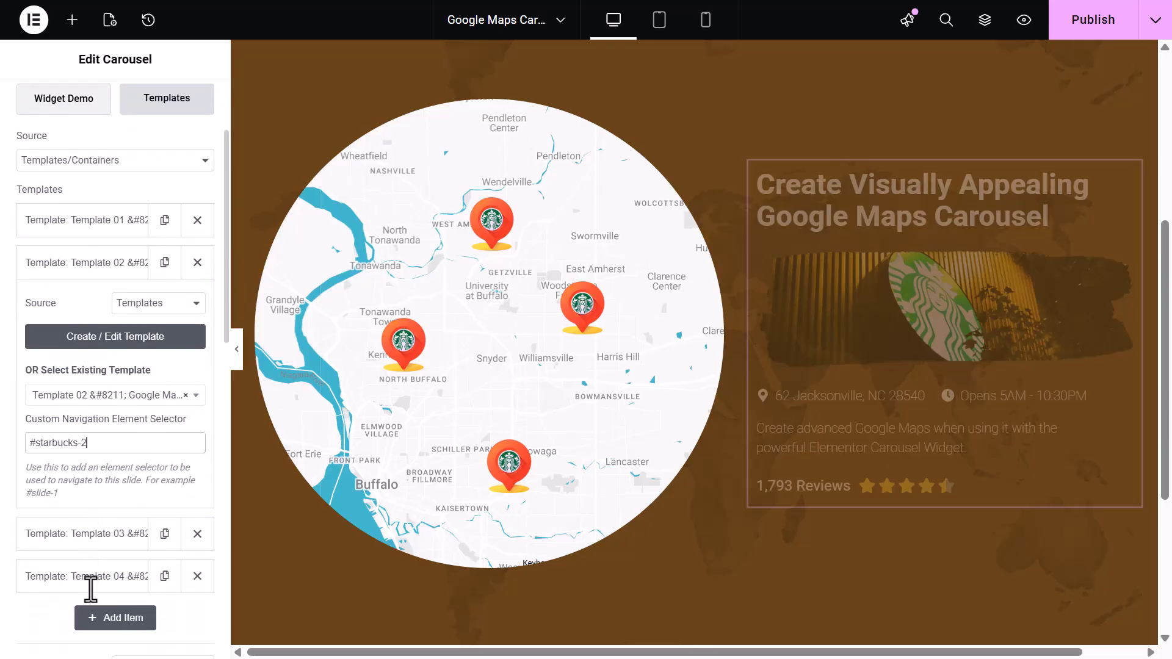
left_click(83, 533)
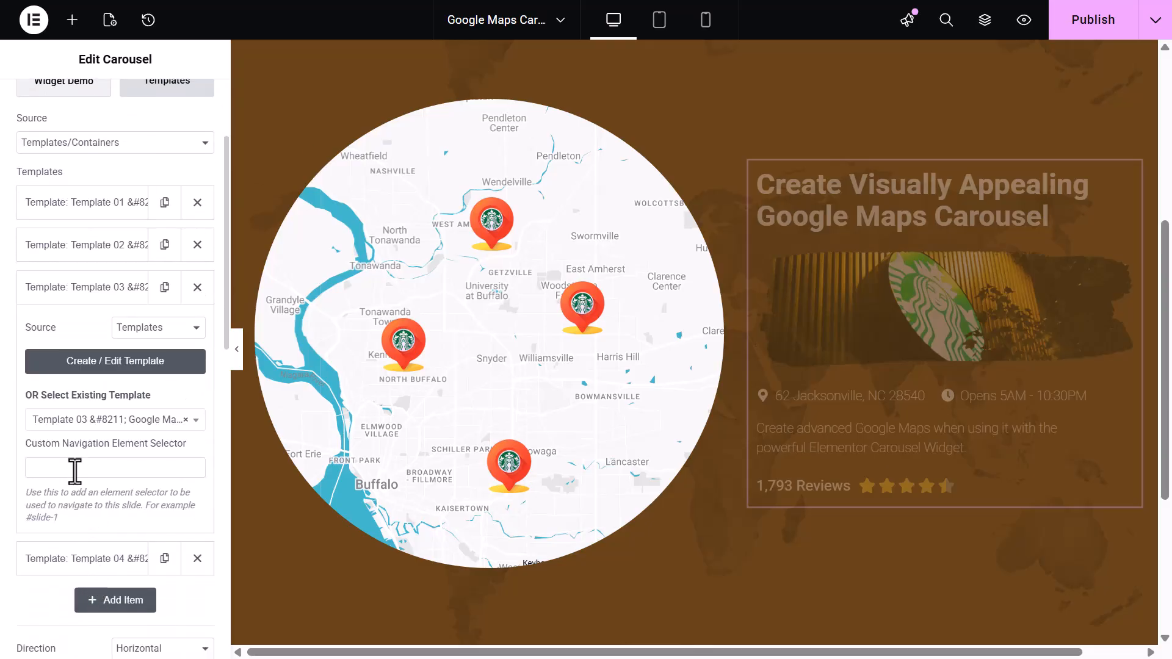
Set the fourth template's custom navigation element selector to #starbucks-4
left_click(118, 557)
left_click(84, 505)
type("#starbucks-4")
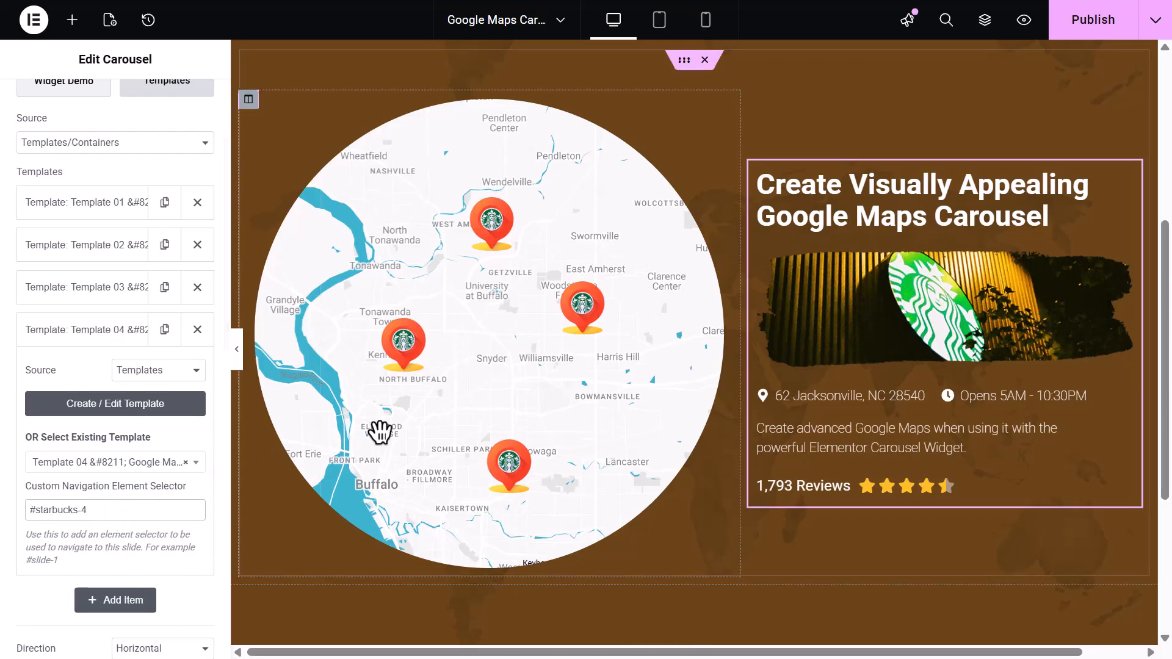
Select the Google Maps widget and set the Starbucks Unionville marker's Custom ID to starbucks
left_click(485, 400)
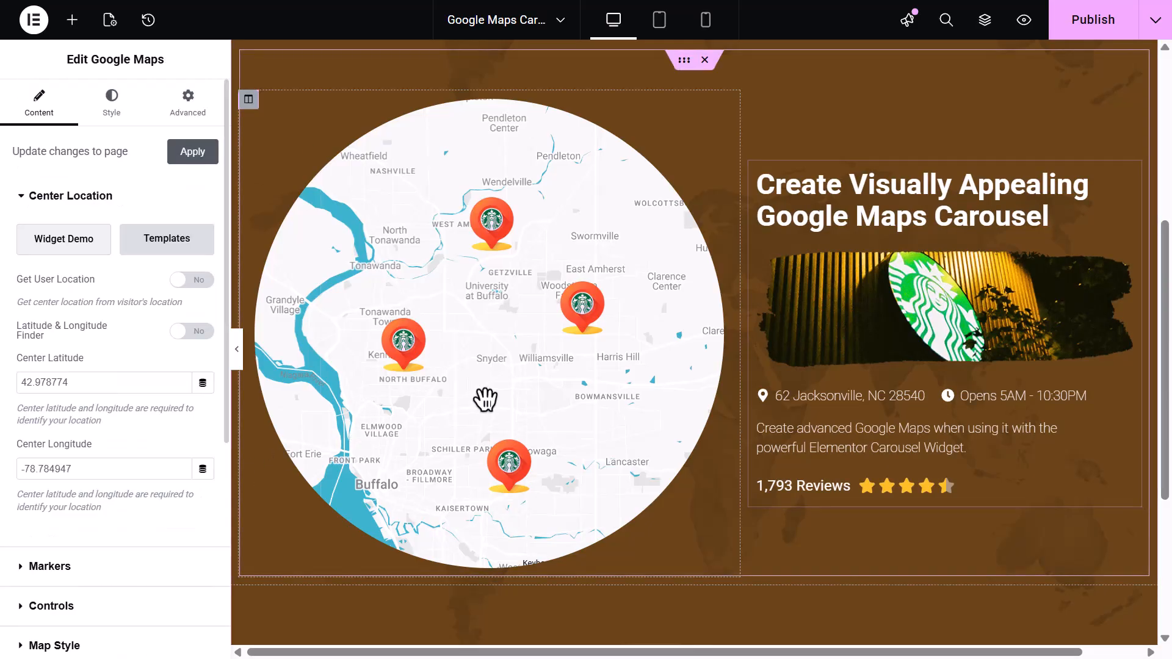
left_click(135, 583)
left_click(106, 342)
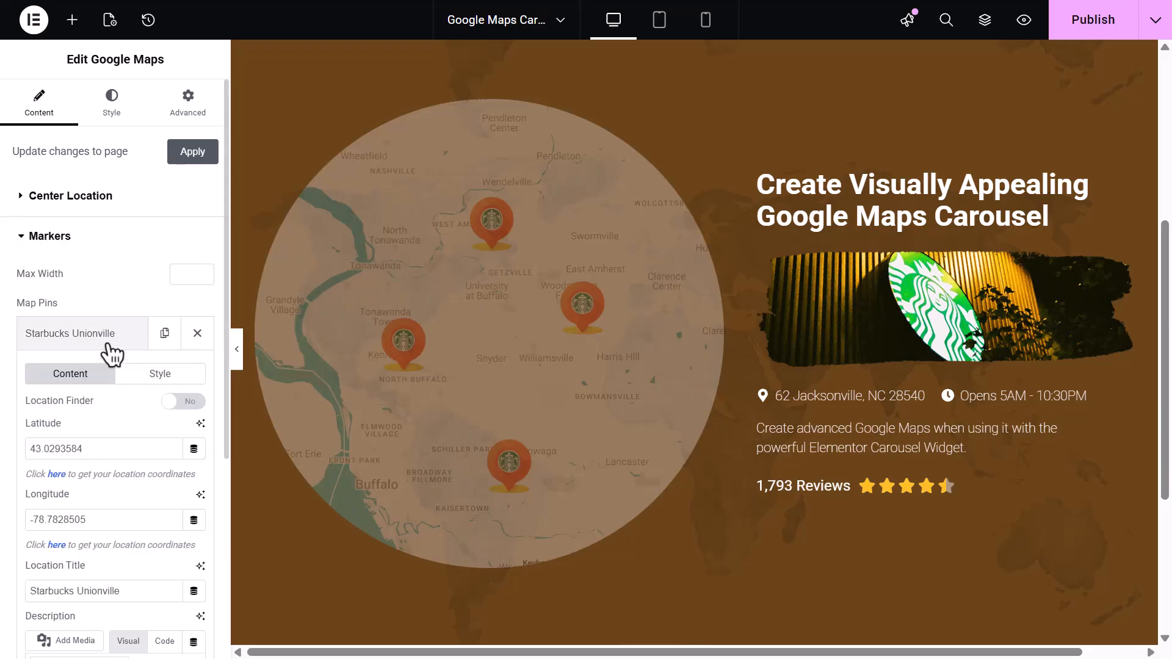
scroll(116, 417, "down", 6)
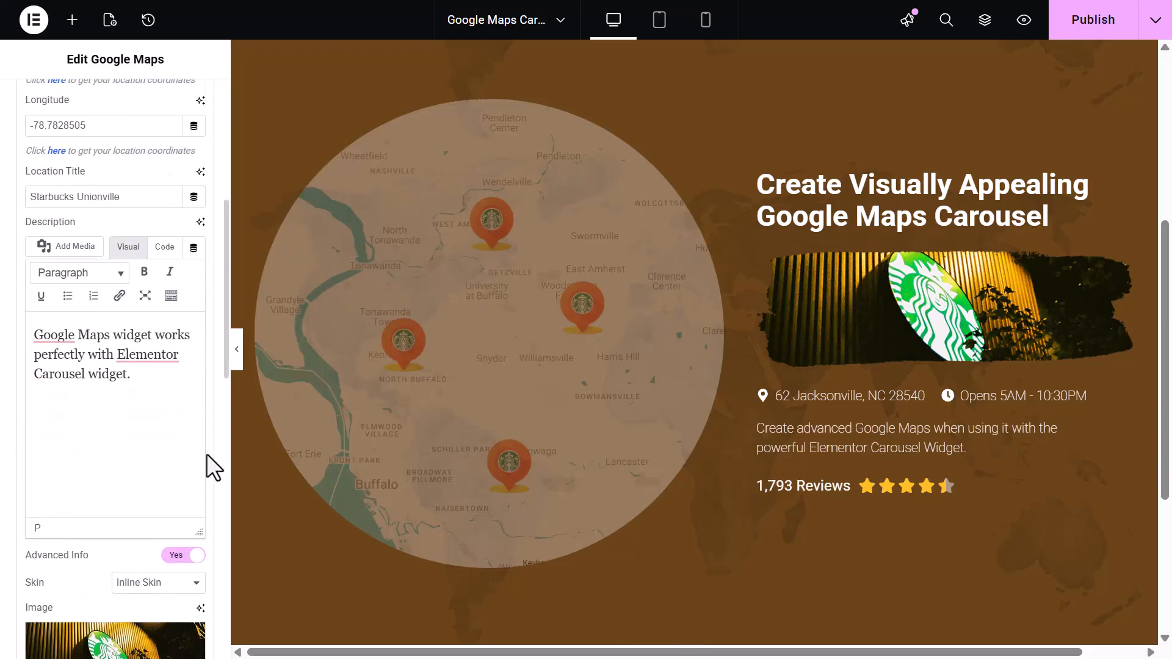
scroll(207, 453, "down", 7)
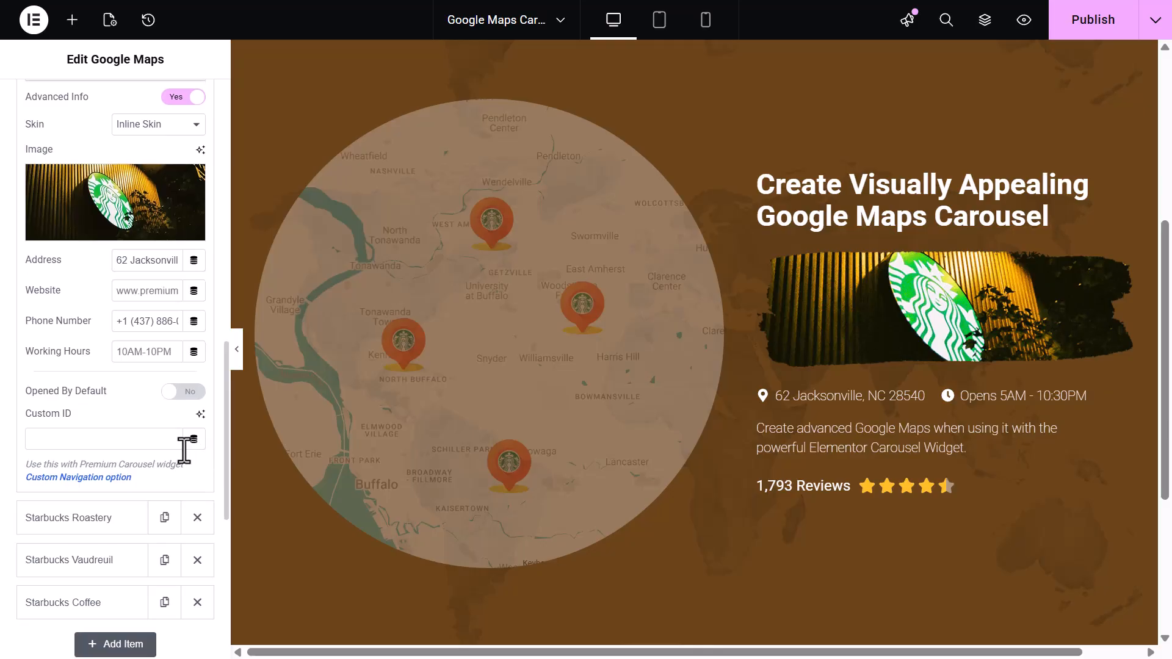
left_click(134, 439)
type("starbucks")
Set the Starbucks Roastery marker's Custom ID to starbucks-2
left_click(129, 507)
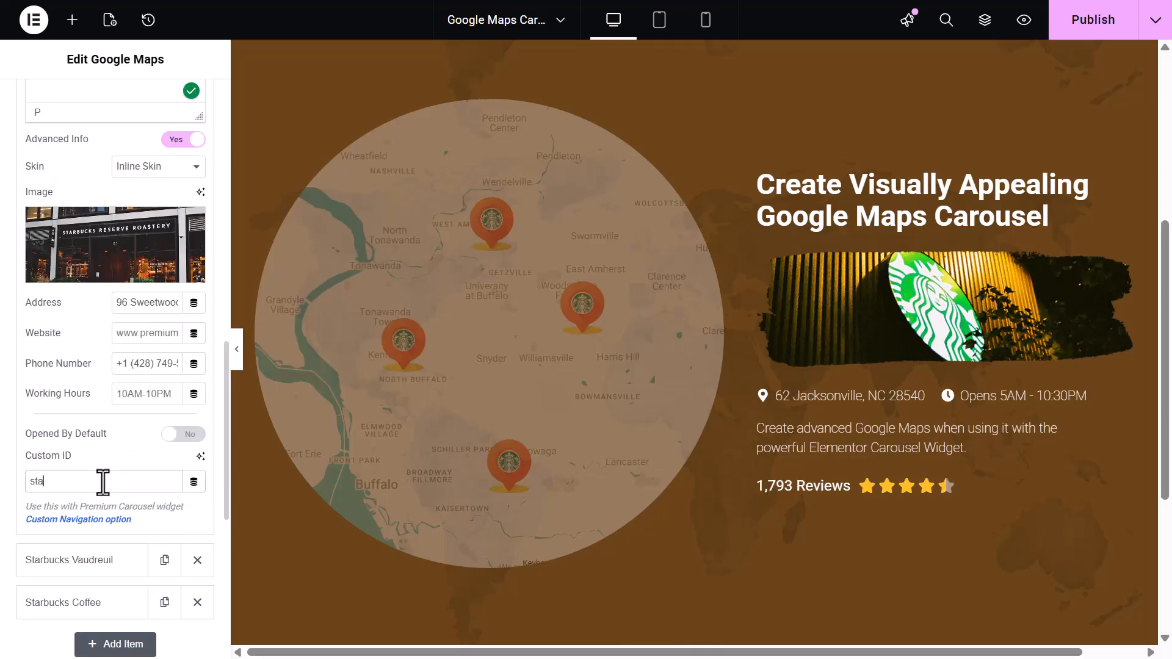
left_click(104, 482)
type("starbucks-2")
Fill in Custom IDs for the Starbucks Vaudreuil and Starbucks Coffee markers, the latter as starbucks-4
left_click(103, 554)
left_click(91, 522)
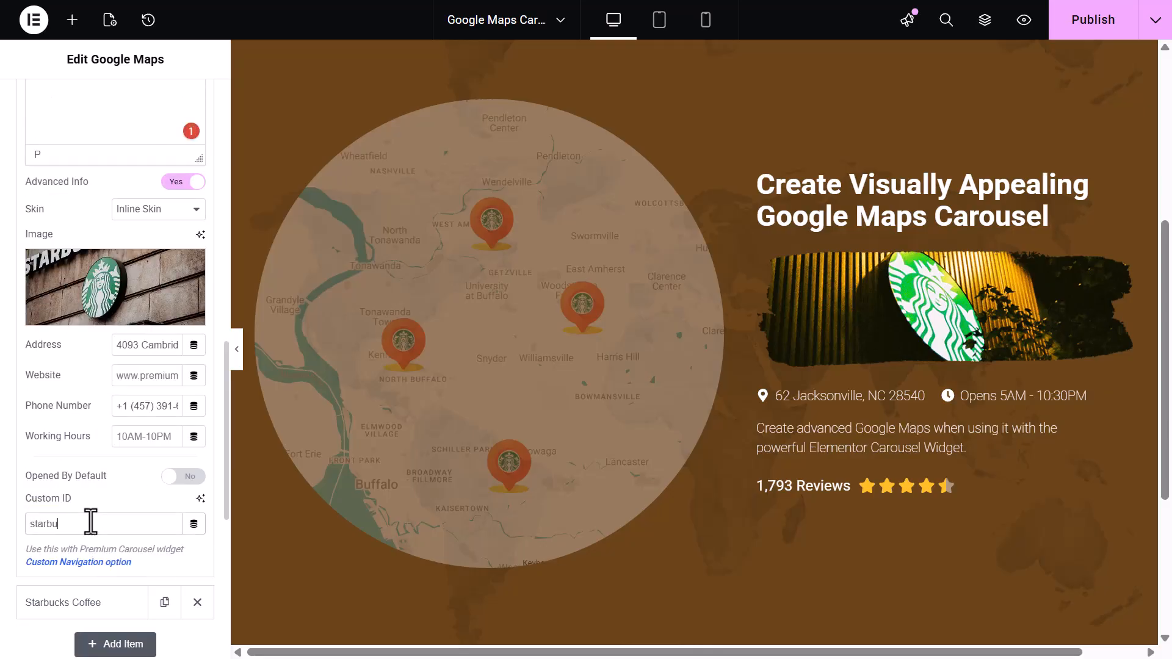
left_click(95, 592)
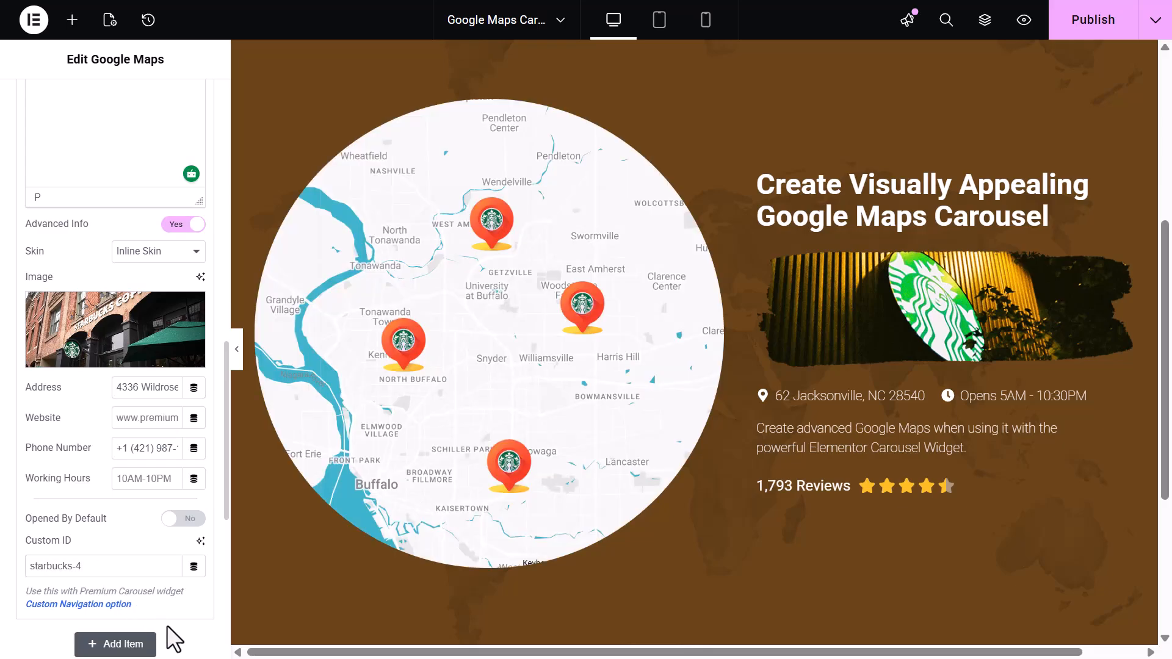
In the map's Controls settings, set the Connected Carousel Widget ID to maps-carousel
scroll(167, 625, "down", 7)
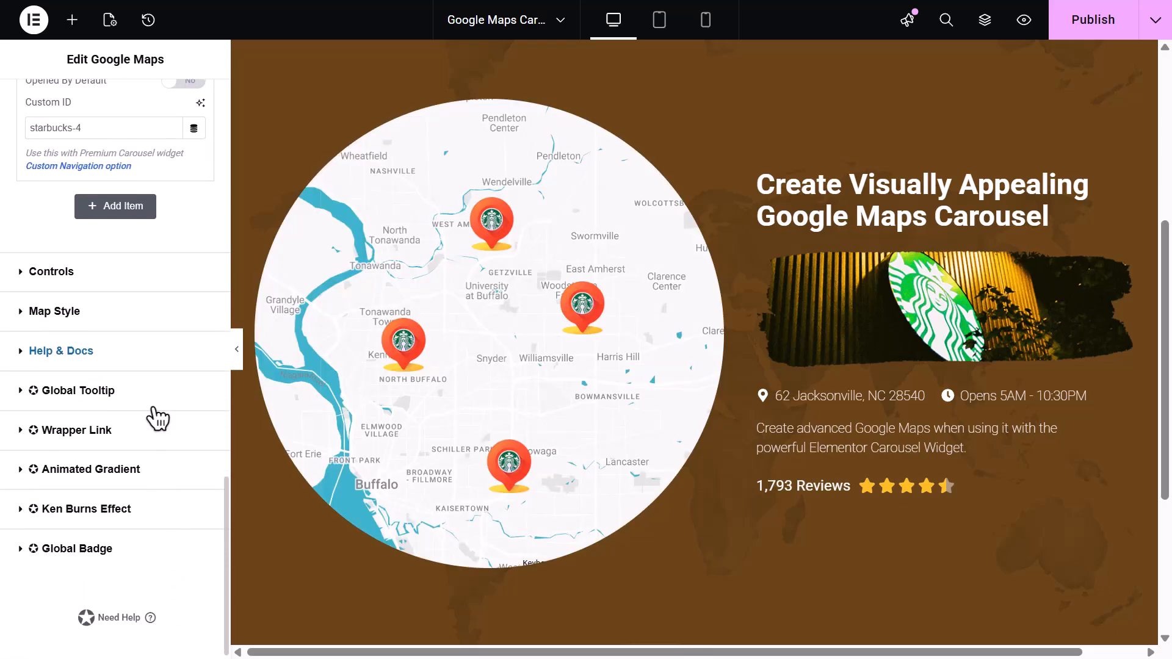
left_click(148, 284)
scroll(127, 397, "down", 8)
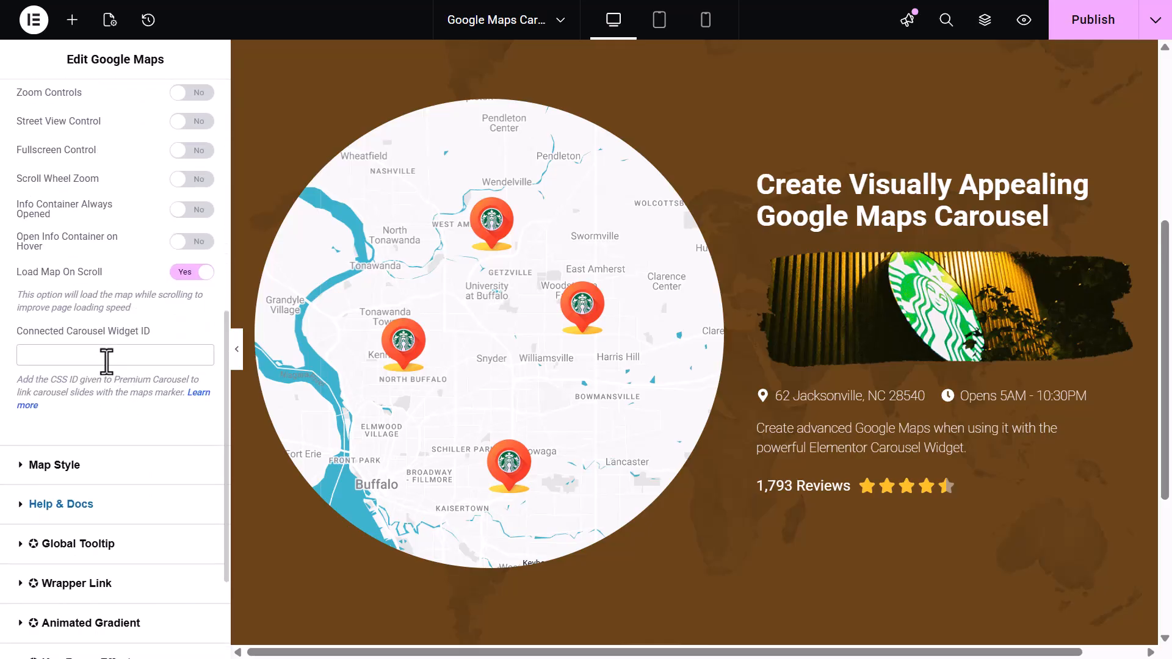
left_click(106, 355)
type("maps-ca")
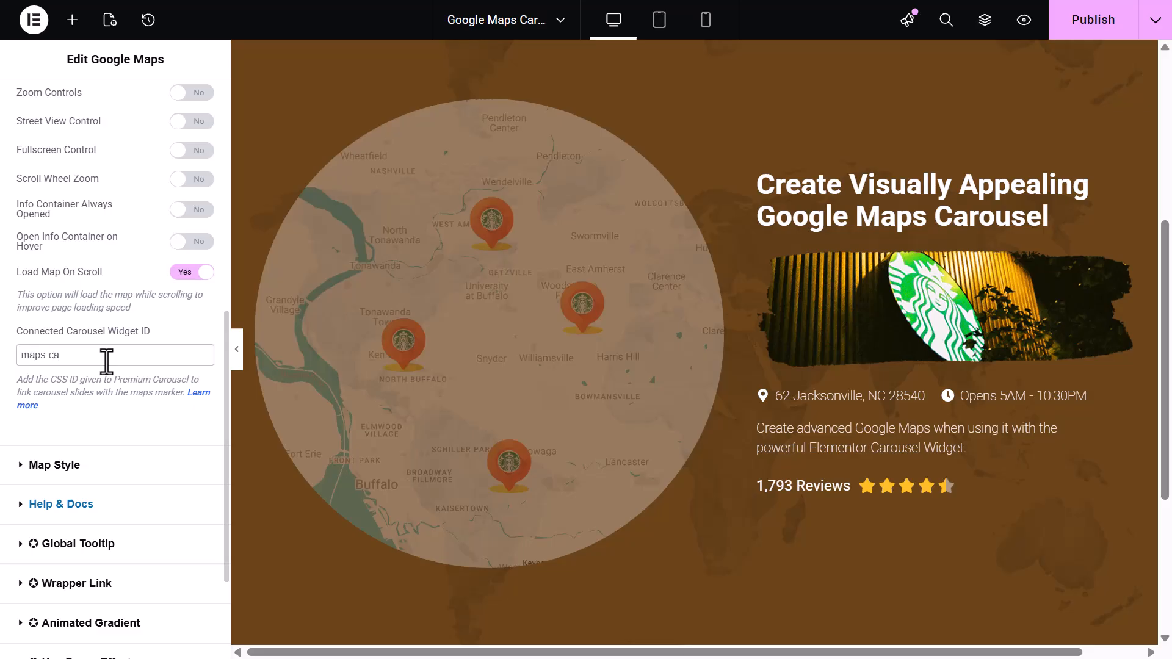
type("rousel")
Select the carousel and paste the copied ID into its Advanced CSS ID field
left_click(836, 340)
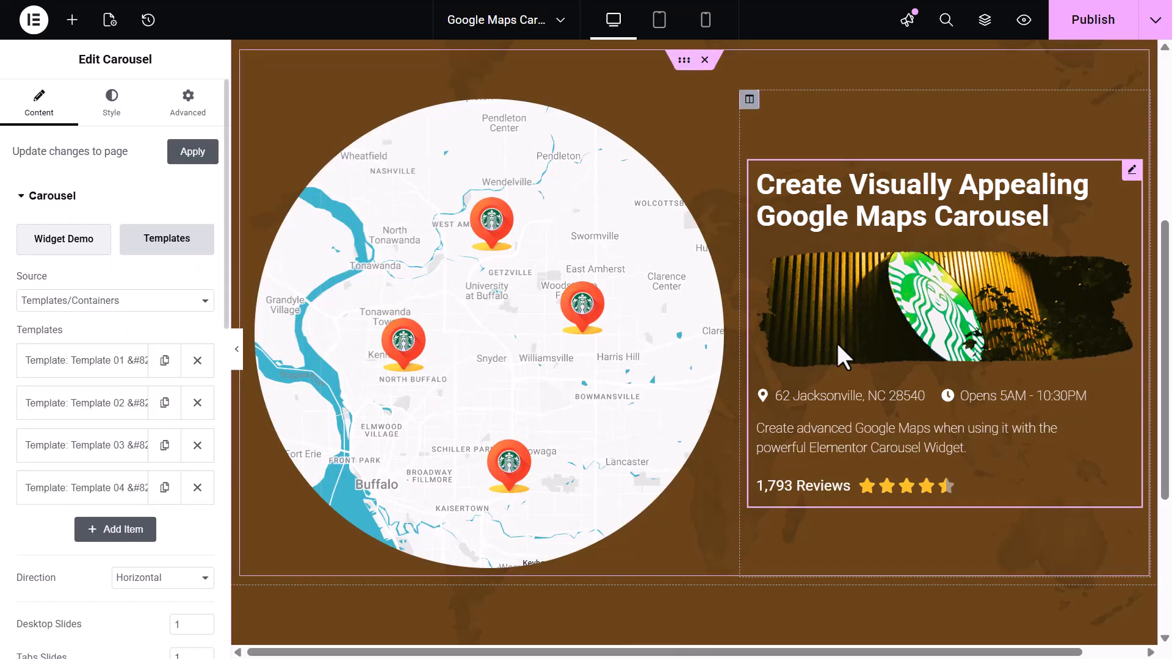
left_click(194, 116)
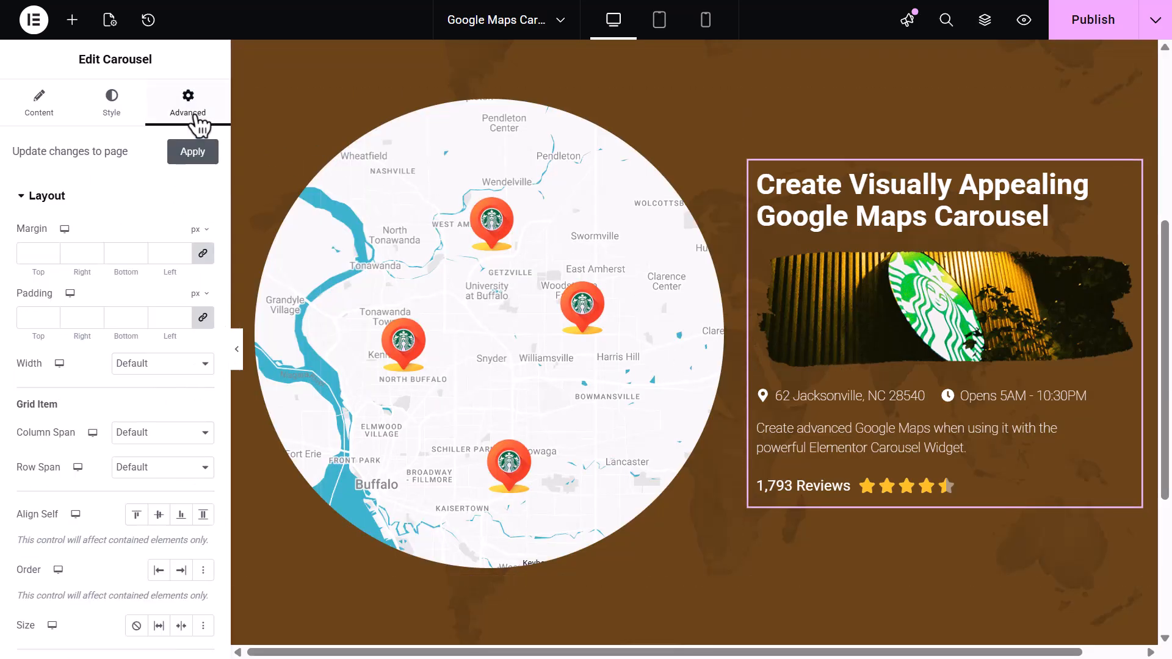
scroll(152, 342, "down", 6)
left_click(144, 374)
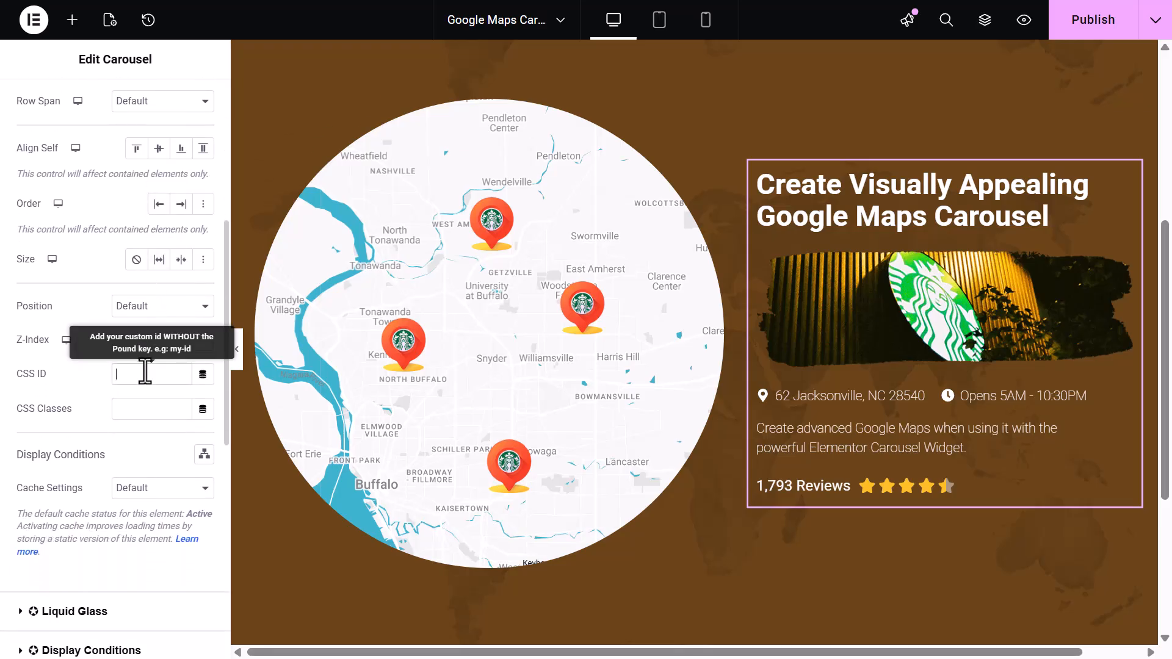
type("maps-carousel")
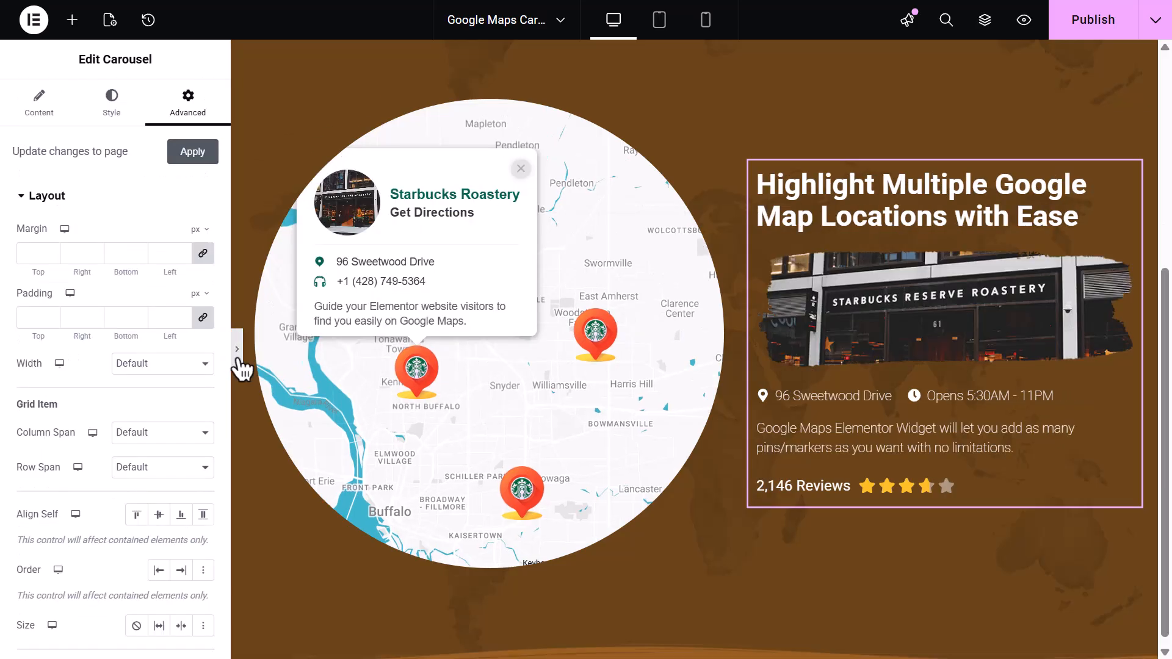
Preview the page and step through the carousel's navigation bullets to check the linked map markers
left_click(238, 353)
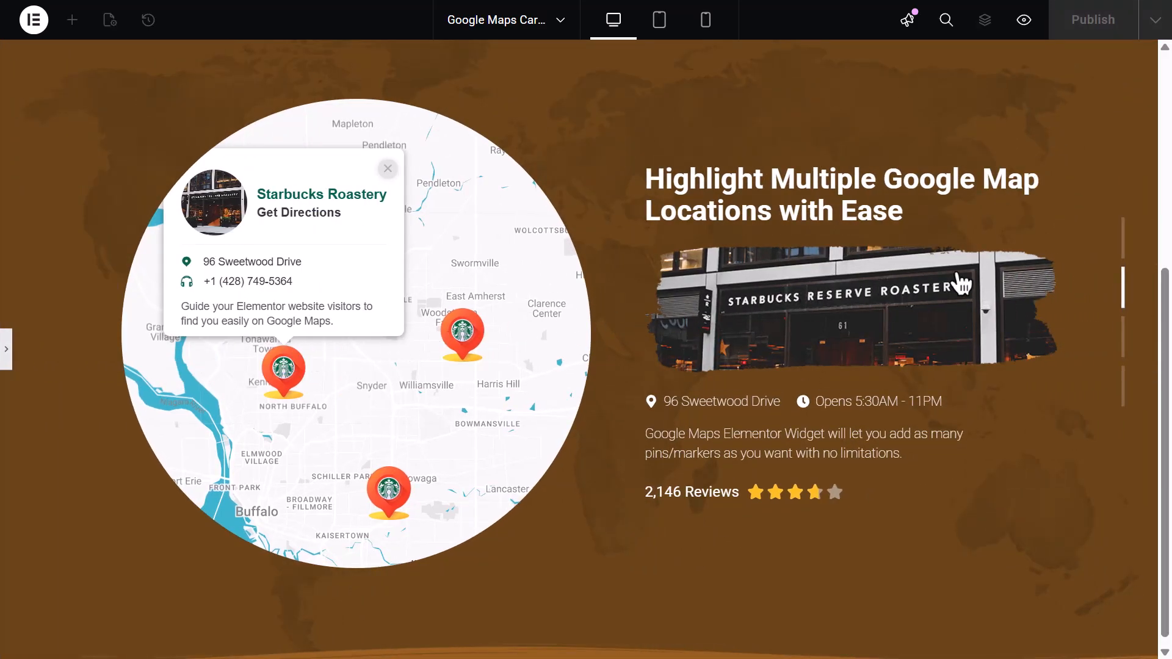
left_click(1122, 253)
left_click(1126, 288)
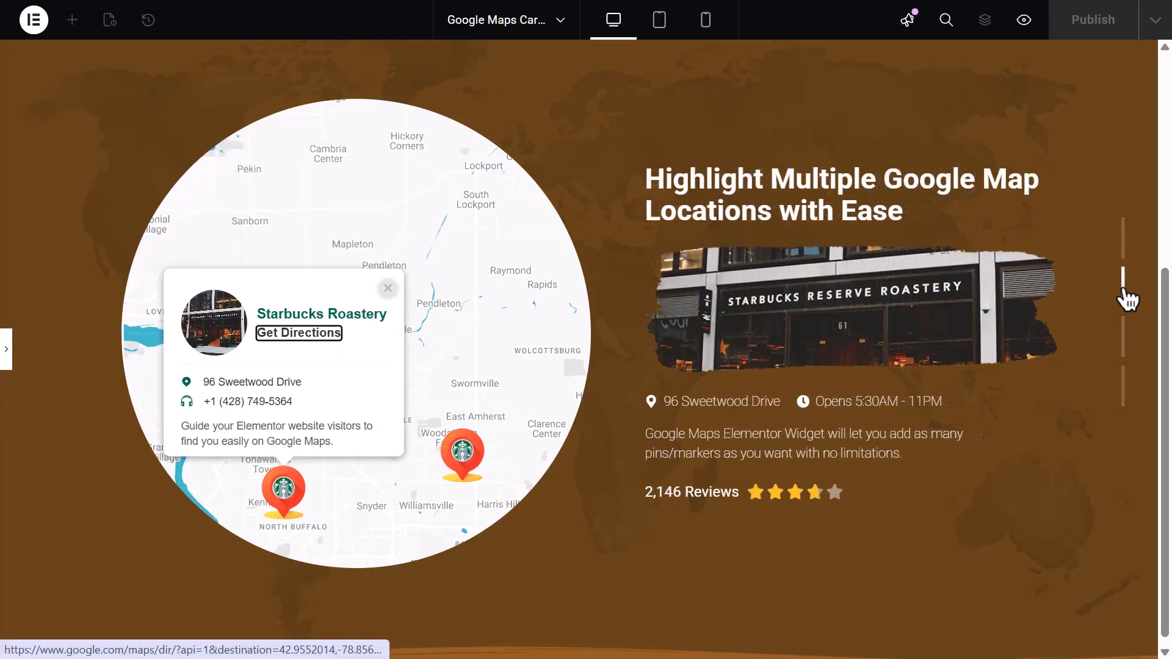
left_click(1123, 349)
left_click(1127, 384)
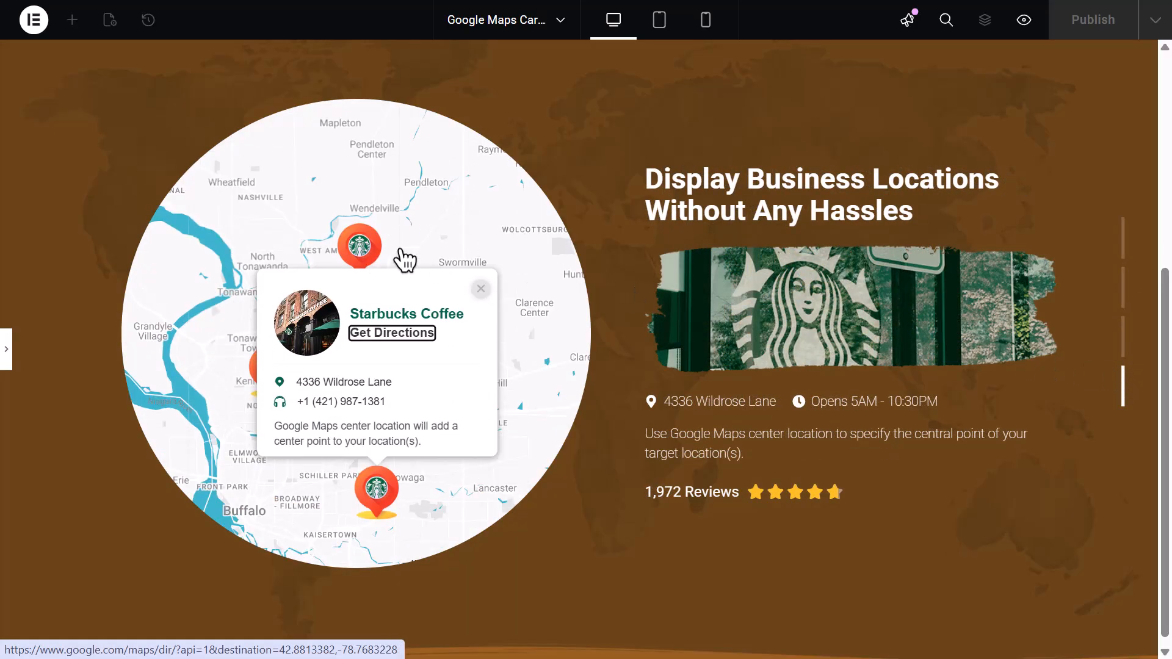
Select several map markers in the preview to check the carousel slides follow them, then reopen the editor panel
left_click(361, 247)
left_click(274, 501)
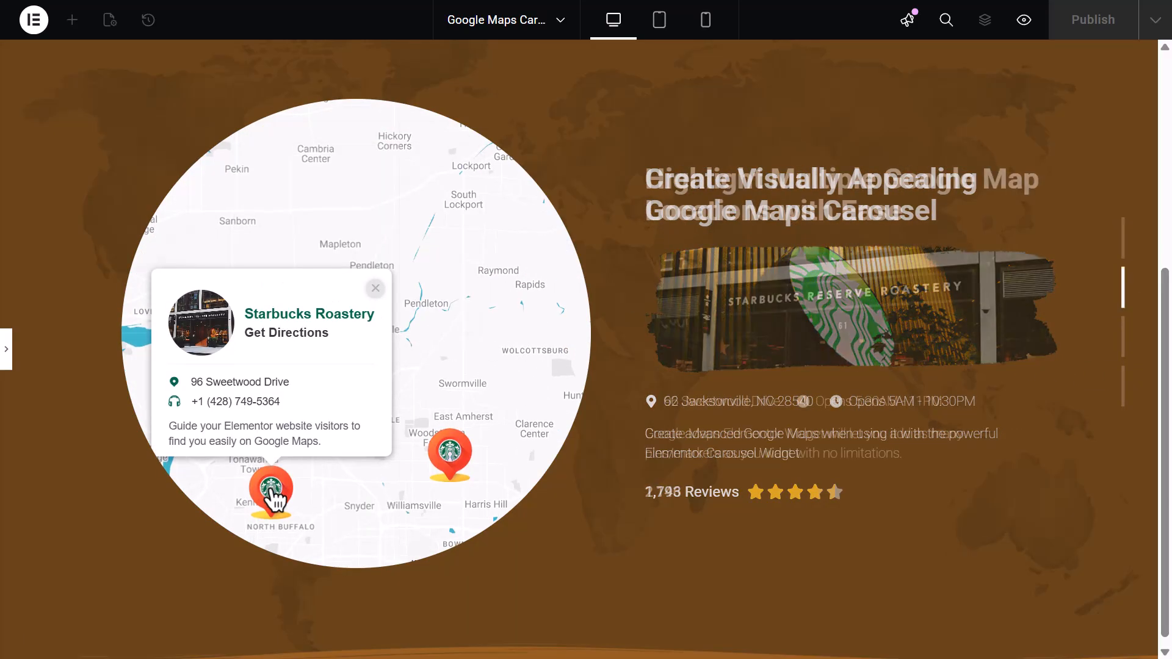
left_click(452, 463)
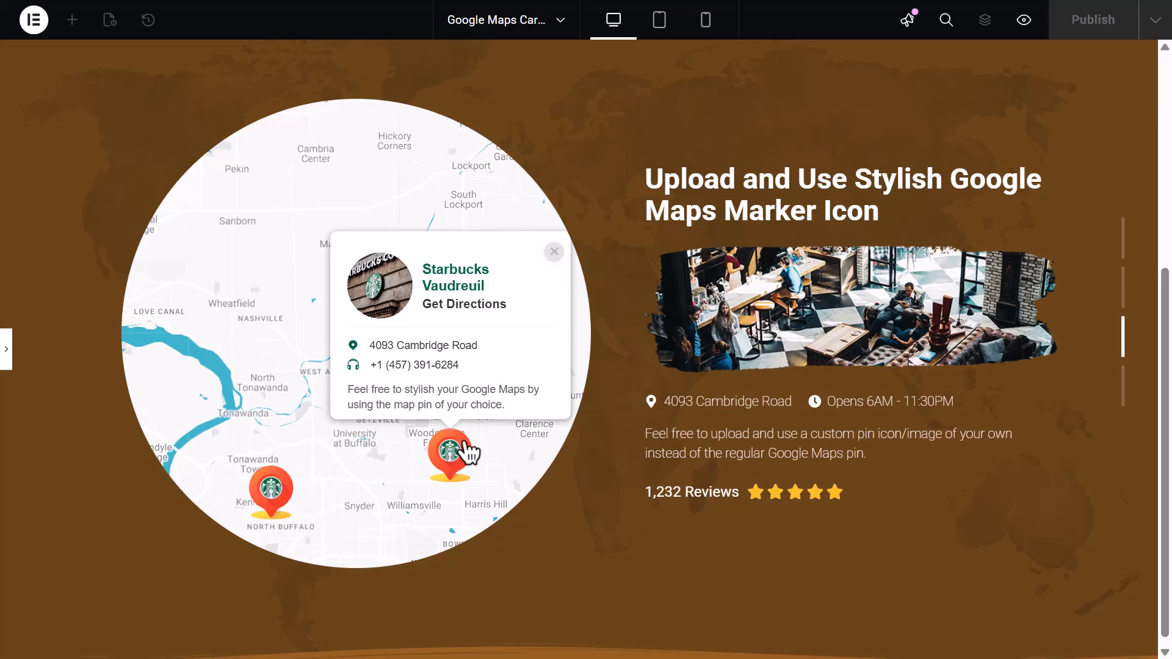
left_click(13, 363)
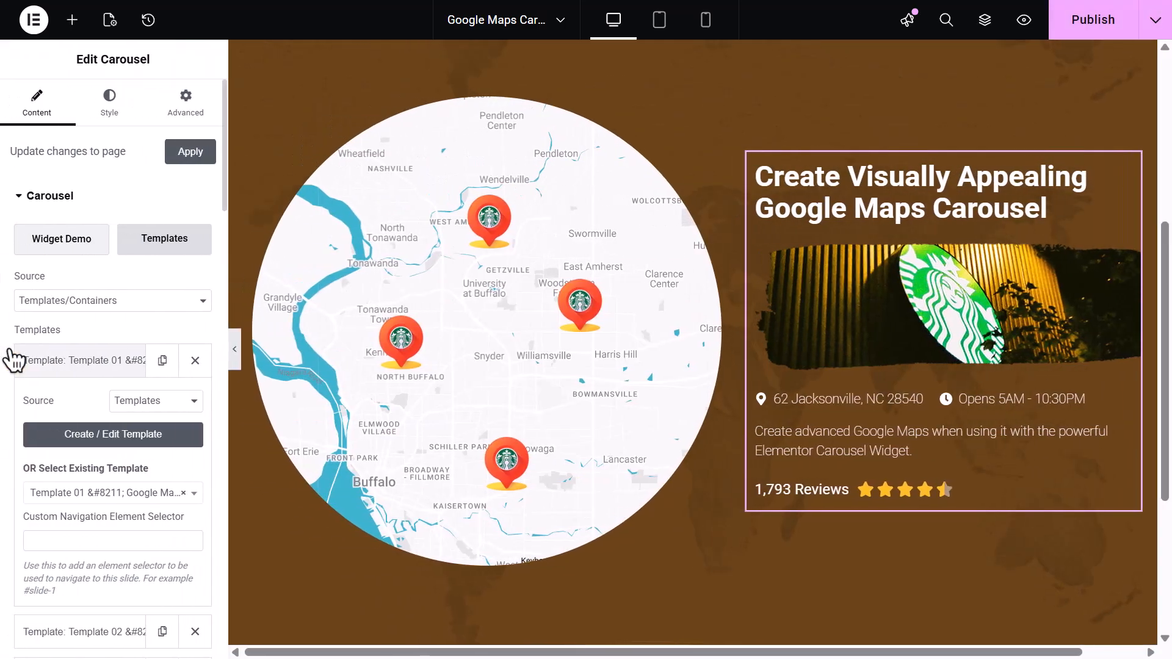
Switch the first carousel template item's source to Container ID
left_click(174, 403)
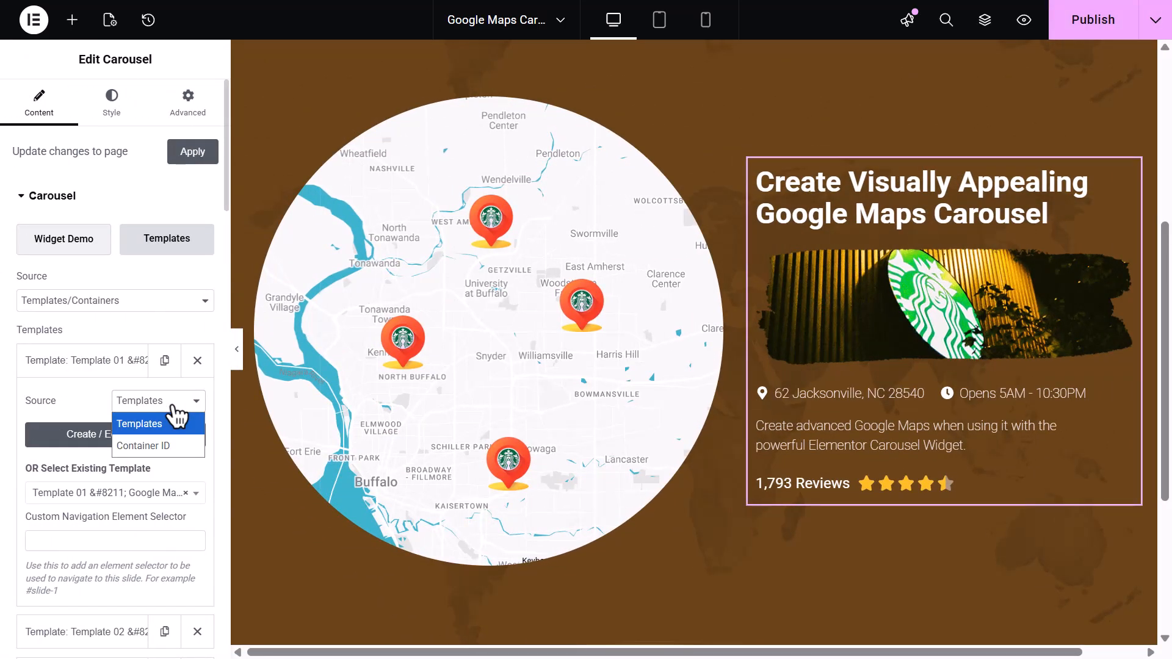
left_click(186, 446)
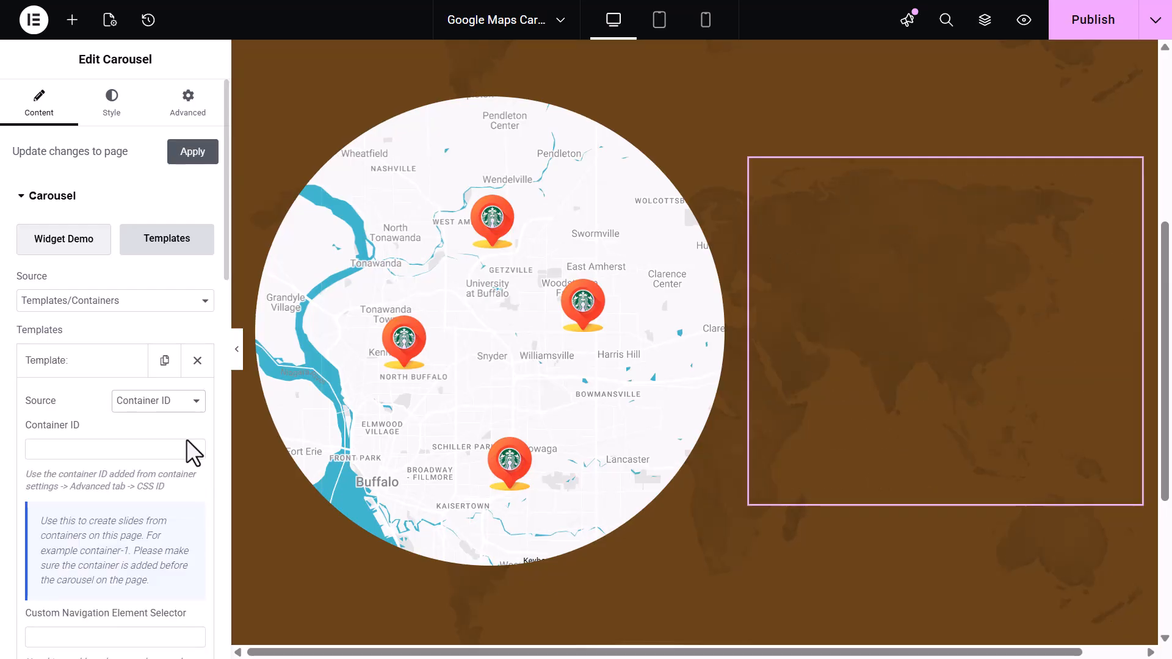
left_click(158, 452)
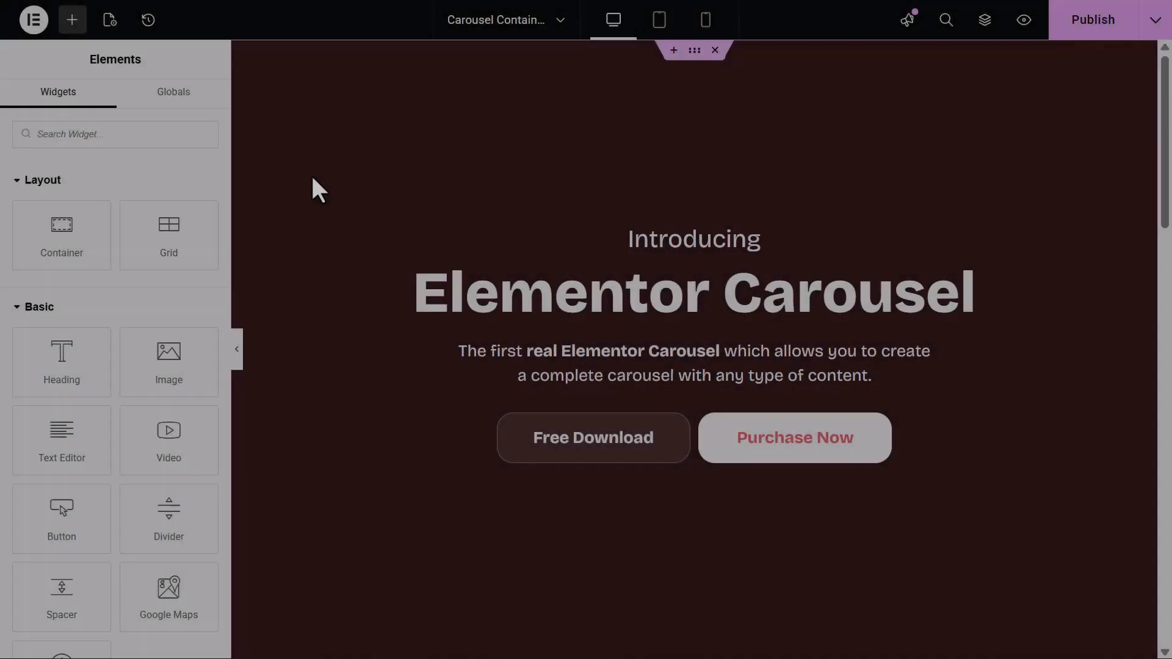
Scroll through the page's sections and inspect the first section container's CSS ID
scroll(345, 215, "down", 12)
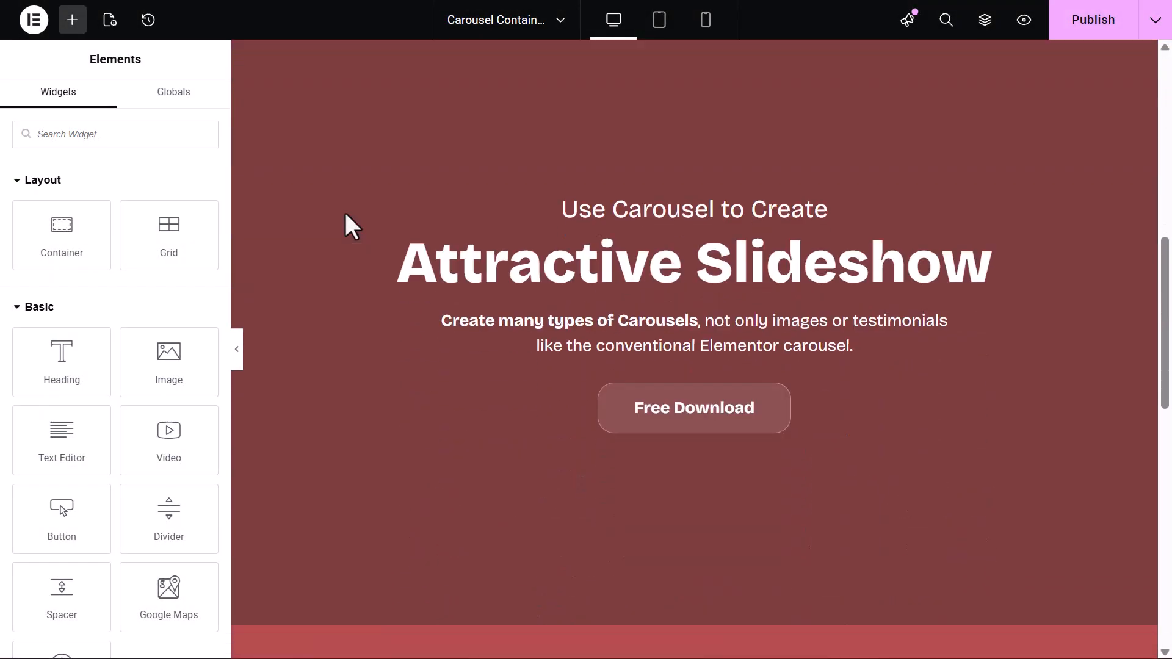
scroll(345, 212, "down", 5)
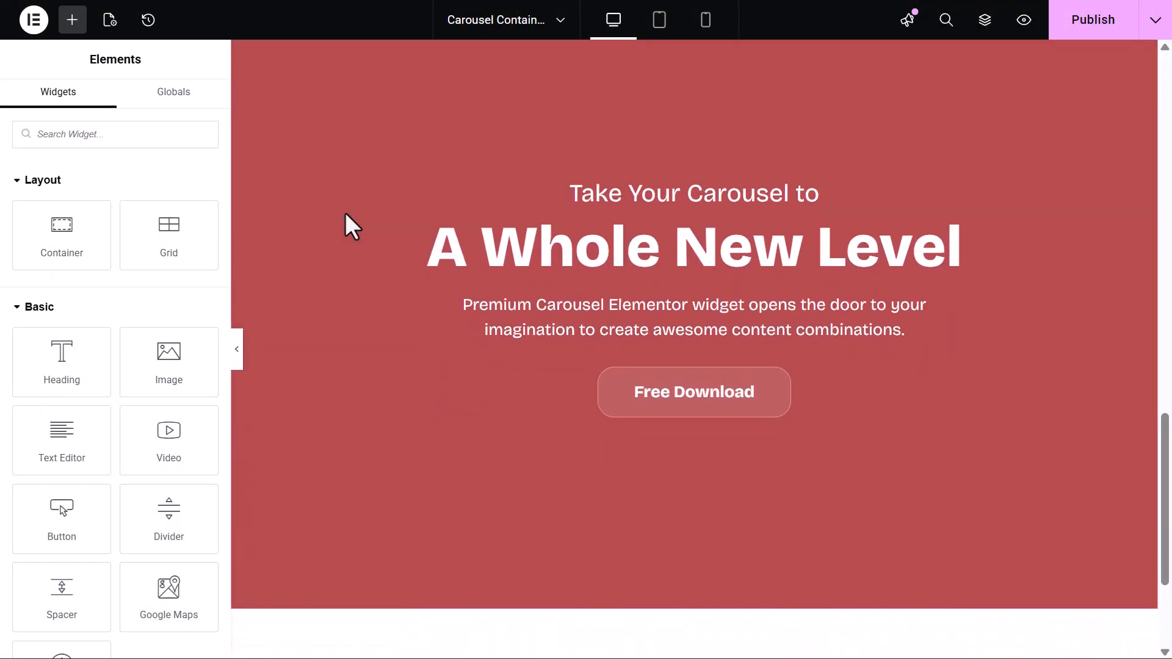
scroll(346, 212, "up", 15)
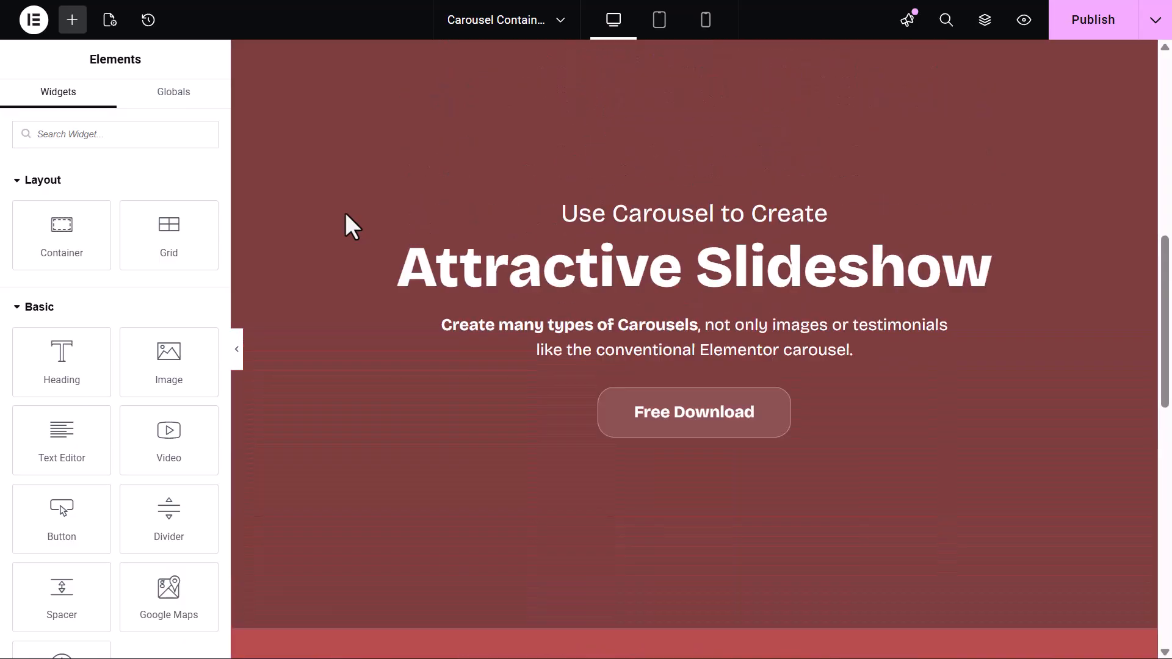
scroll(346, 225, "up", 1)
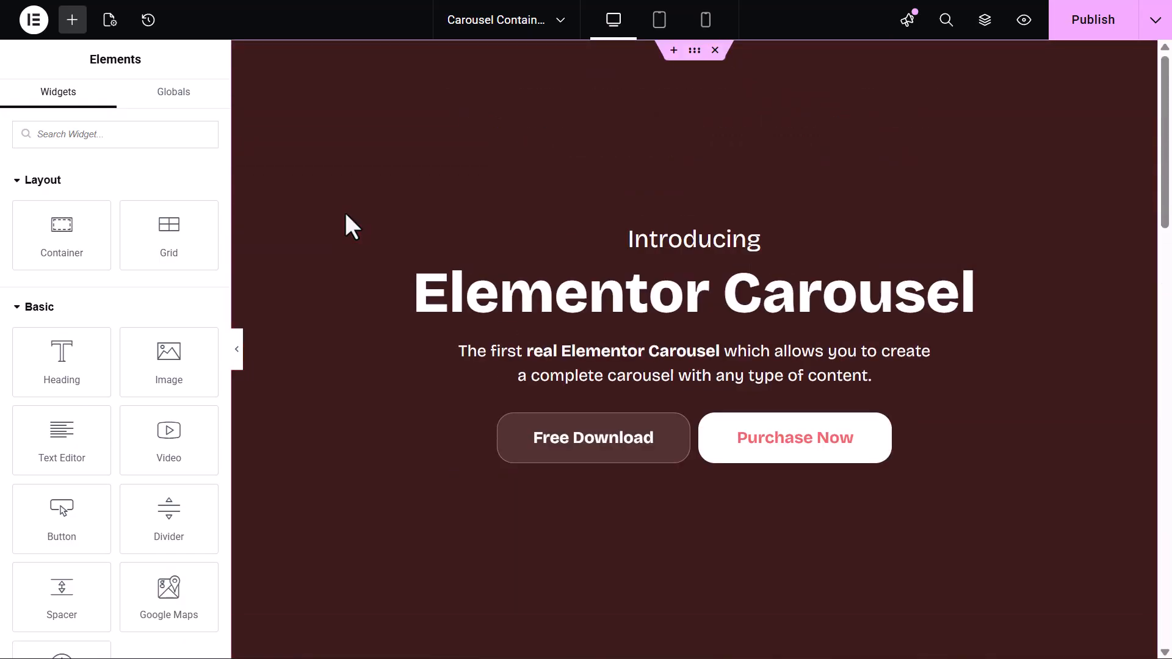
left_click(695, 51)
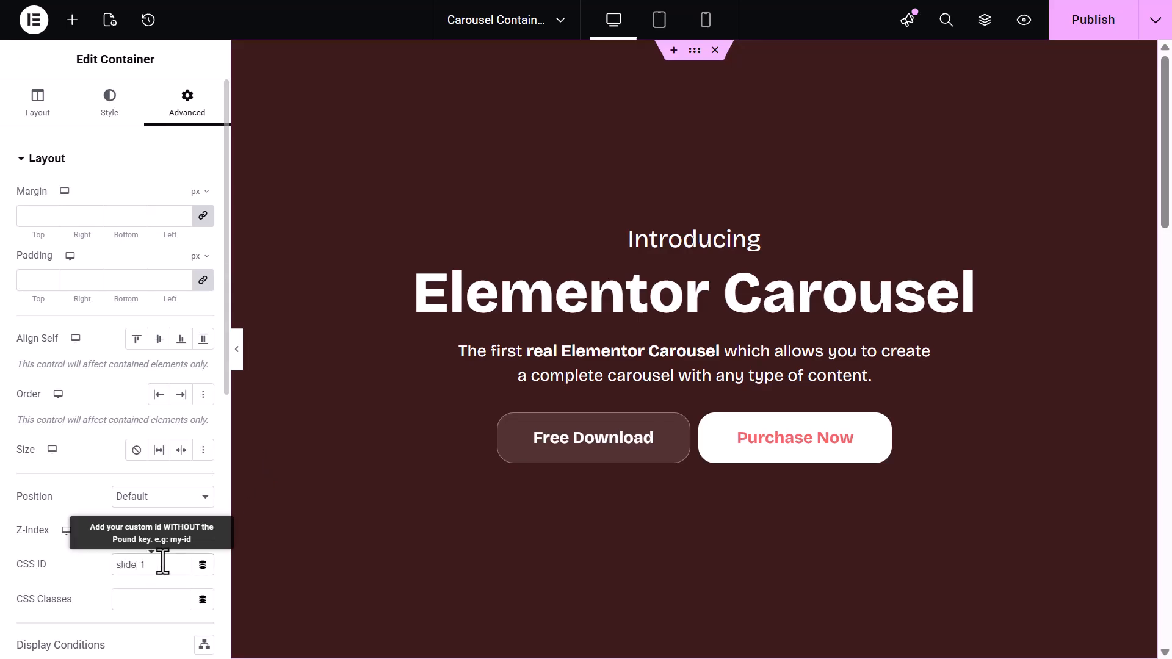
Give the second section container the CSS ID slide-2
scroll(363, 569, "down", 5)
left_click(672, 384)
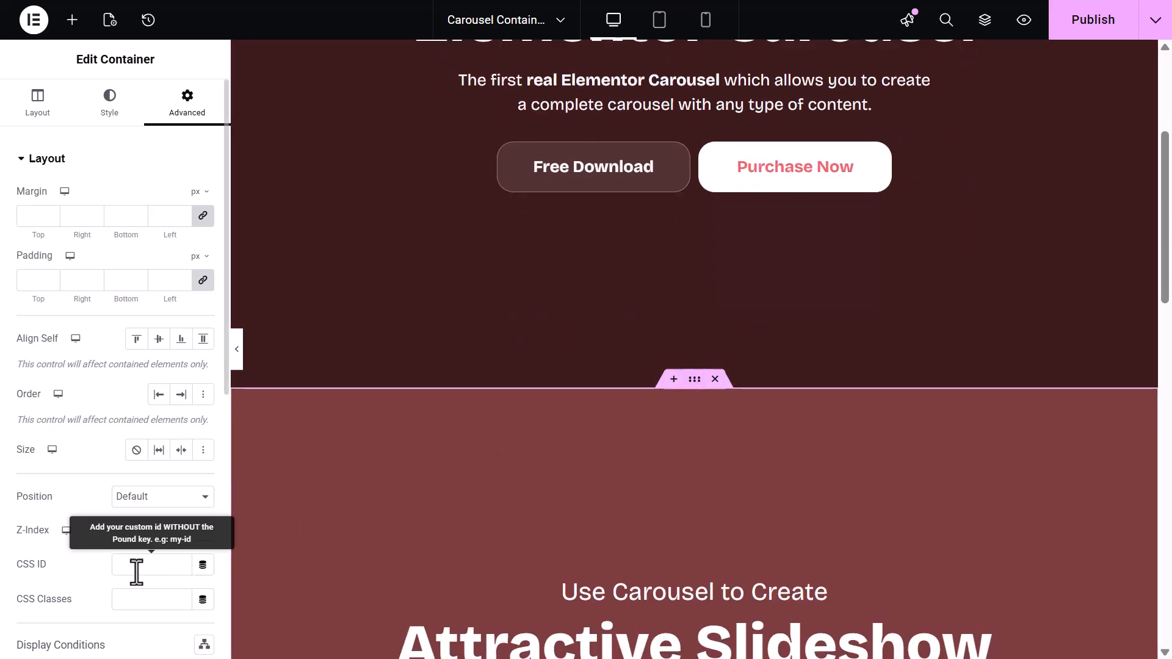
left_click(137, 573)
type("slide-2")
Give the third section container the CSS ID slide-3
scroll(481, 533, "down", 12)
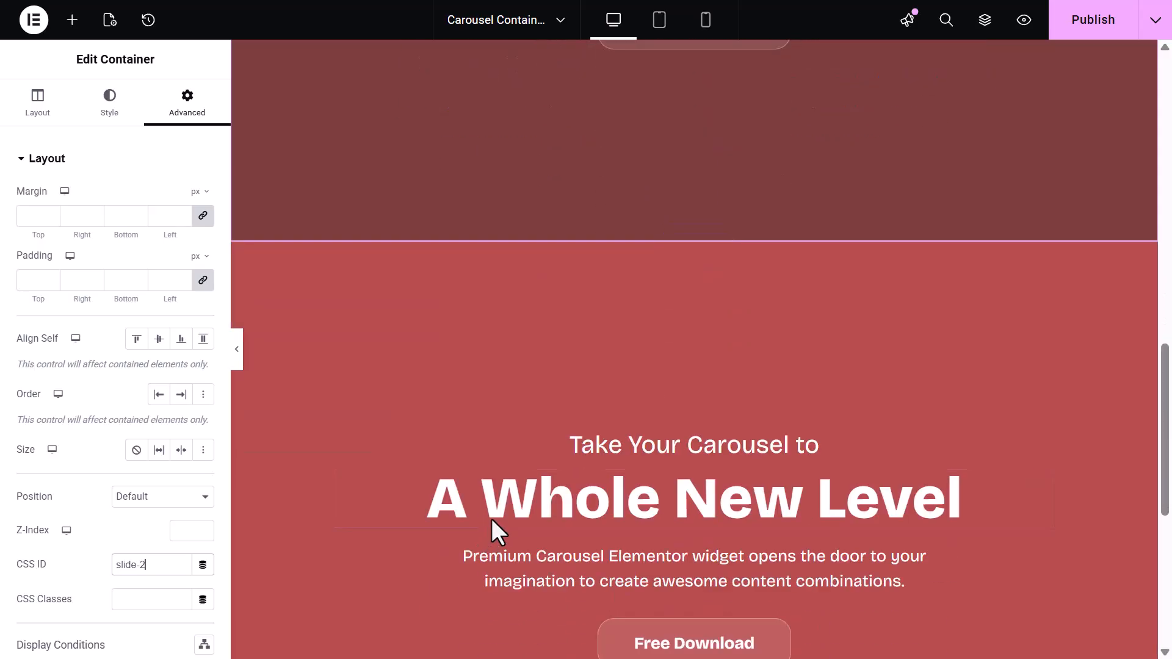
left_click(695, 233)
left_click(138, 565)
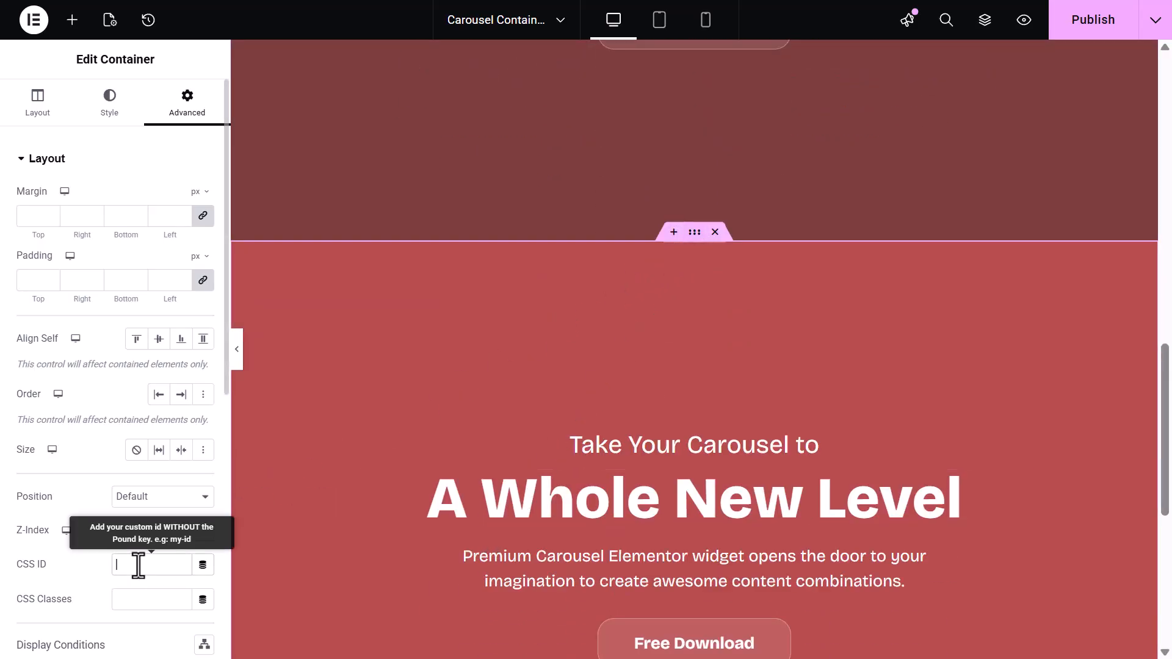
scroll(427, 472, "up", 10)
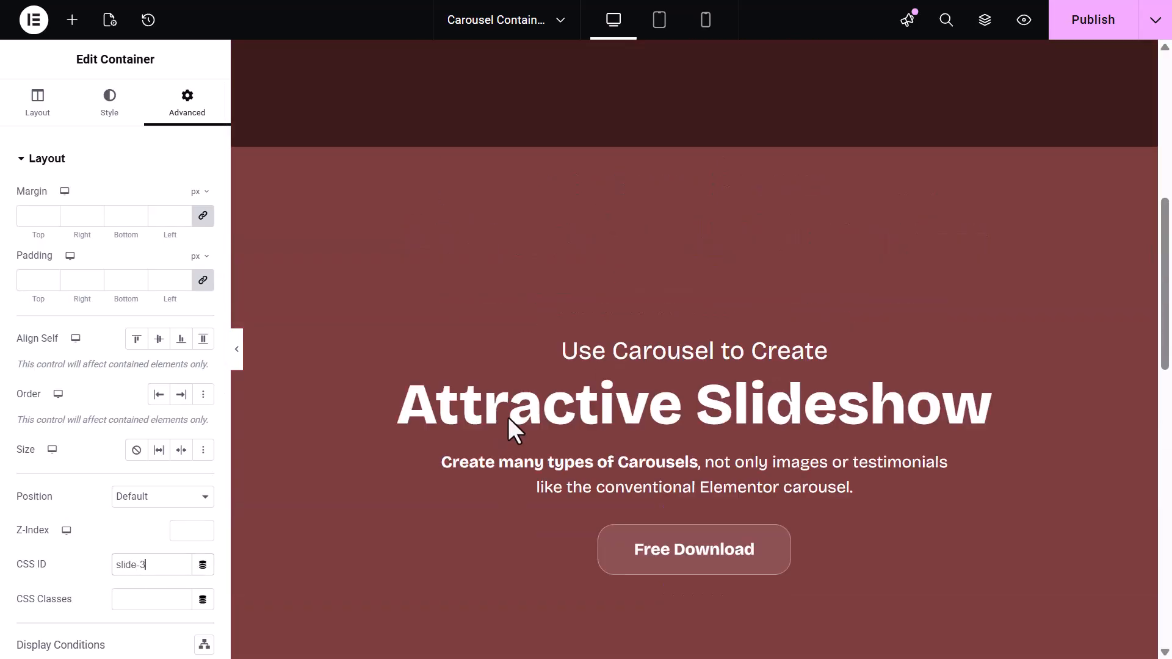
Add a new single-column container above the first section
left_click(673, 51)
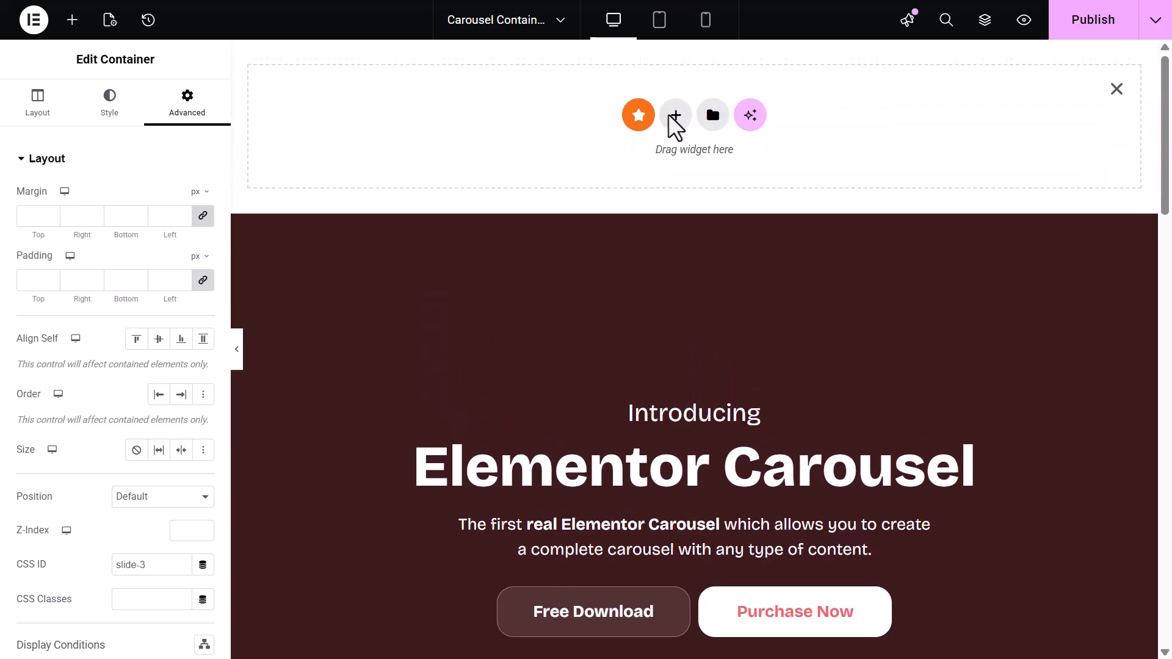
left_click(674, 116)
left_click(664, 149)
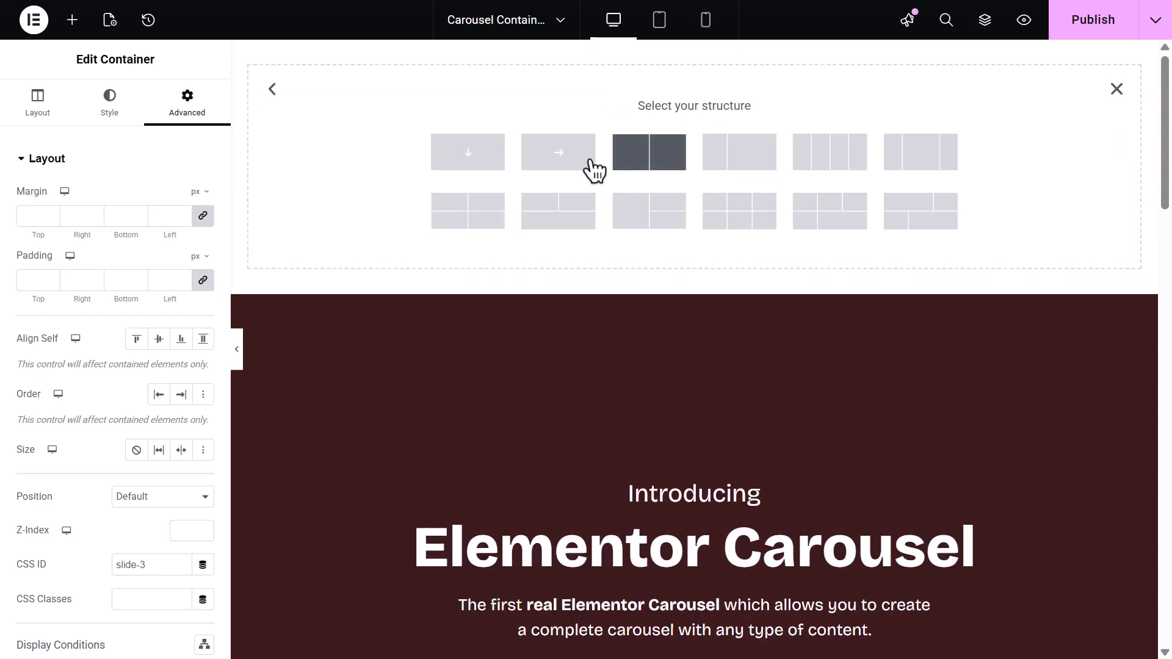
left_click(481, 172)
Set the new container to full width, a minimum height of 100 vh, and zero padding
left_click(207, 244)
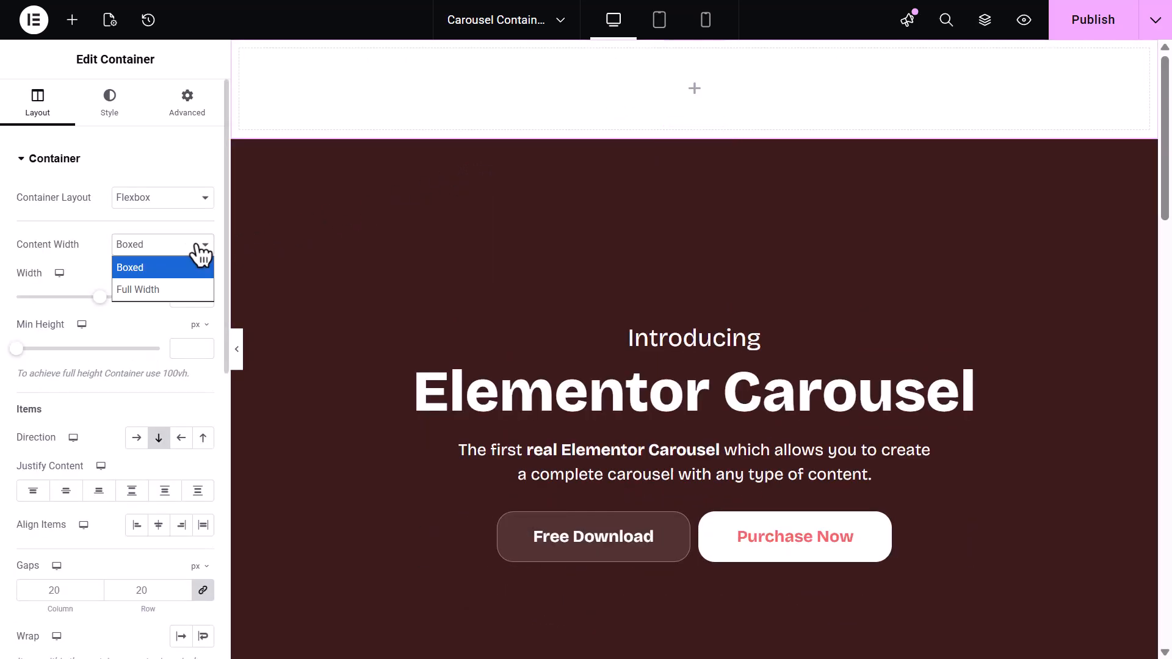
left_click(185, 292)
left_click(195, 325)
left_click(197, 403)
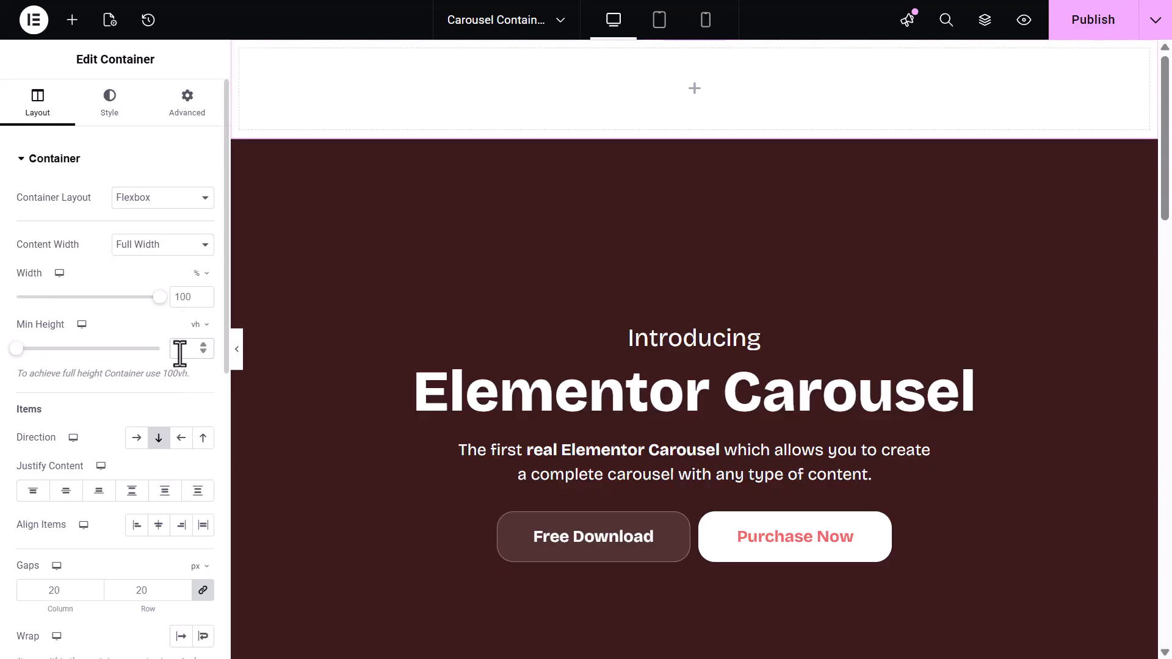
left_click(181, 350)
type("100")
left_click(194, 100)
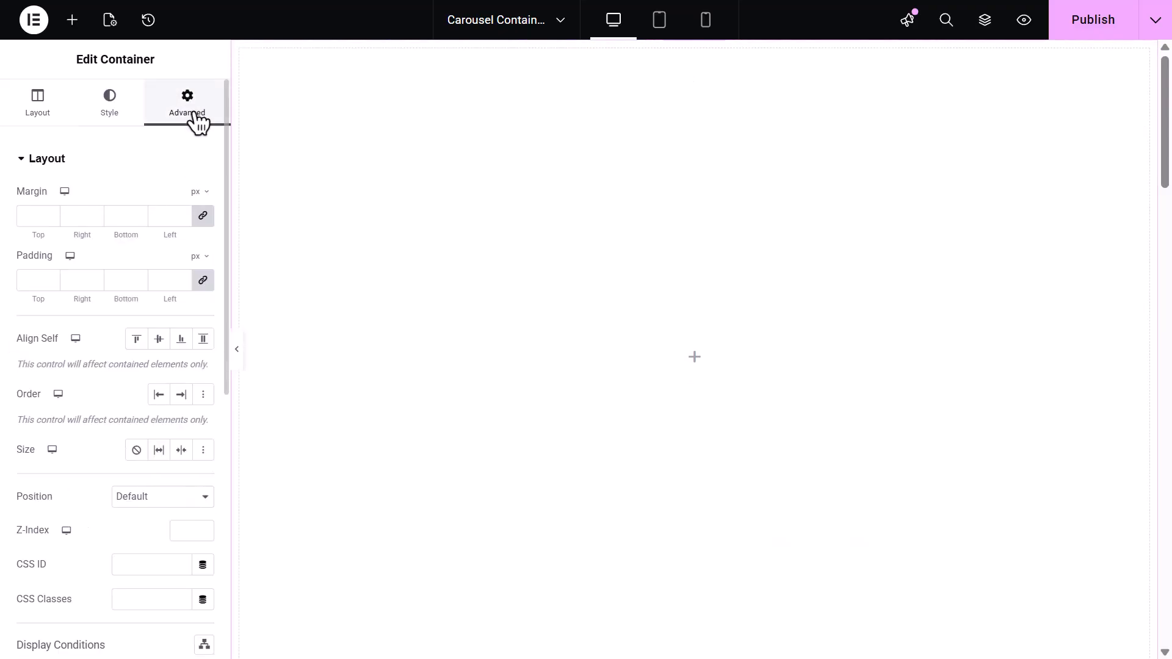
left_click(203, 284)
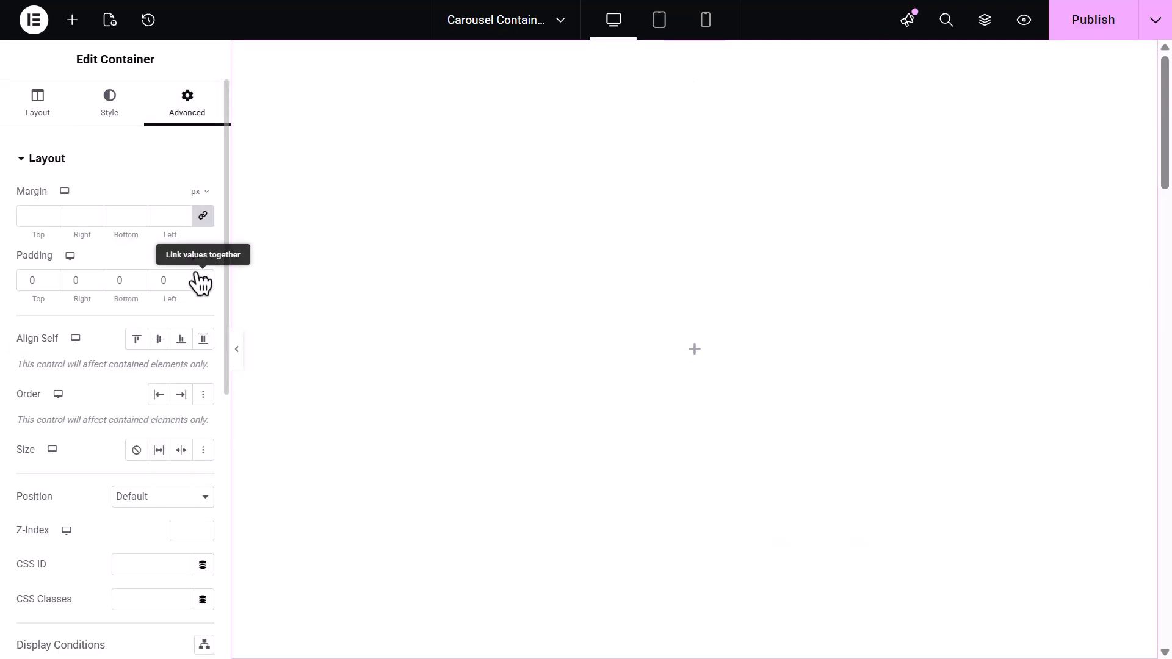
Search for the Premium Carousel widget and place it in the new container
left_click(72, 19)
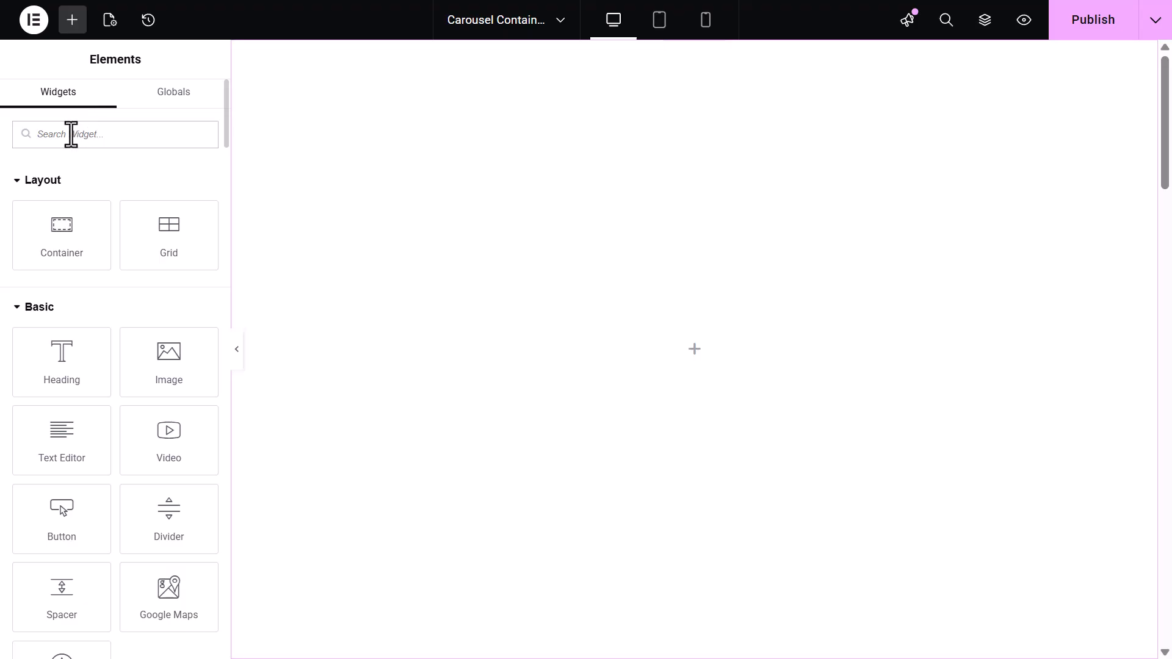
type("Premium Carousel")
left_click_drag(77, 179, 656, 304)
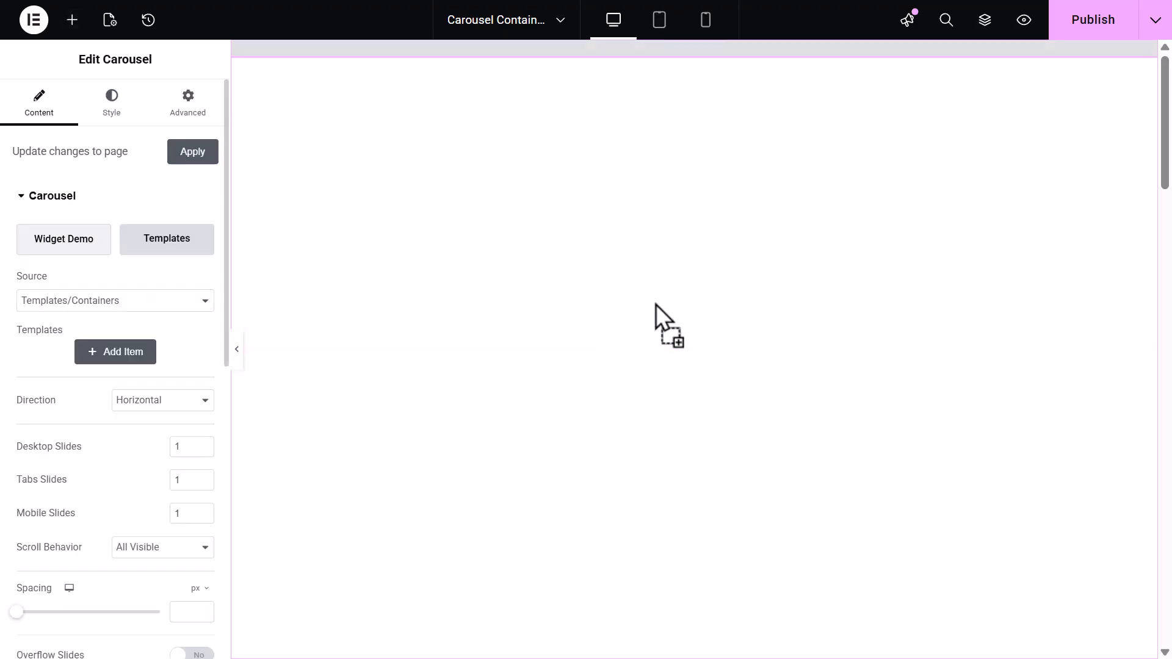
Add a carousel item with Container ID source set to slide-1
left_click(149, 354)
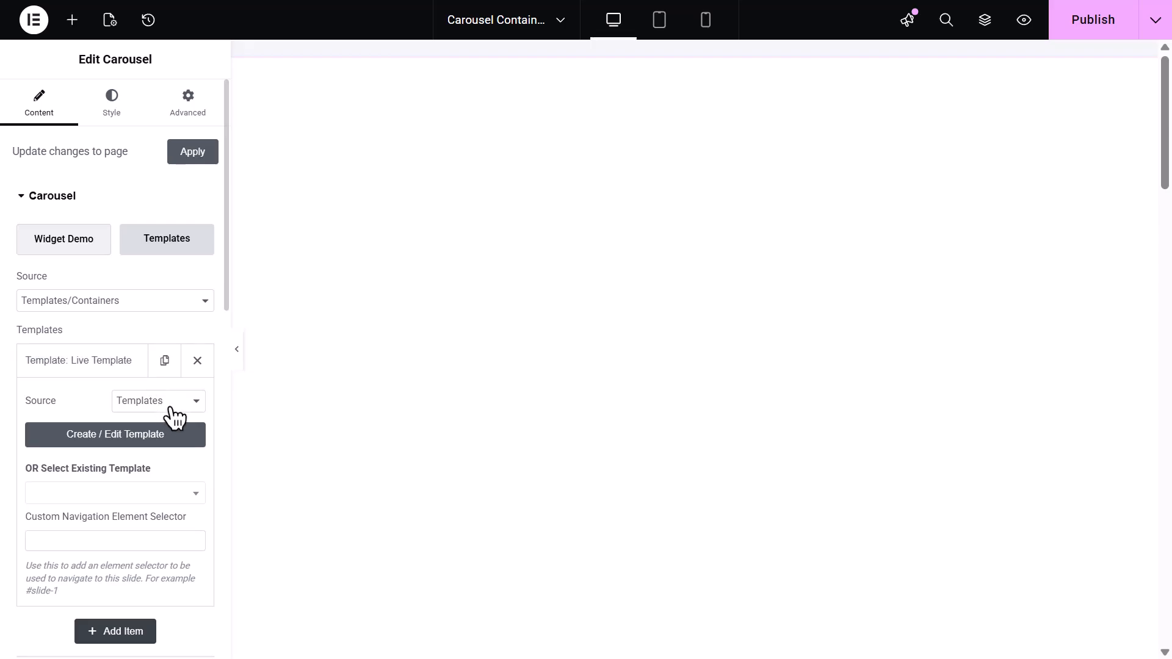
left_click(172, 404)
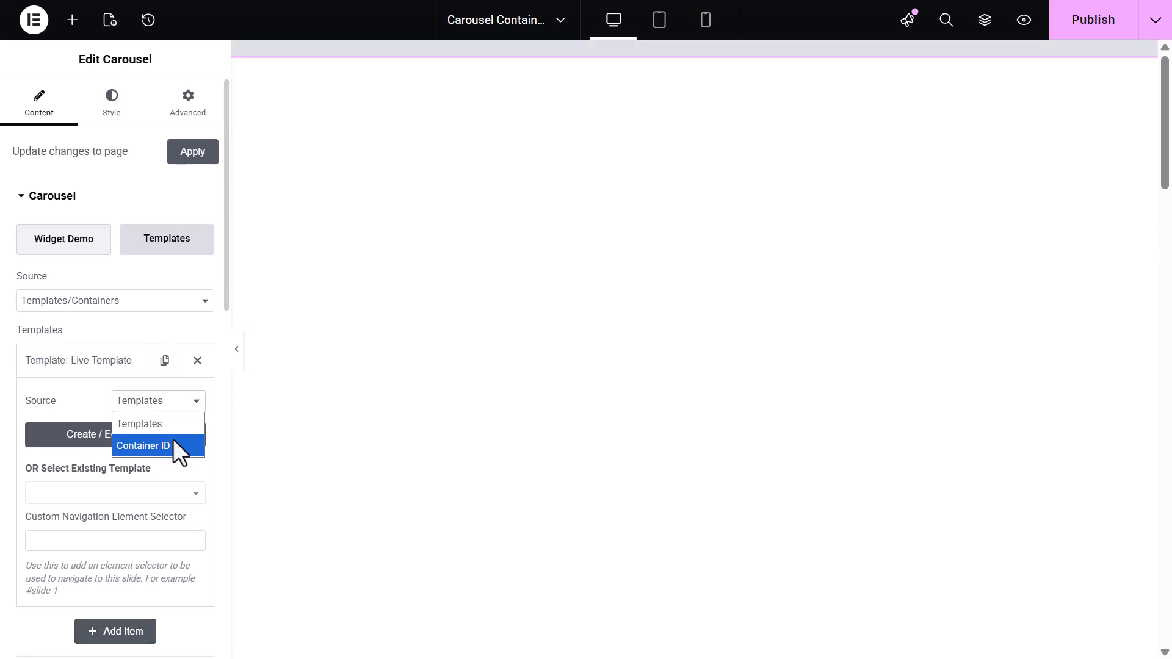
left_click(173, 439)
left_click(145, 455)
type("slide-")
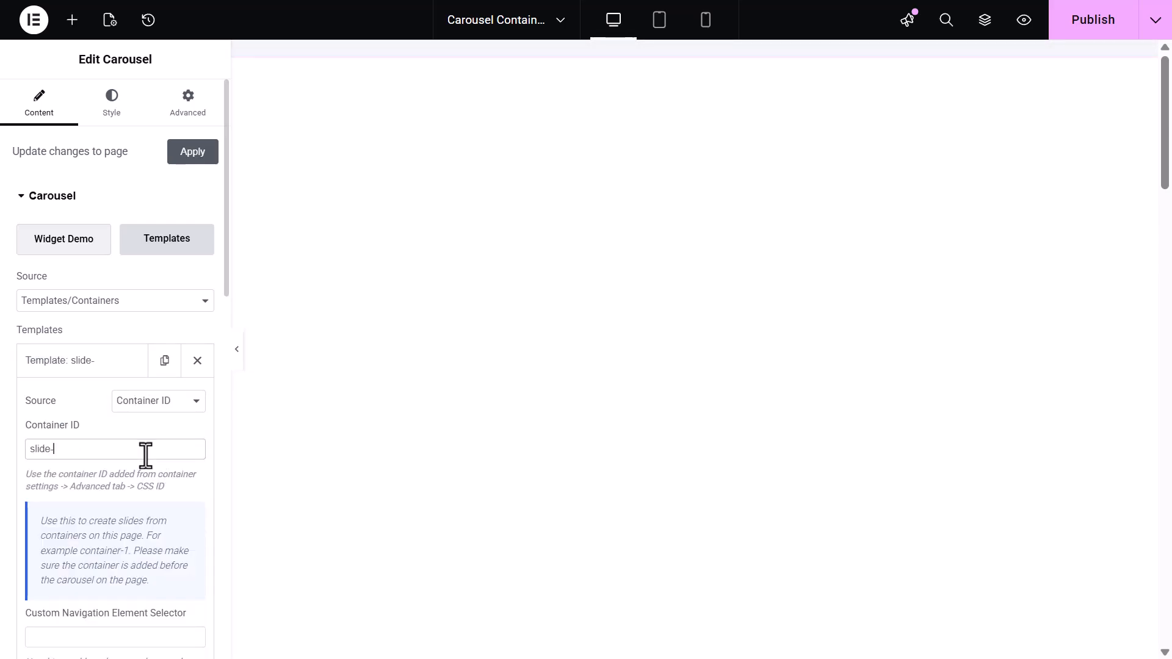
type("1")
left_click(116, 366)
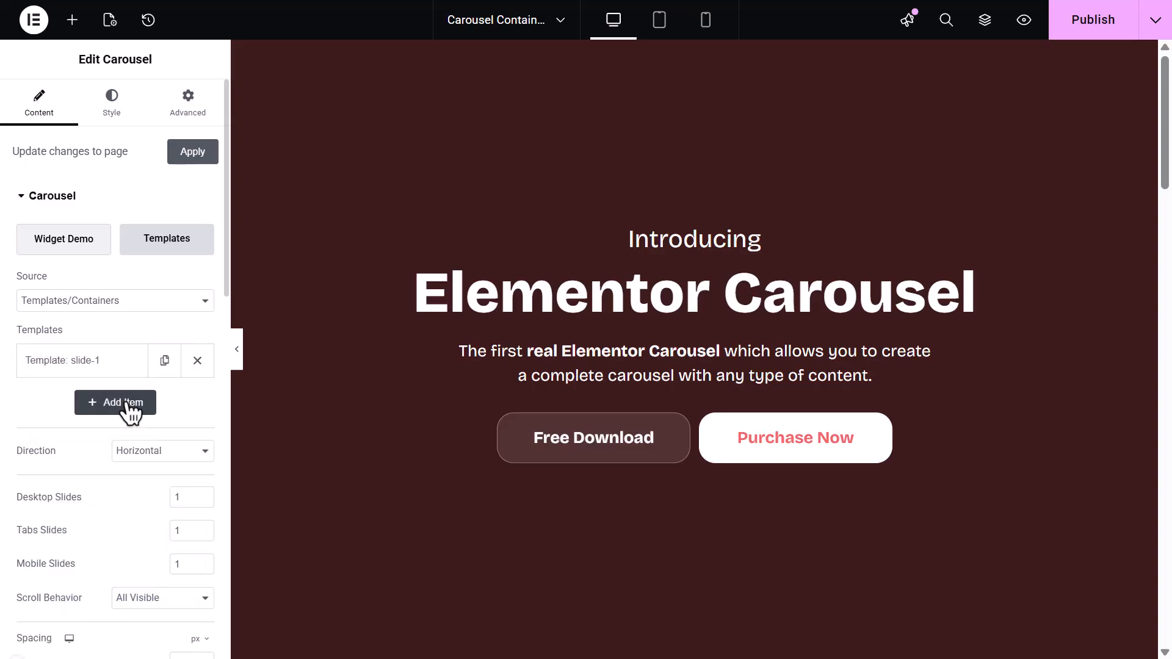
Add a second carousel item using Container ID slide-2
left_click(128, 401)
left_click(154, 451)
left_click(147, 485)
left_click(144, 486)
type("slide-")
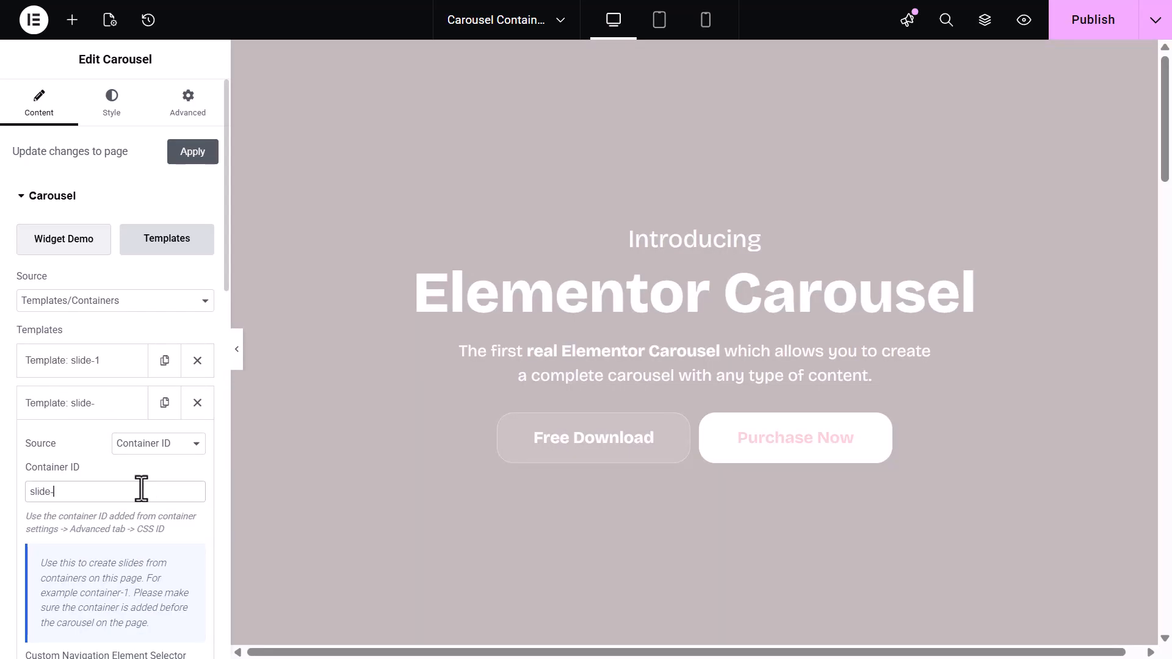
type("2")
Add a third carousel item using Container ID slide-3
left_click(104, 404)
left_click(125, 451)
left_click(158, 485)
left_click(148, 529)
left_click(134, 534)
type("slide-3")
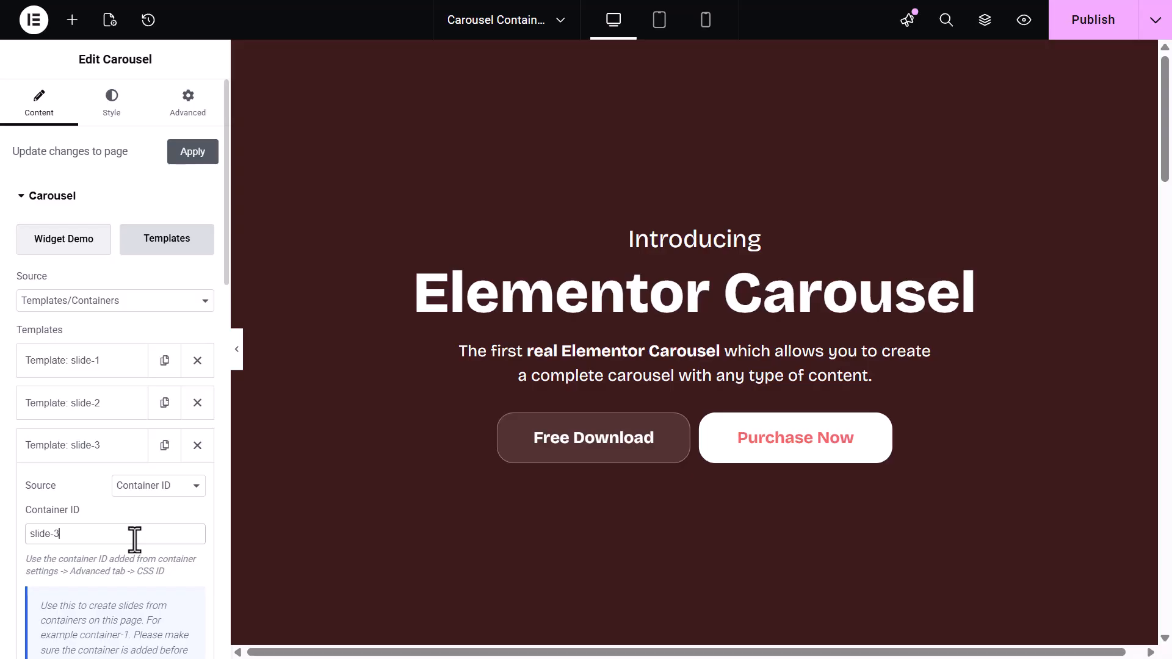
Publish the page and open its preview
left_click(1079, 25)
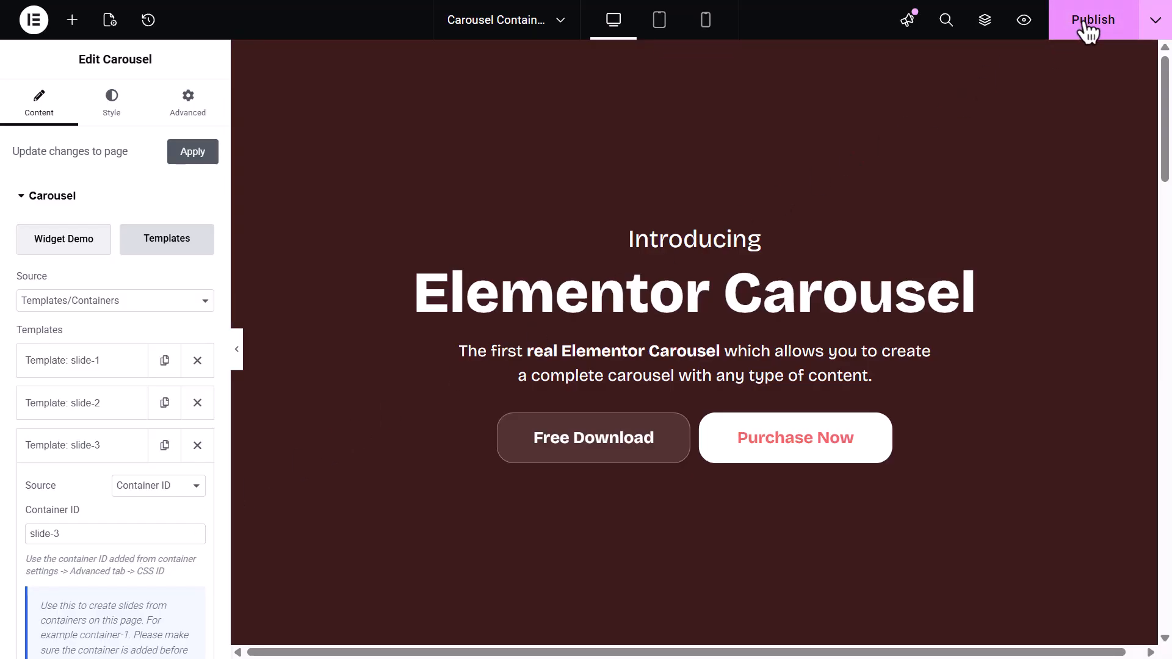
left_click(1022, 21)
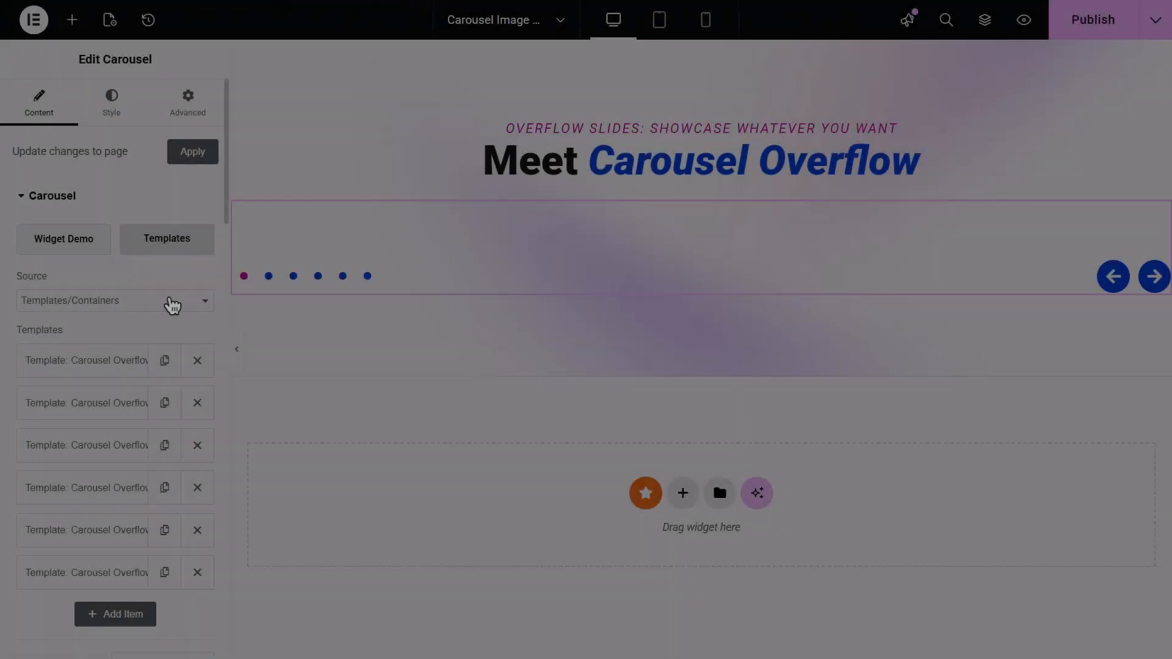
Switch the carousel source to Image Gallery and add eight neon images from the media library as its gallery
left_click(172, 301)
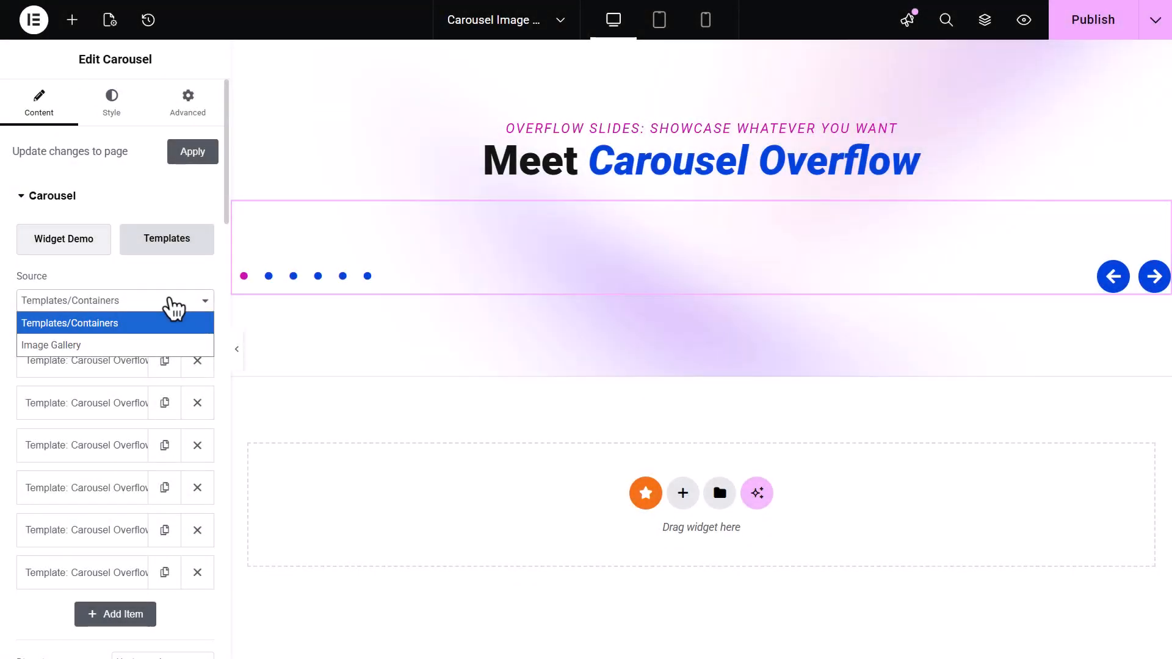
left_click(180, 346)
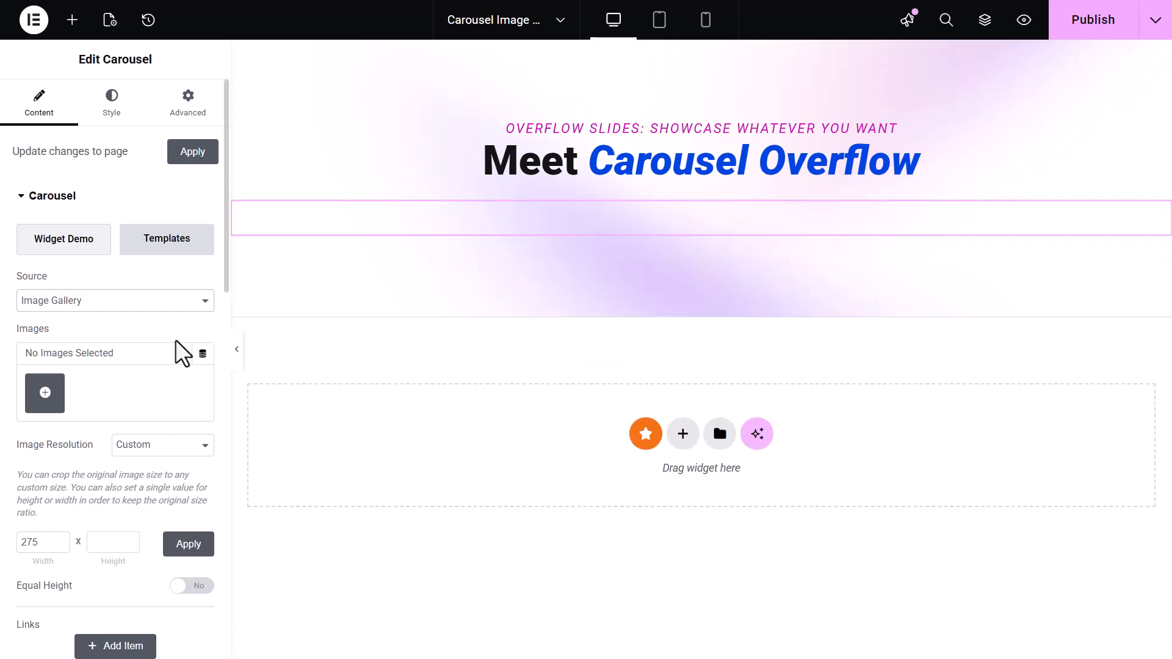
left_click(51, 398)
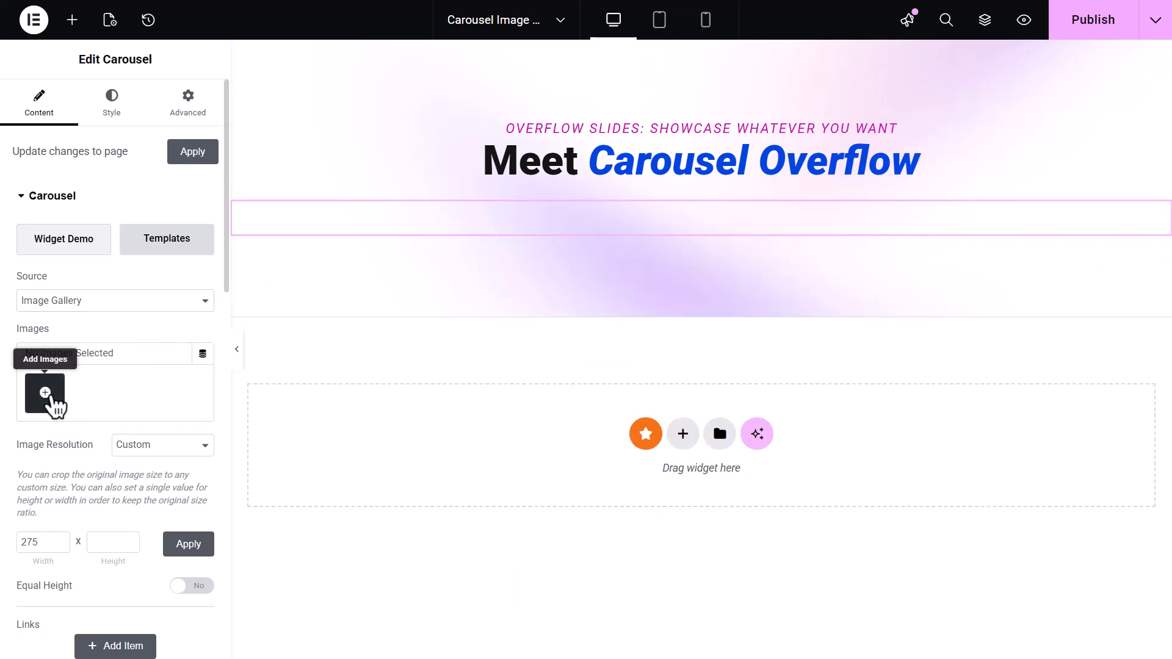
left_click(243, 441)
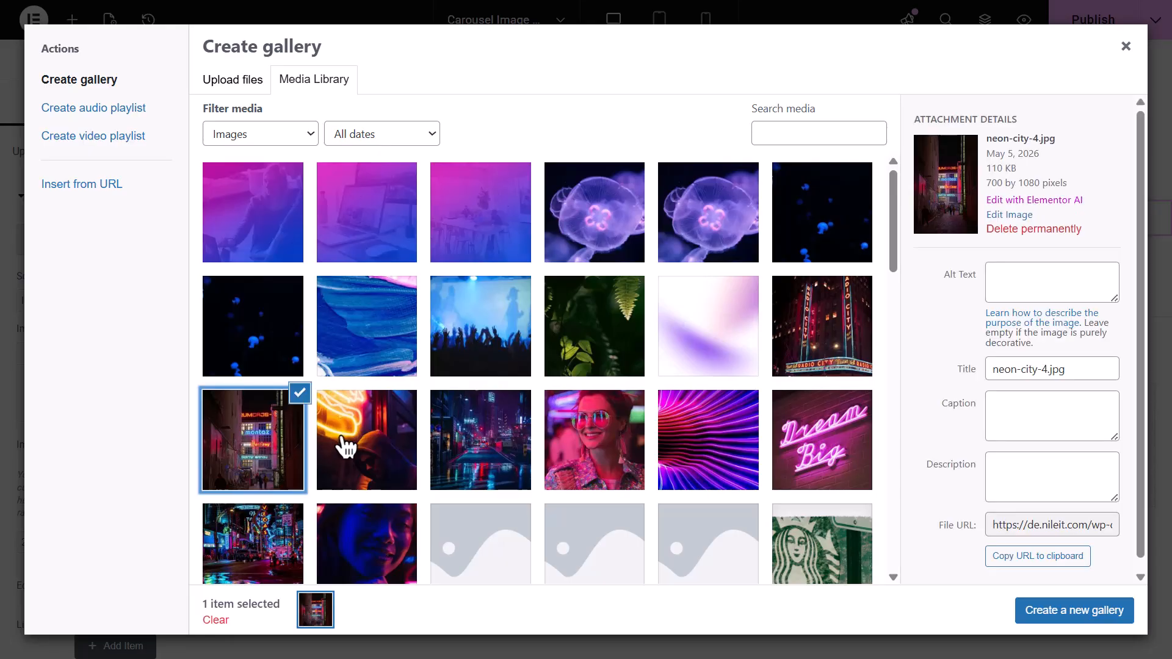
left_click(340, 445)
left_click(484, 445)
left_click(576, 448)
left_click(731, 467)
left_click(830, 422)
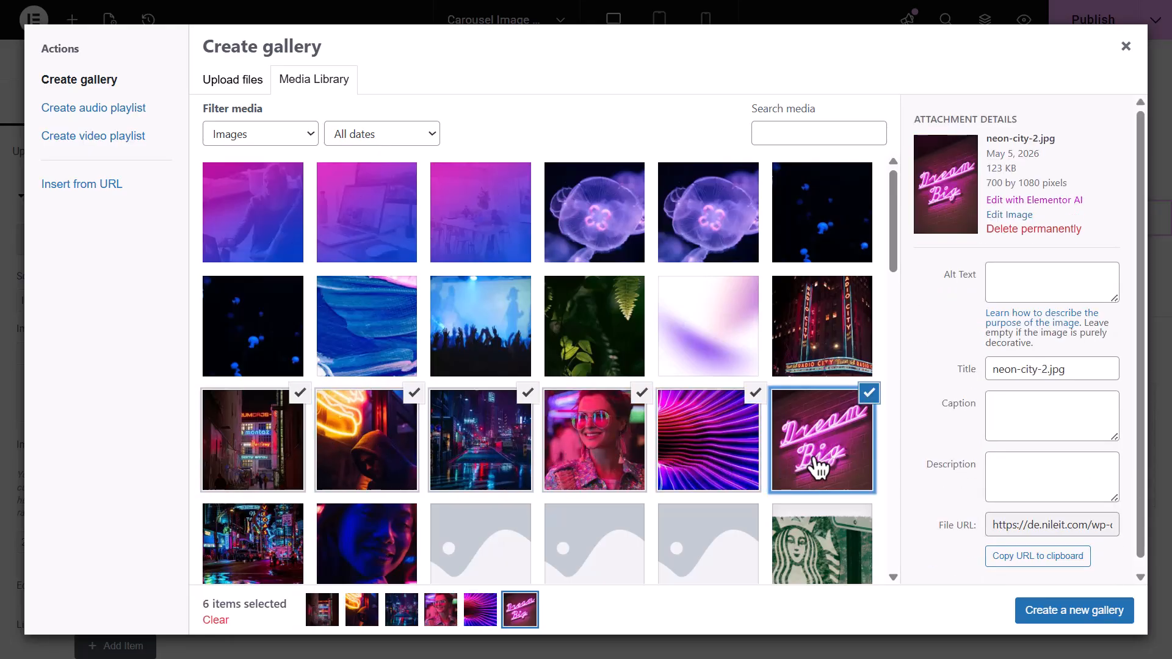
left_click(253, 543)
left_click(390, 546)
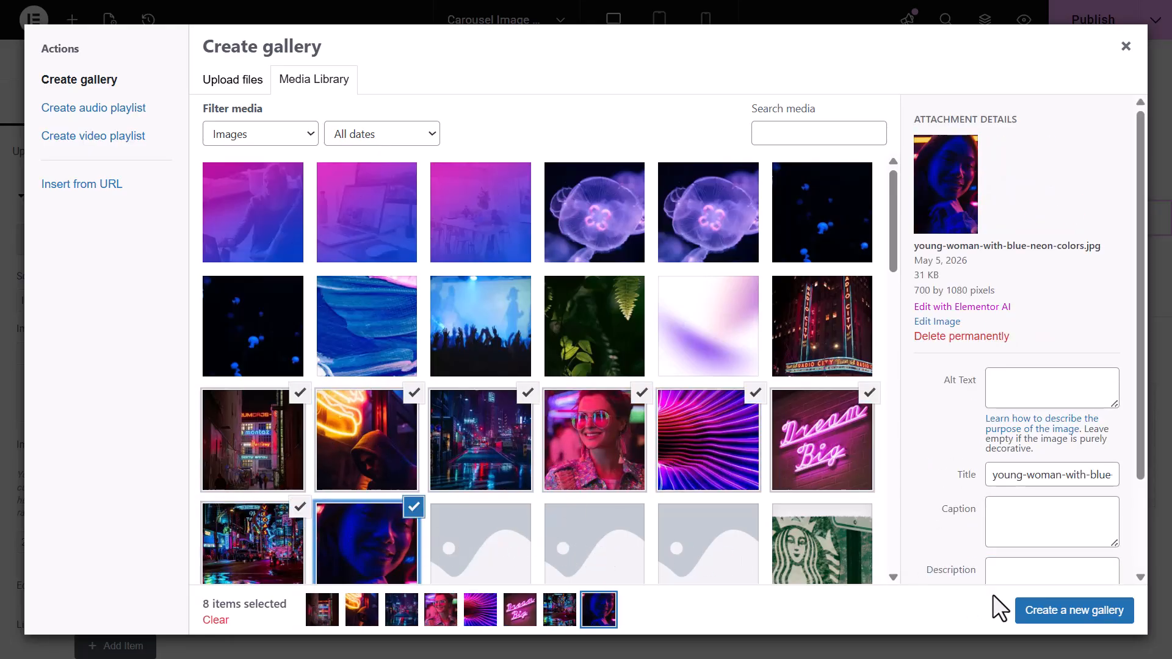
left_click(1109, 611)
left_click(1108, 612)
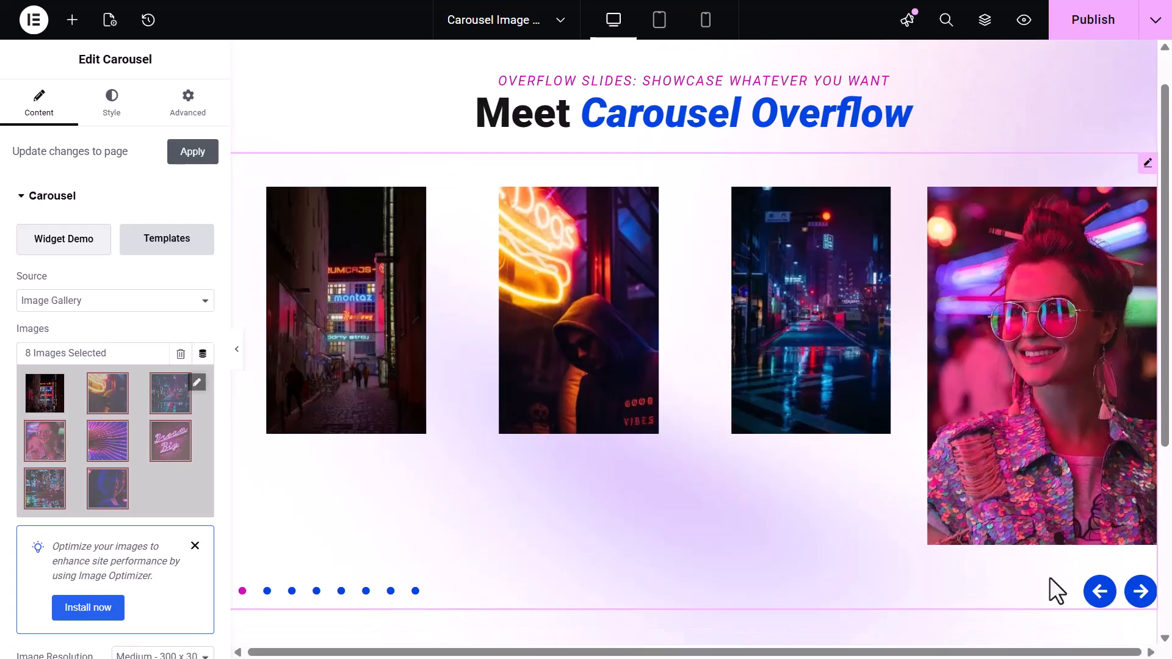
Turn on Equal Height for the gallery carousel images
scroll(186, 531, "down", 2)
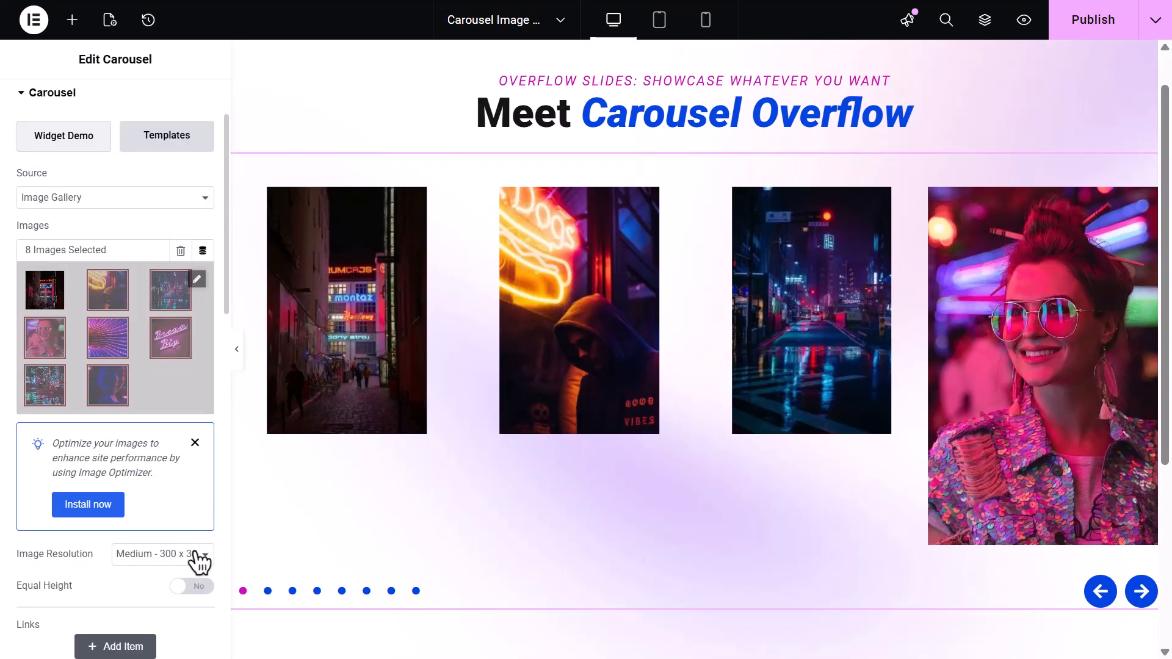
left_click(198, 556)
left_click(195, 560)
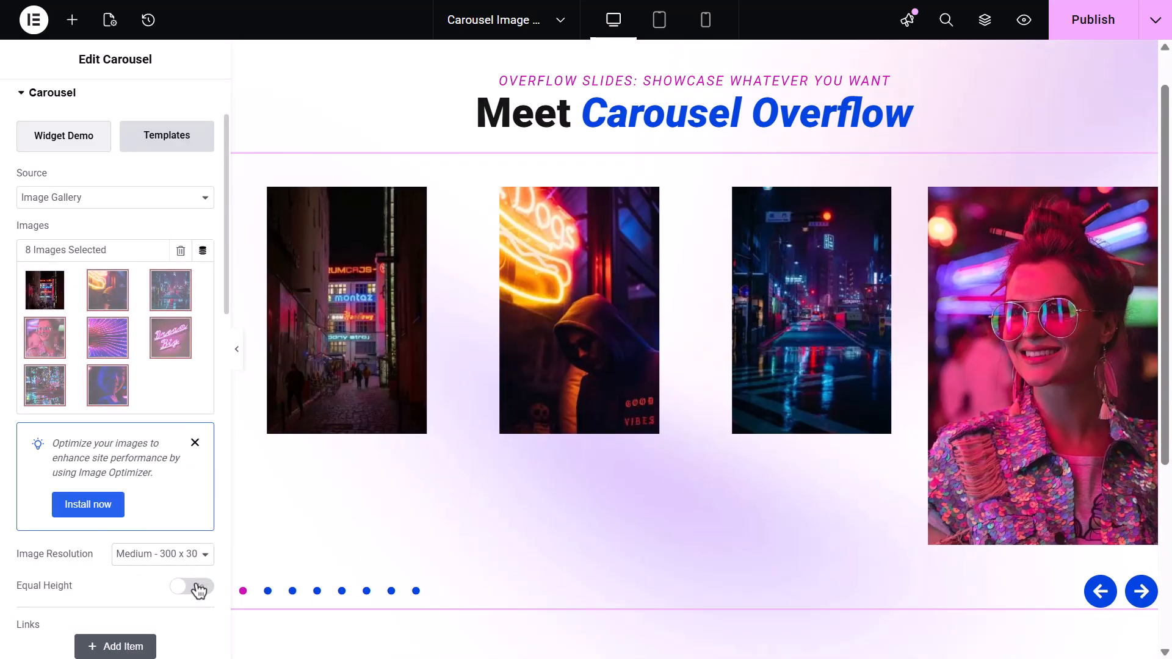
left_click(197, 587)
Advance the carousel through its slides to preview the gallery
scroll(197, 591, "down", 1)
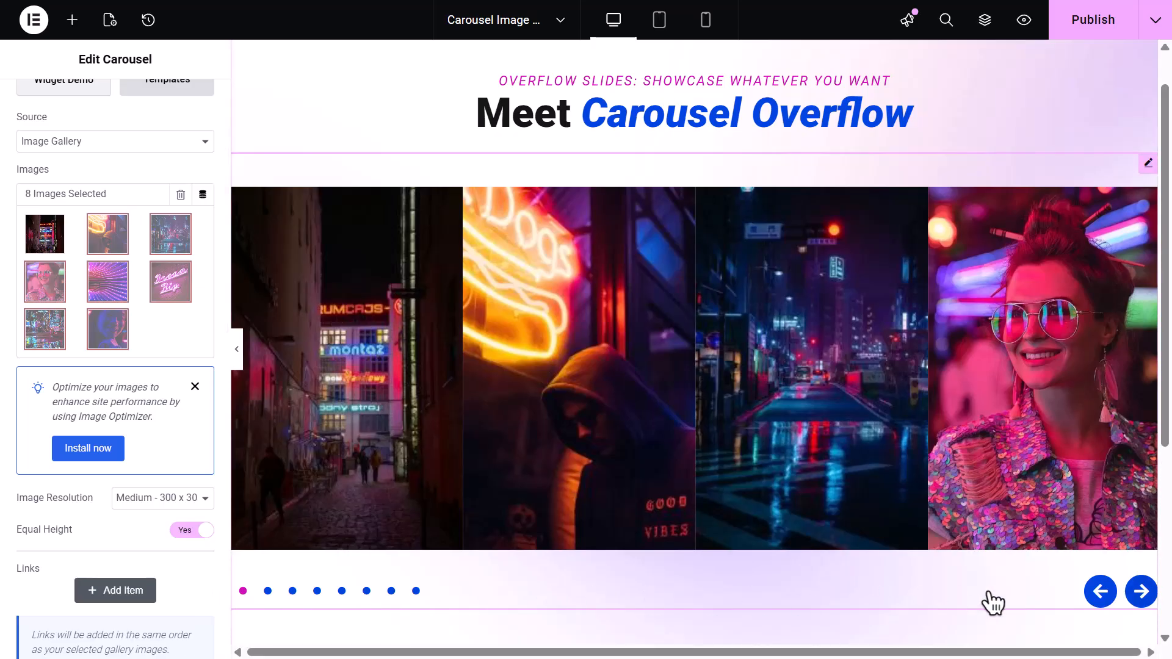
left_click(1140, 592)
left_click(1140, 592)
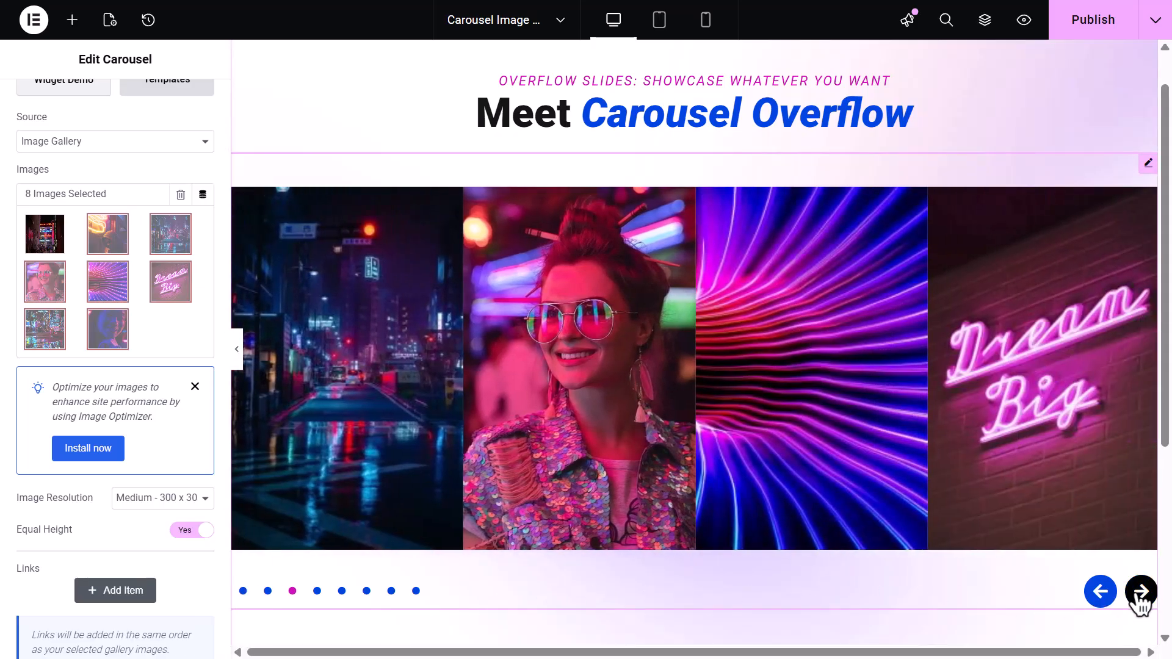
left_click(1140, 592)
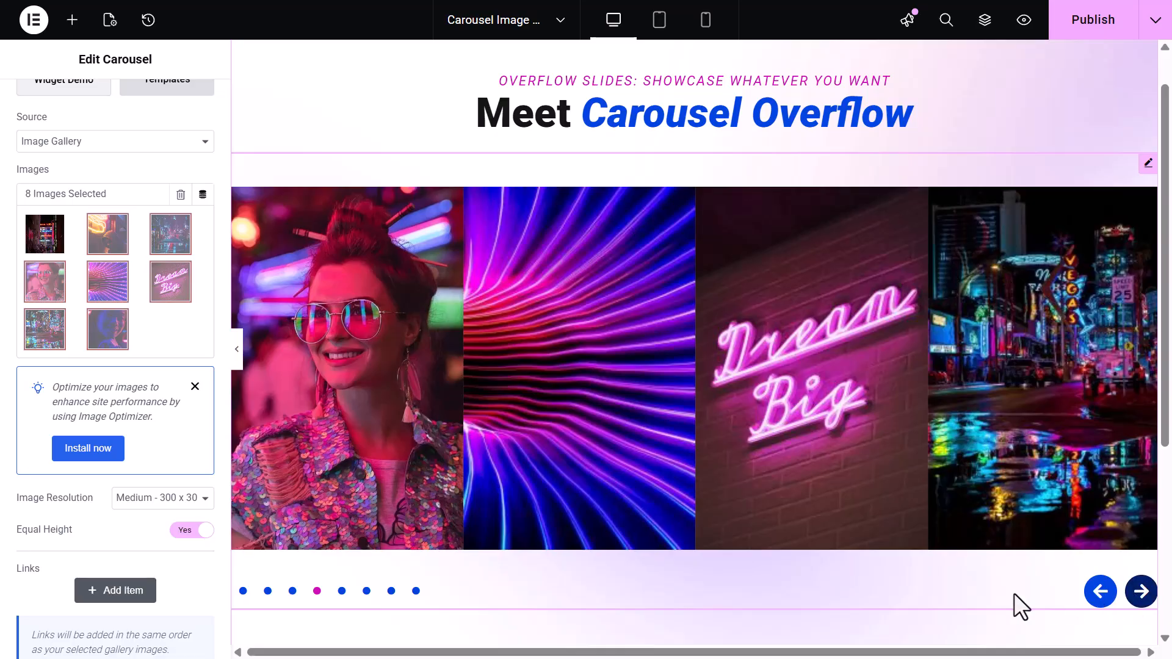
scroll(196, 603, "down", 2)
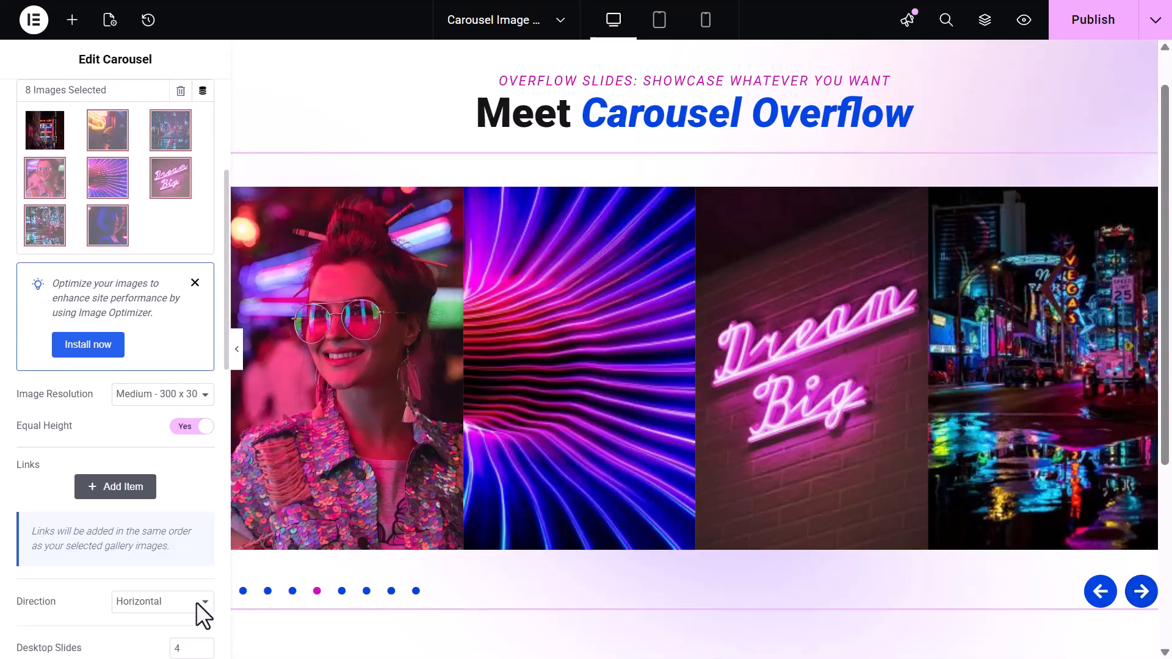
left_click(132, 492)
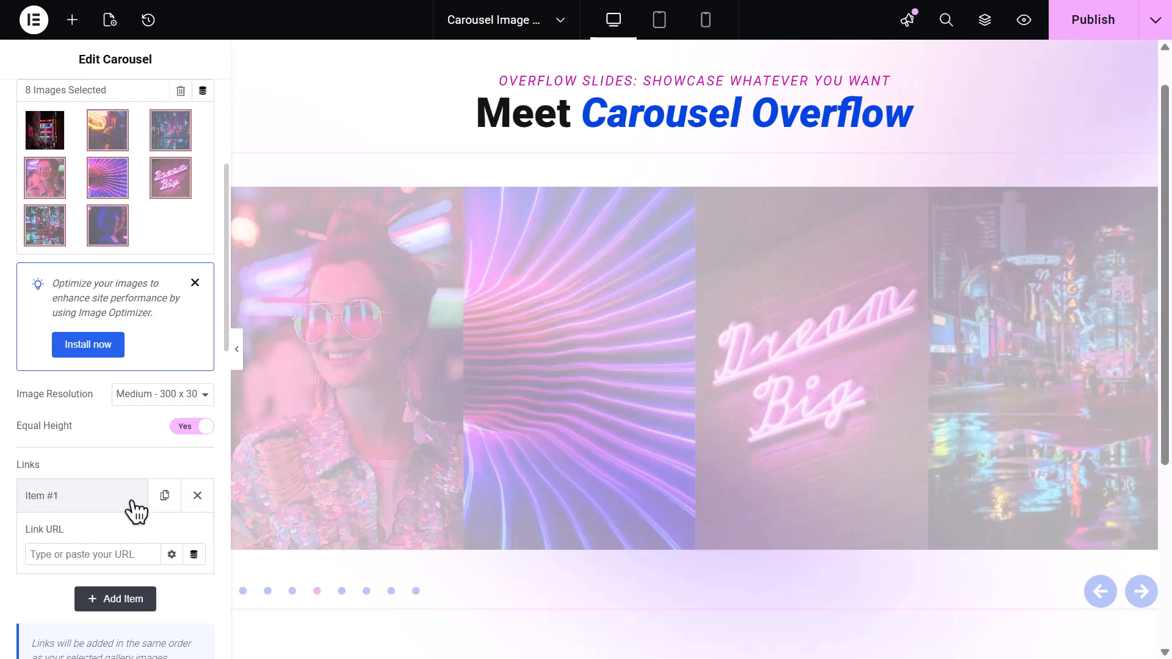
left_click(131, 553)
type("www.premiumaddons.com")
scroll(132, 552, "down", 1)
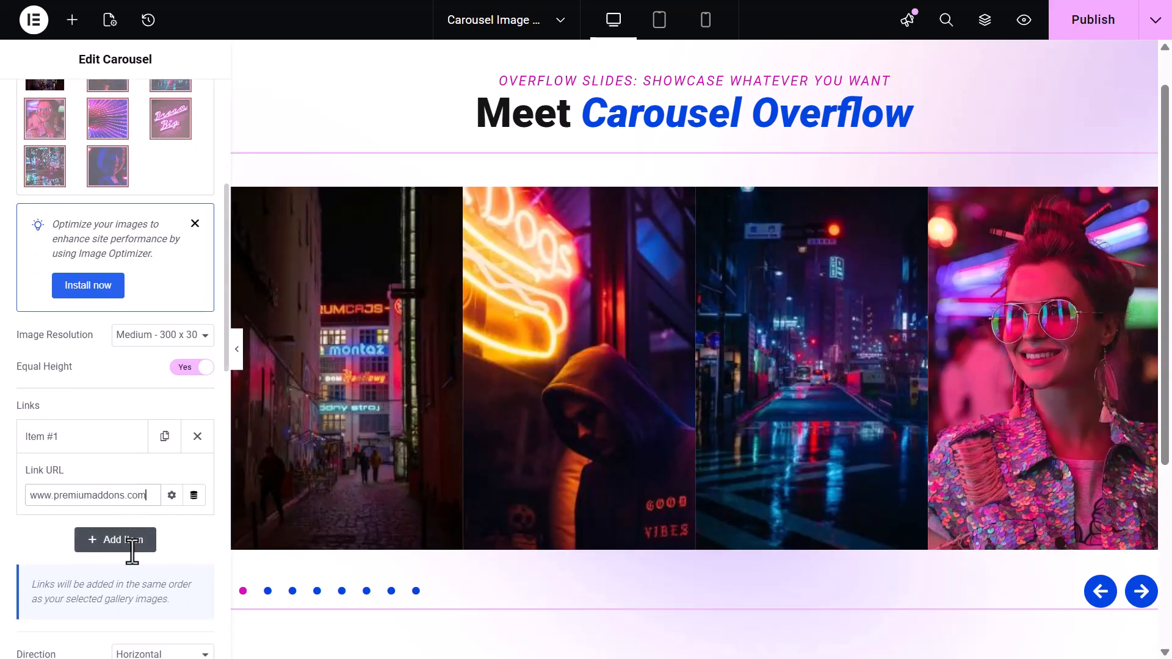
left_click(125, 517)
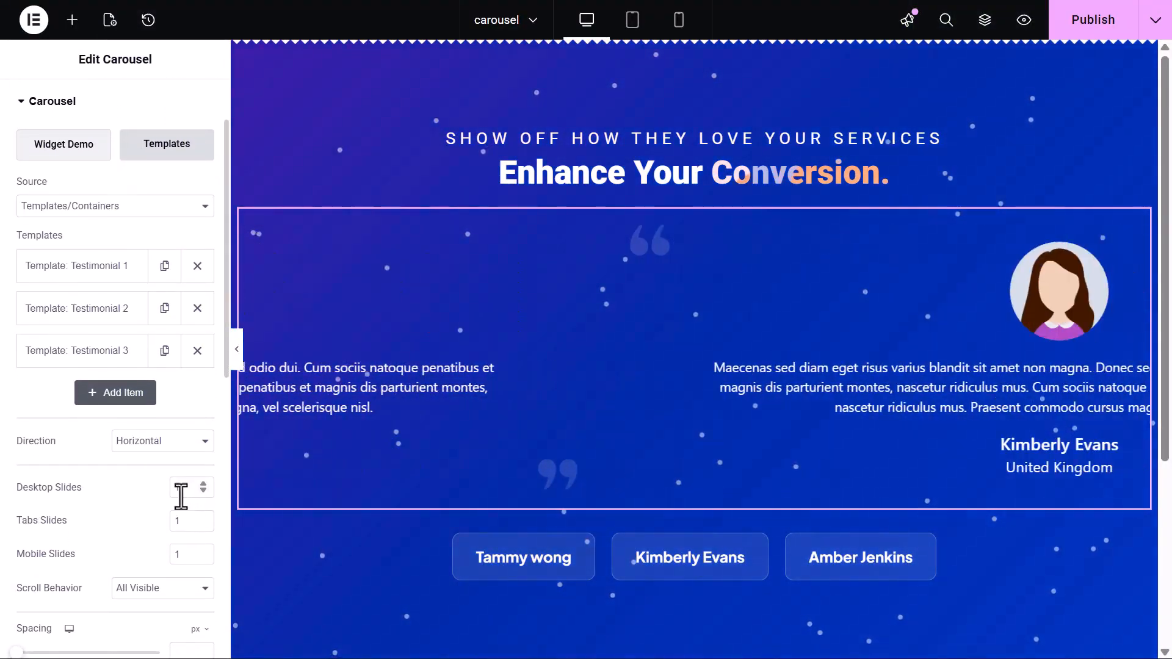
Switch the testimonial carousel direction to Vertical and back to Horizontal
left_click(190, 444)
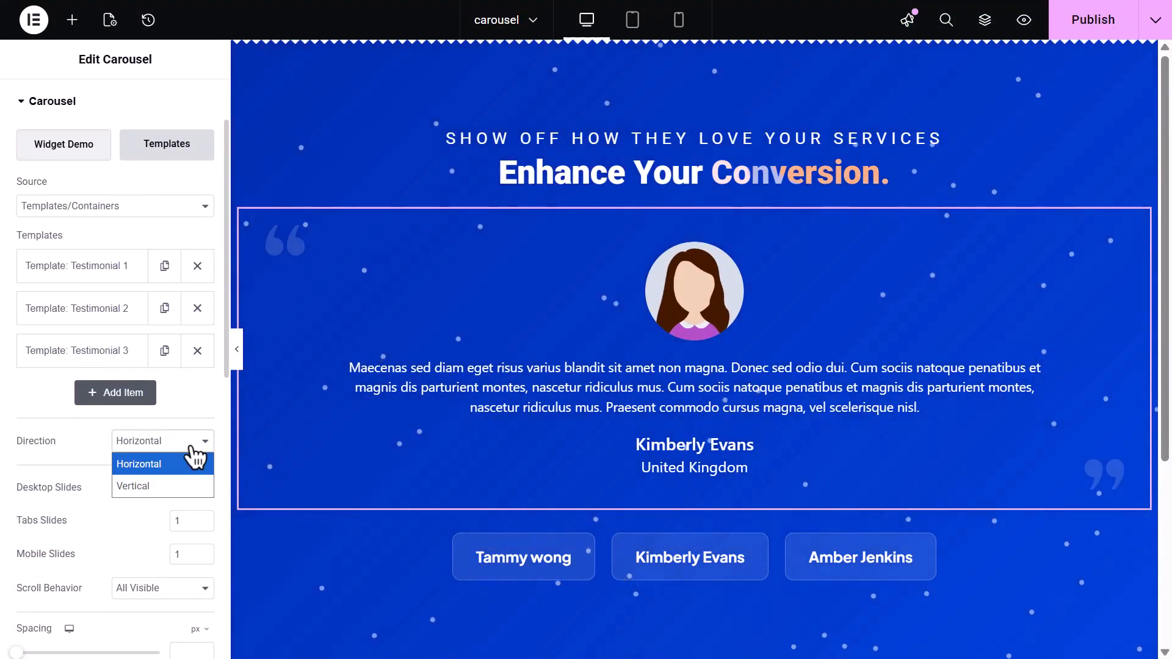
left_click(187, 485)
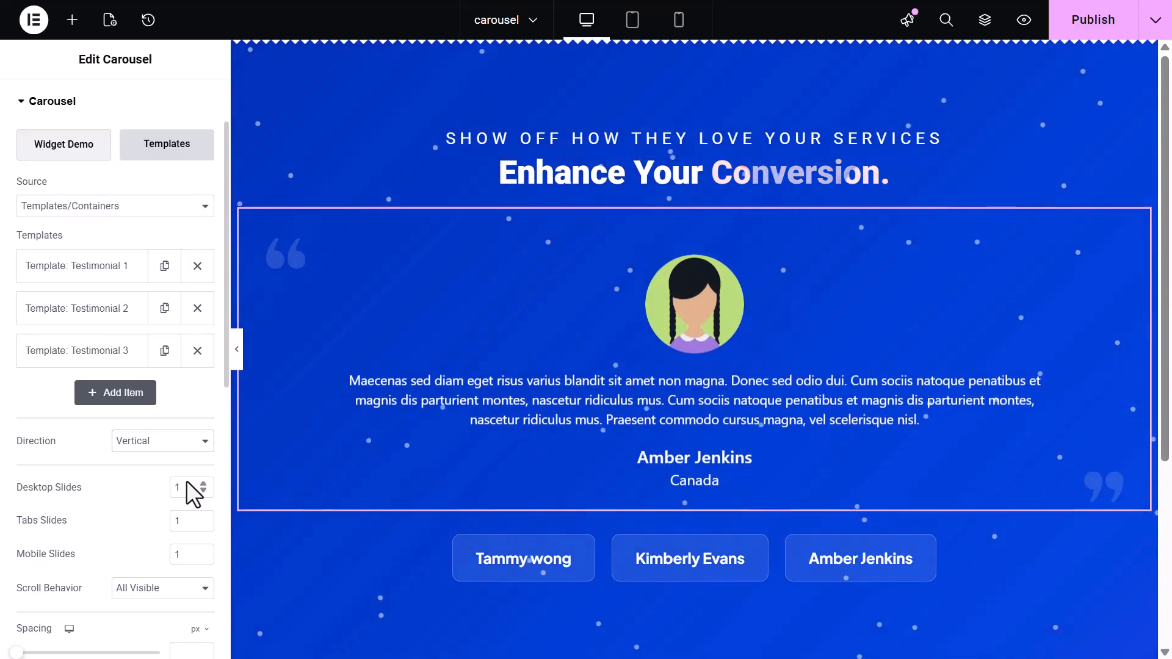
left_click(189, 449)
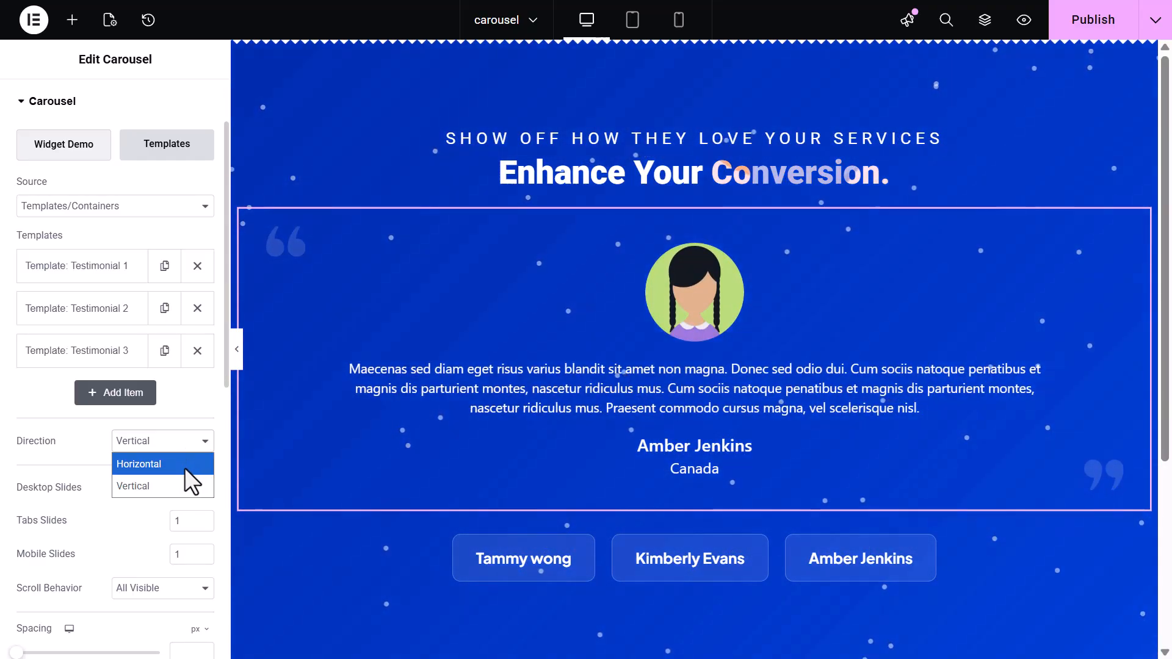
left_click(184, 467)
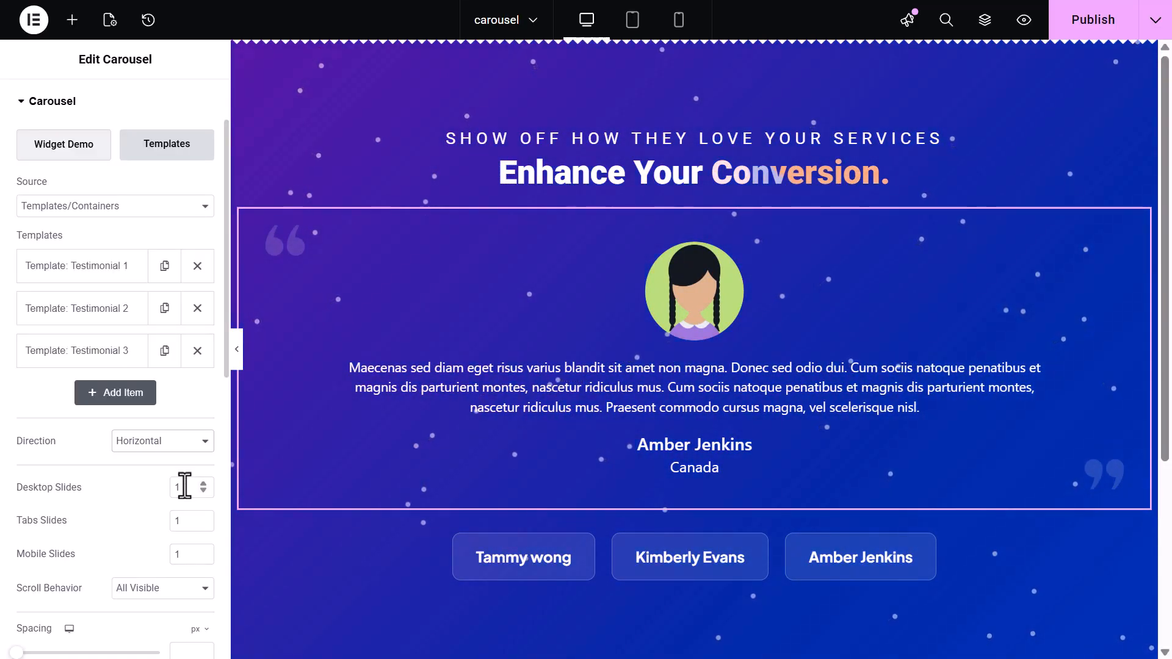
Set both Desktop Slides and Mobile Slides of the testimonial carousel to 2
double_click(184, 486)
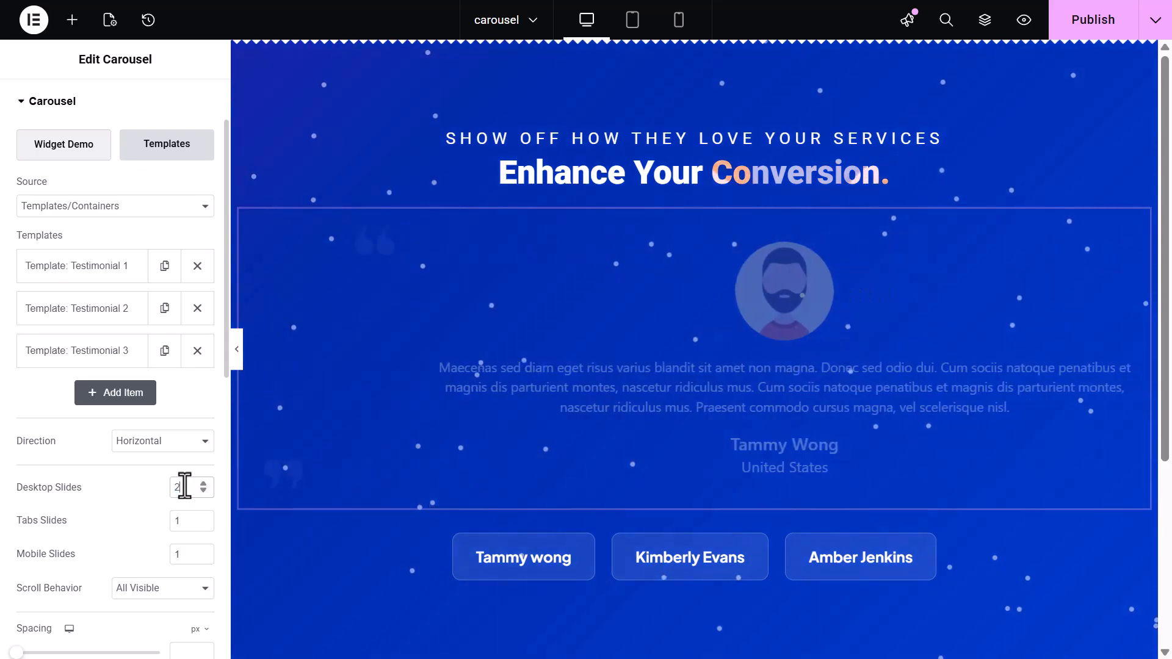
type("2")
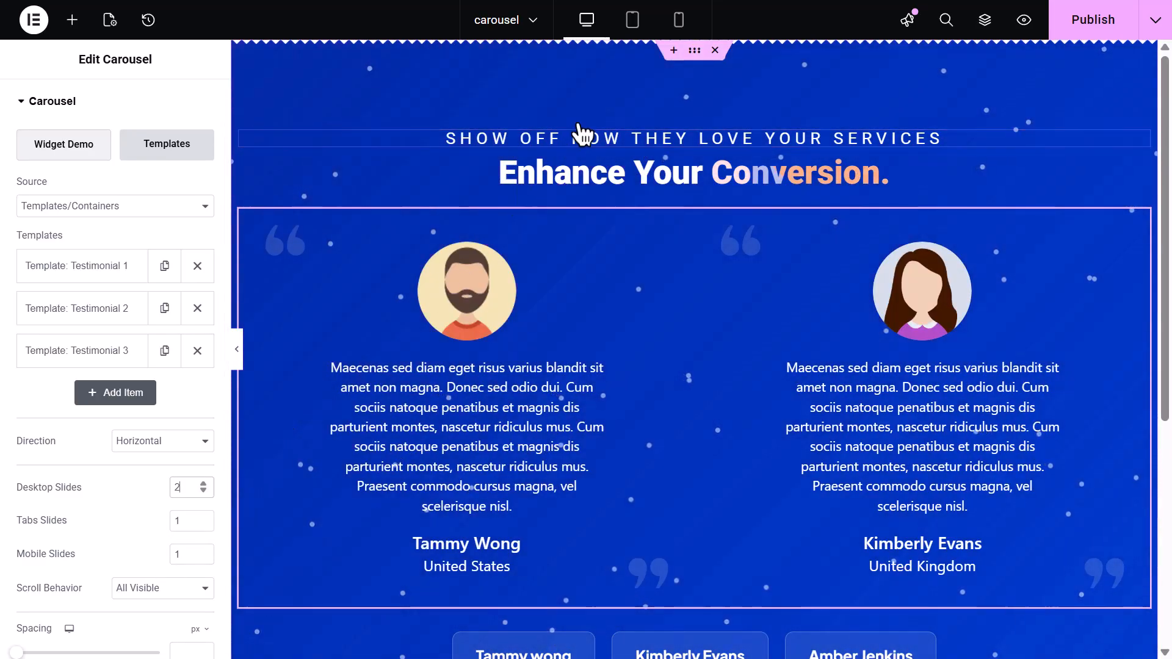
left_click(678, 21)
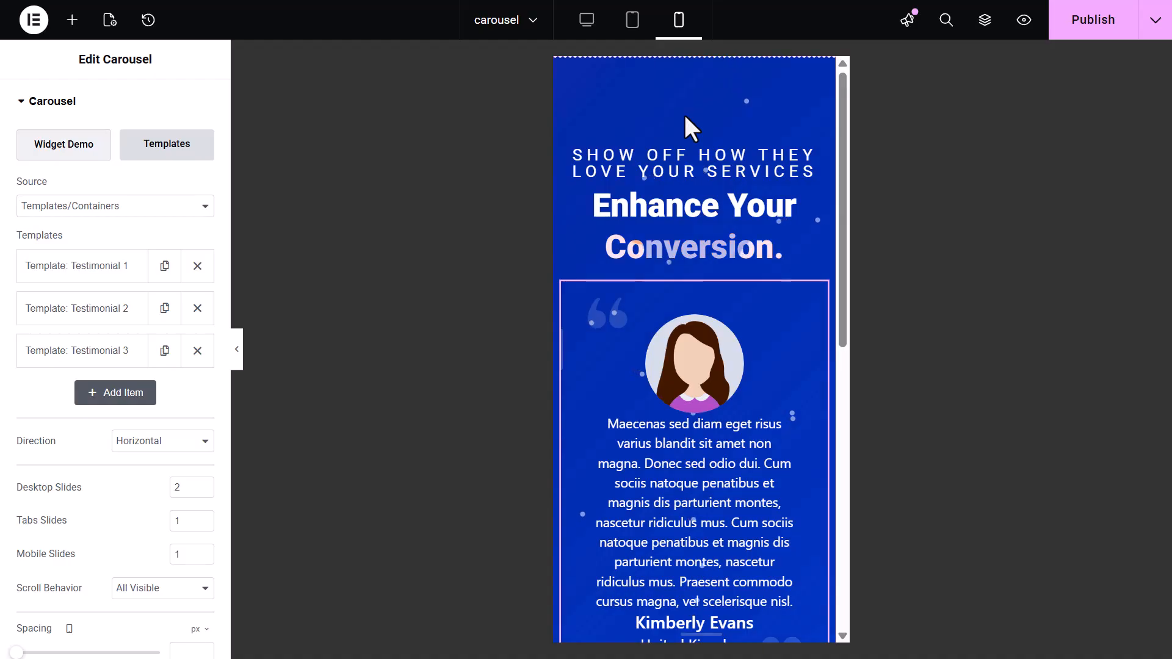
double_click(183, 547)
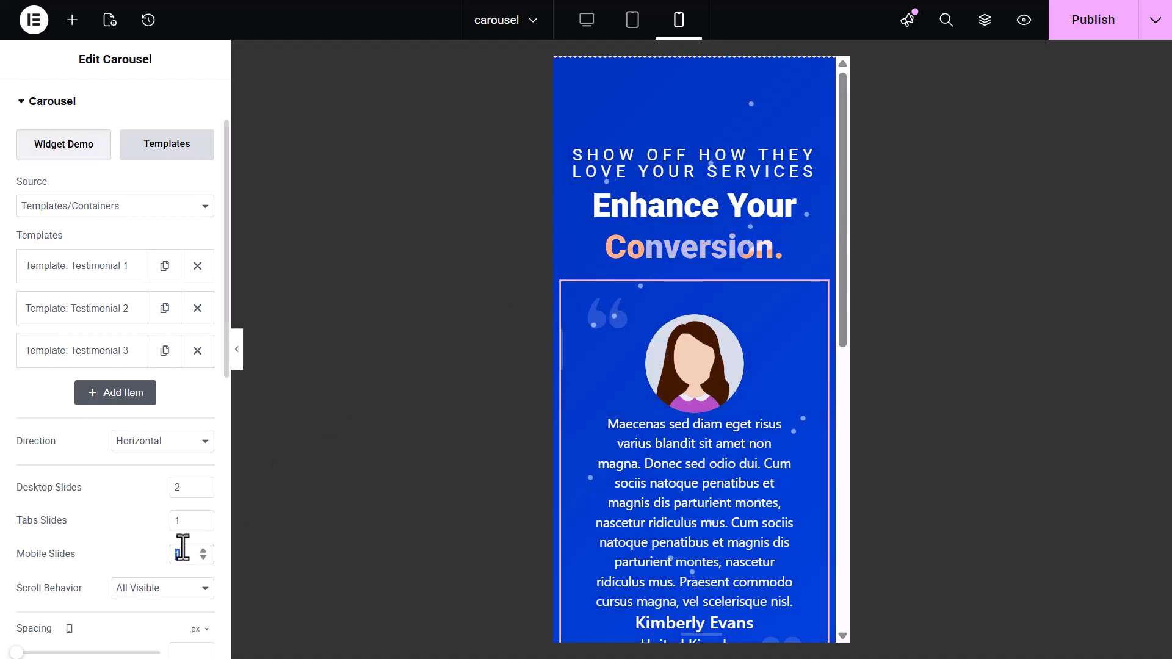
type("2")
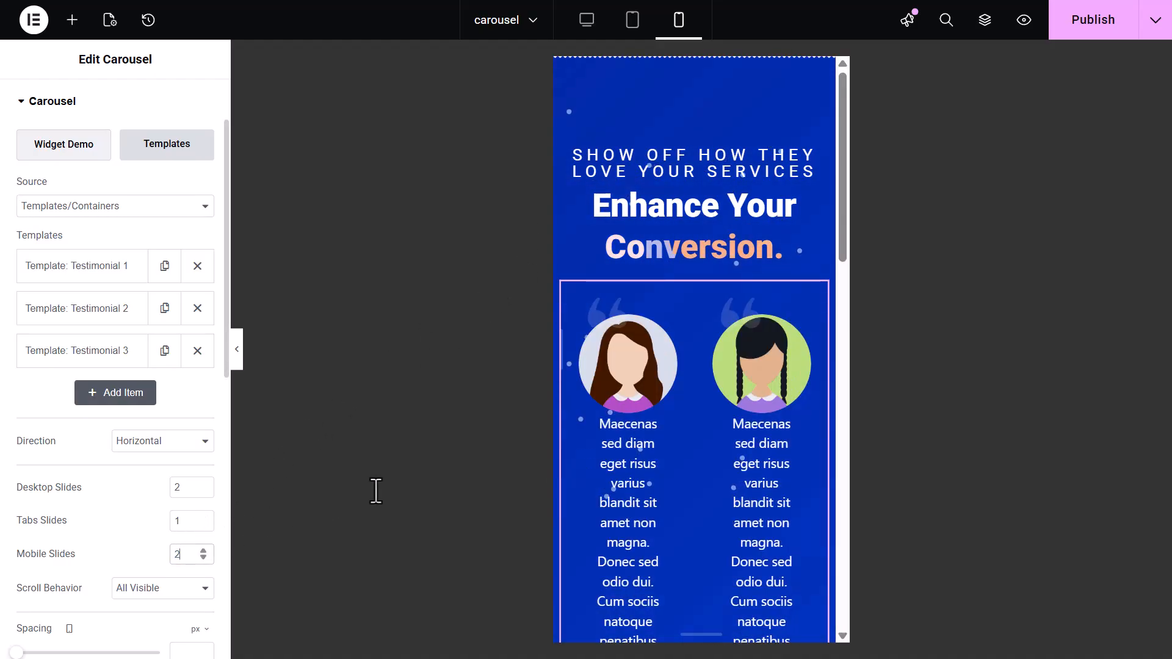
scroll(569, 429, "down", 2)
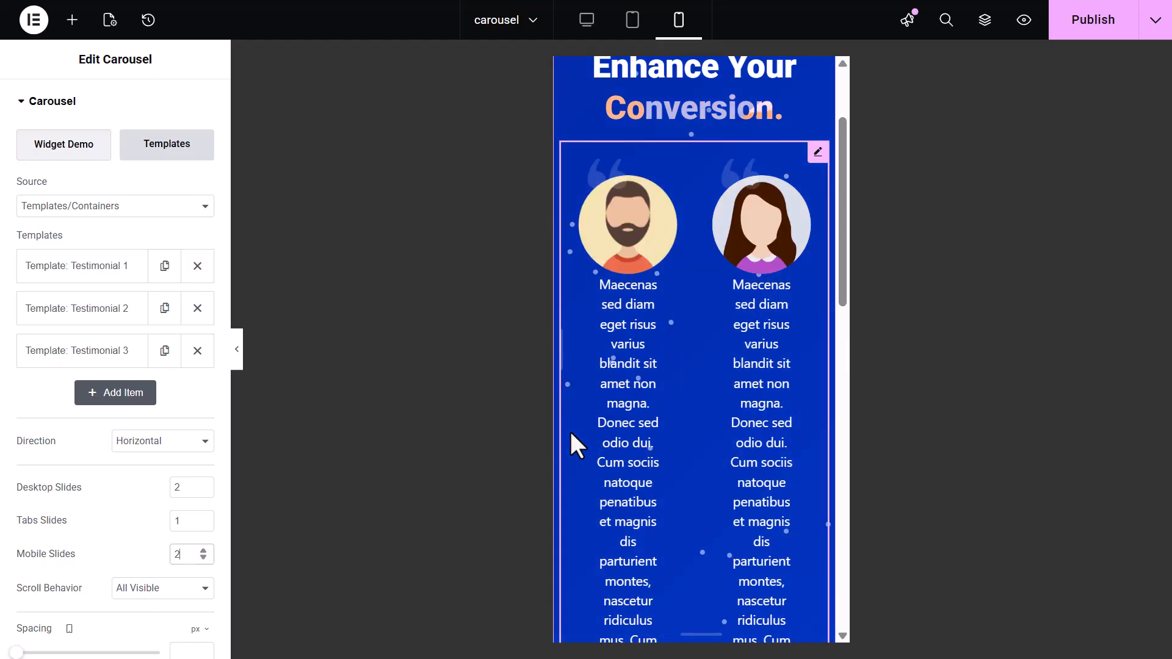
left_click(586, 21)
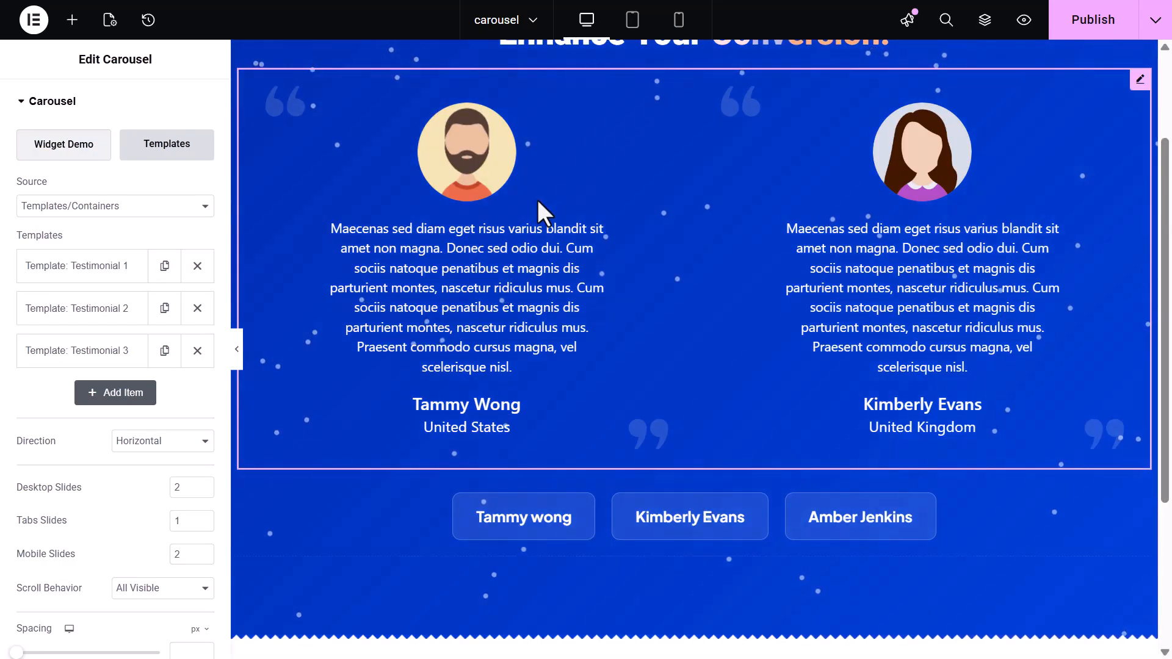
scroll(537, 200, "up", 2)
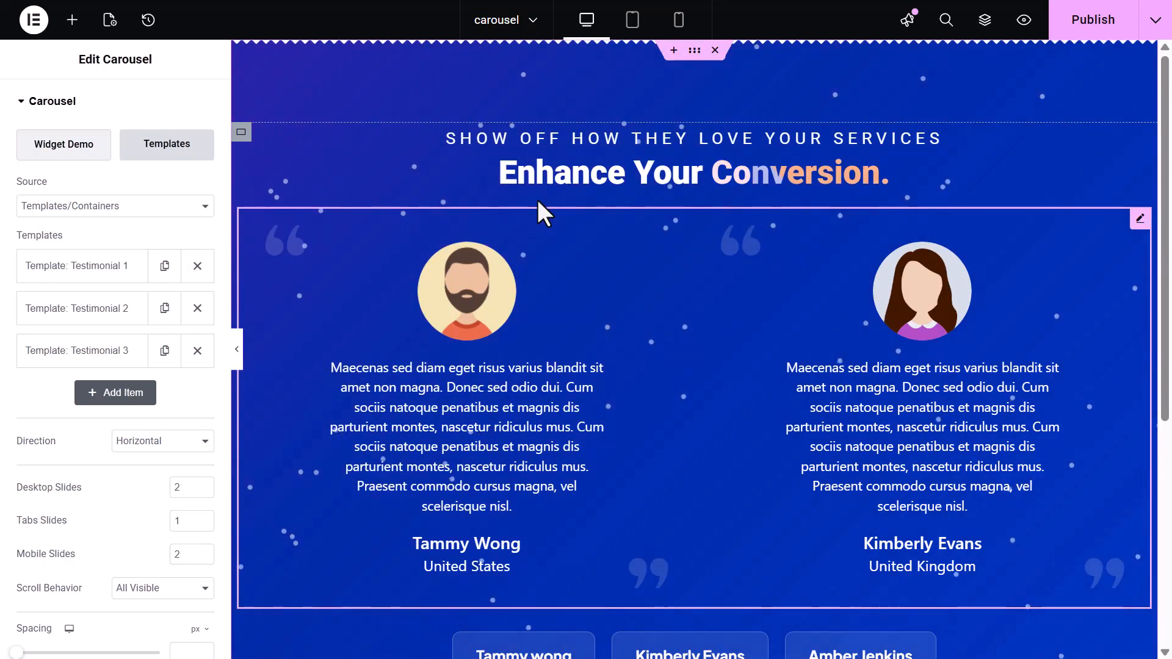
Duplicate the Testimonial 3 template item and set Scroll Behavior to One at a time
left_click(183, 588)
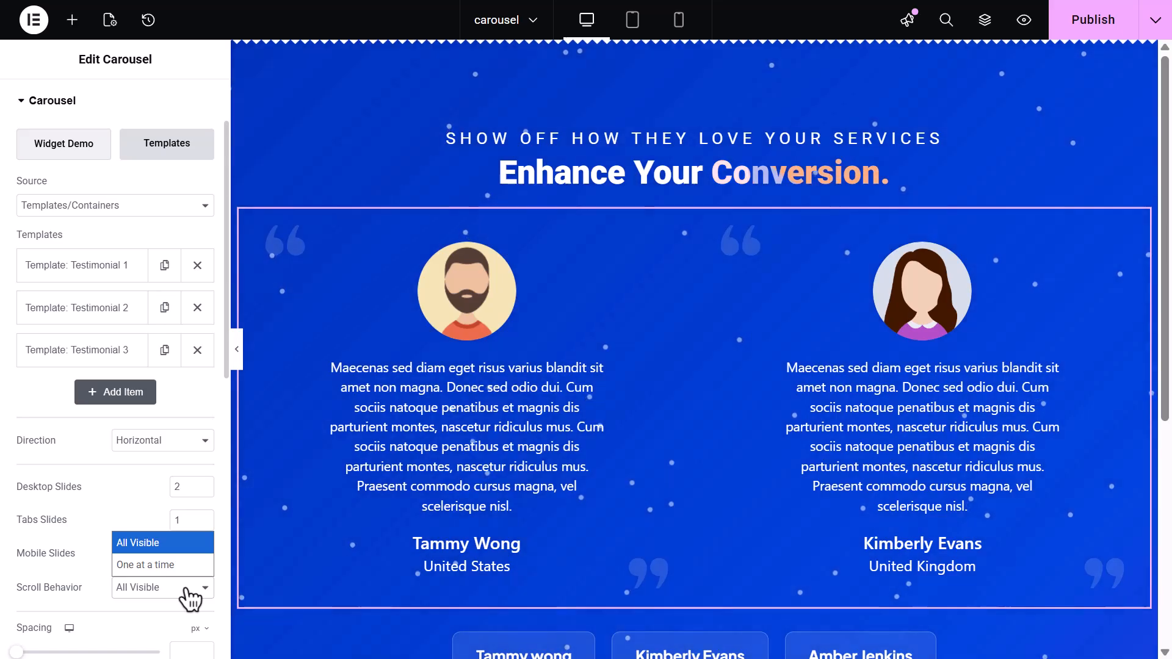
left_click(186, 590)
left_click(164, 350)
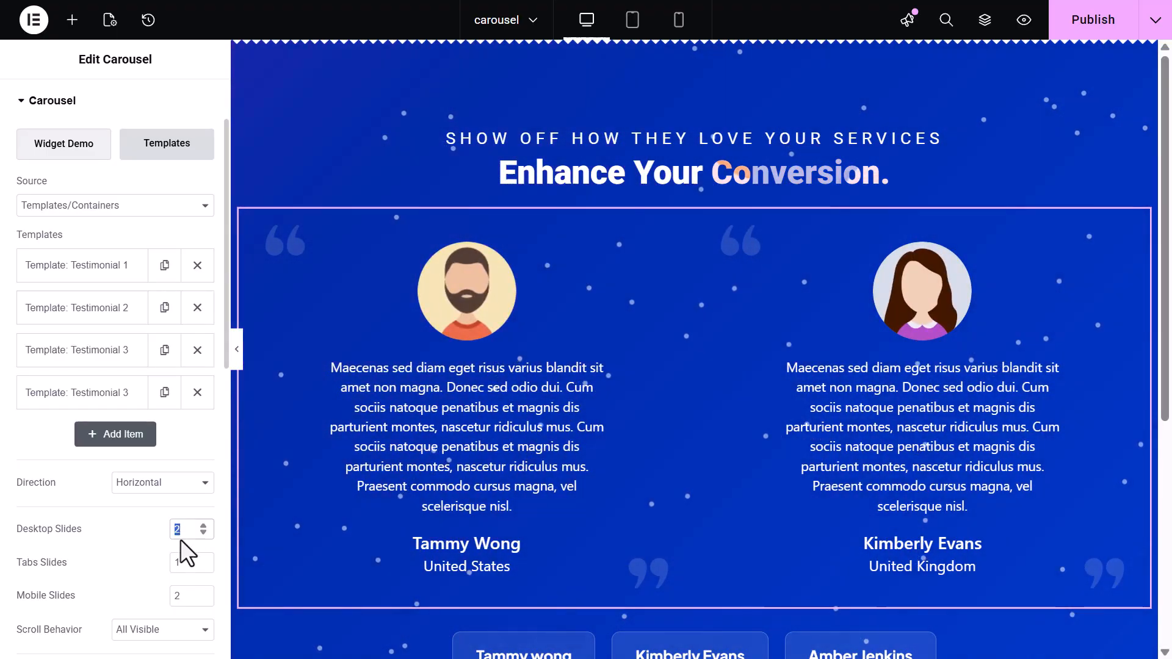
left_click(183, 628)
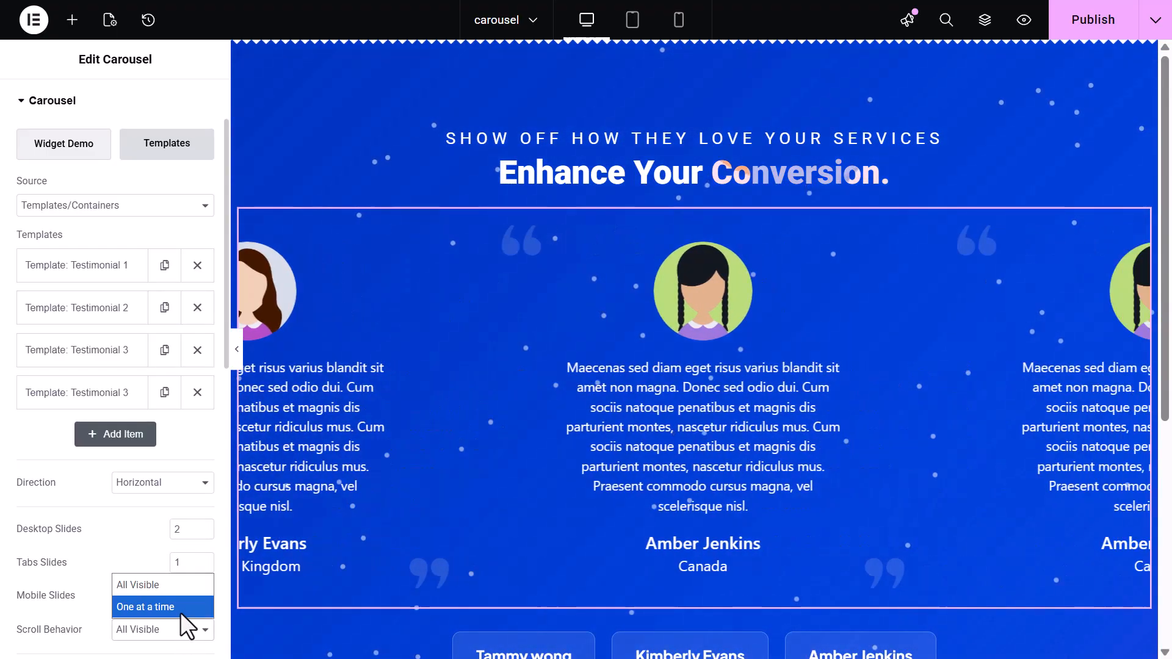
left_click(181, 613)
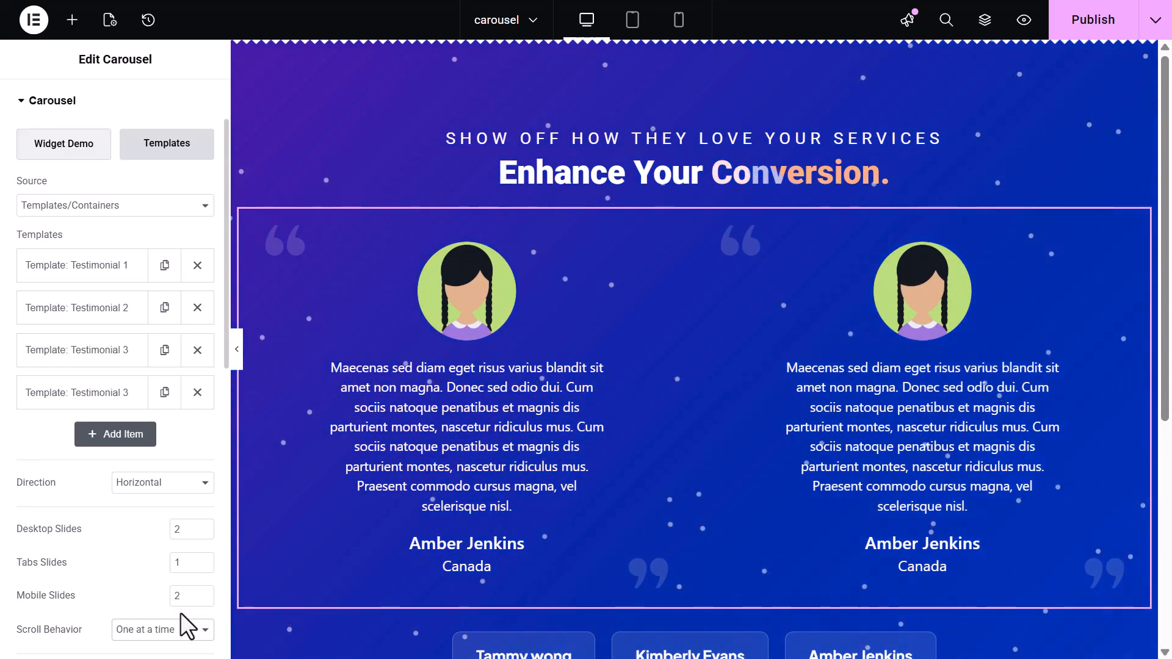
Set the carousel slide spacing to 60 px
scroll(181, 614, "down", 1)
scroll(181, 613, "down", 1)
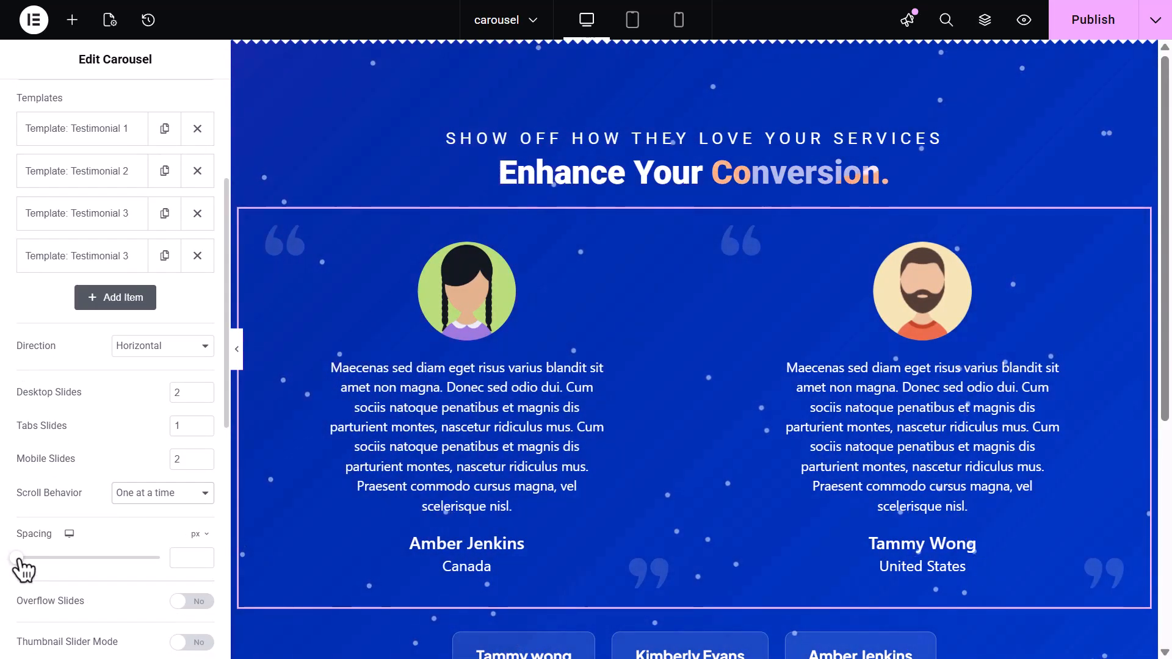
left_click_drag(17, 566, 67, 559)
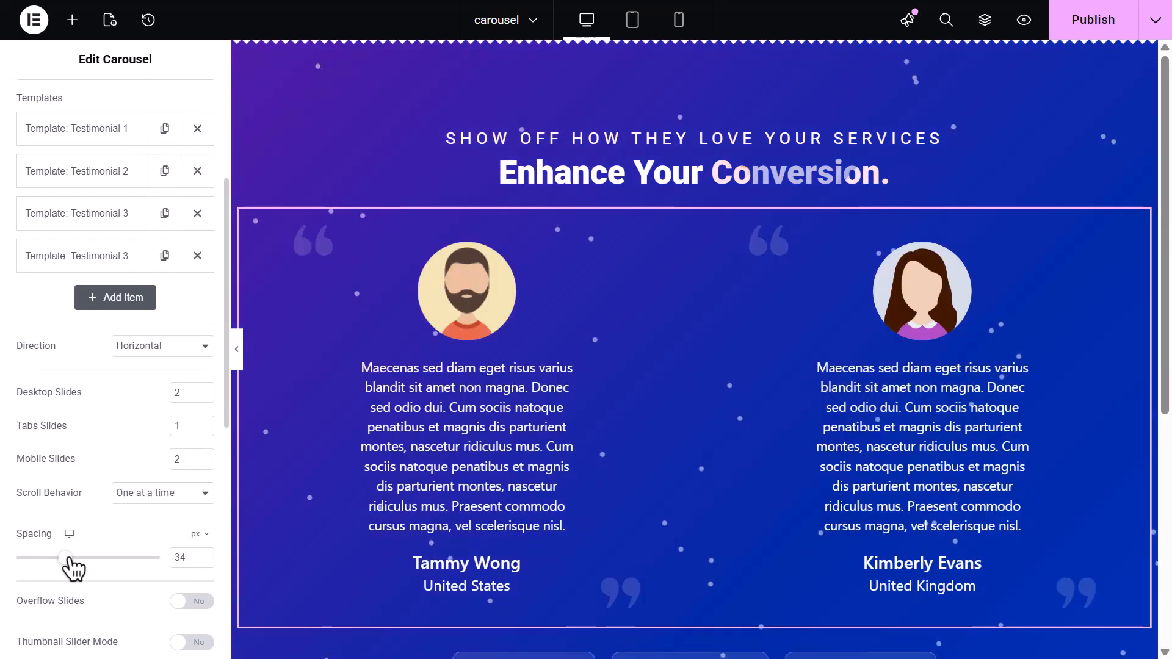
left_click_drag(67, 557, 104, 556)
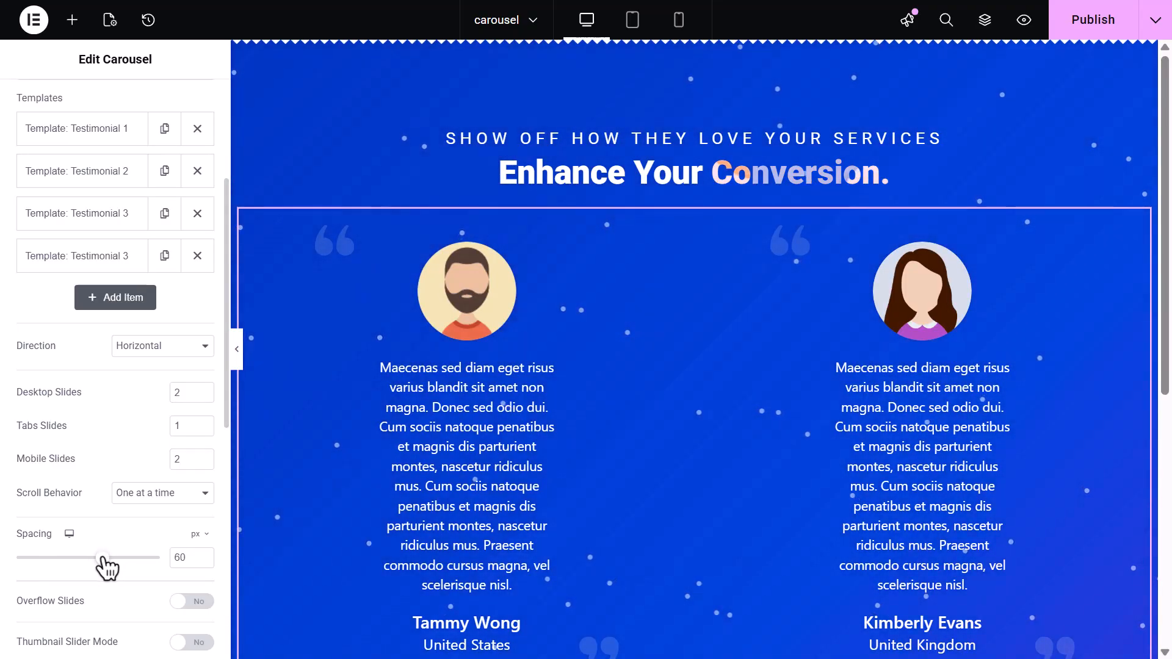
Reduce the testimonial carousel's slide spacing with its slider
left_click_drag(102, 558, 61, 560)
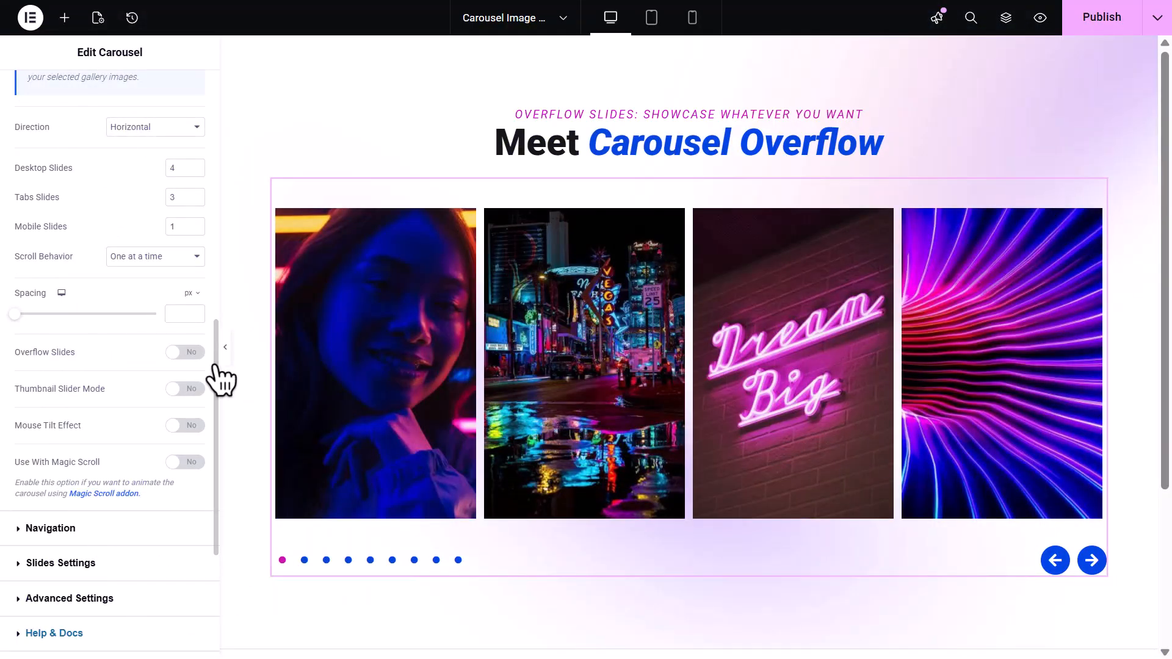
Enable Overflow Slides on the image carousel and browse its slides forward and back with the arrows
left_click(191, 353)
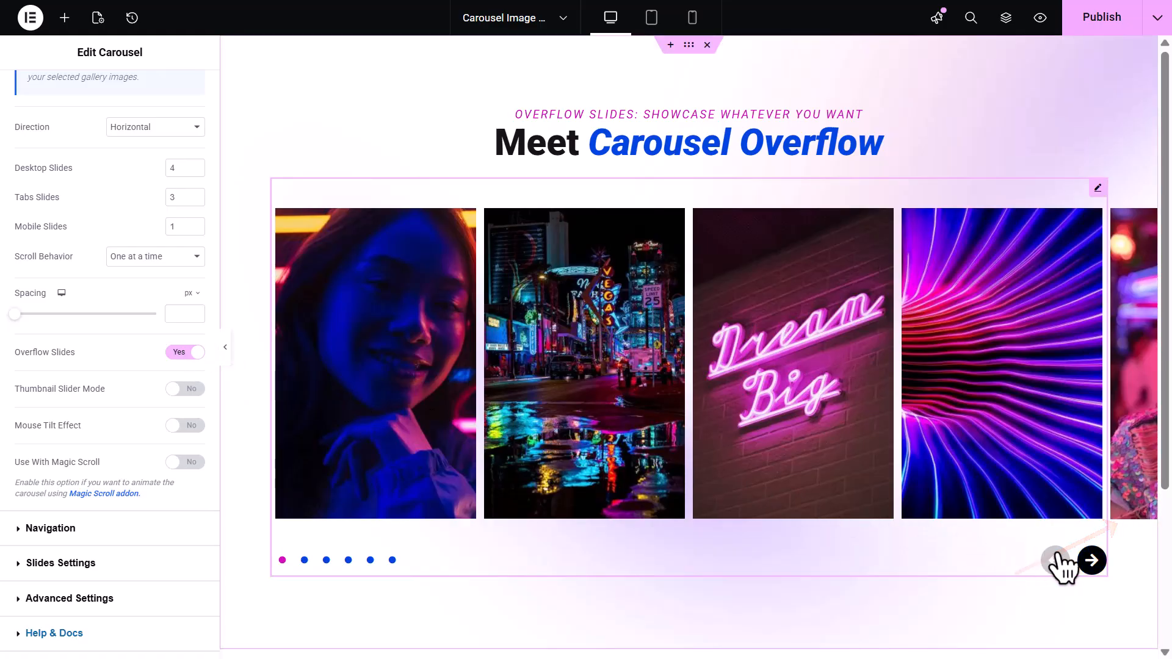
left_click(1092, 562)
left_click(1092, 560)
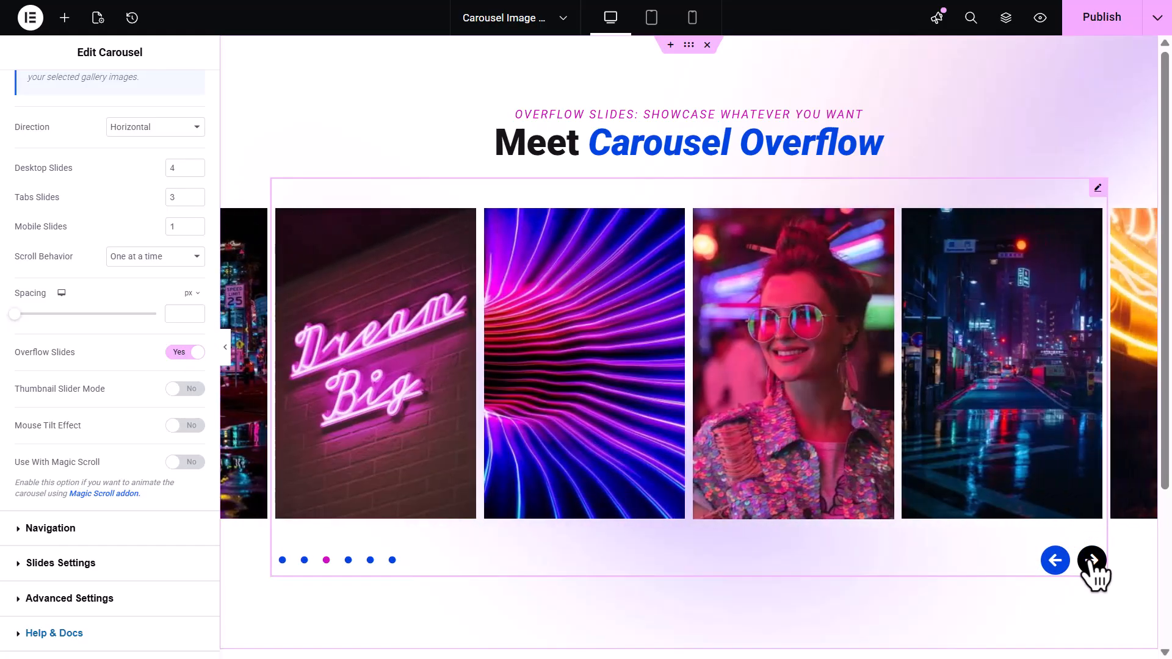
left_click(1092, 561)
left_click(1091, 560)
left_click(1092, 560)
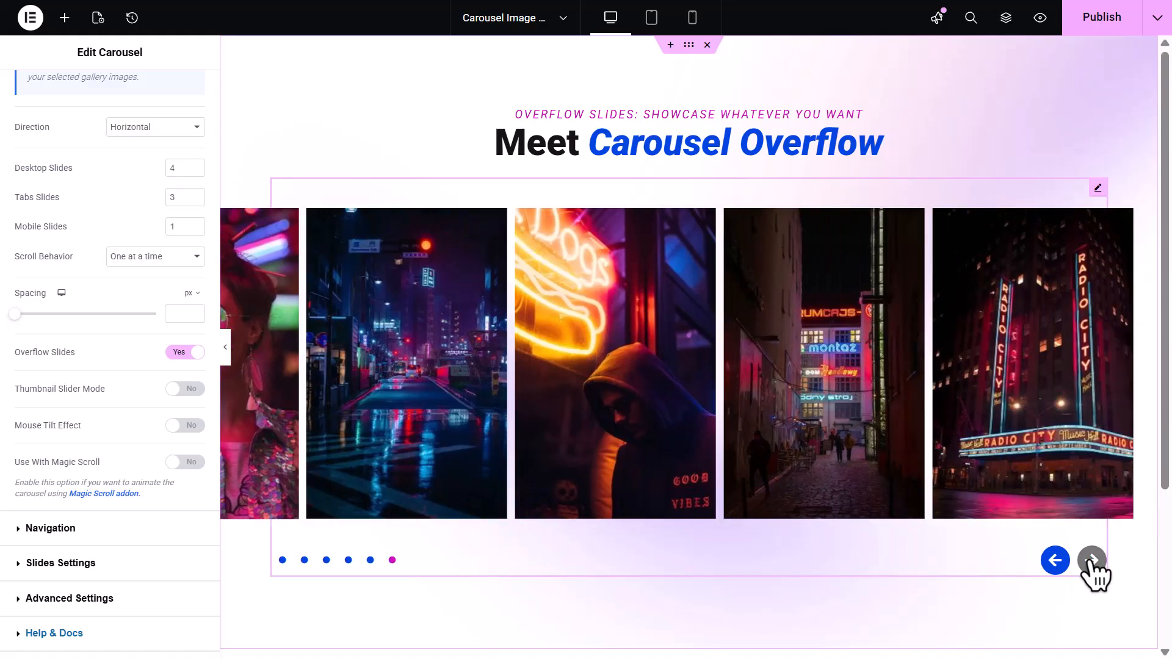
left_click(1055, 561)
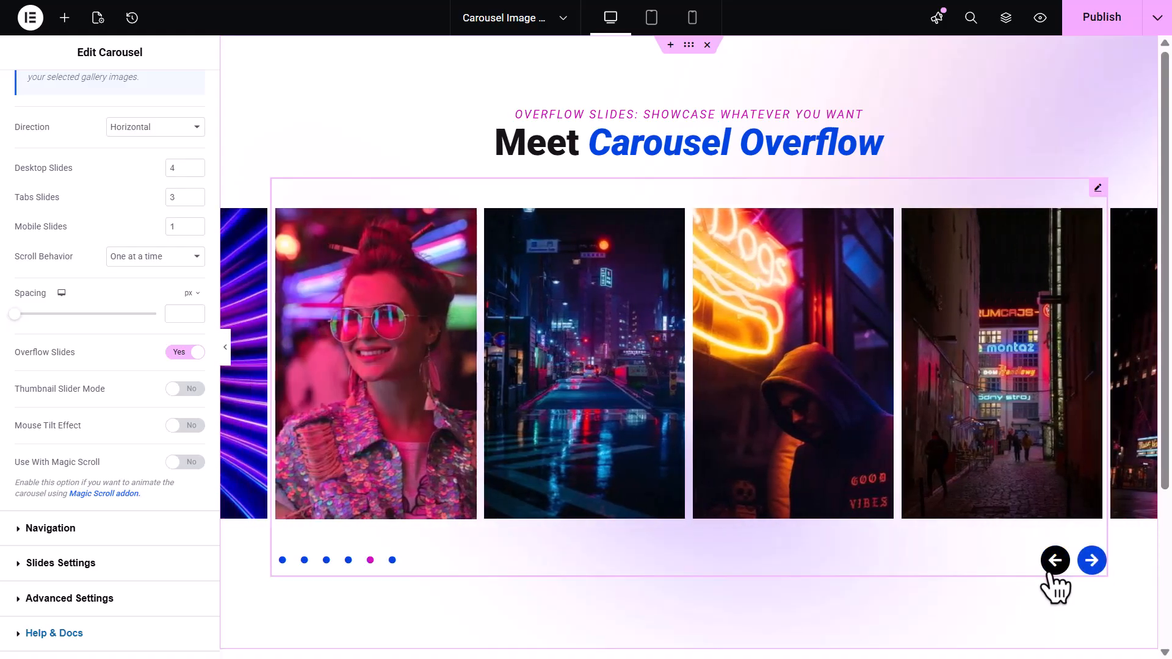
left_click(1055, 560)
left_click(1055, 561)
left_click(1051, 573)
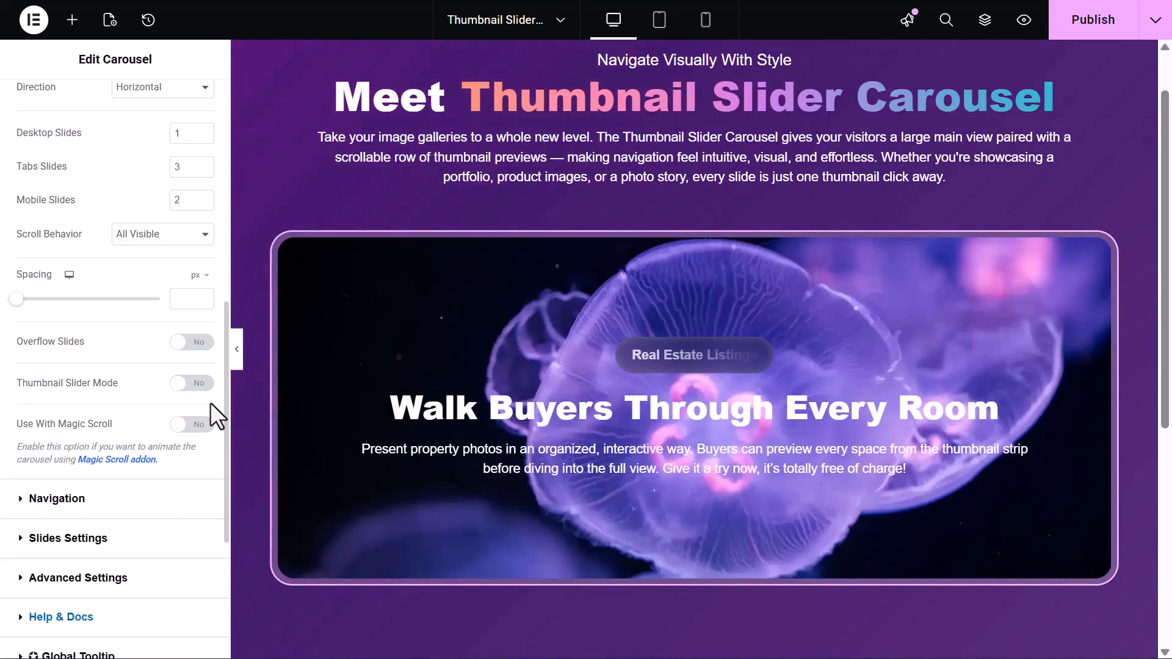
Enable Thumbnail Slider Mode on the thumbnail slider carousel
left_click(203, 386)
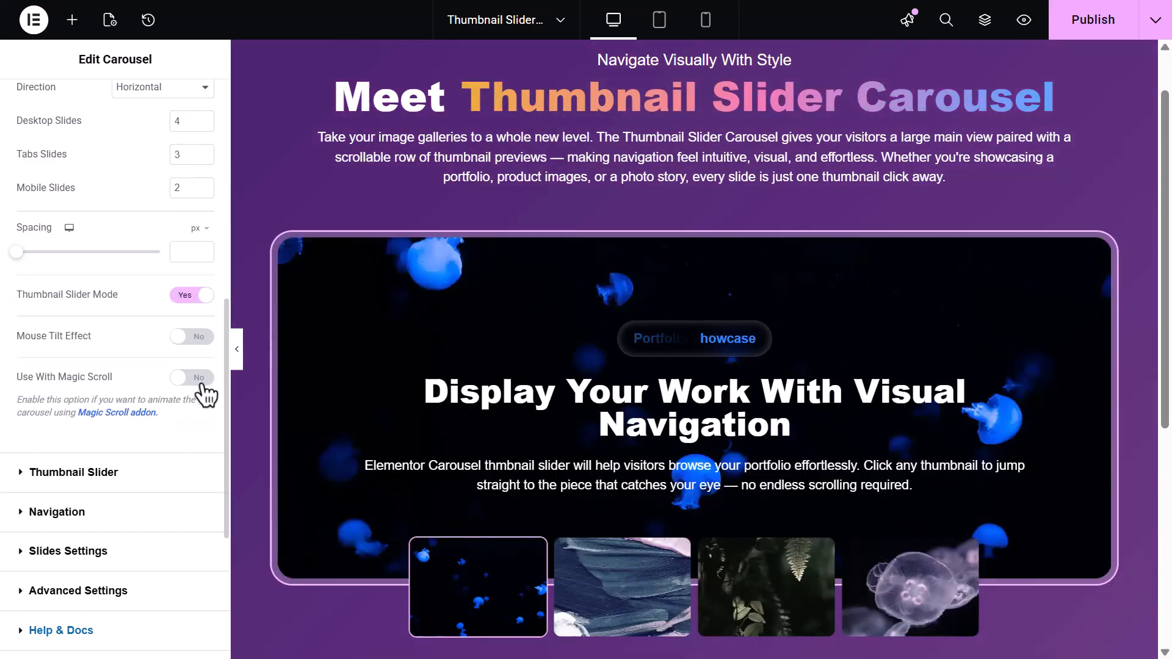
scroll(242, 402, "down", 1)
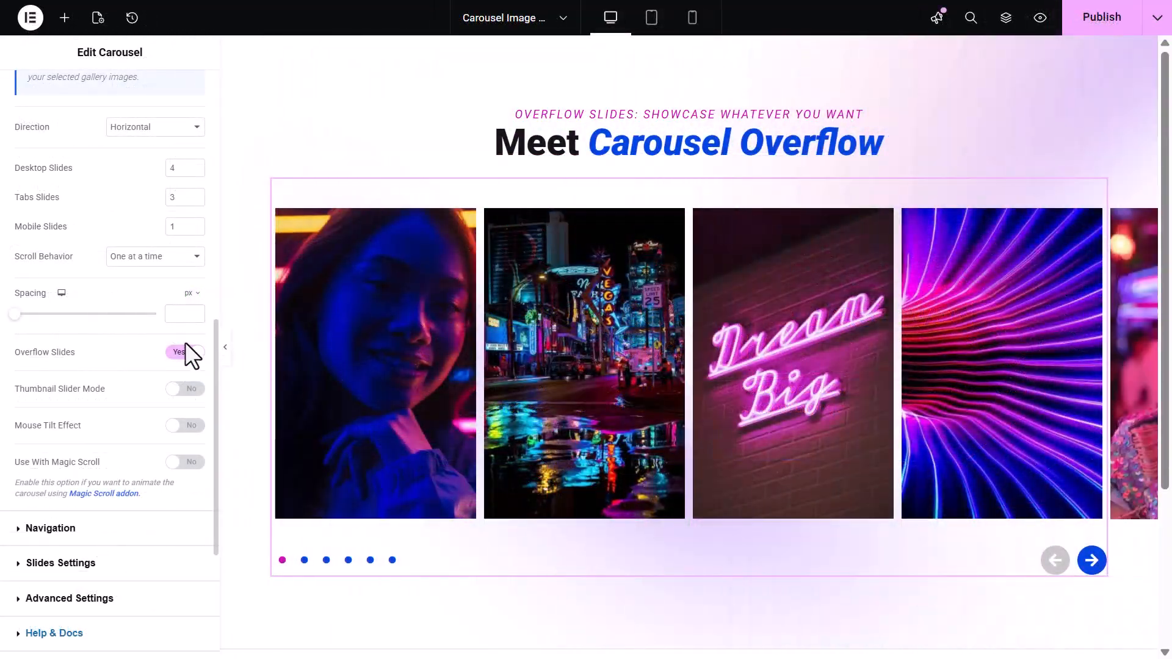
Enable Mouse Tilt Effect and its Reverse option on the overflow image carousel
left_click(193, 430)
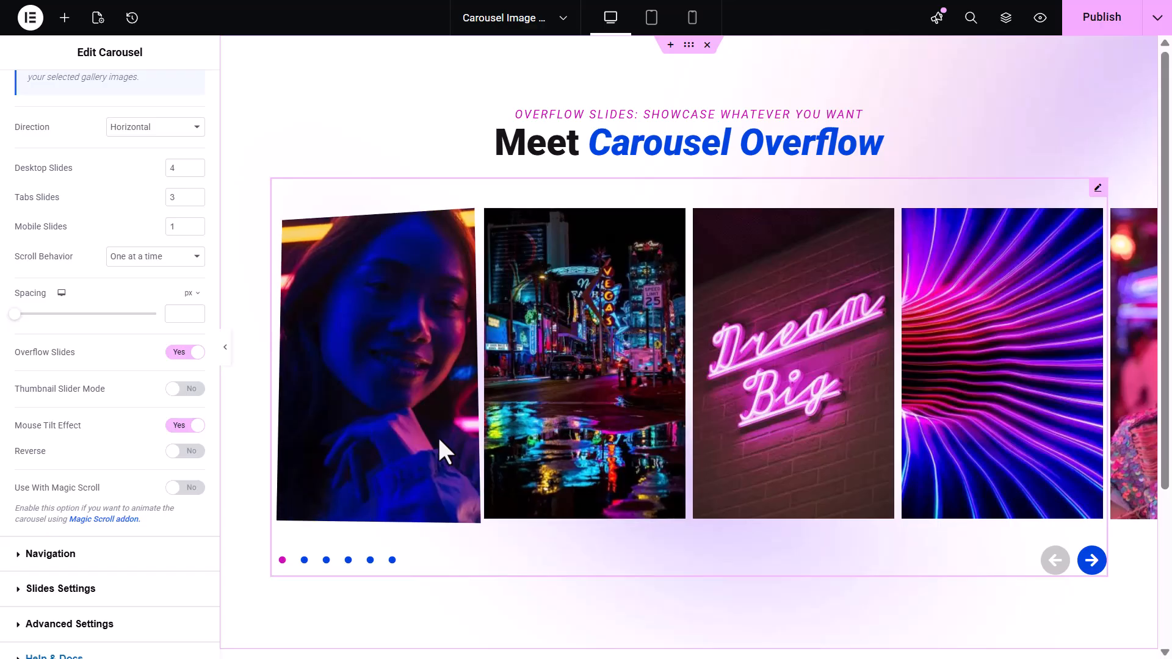
left_click(187, 453)
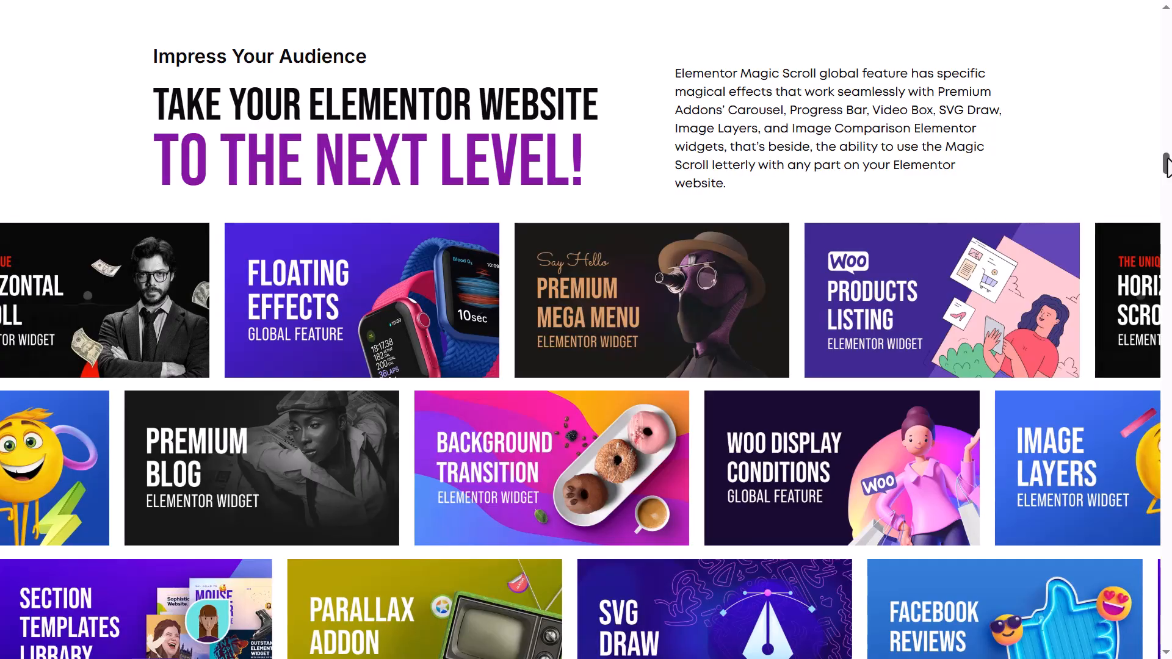
Scroll through the Magic Scroll carousel demo on the live page
scroll(1165, 164, "down", 2)
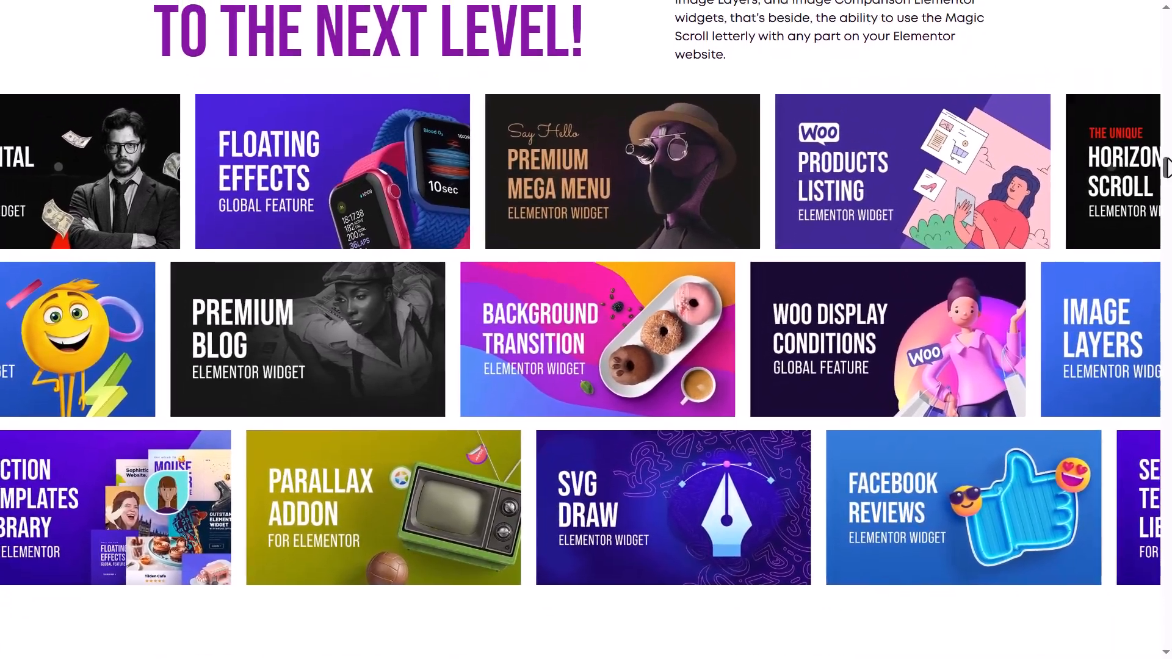
scroll(1165, 165, "up", 2)
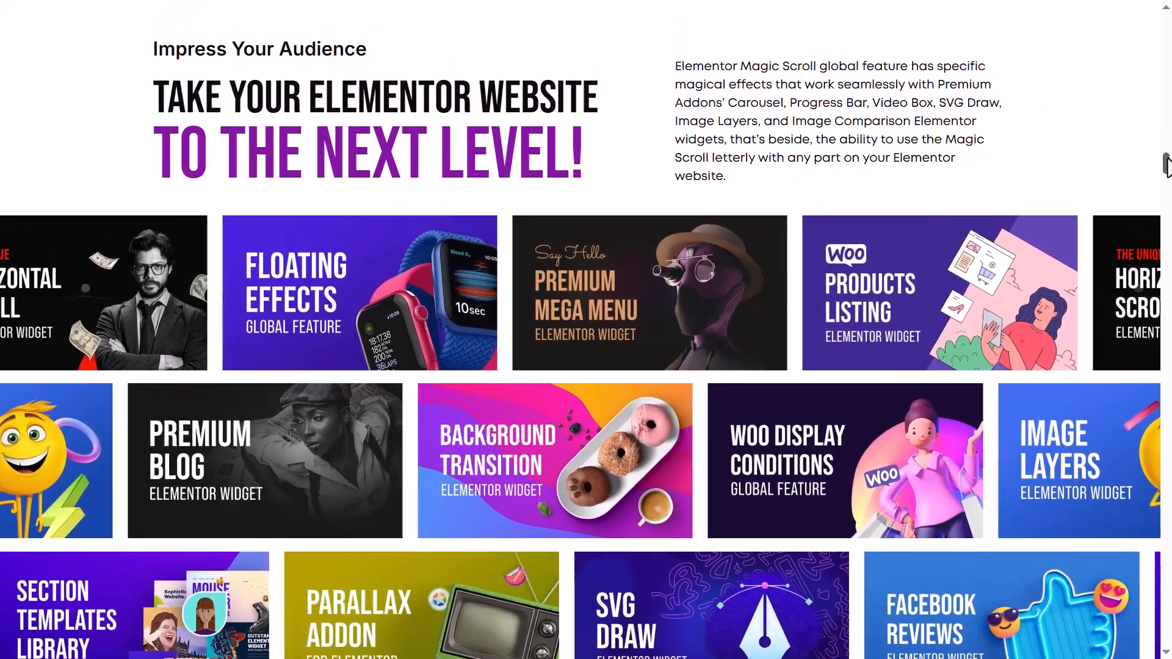
scroll(1165, 165, "down", 2)
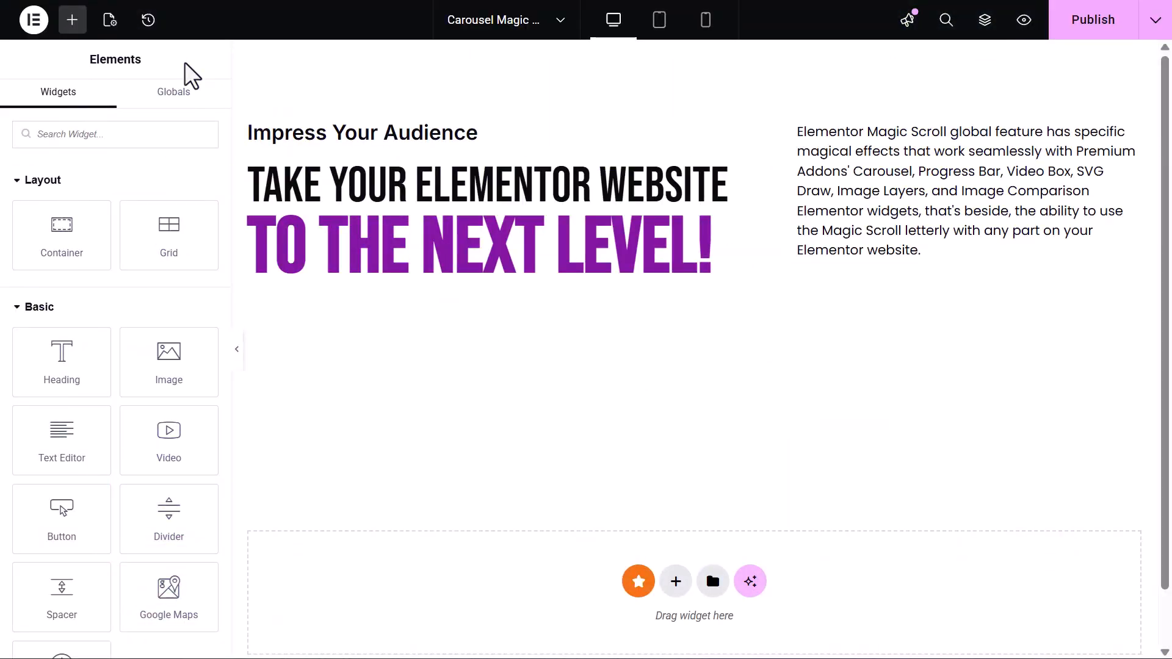
Search for the Premium Carousel widget and add it below the heading section
left_click(154, 135)
type("Premium Card")
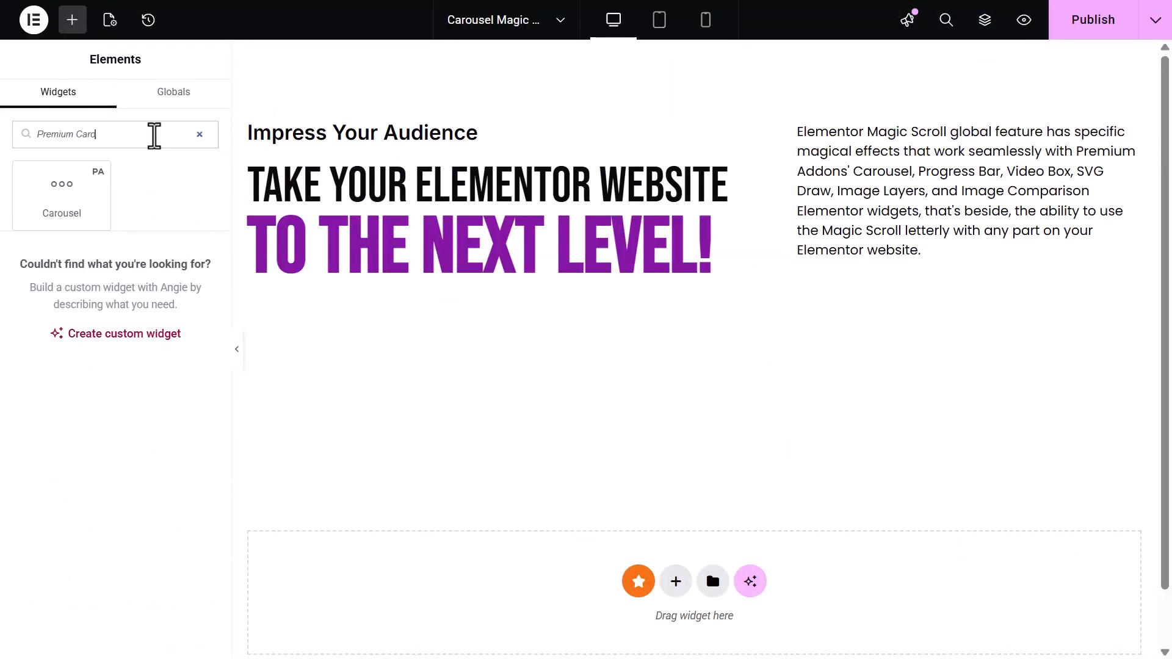
left_click_drag(80, 187, 598, 331)
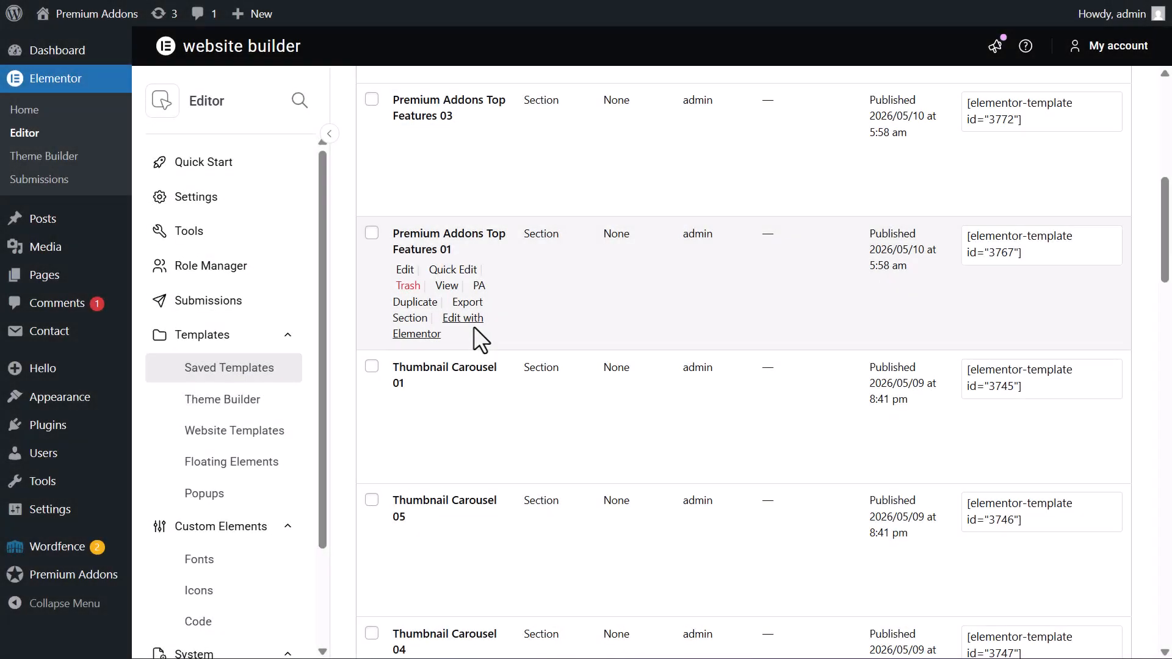
Set the carousel's template item to the saved template Premium Addons Top Features 01
left_click(471, 322)
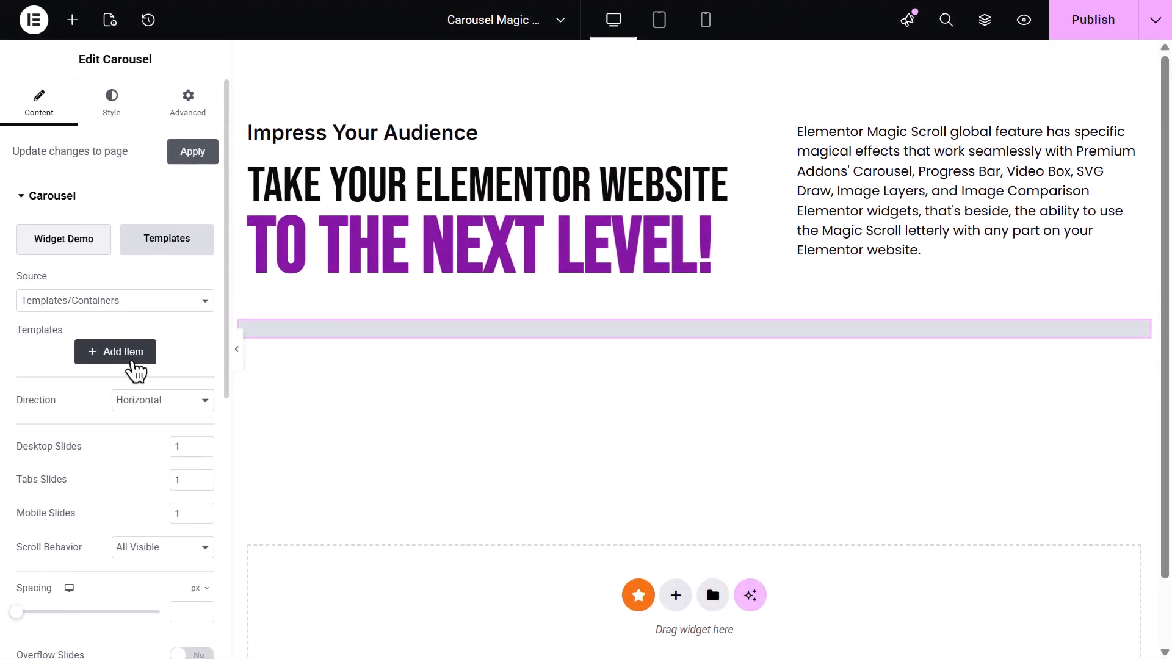
left_click(134, 365)
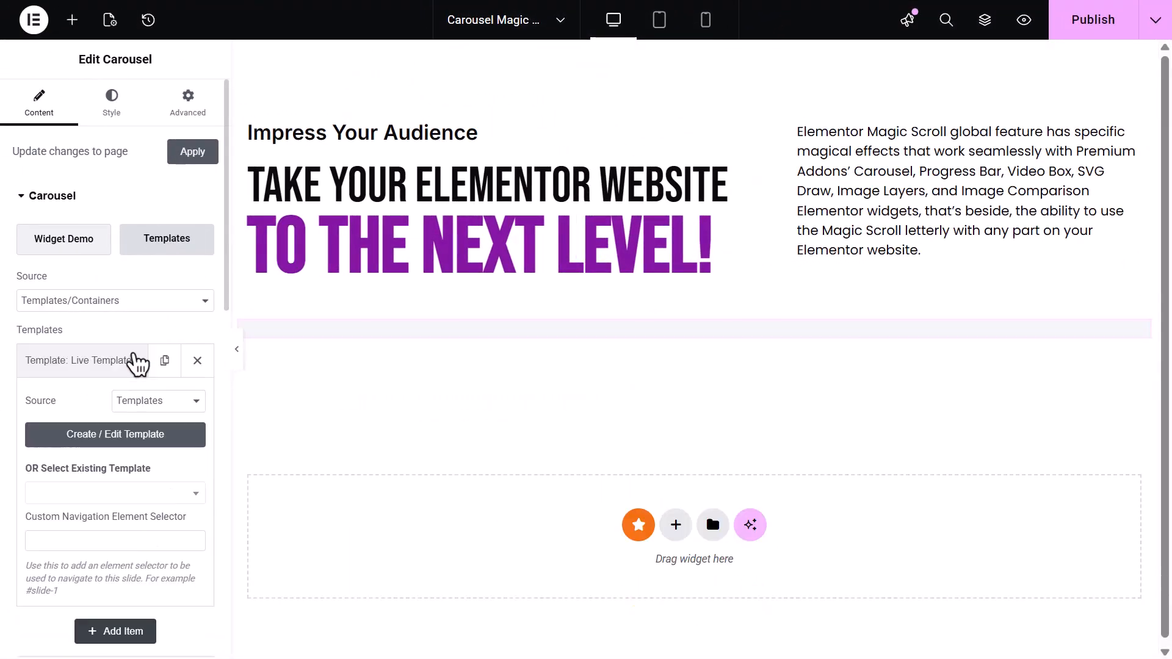
left_click(181, 403)
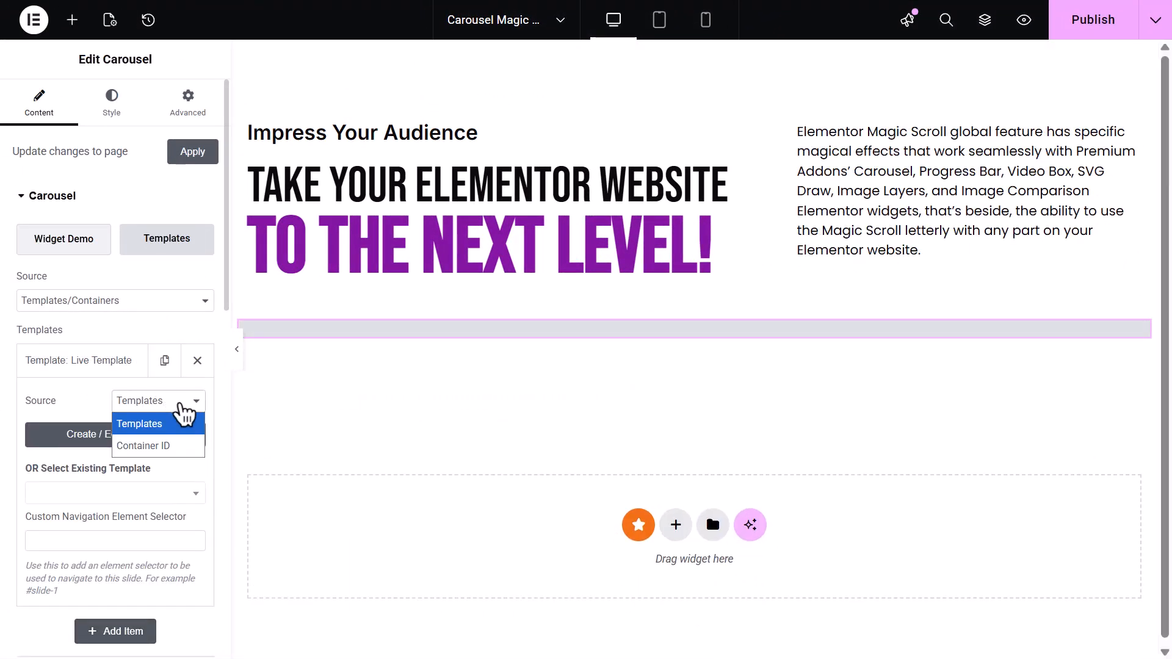
left_click(181, 404)
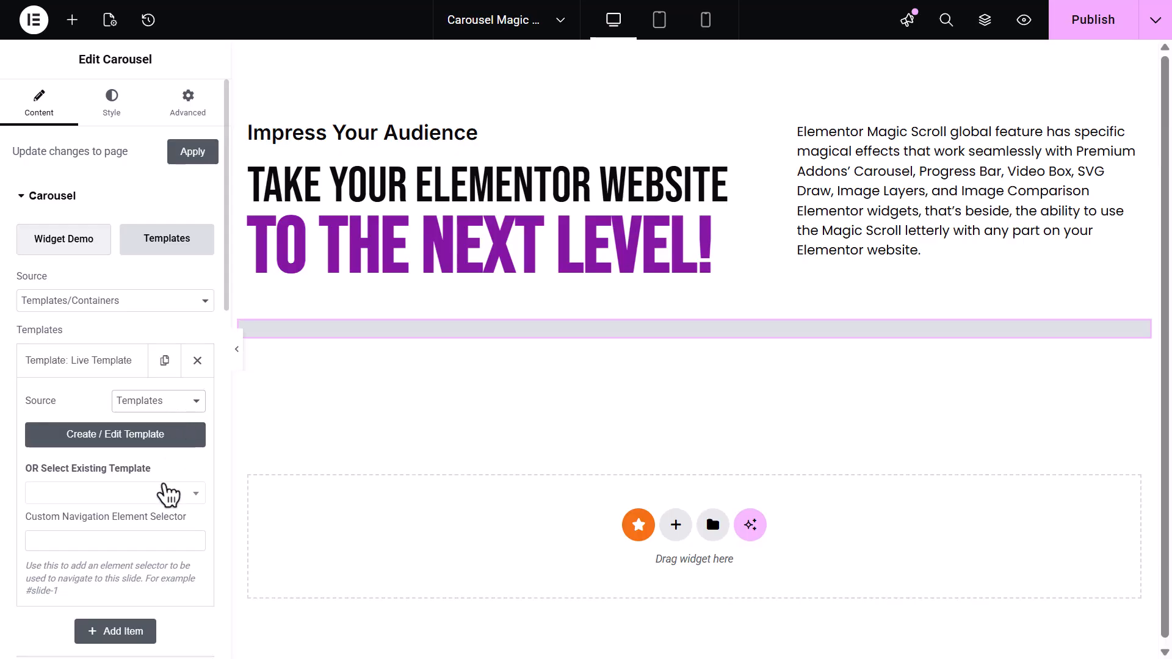
left_click(167, 494)
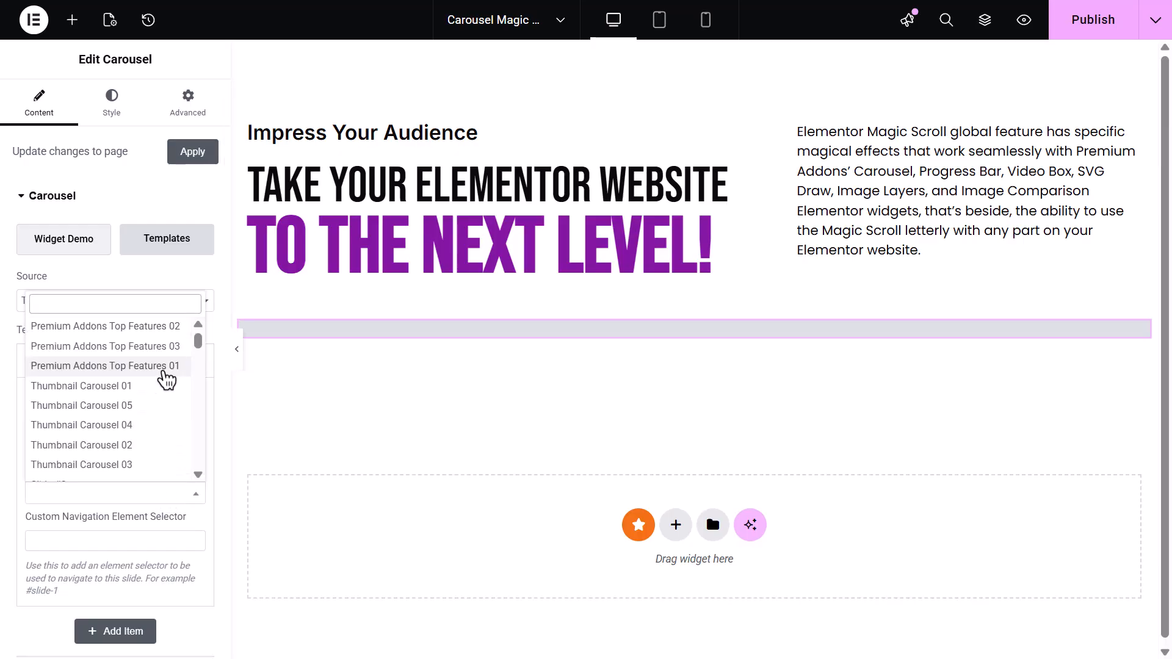
left_click(165, 366)
Enable Use With Magic Scroll on the carousel
scroll(150, 400, "down", 7)
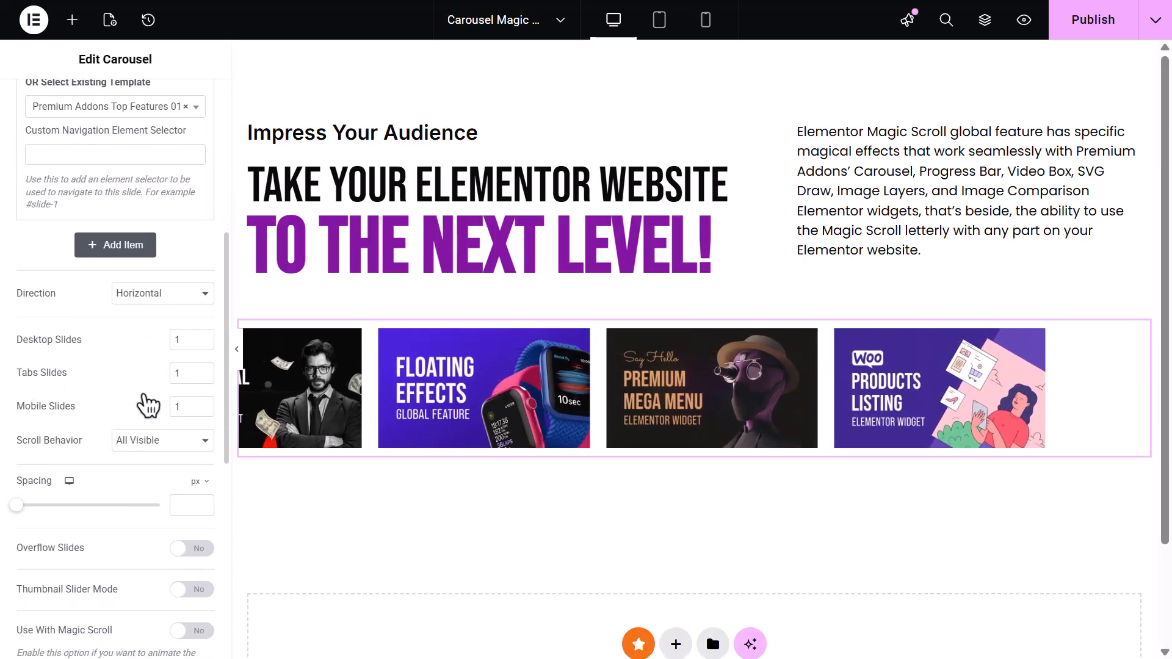
left_click(192, 587)
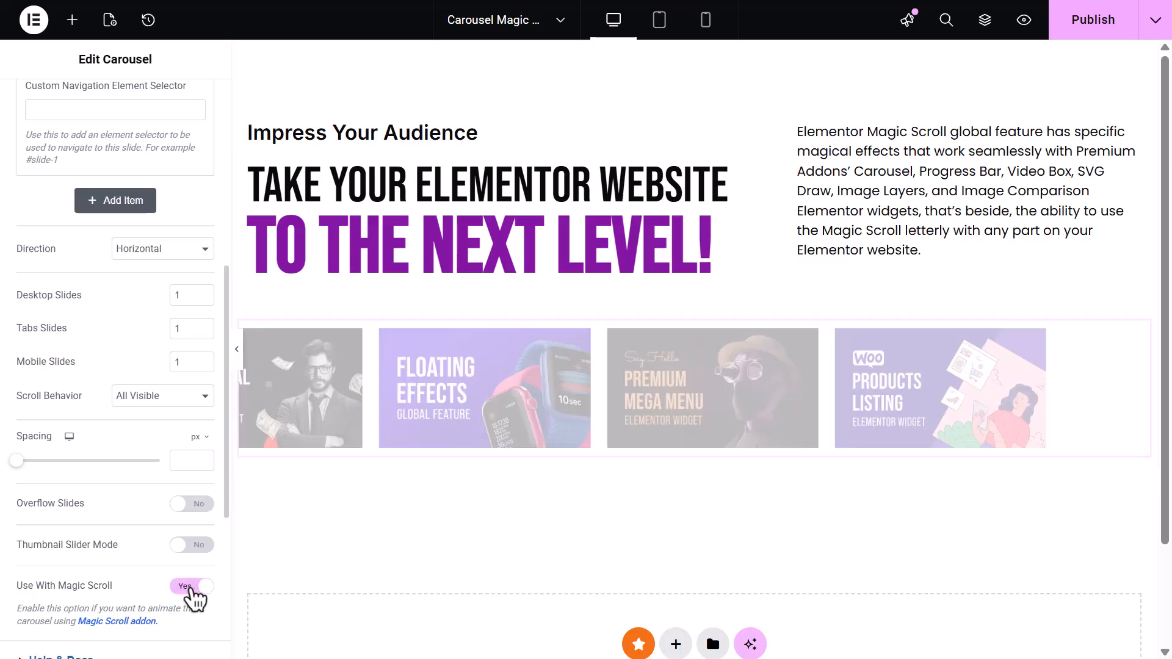
Duplicate the Premium Addons Top Features 01 template item
scroll(202, 376, "up", 5)
scroll(199, 378, "up", 1)
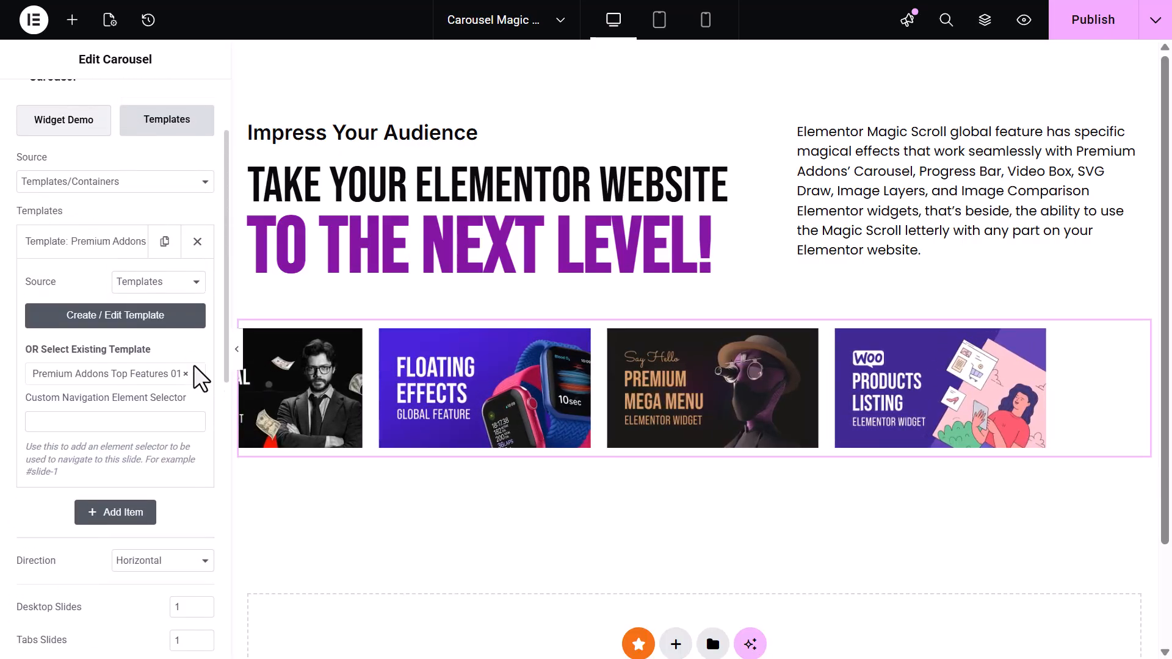
left_click(137, 248)
left_click(165, 243)
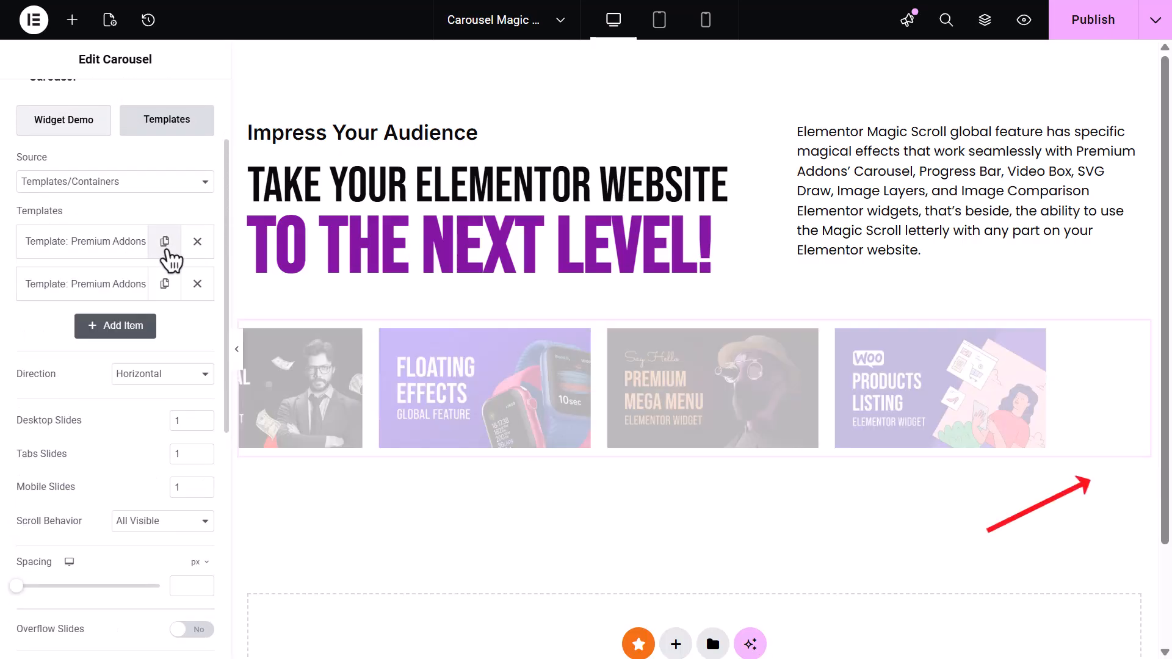
scroll(169, 261, "up", 2)
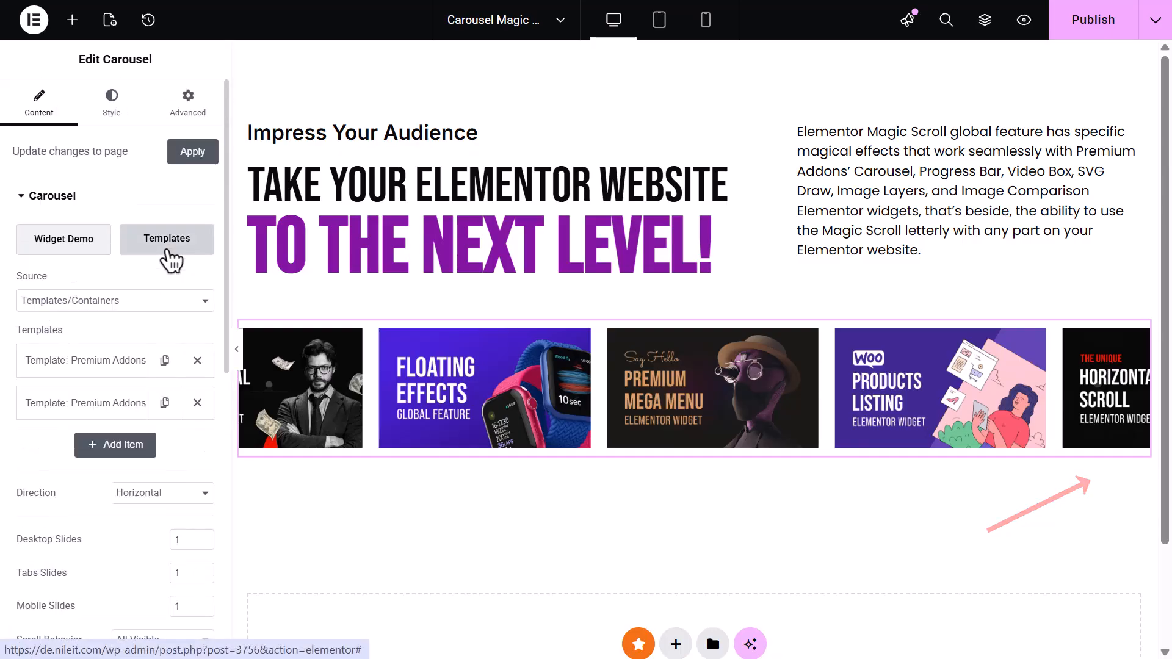
Enable Magic Scroll in the carousel's advanced settings and set its animation to Carousel Scroll
left_click(184, 100)
scroll(146, 239, "down", 7)
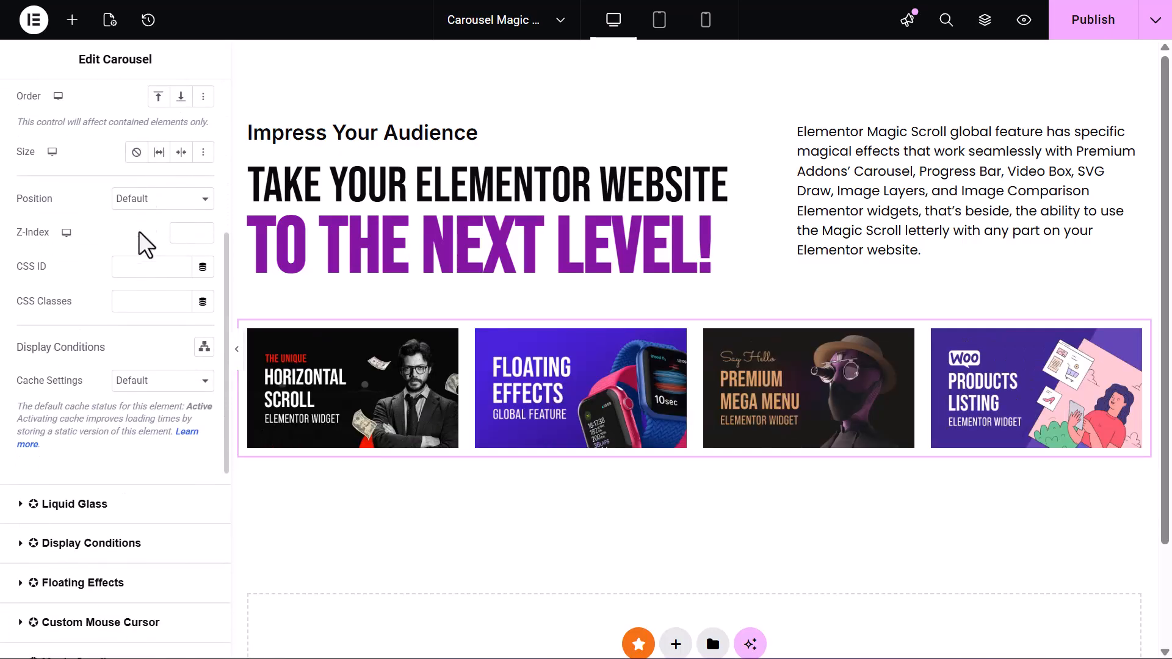
left_click(154, 601)
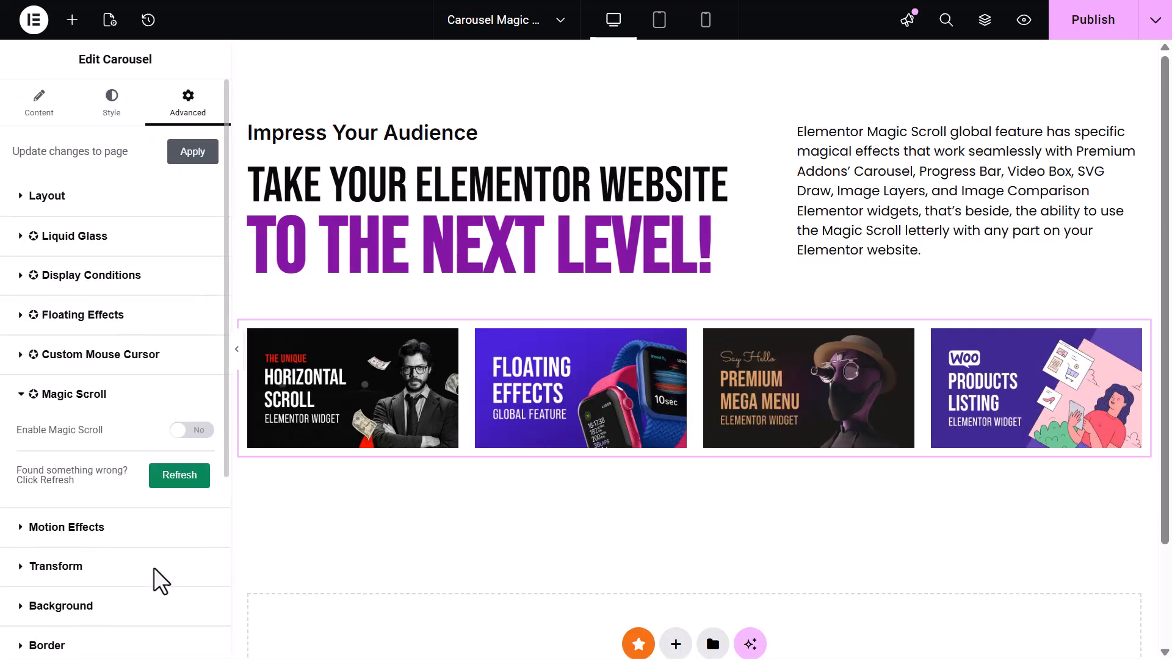
left_click(185, 431)
left_click(134, 475)
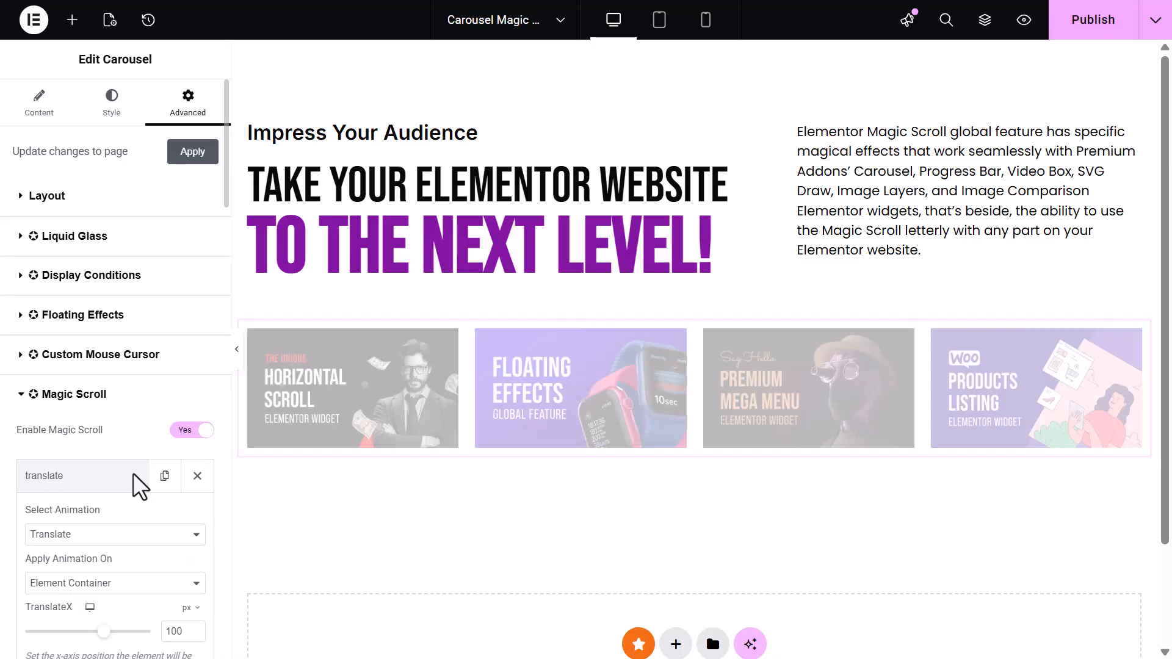
left_click(149, 537)
scroll(144, 464, "down", 5)
left_click(137, 437)
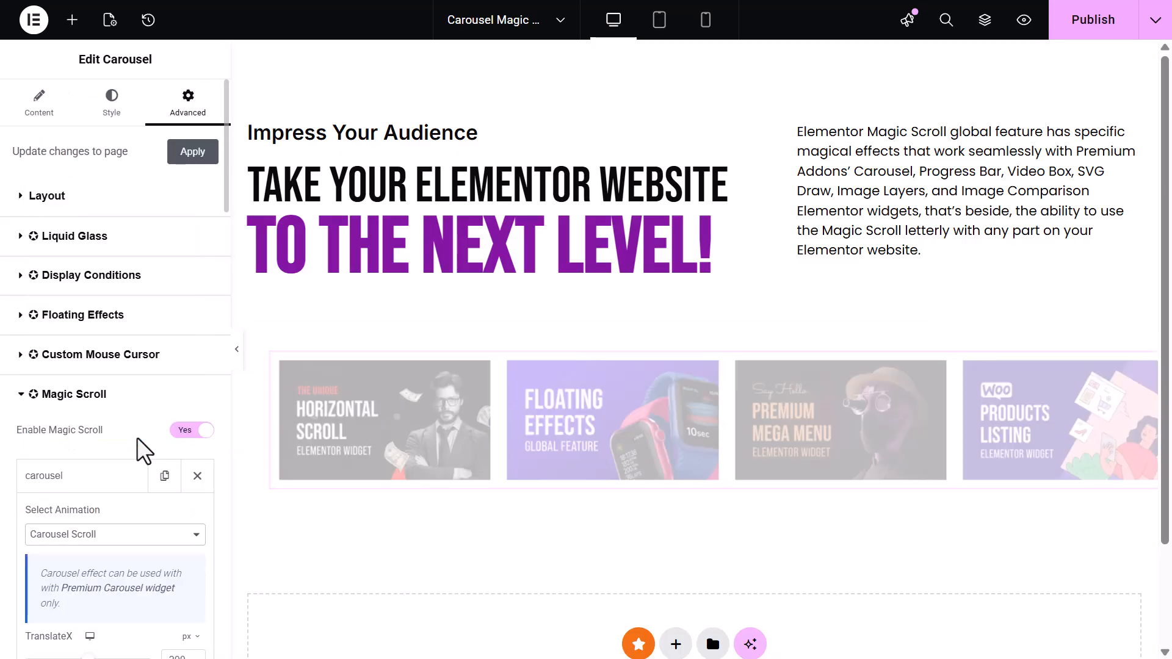
Set the Carousel Scroll TranslateX to -300 px
scroll(136, 437, "down", 2)
scroll(451, 452, "down", 3)
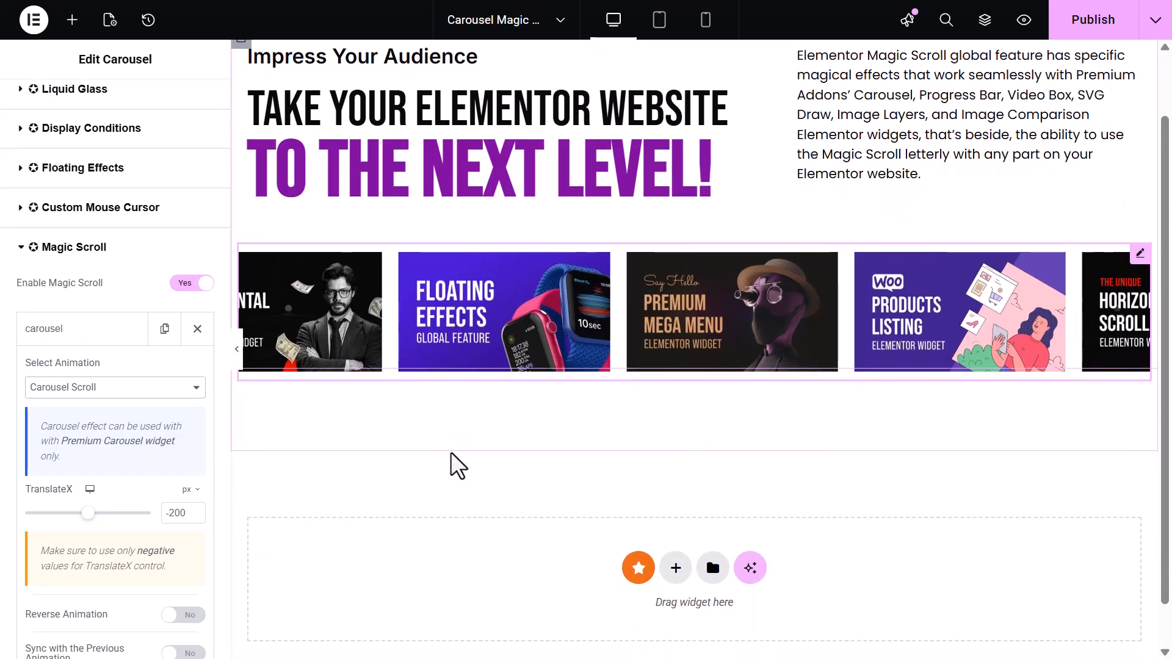
scroll(450, 452, "up", 2)
scroll(451, 453, "down", 2)
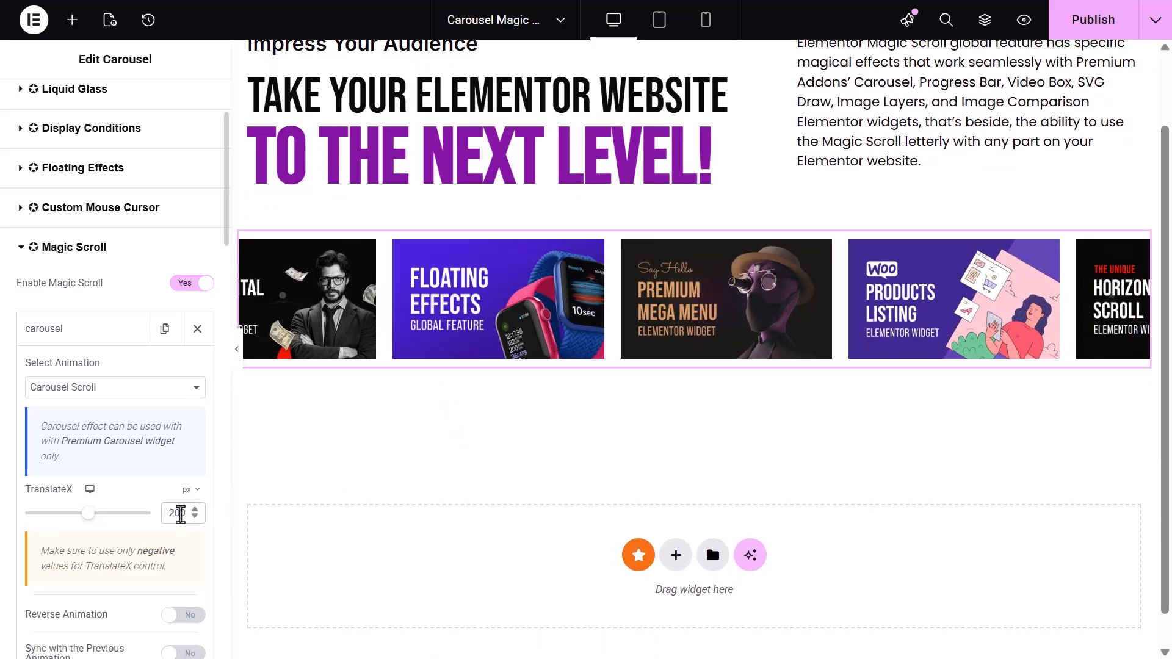
type("-")
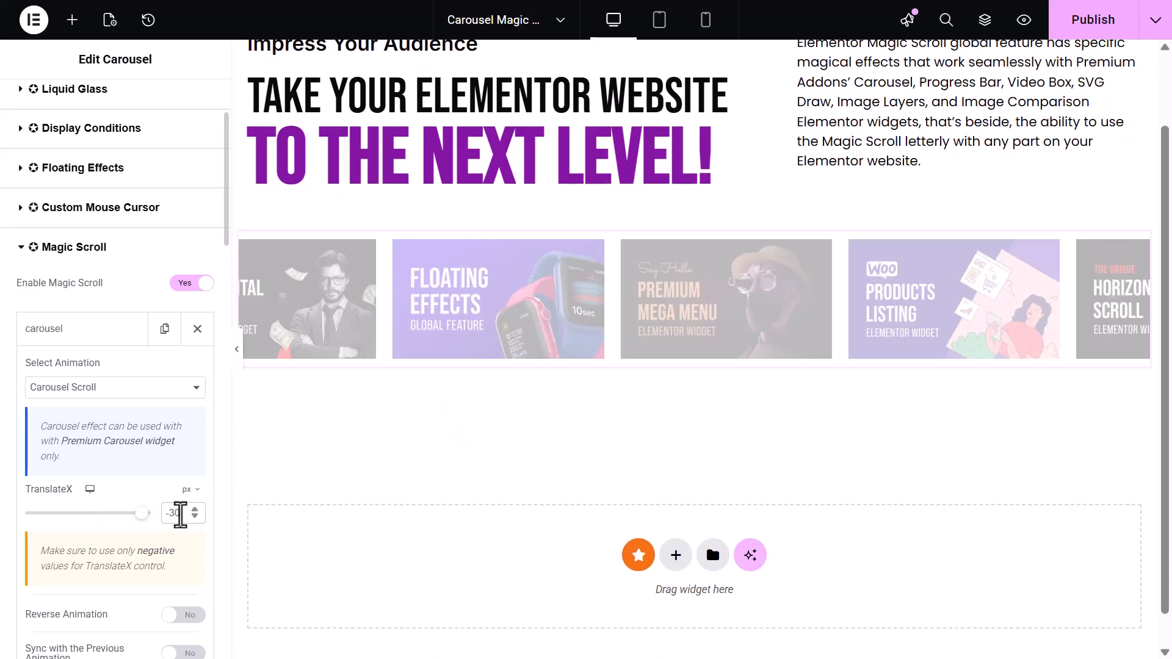
Set the Magic Scroll Scrub value to 1
scroll(180, 515, "down", 8)
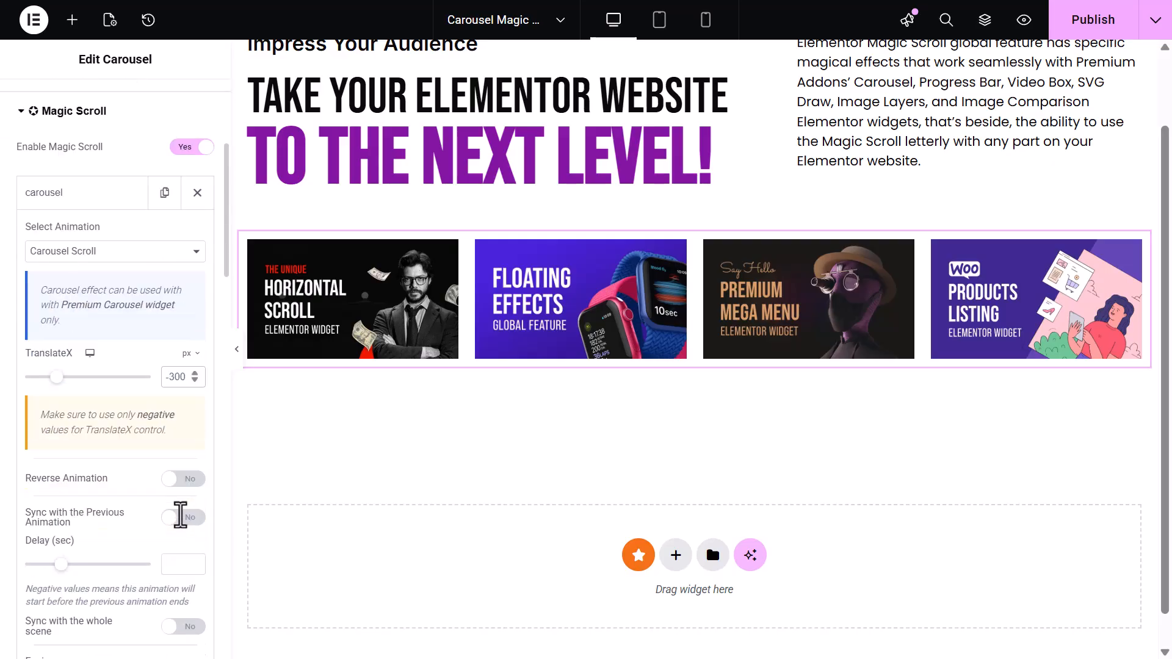
scroll(180, 515, "down", 6)
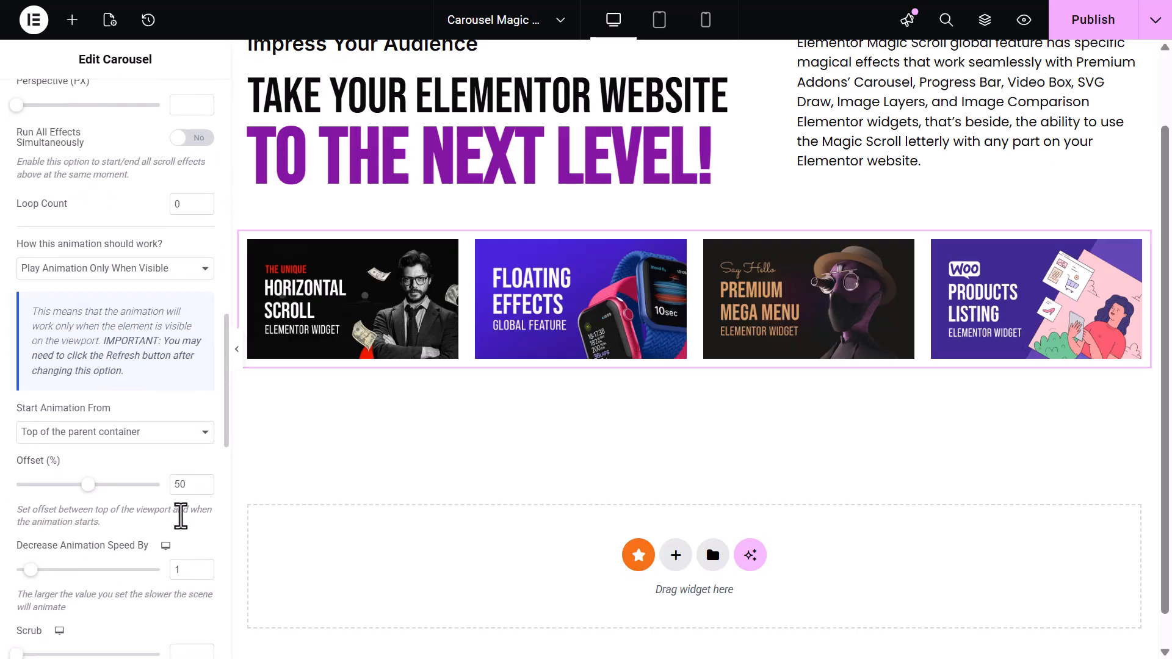
type("1")
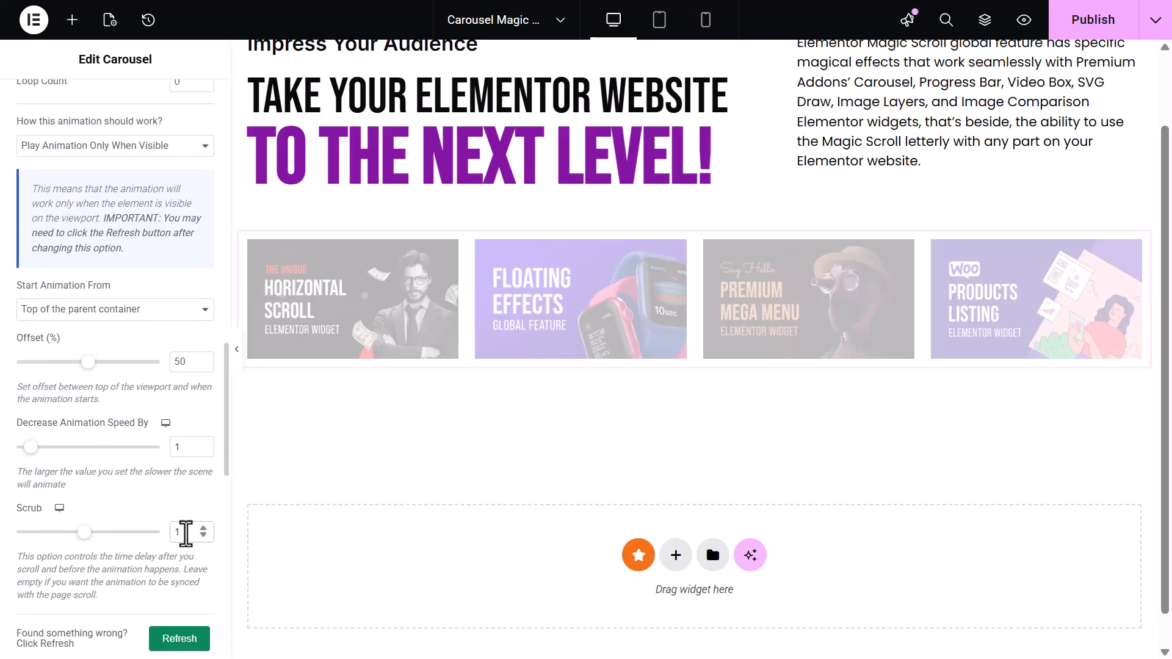
type(".5")
Set the Magic Scroll Scrub to 1.5 and duplicate the carousel widget
right_click(604, 341)
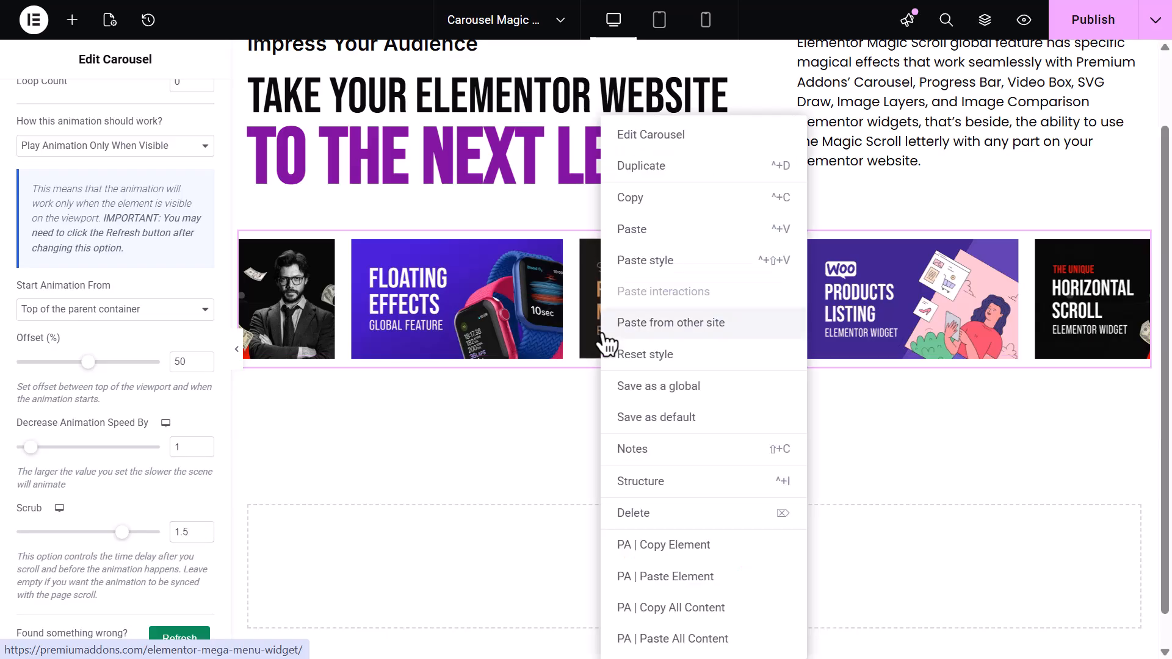
left_click(639, 169)
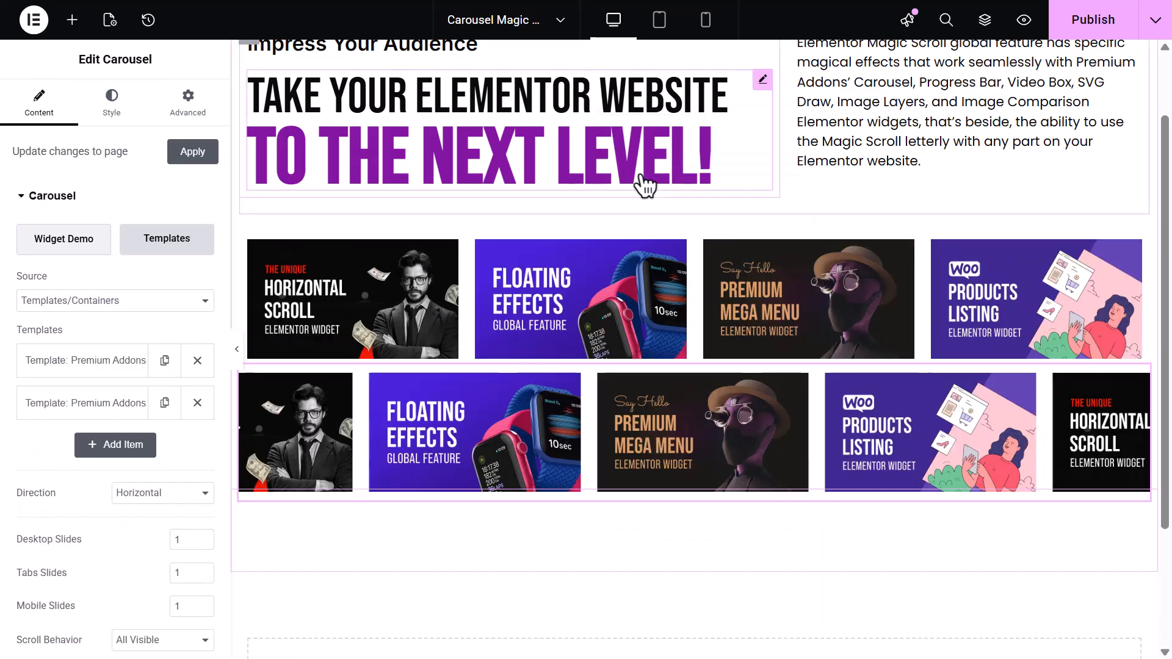
In the duplicated carousel, replace the templates with two items of Premium Addons Top Features 02
left_click(197, 403)
left_click(113, 365)
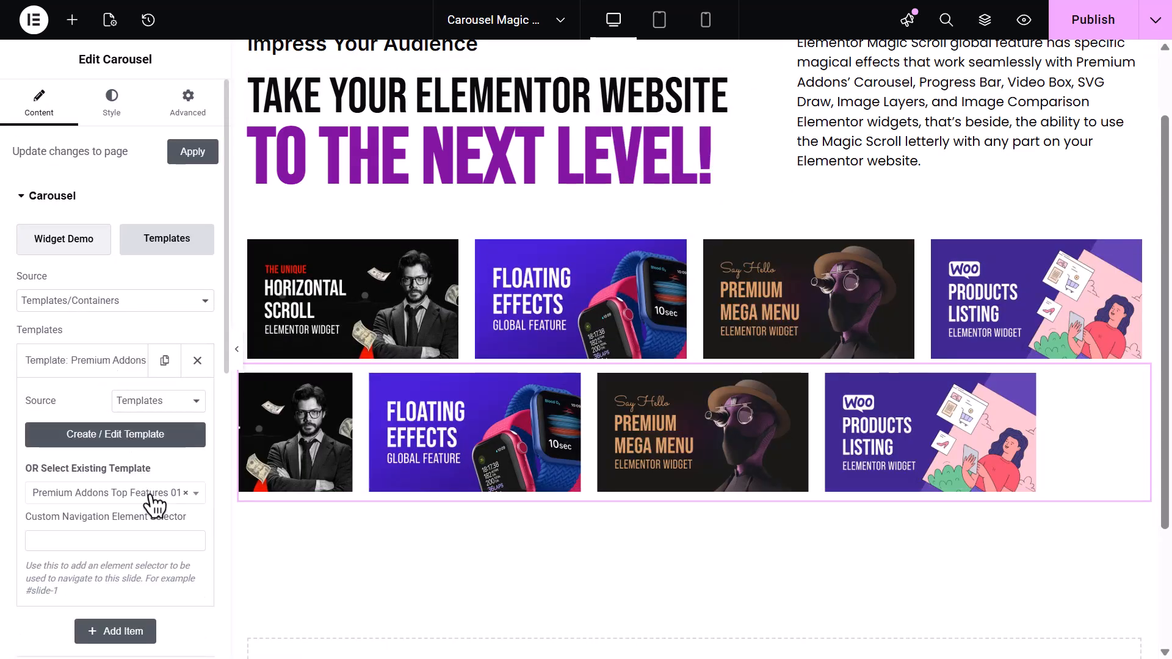
left_click(150, 496)
left_click(157, 335)
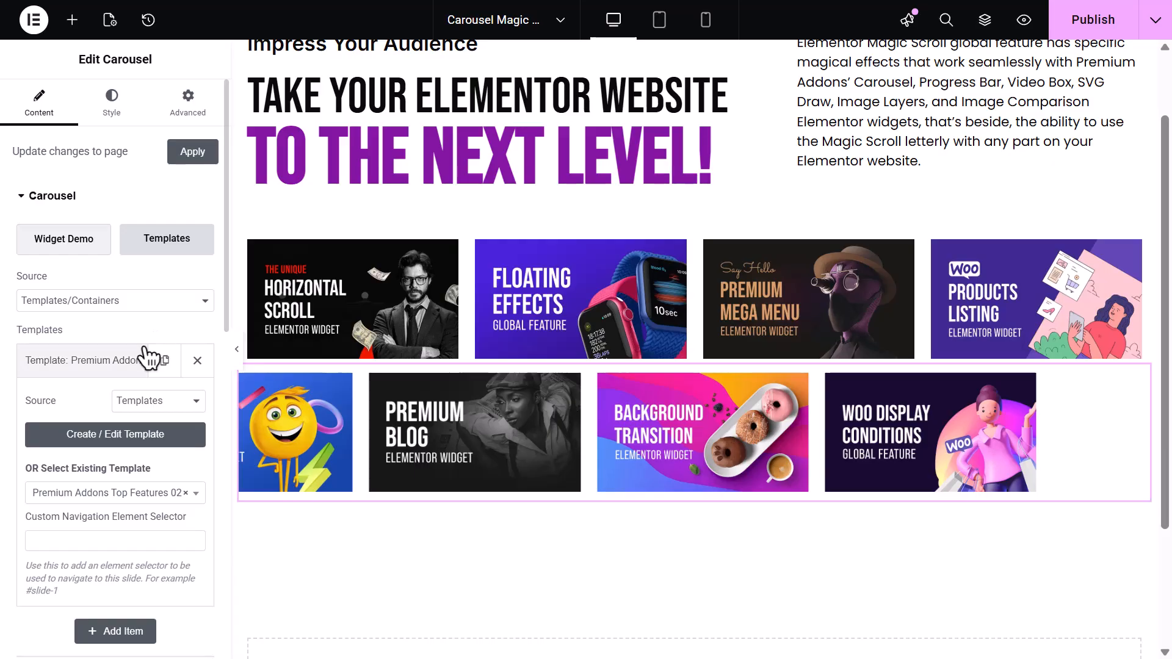
left_click(148, 360)
left_click(163, 363)
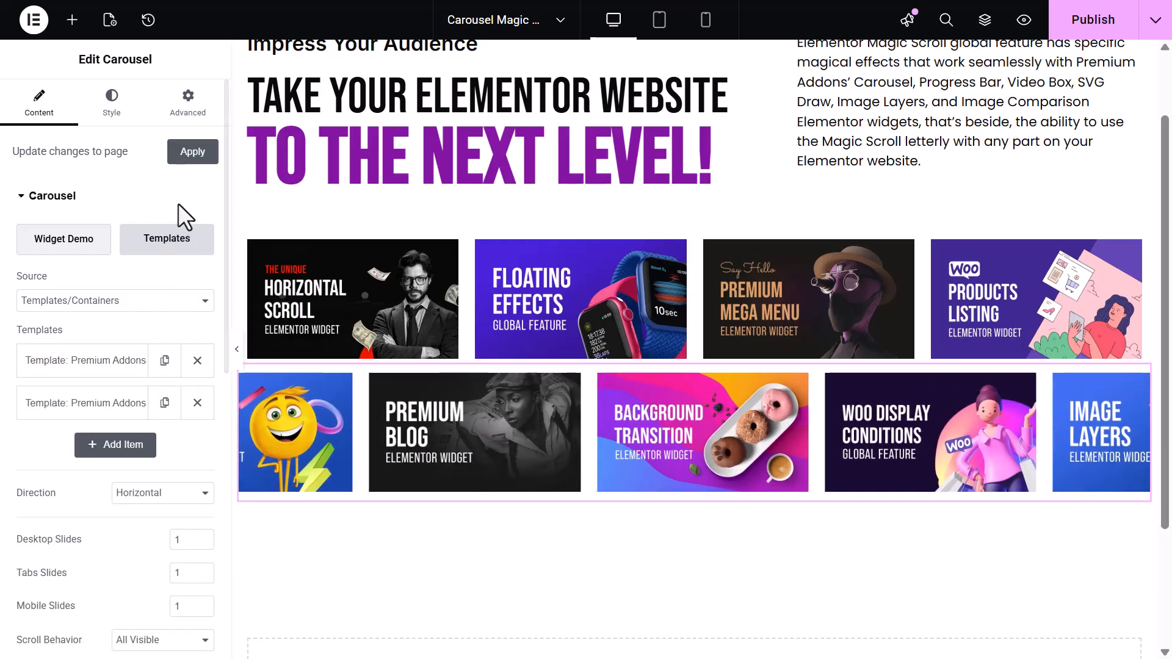
Turn on Reverse Animation in the duplicated carousel's Magic Scroll carousel effect
left_click(189, 110)
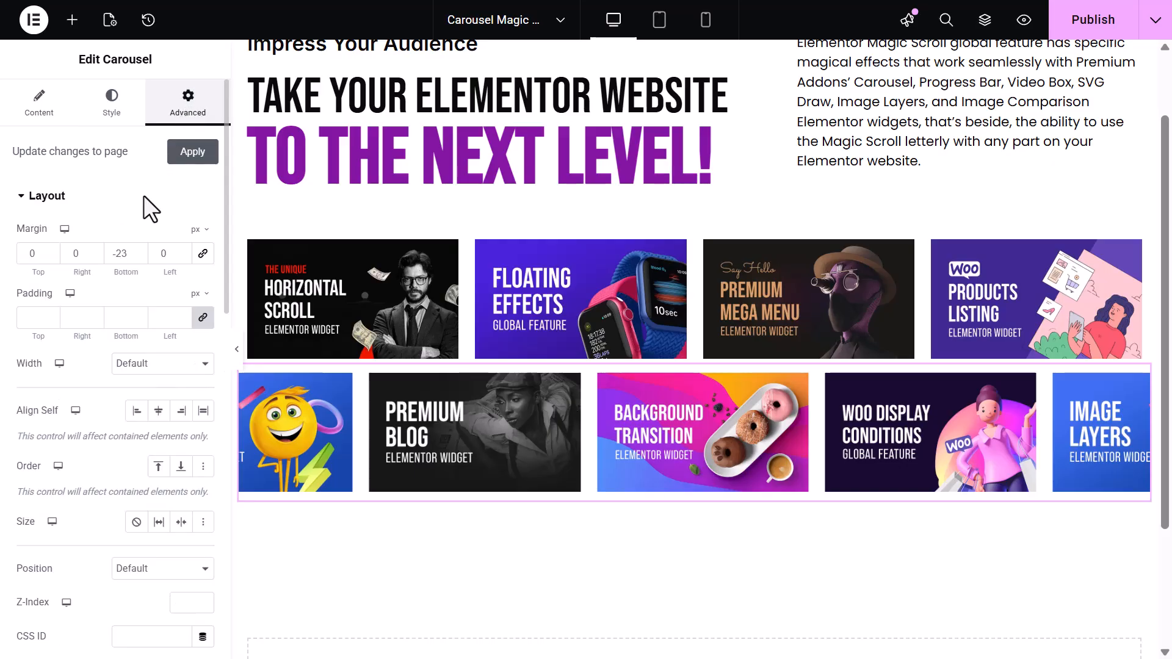
scroll(131, 222, "down", 10)
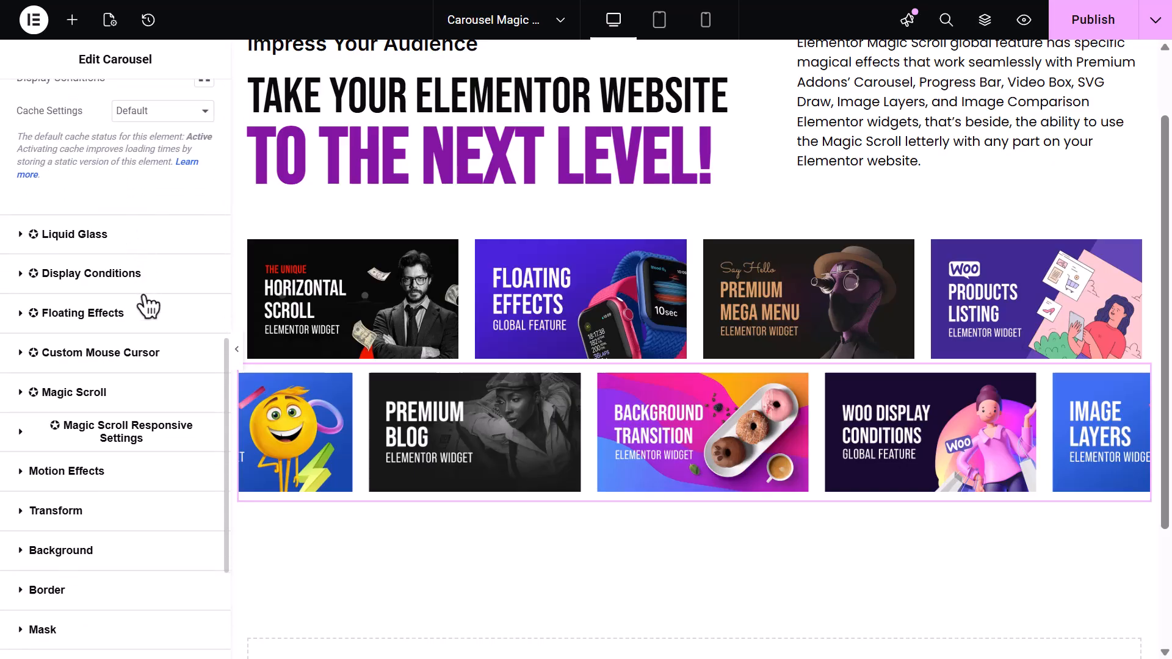
left_click(157, 393)
left_click(137, 477)
scroll(131, 478, "down", 4)
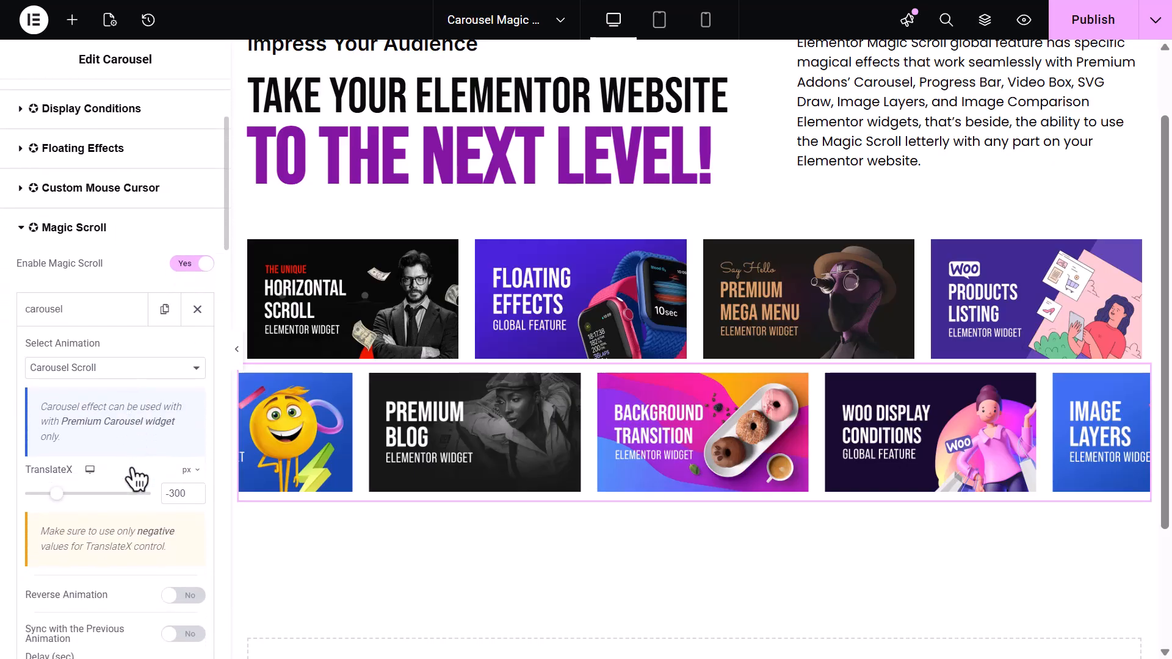
left_click(185, 510)
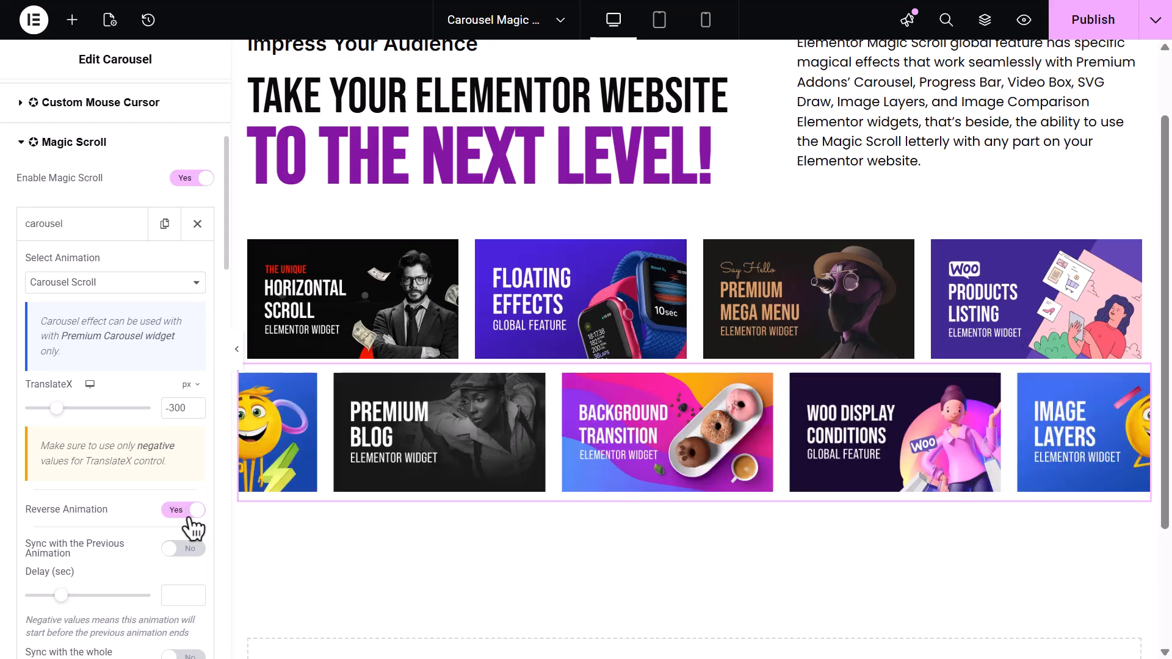
Set the duplicated carousel's Start Animation From to Top of the element and its Offset to 85%
scroll(191, 529, "down", 10)
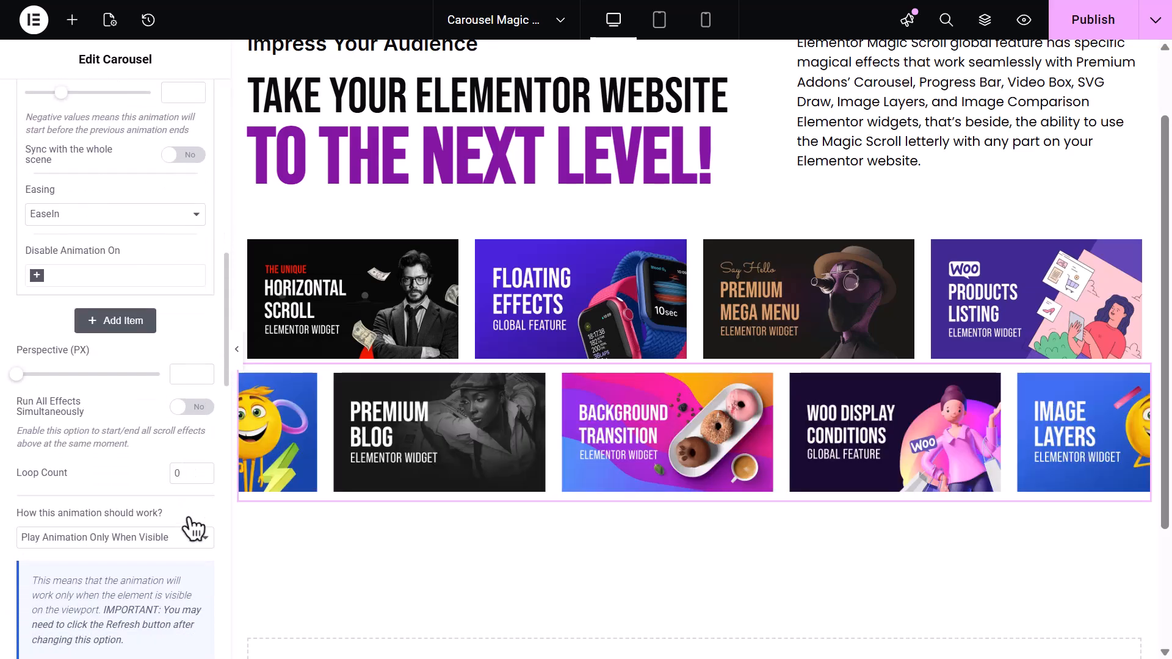
scroll(166, 538, "down", 2)
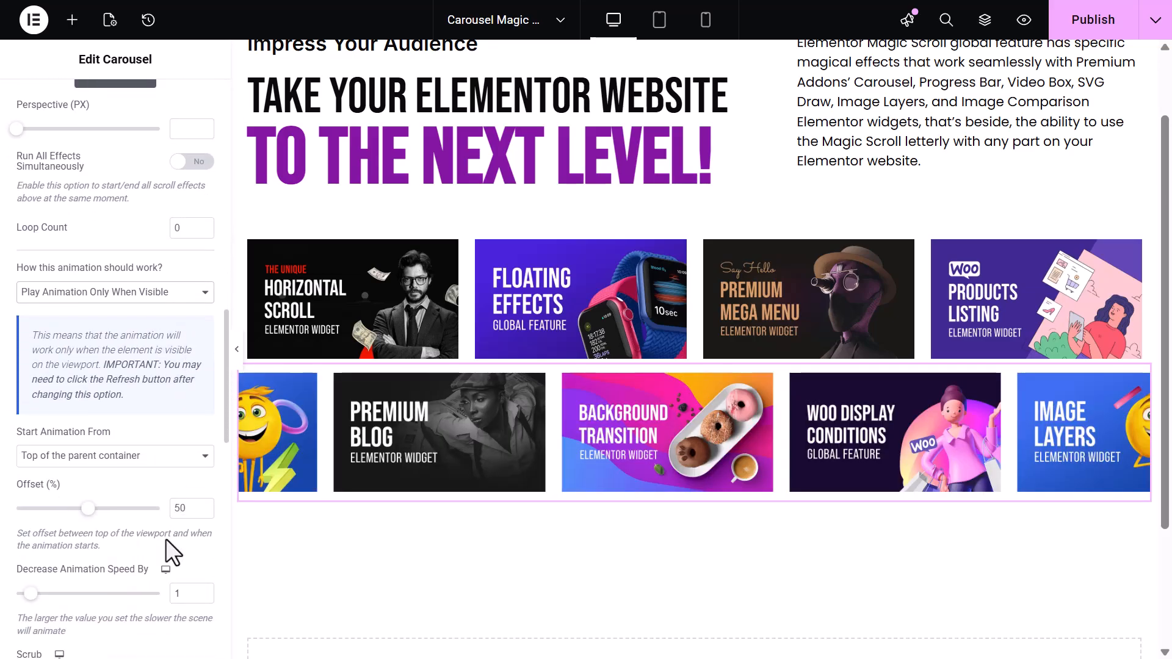
left_click(153, 462)
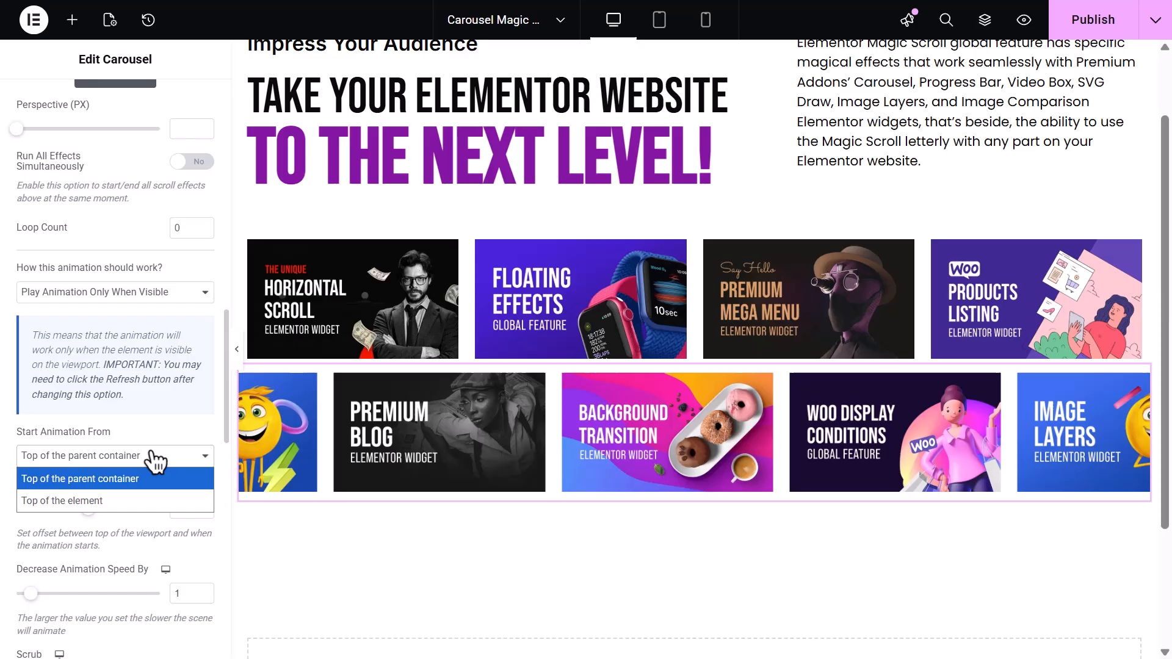
left_click(148, 492)
double_click(173, 509)
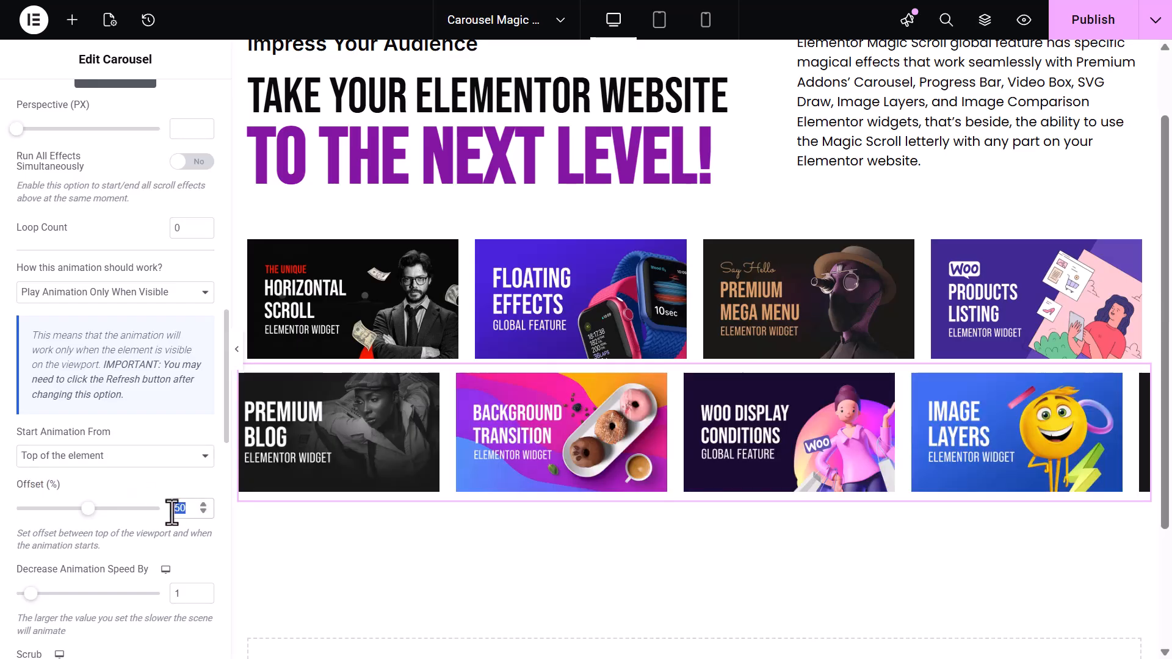
type("85")
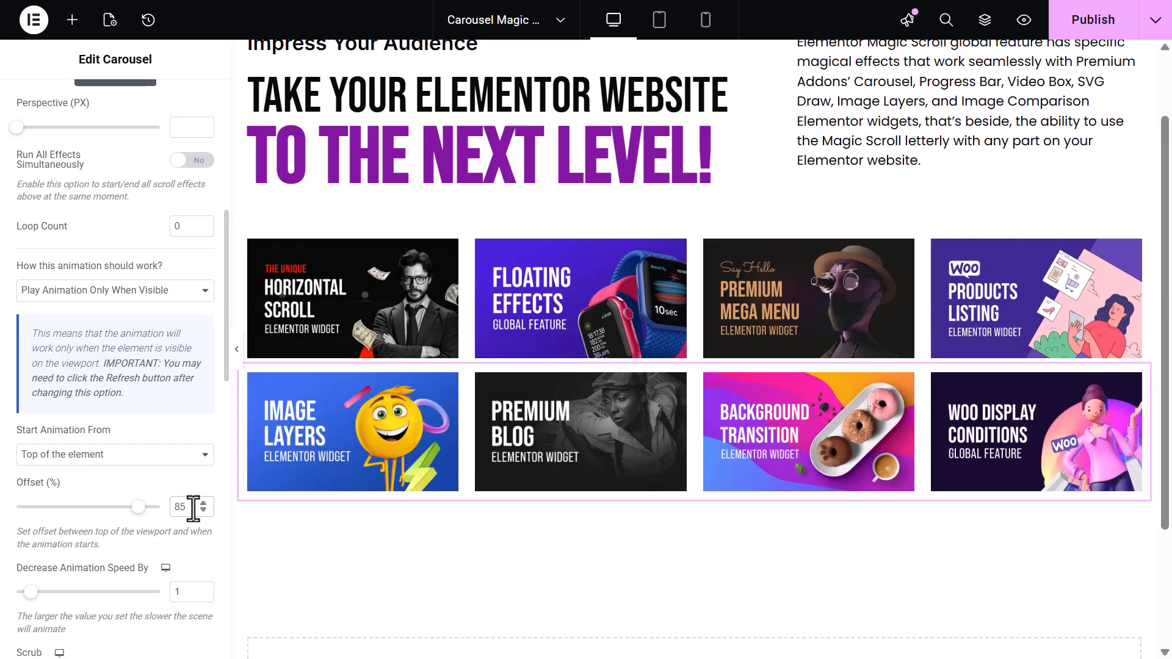
Copy the first carousel and paste it as a third carousel below the second one
right_click(589, 299)
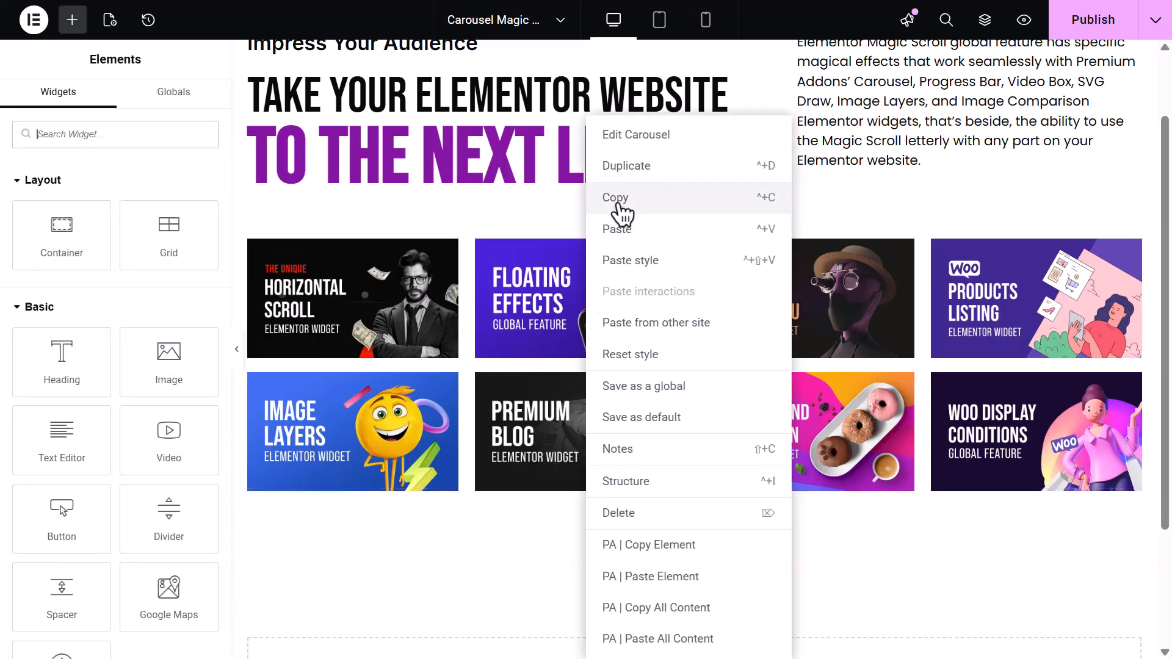
left_click(617, 195)
right_click(568, 461)
left_click(601, 229)
In the third carousel, switch the template to another Premium Addons Top Features template and duplicate that item
left_click(197, 403)
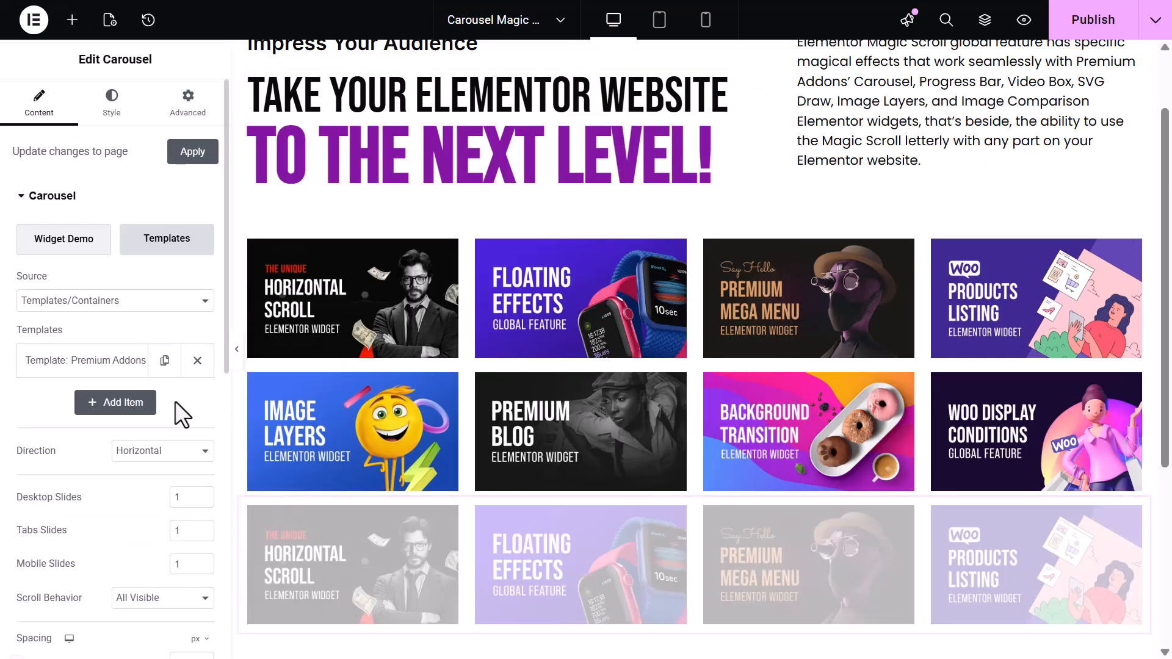
left_click(85, 361)
left_click(158, 492)
left_click(145, 361)
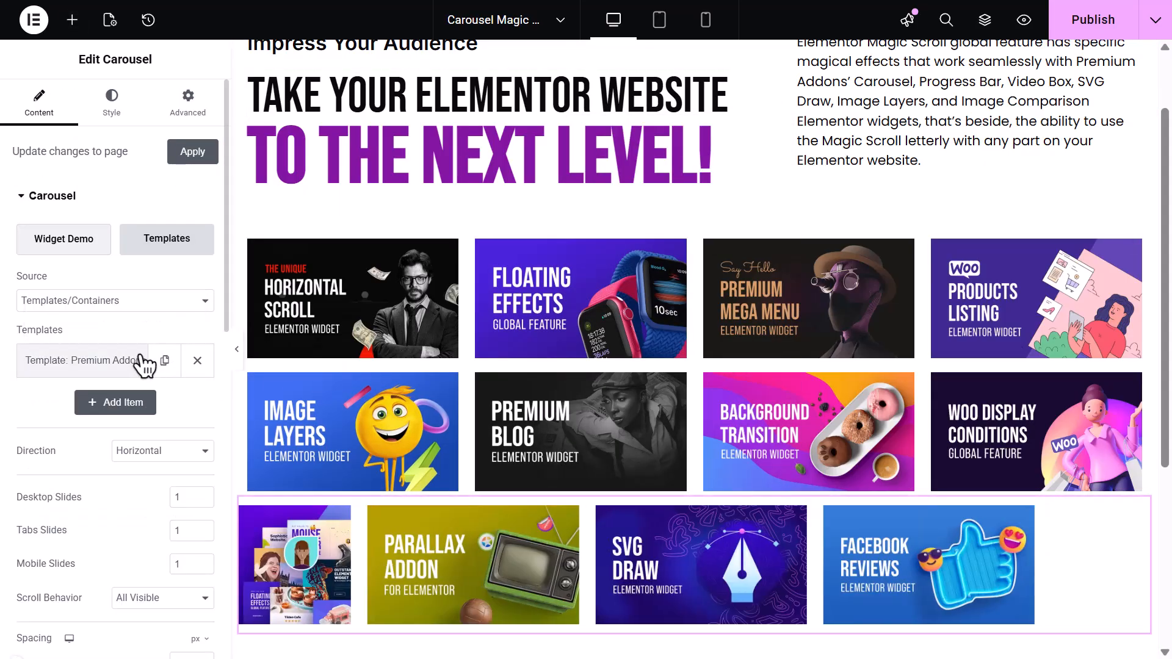
left_click(164, 360)
Set the third carousel's Magic Scroll Offset to 0%
left_click(186, 116)
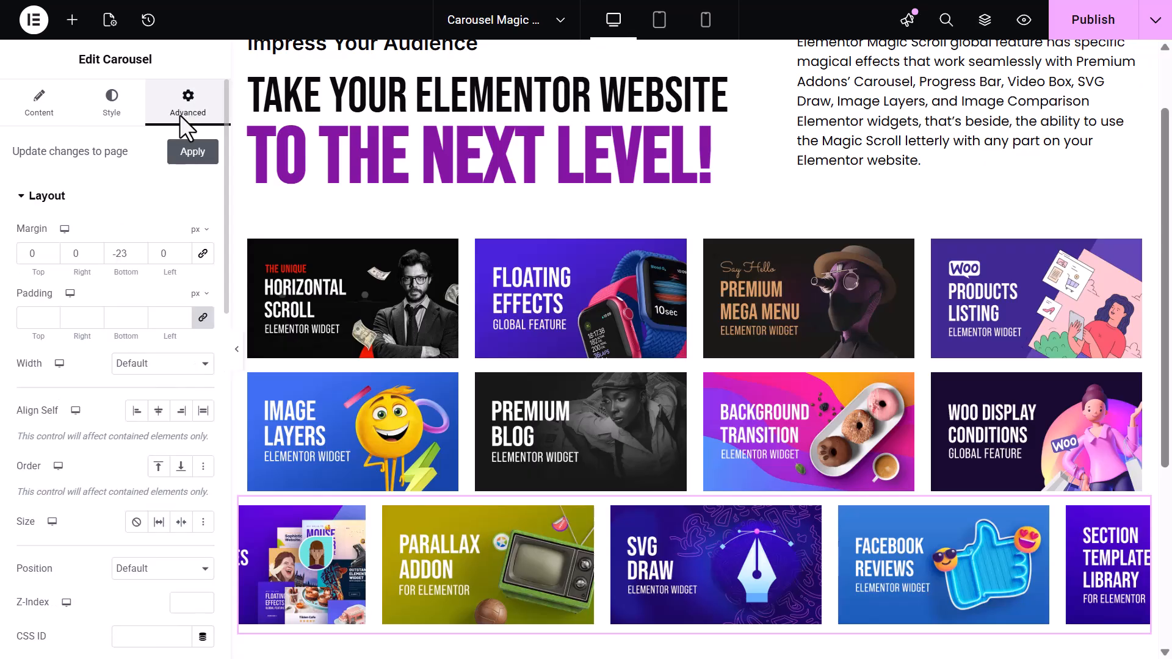
scroll(149, 214, "down", 10)
left_click(170, 300)
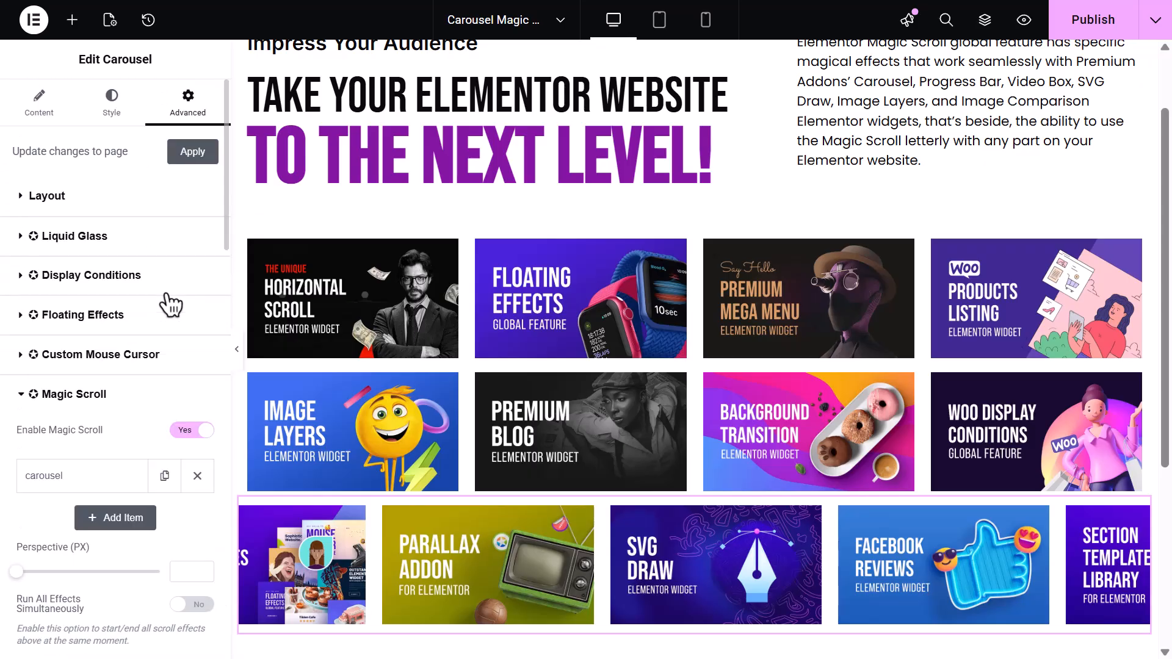
scroll(170, 302, "down", 10)
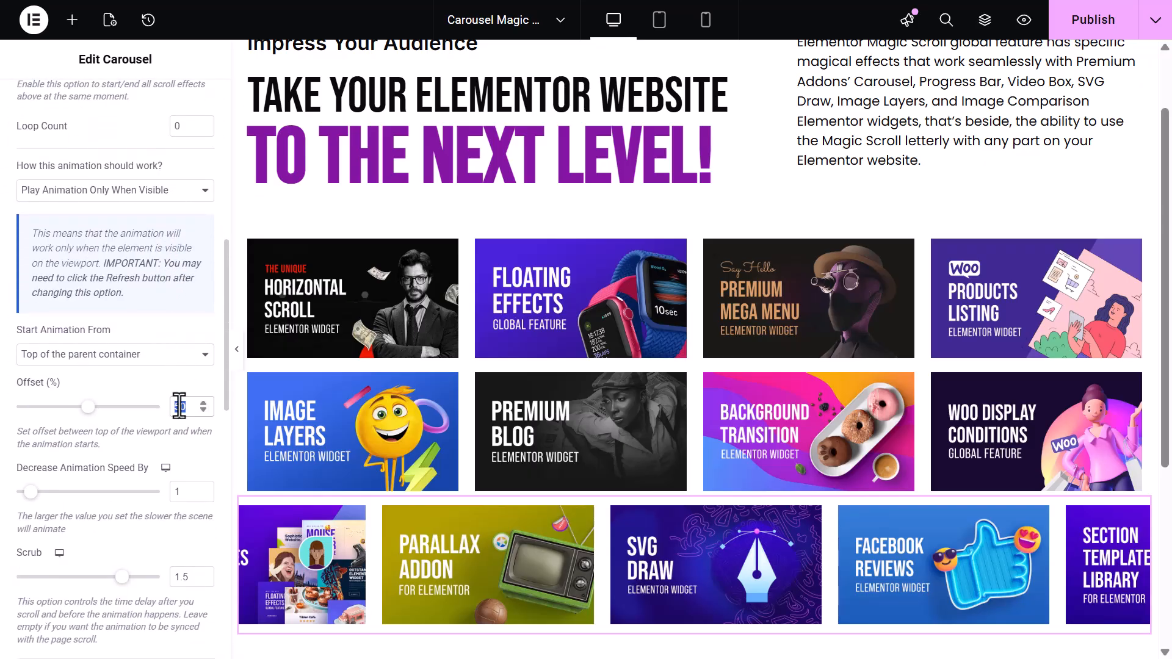
type("0")
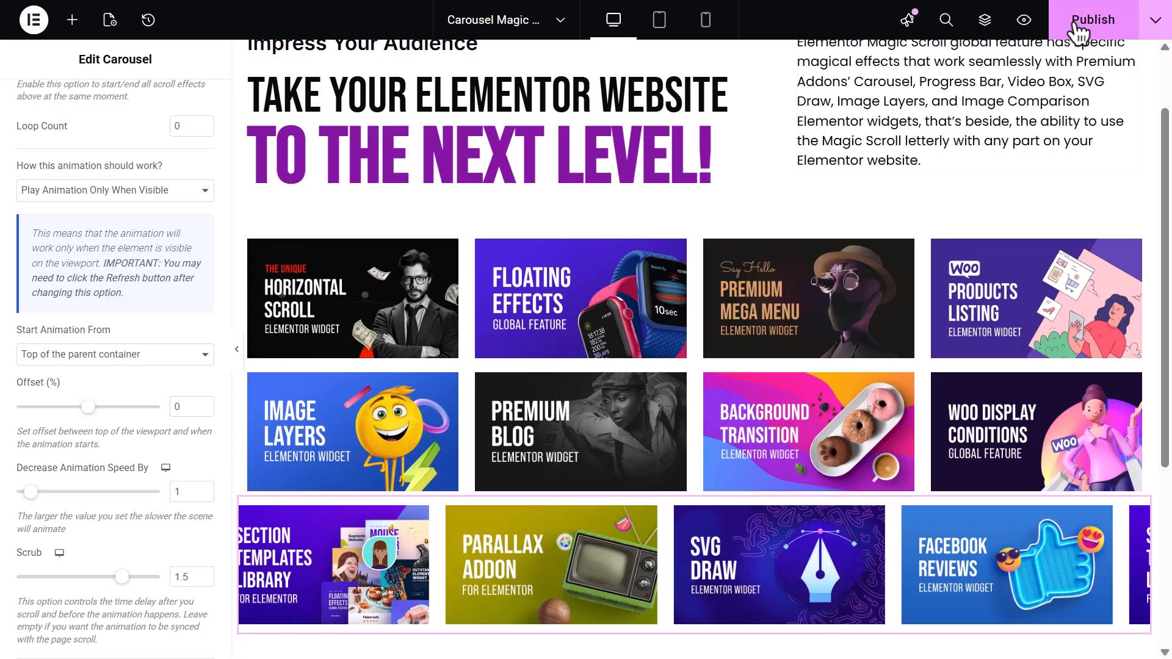
Preview the page and scroll through it to watch the three carousels animate
left_click(1024, 24)
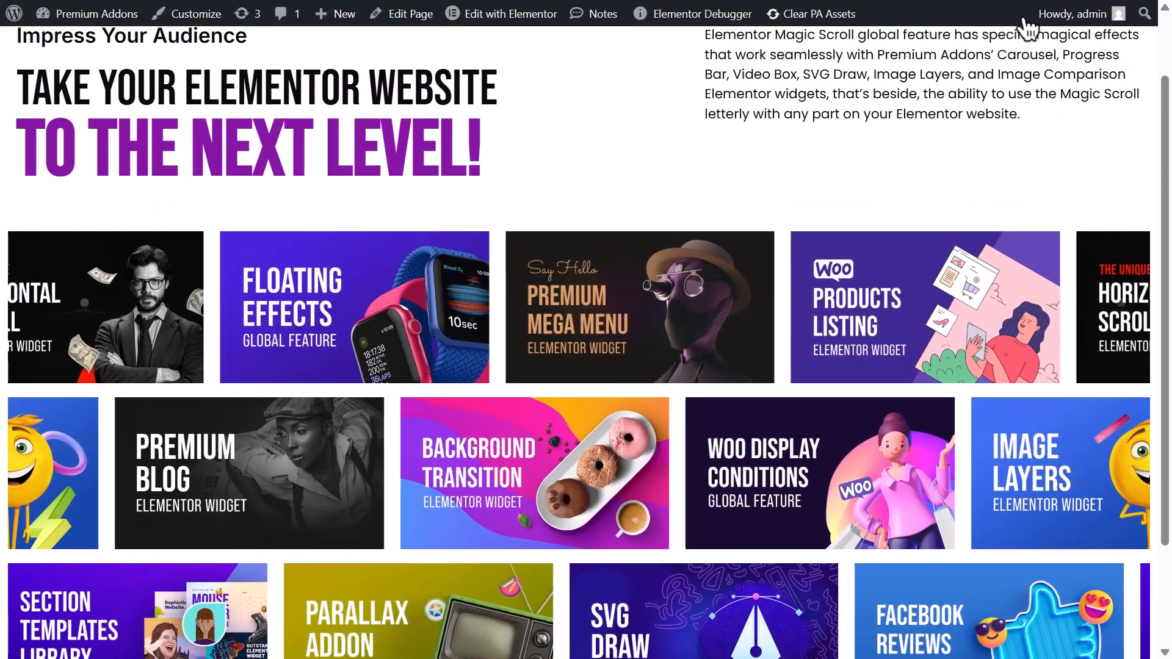
scroll(1029, 28, "down", 1)
scroll(1028, 29, "up", 1)
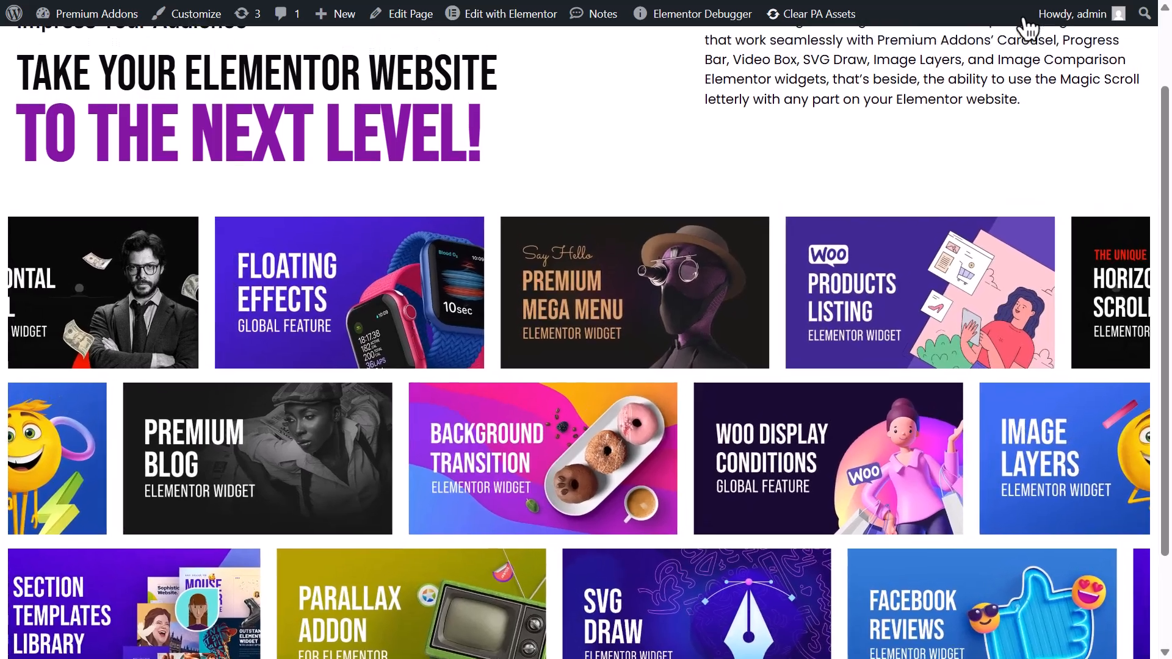
scroll(1028, 30, "down", 2)
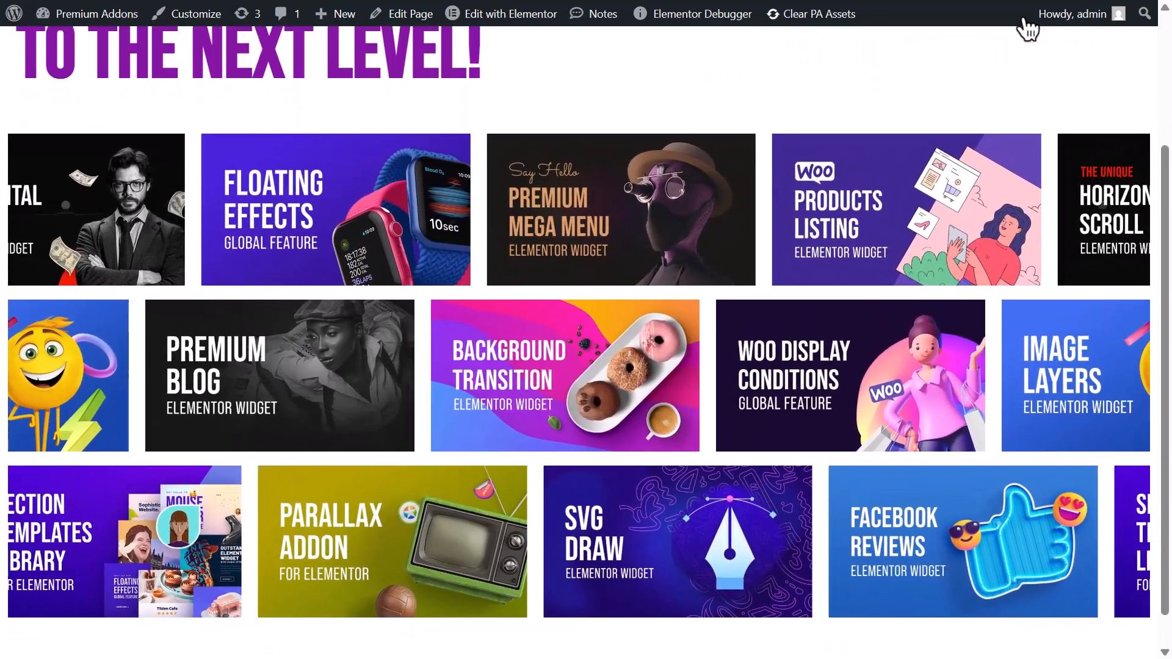
scroll(1028, 28, "up", 2)
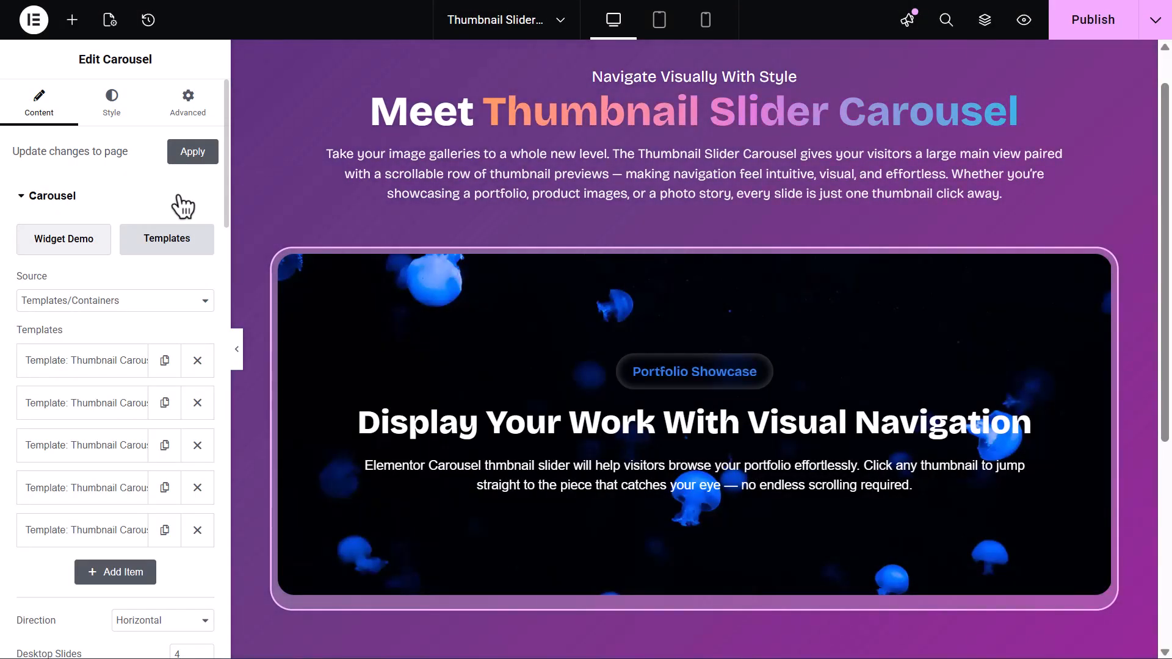
Insert a five-image gallery (Jellyfish, Textured, Tropical Garden, Glowing Jellyfish, Concert) as the Thumbnail Slider thumbnails
left_click(180, 196)
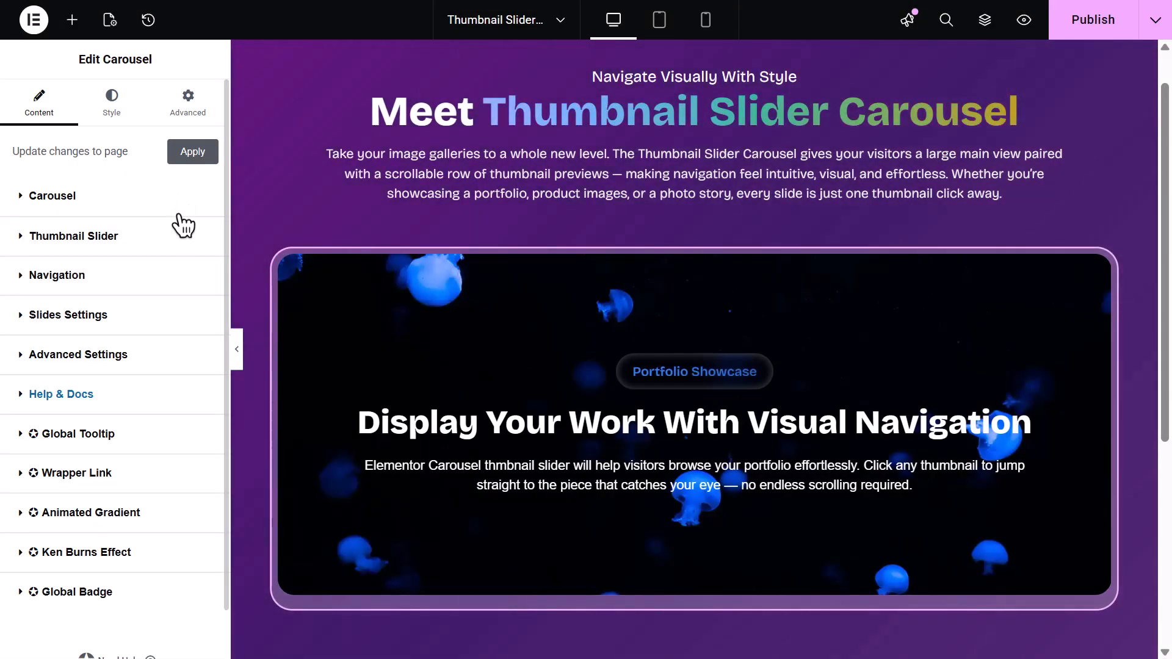
left_click(183, 237)
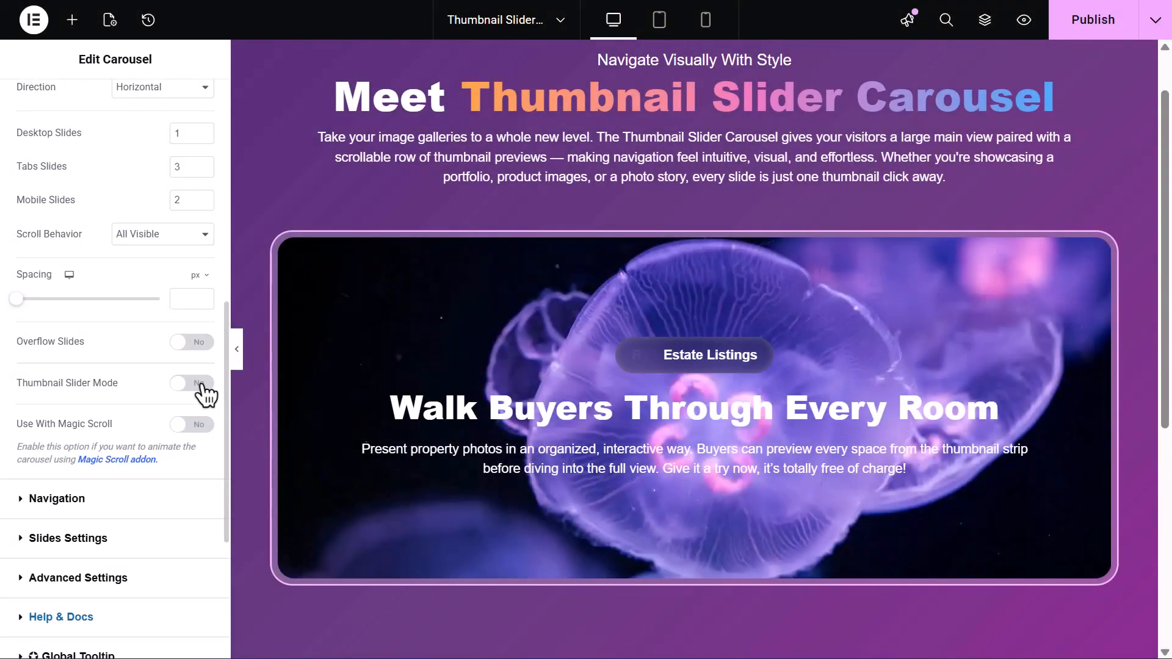
left_click(203, 388)
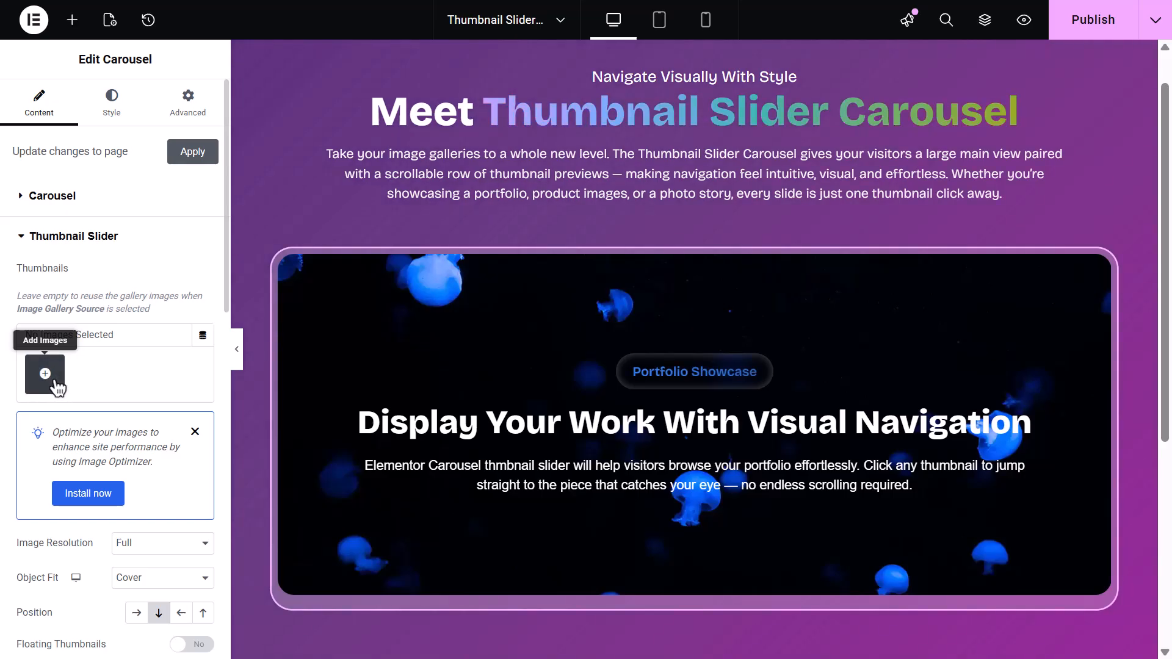
left_click(46, 374)
left_click(682, 470)
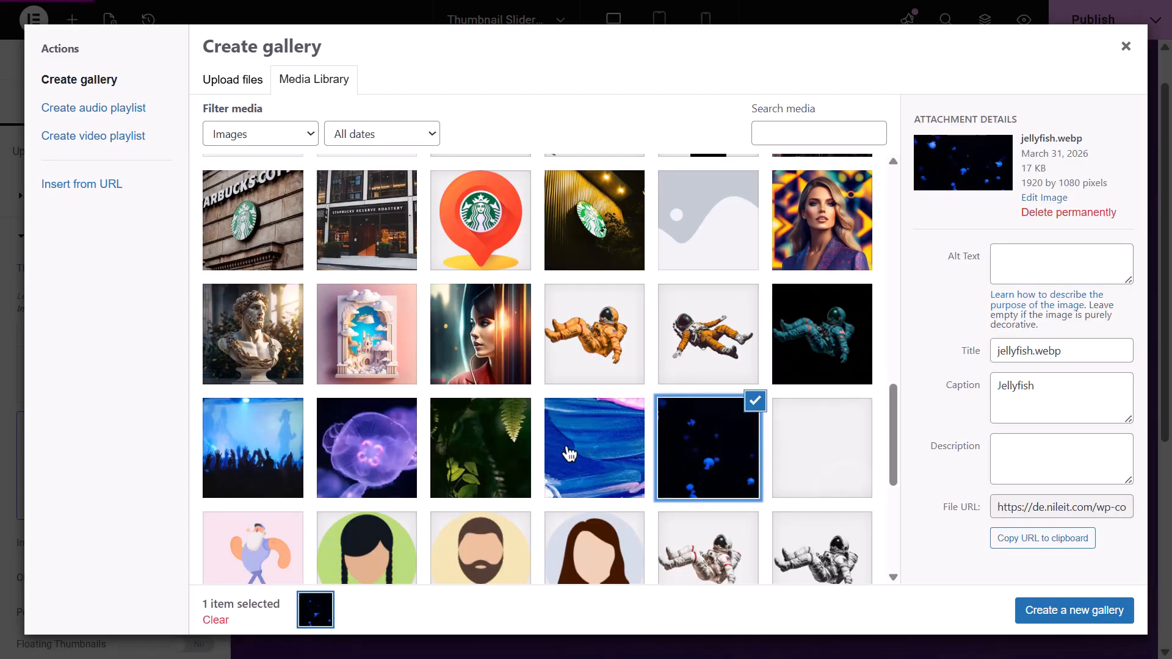
left_click(564, 452)
left_click(479, 452)
left_click(368, 451)
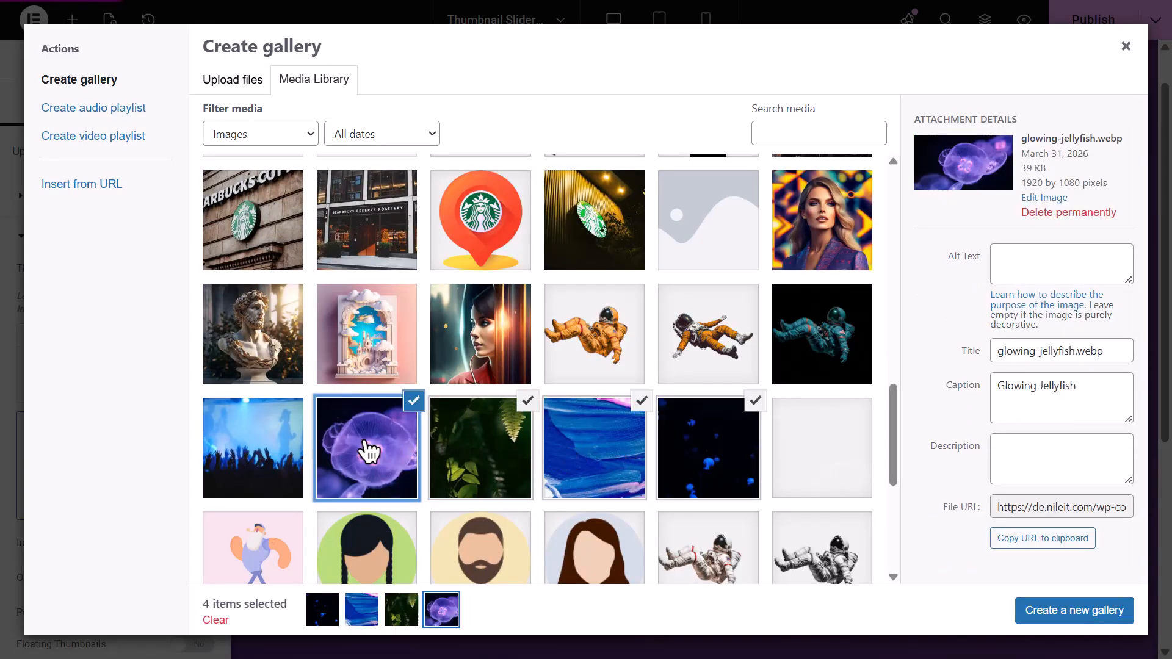
left_click(271, 450)
left_click(1068, 611)
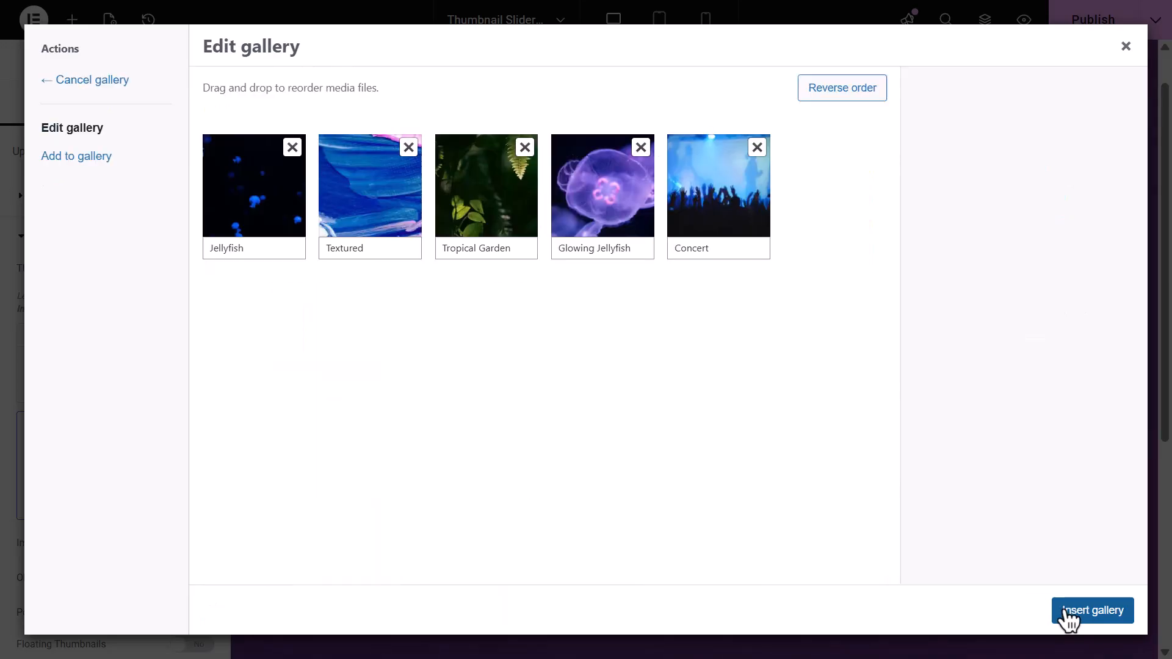
left_click(1070, 613)
Review the thumbnails' Image Resolution and Object Fit options
scroll(1068, 620, "down", 2)
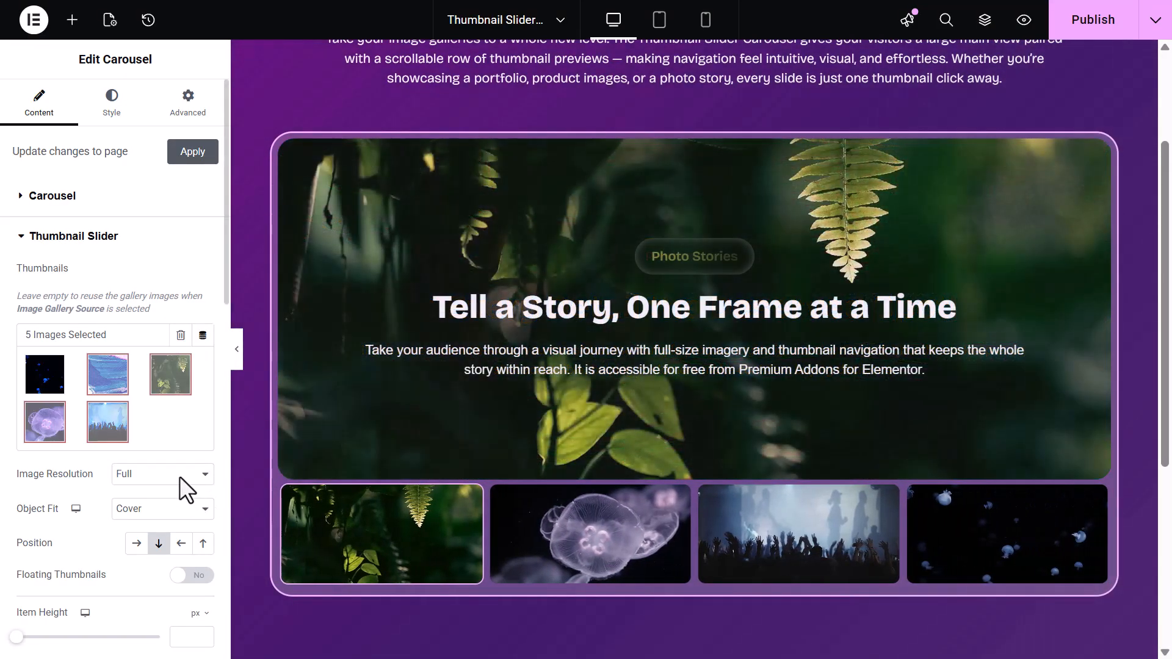
left_click(182, 479)
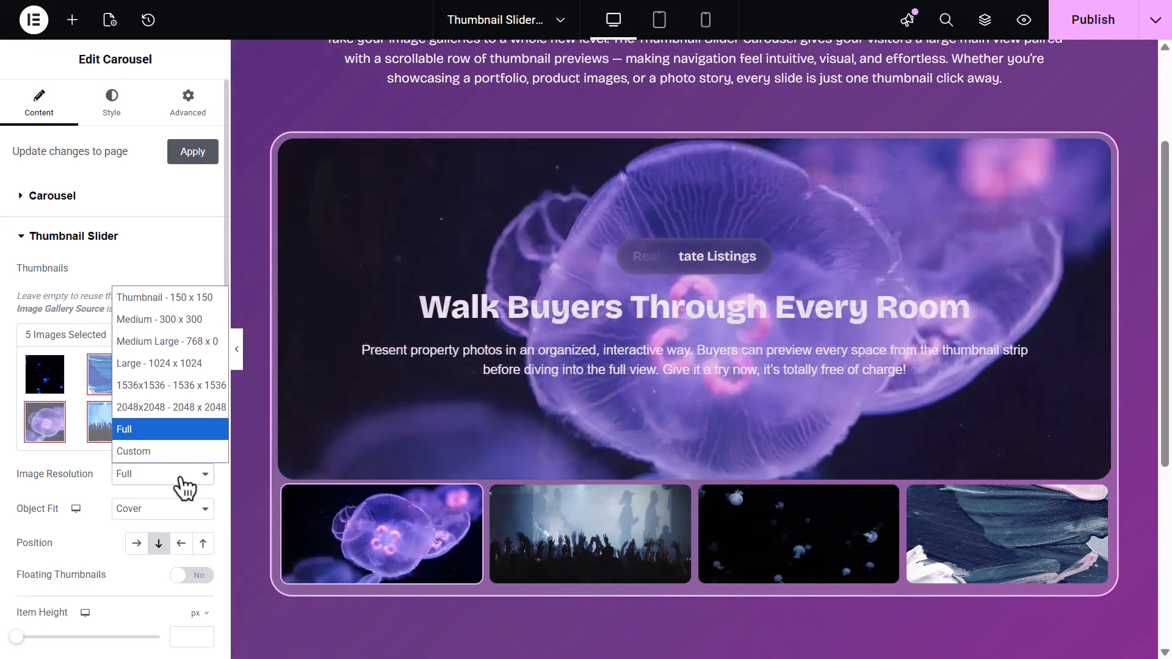
left_click(182, 479)
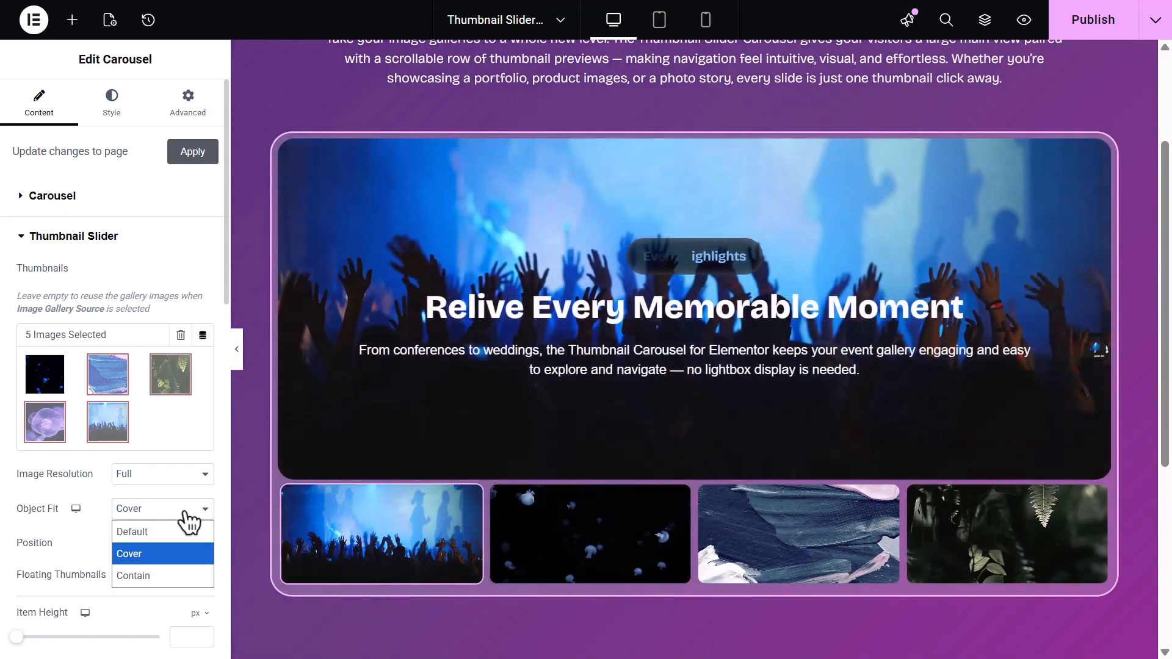
left_click(186, 513)
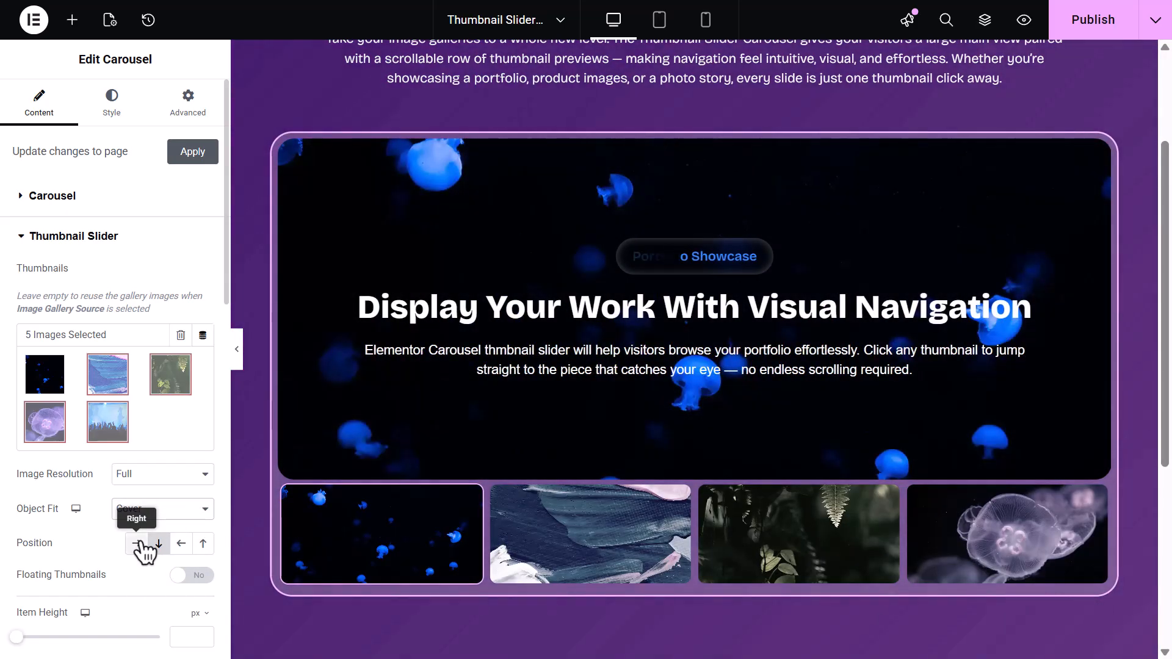
Try each thumbnail position, settle on Bottom, and enable Floating Thumbnails
left_click(139, 543)
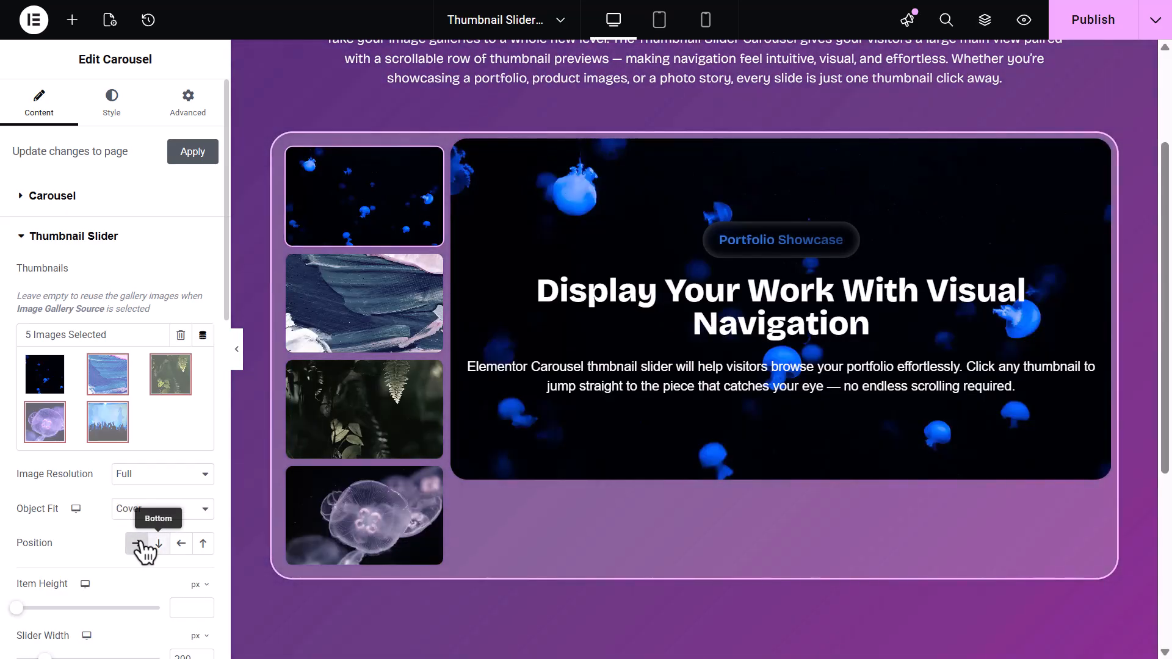
left_click(160, 543)
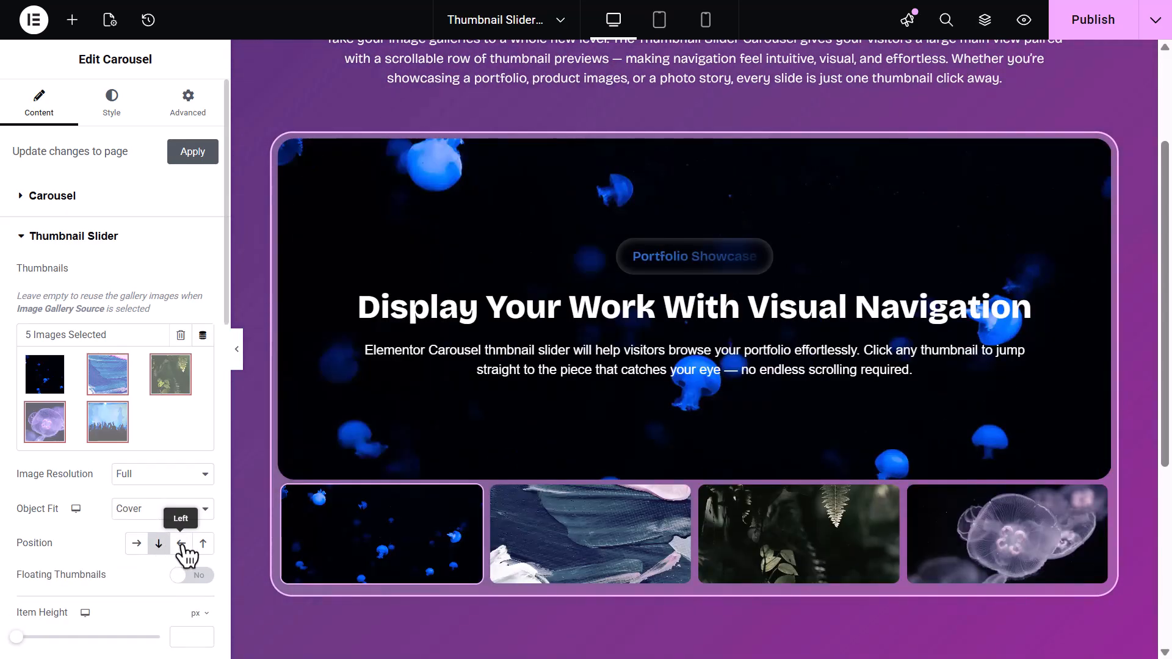
left_click(181, 543)
left_click(202, 543)
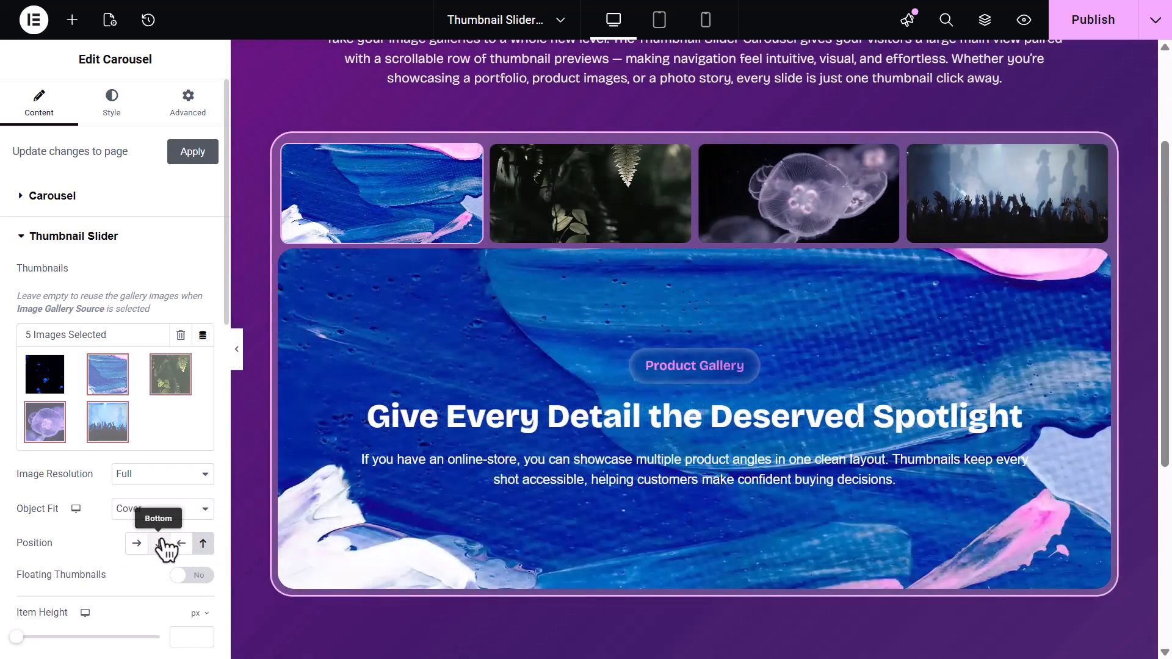
left_click(160, 543)
left_click(197, 576)
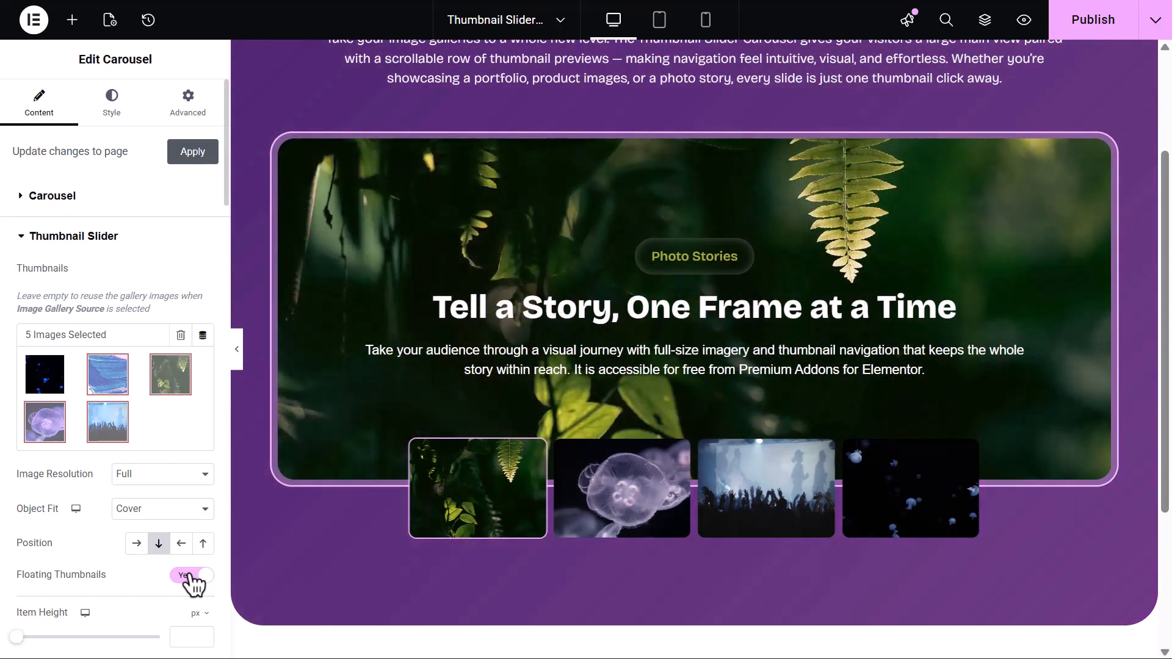
Experiment with the thumbnails' Item Height, Slider Width, Horizontal Offset and Vertical Offset sliders
scroll(192, 583, "down", 5)
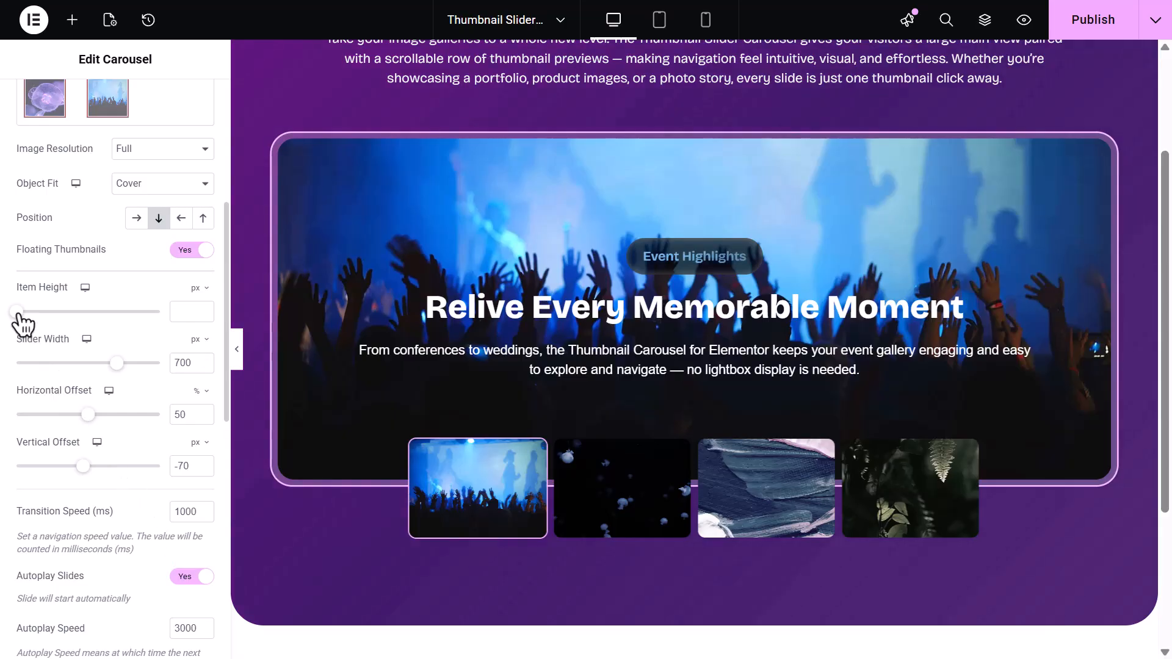
left_click_drag(18, 312, 65, 313)
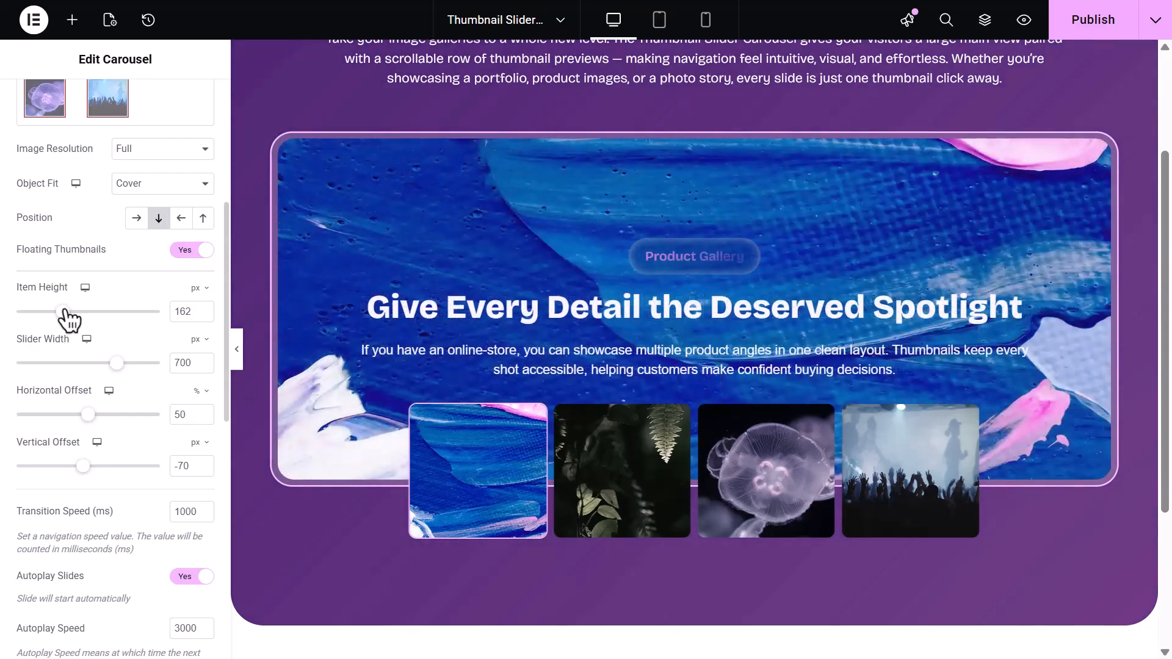
key("ctrl+z")
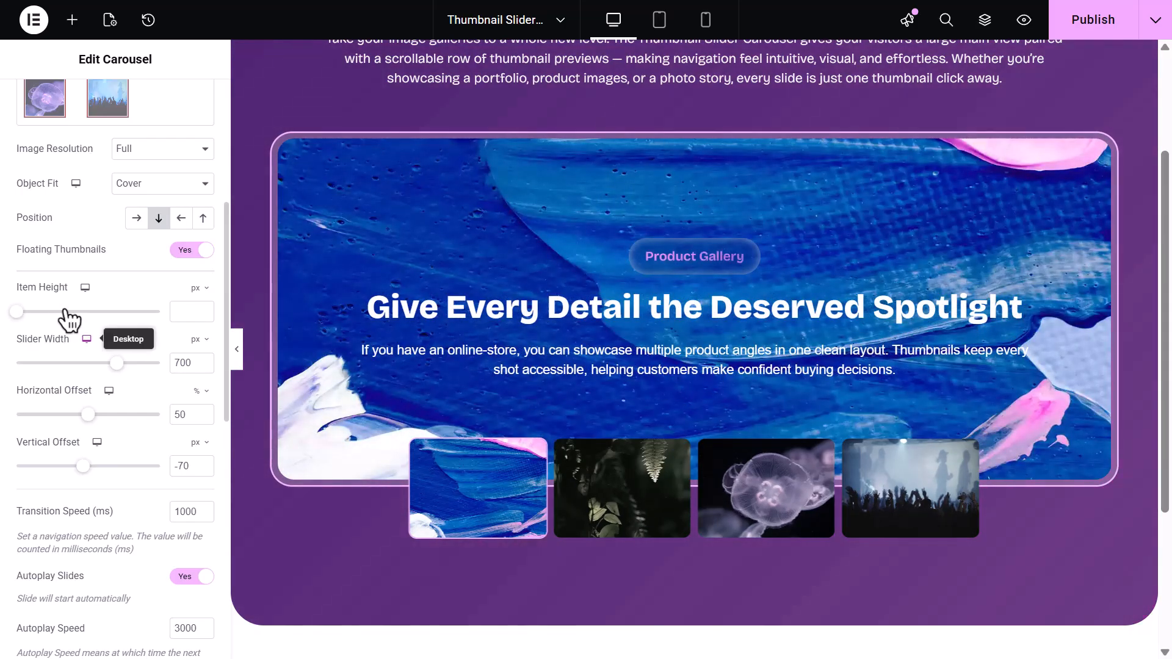
left_click_drag(118, 364, 140, 371)
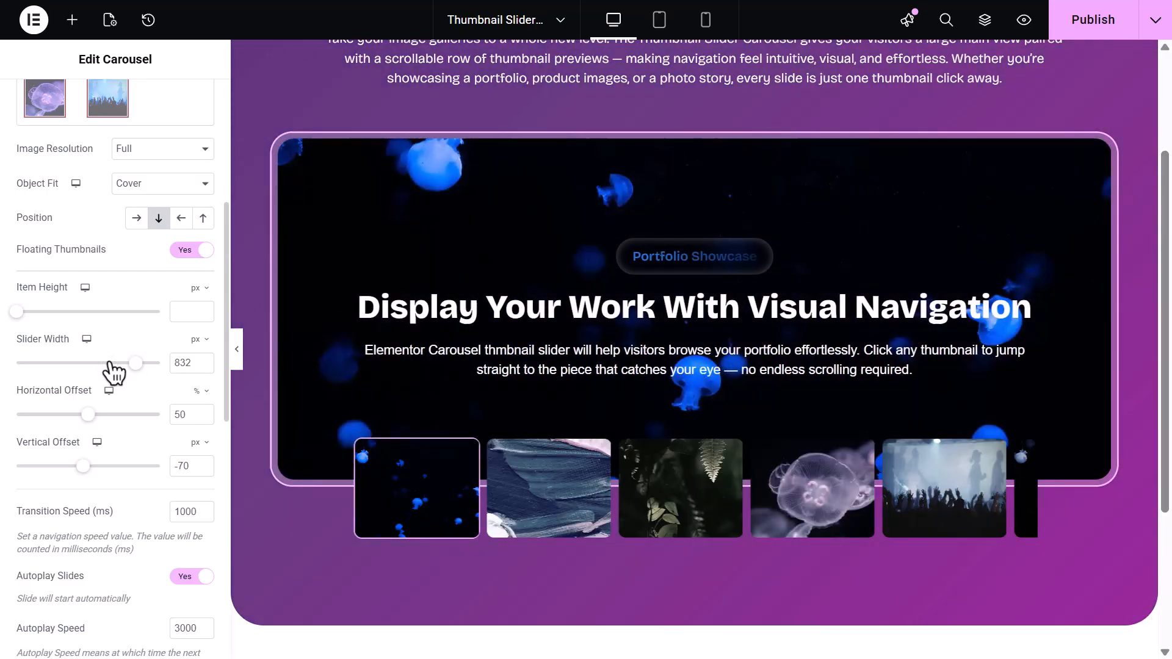
left_click(112, 364)
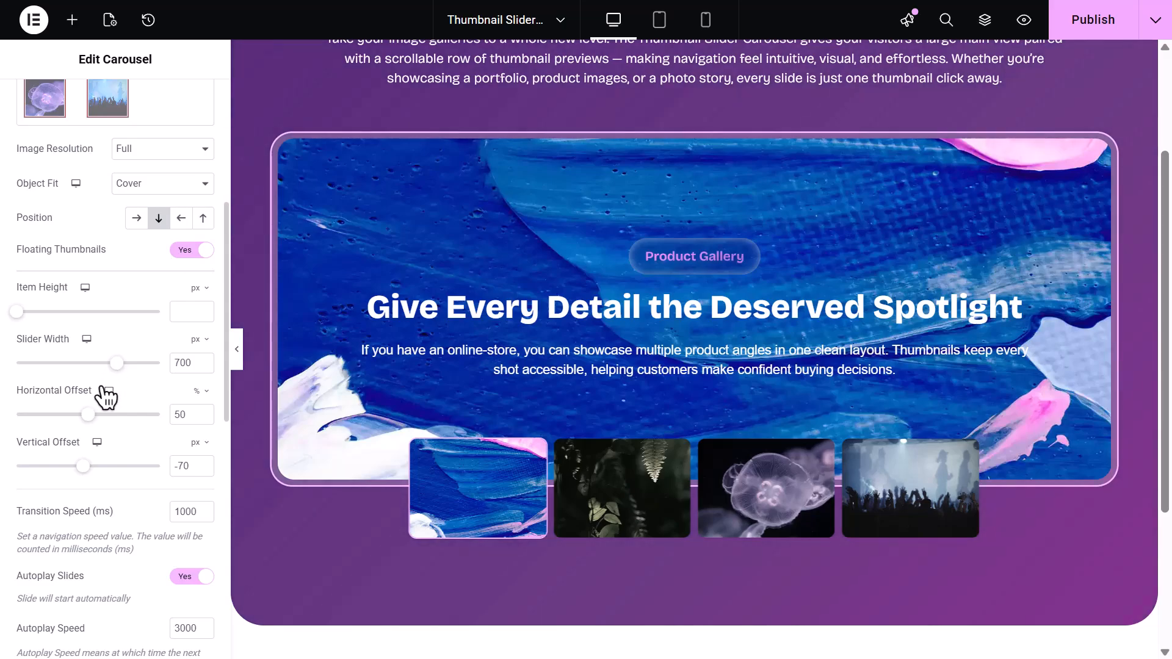
mouse_move(91, 415)
left_mouse_down()
mouse_move(116, 415)
mouse_move(91, 418)
left_mouse_up()
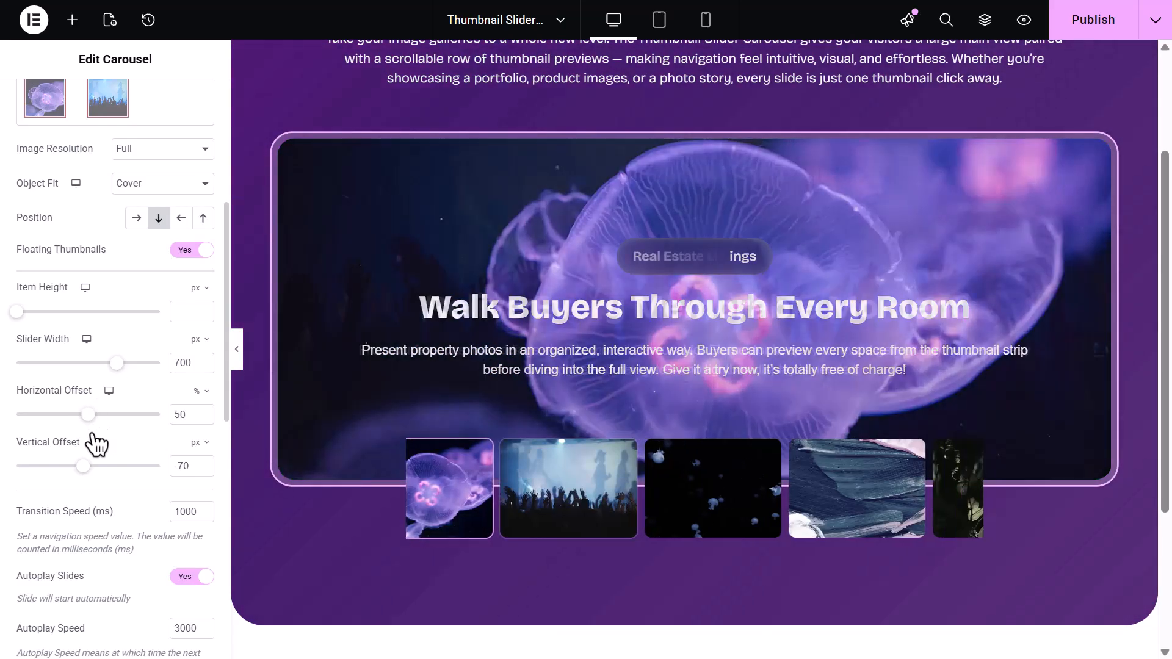
left_click_drag(83, 466, 87, 467)
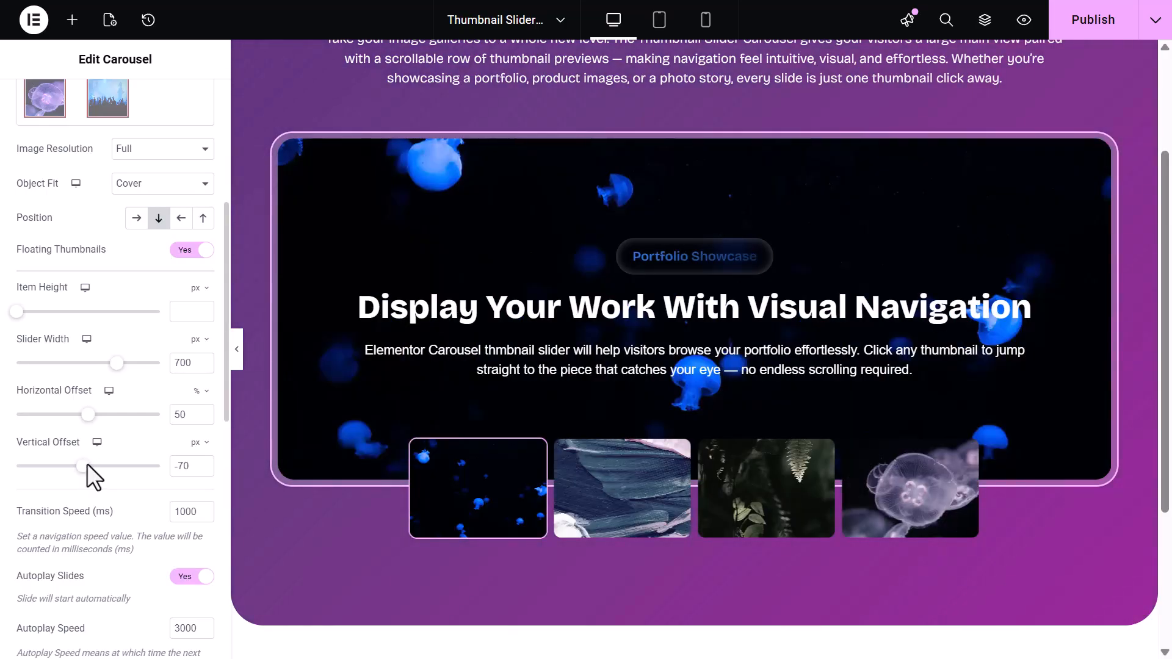
Set the Transition Speed to 2000 ms and the Autoplay Speed to 2000 ms
double_click(183, 511)
type("2000")
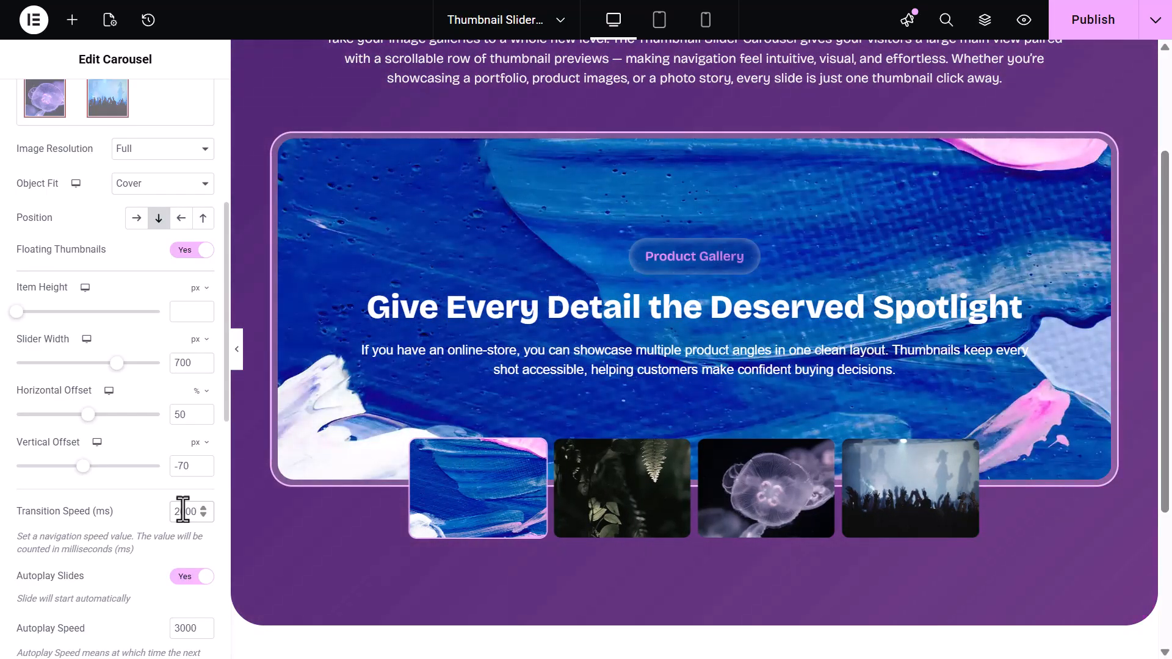
scroll(183, 510, "down", 1)
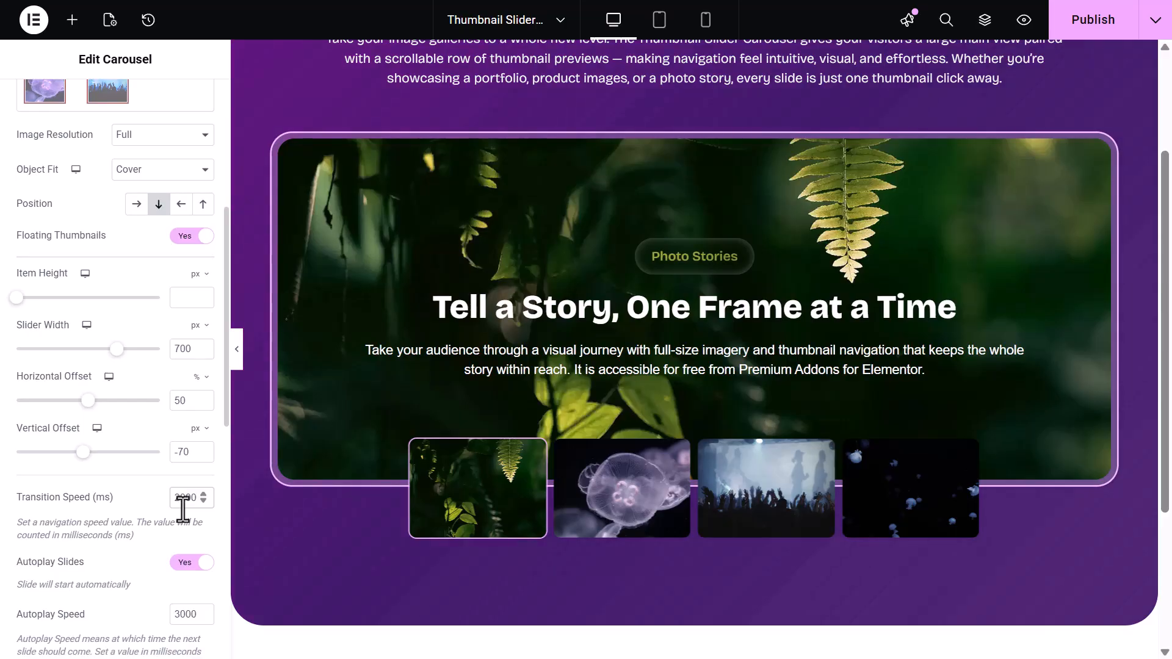
scroll(183, 510, "down", 3)
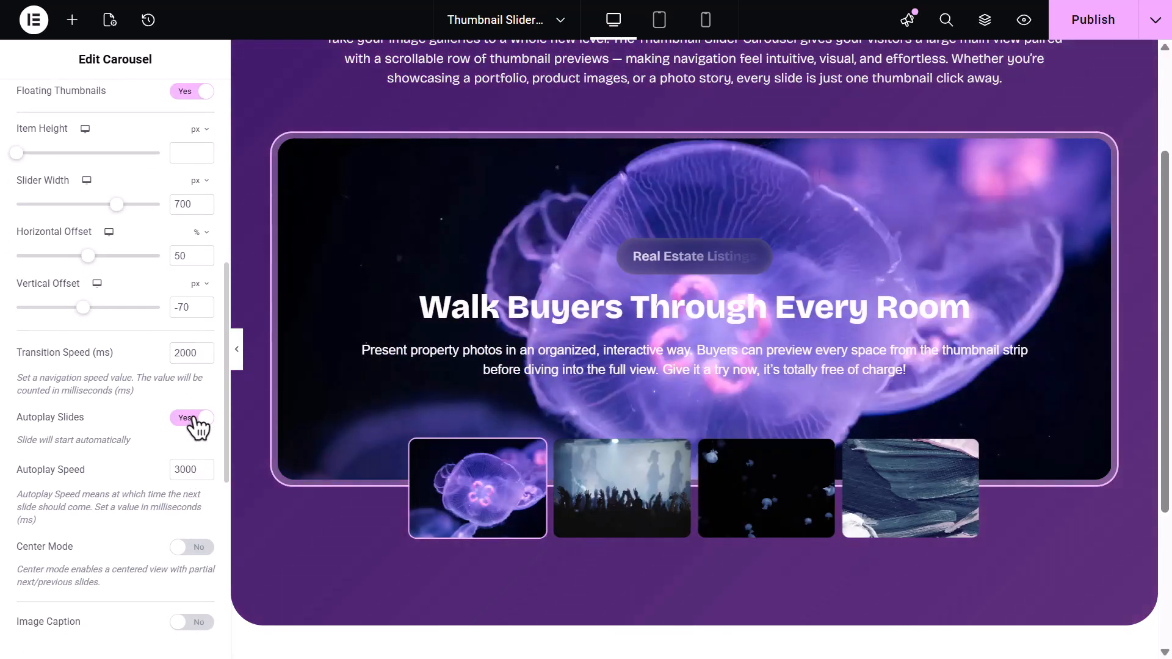
left_click(195, 419)
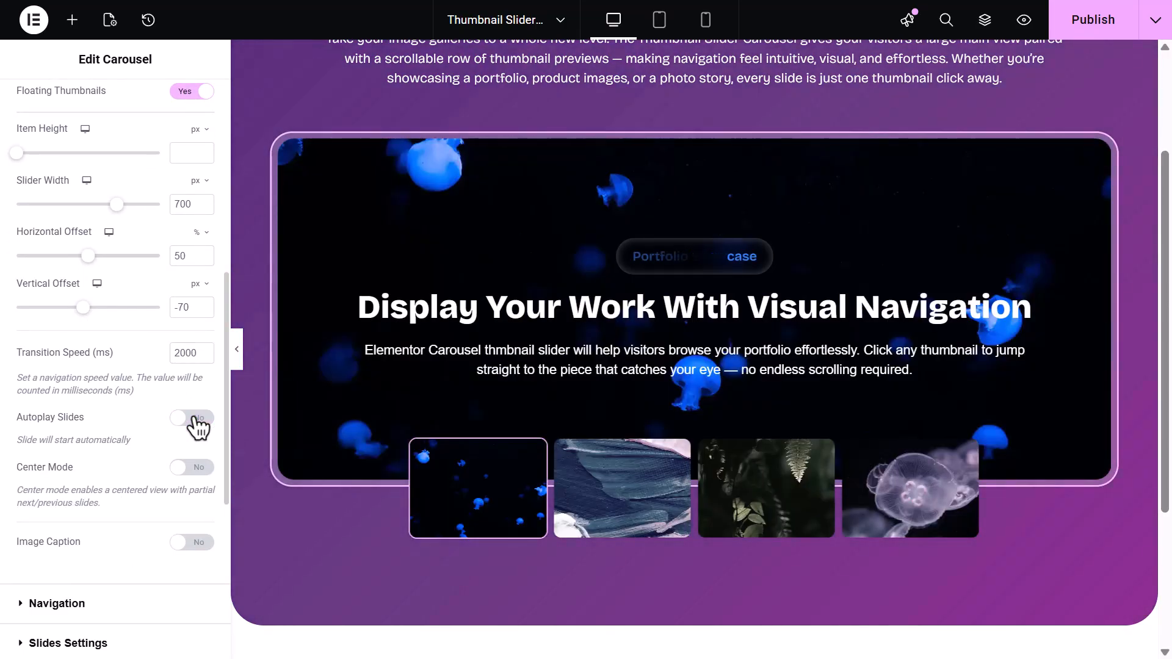
left_click(195, 419)
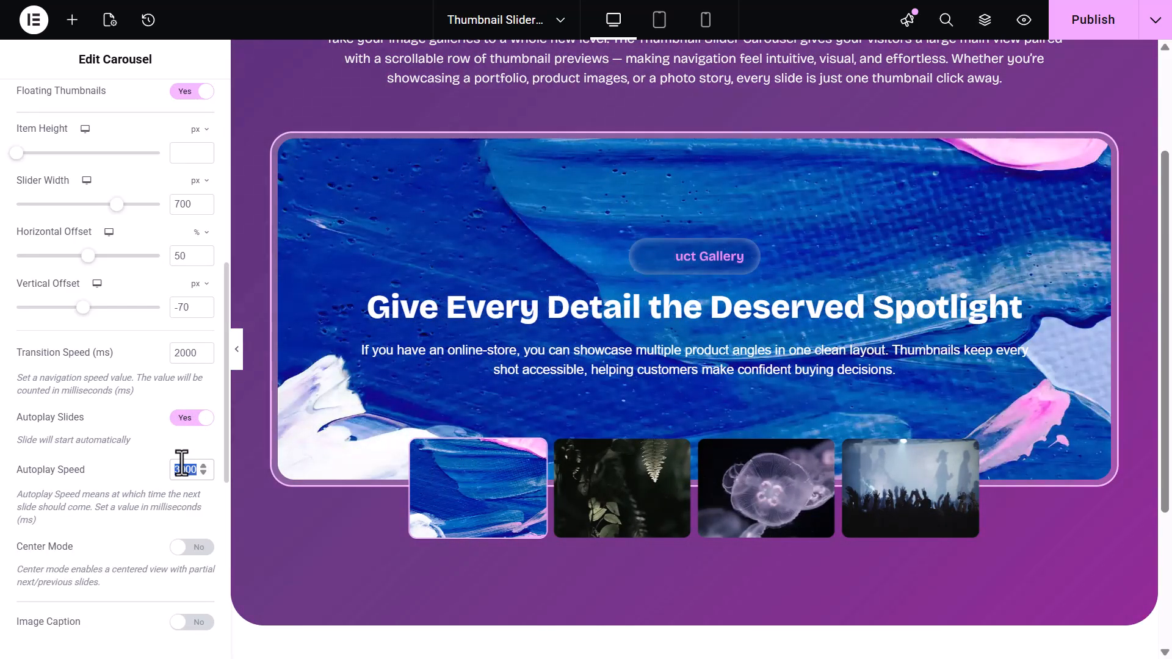
type("2000")
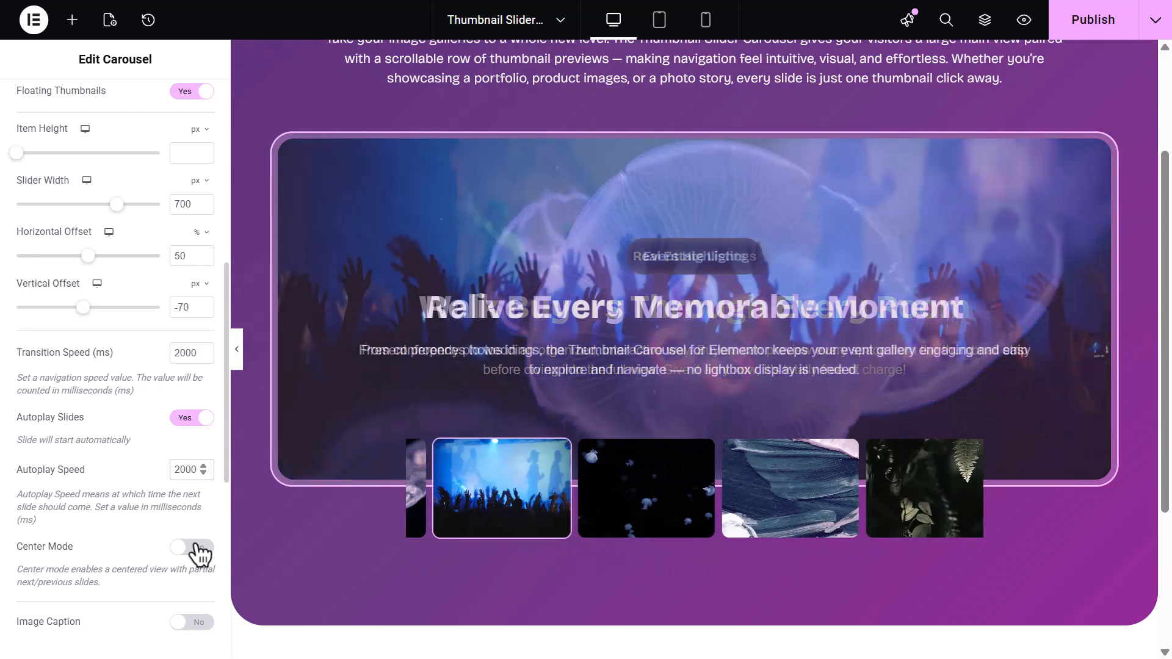
Try Center Mode with a Slides' Spacing of 15, then turn Center Mode off
left_click(197, 548)
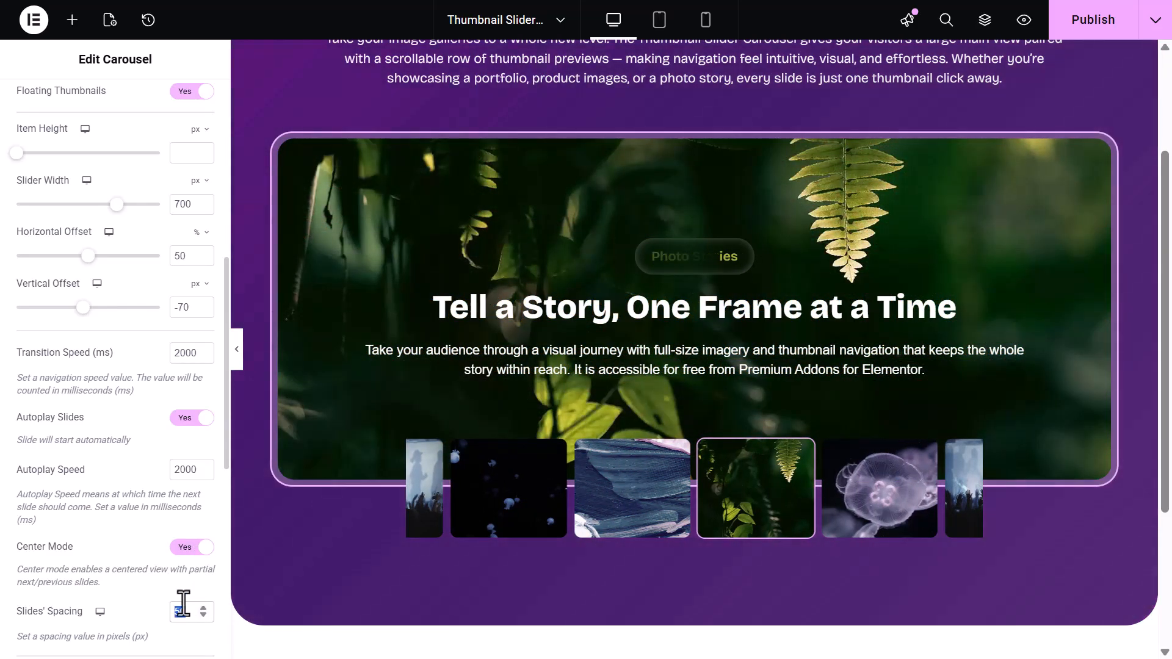
type("1")
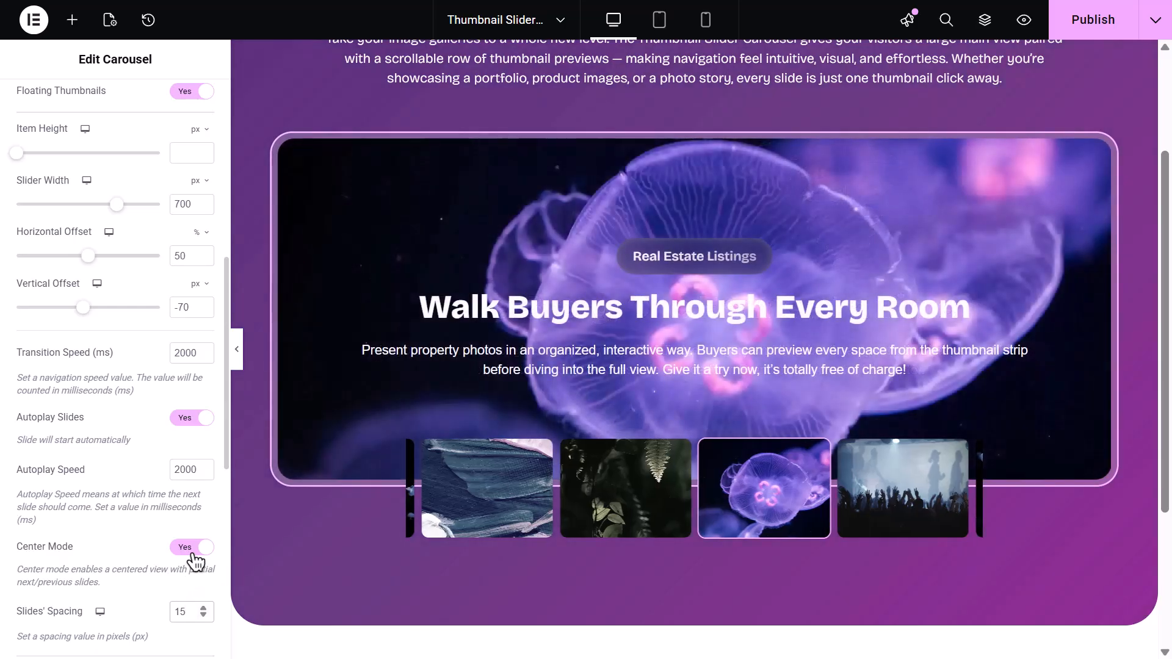
left_click(190, 548)
Enable thumbnail image captions with Overlay placement and try the Show on Hover toggle
scroll(193, 556, "down", 2)
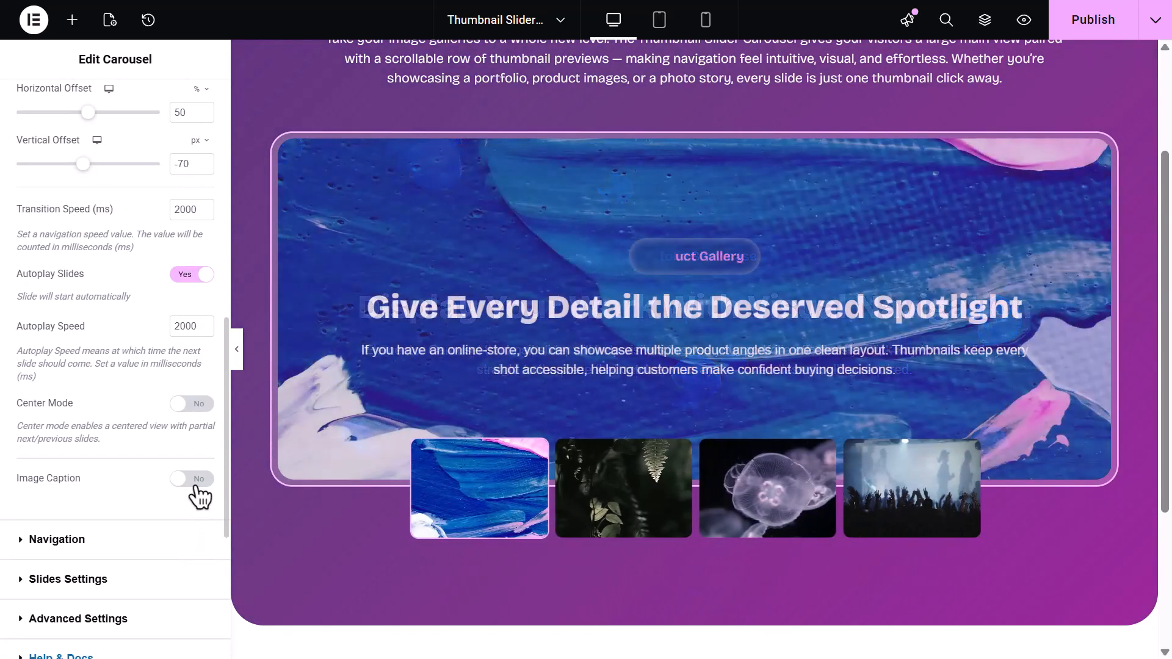
left_click(197, 483)
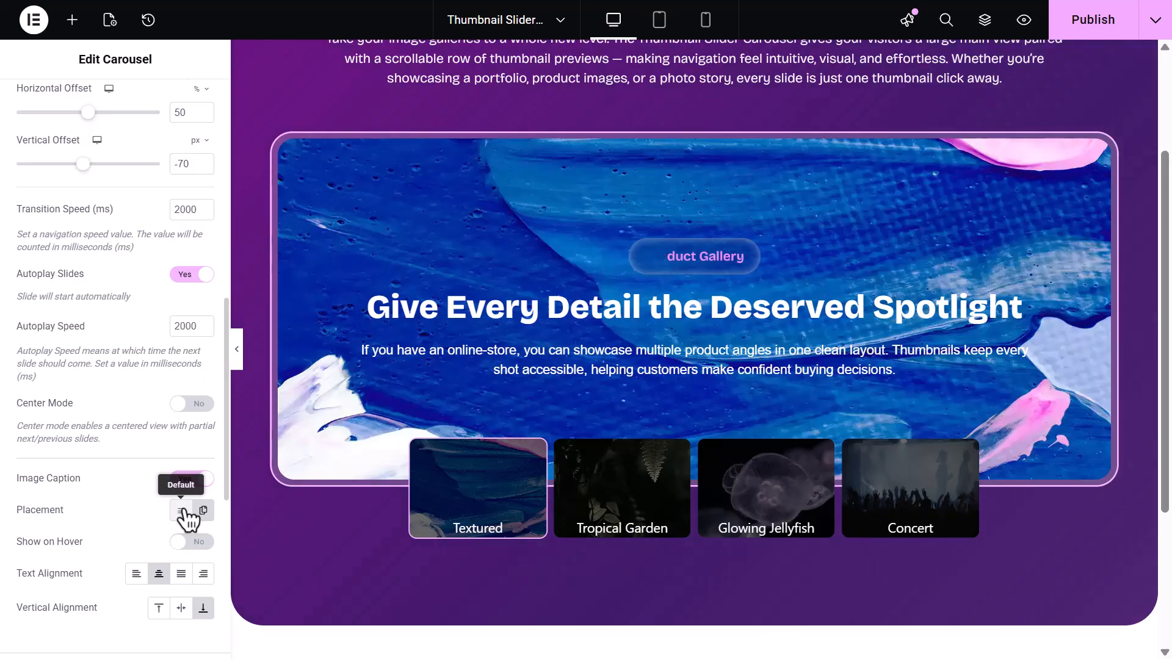
left_click(181, 509)
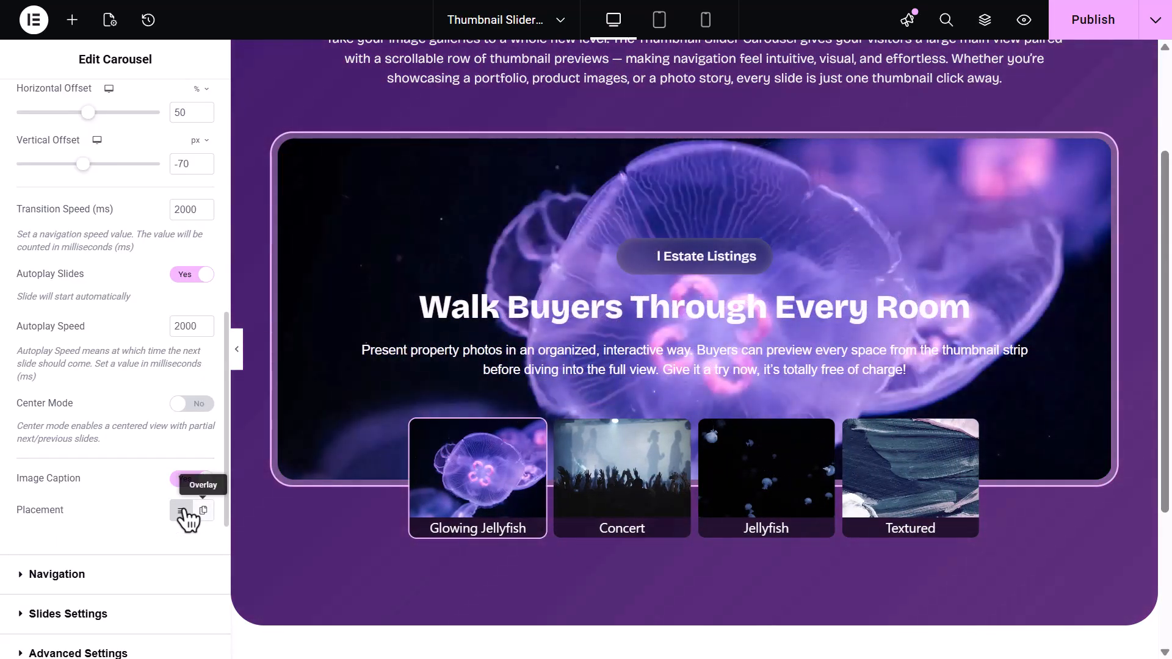
left_click(203, 510)
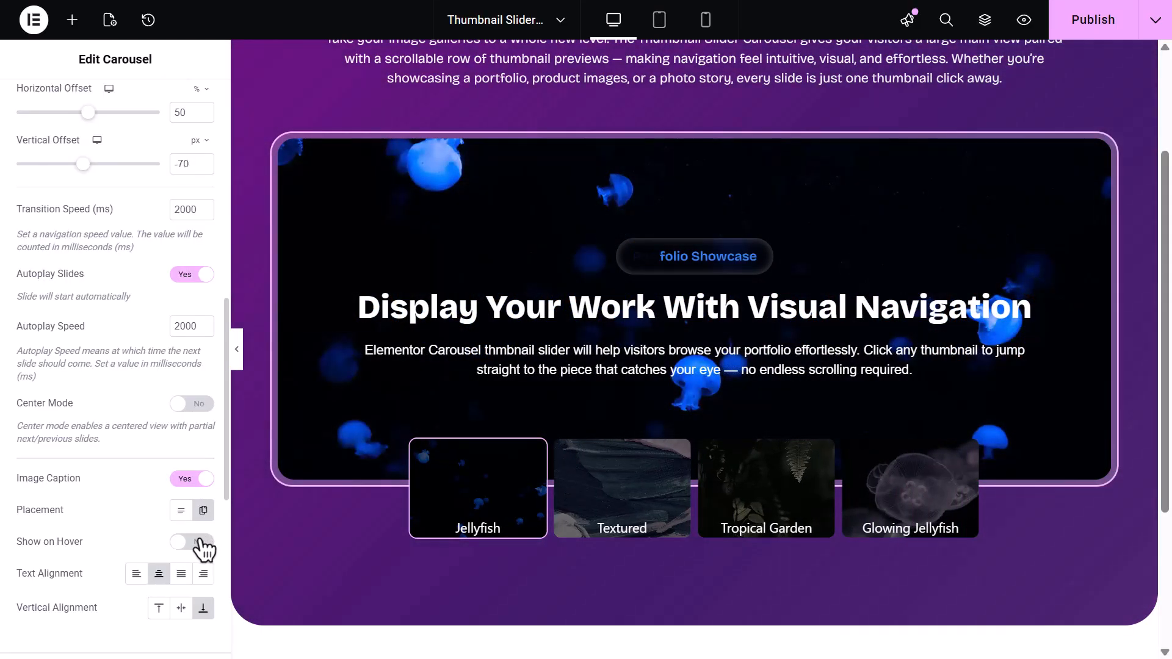
left_click(194, 542)
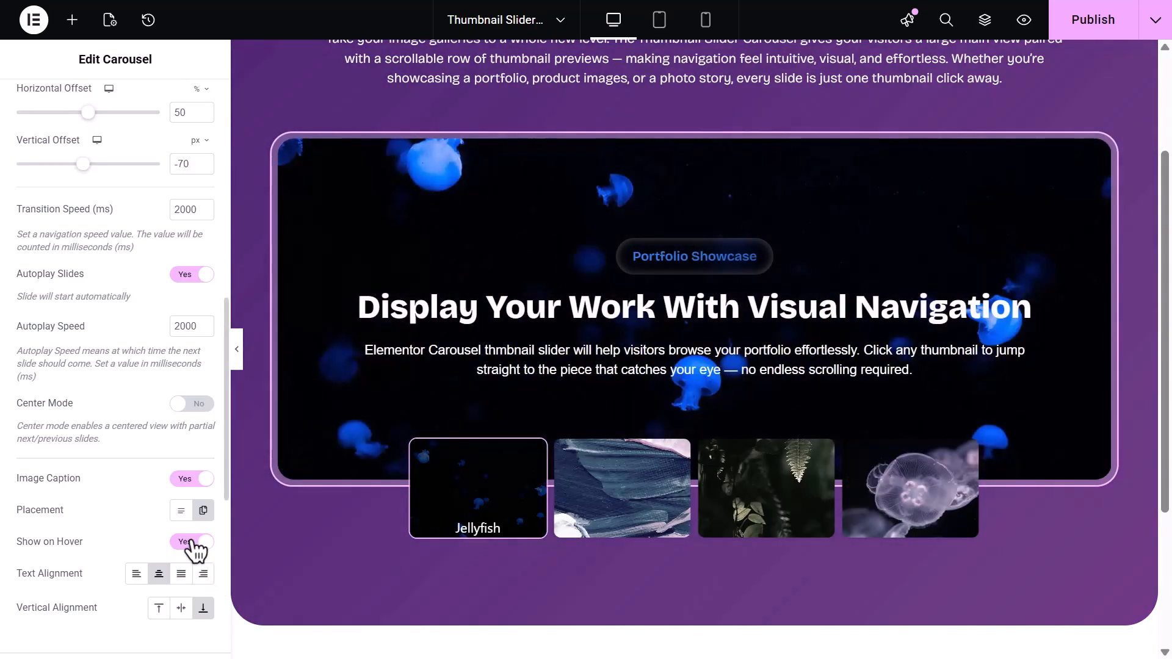
left_click(194, 543)
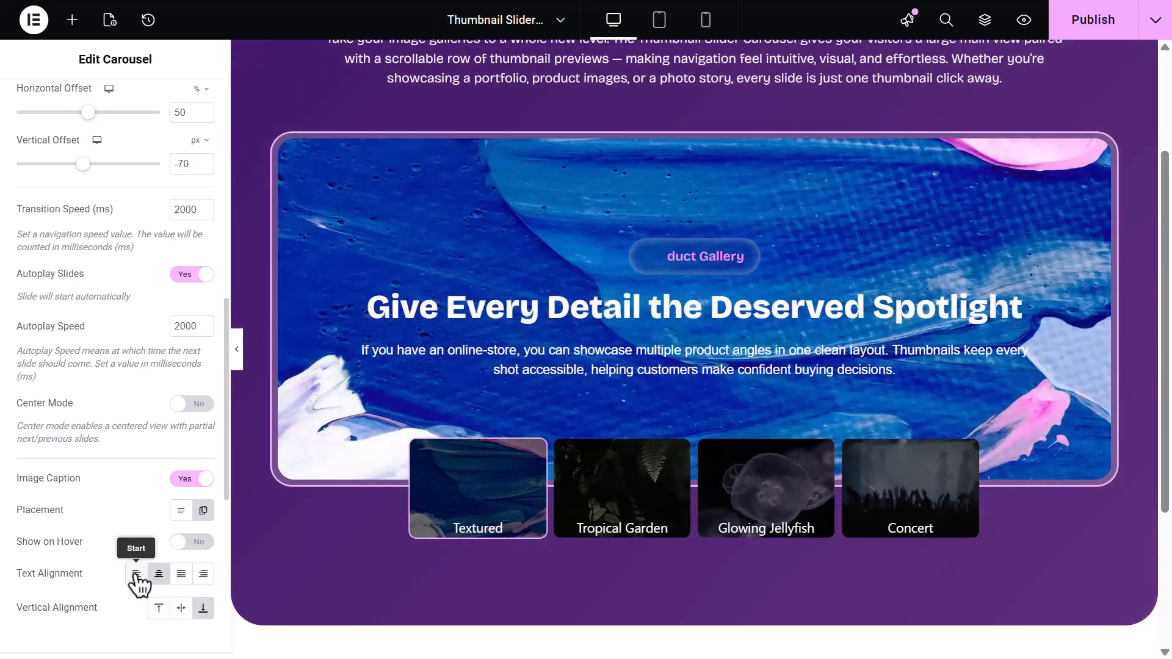
Set the caption text alignment to center and the vertical alignment to bottom
left_click(136, 577)
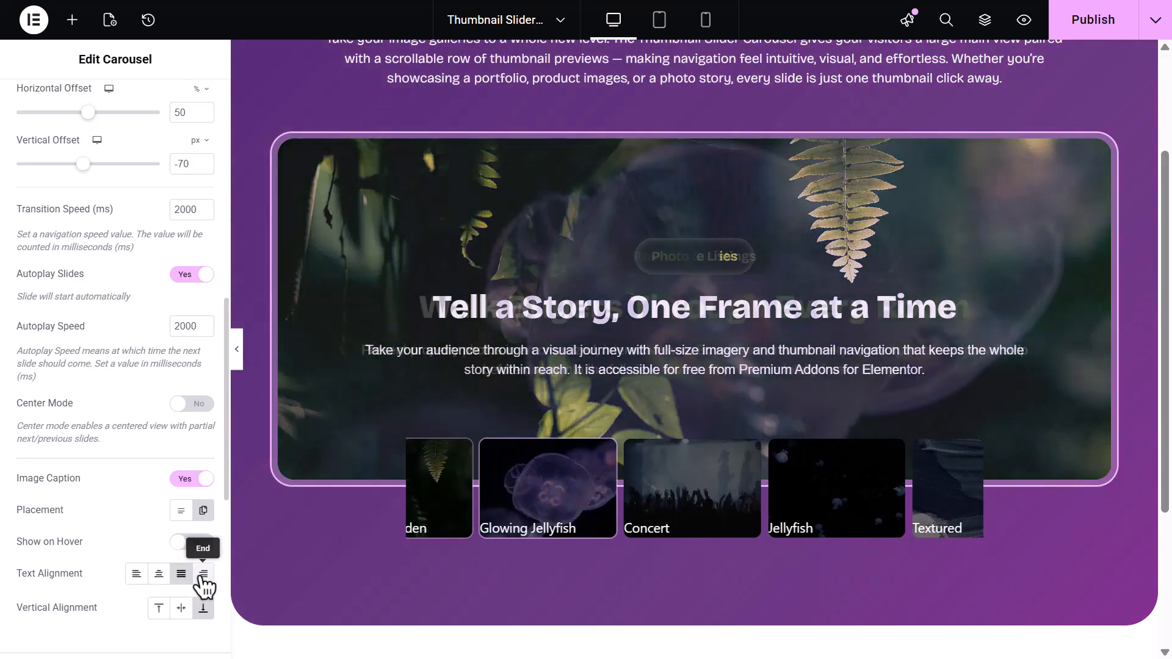
left_click(203, 575)
left_click(159, 574)
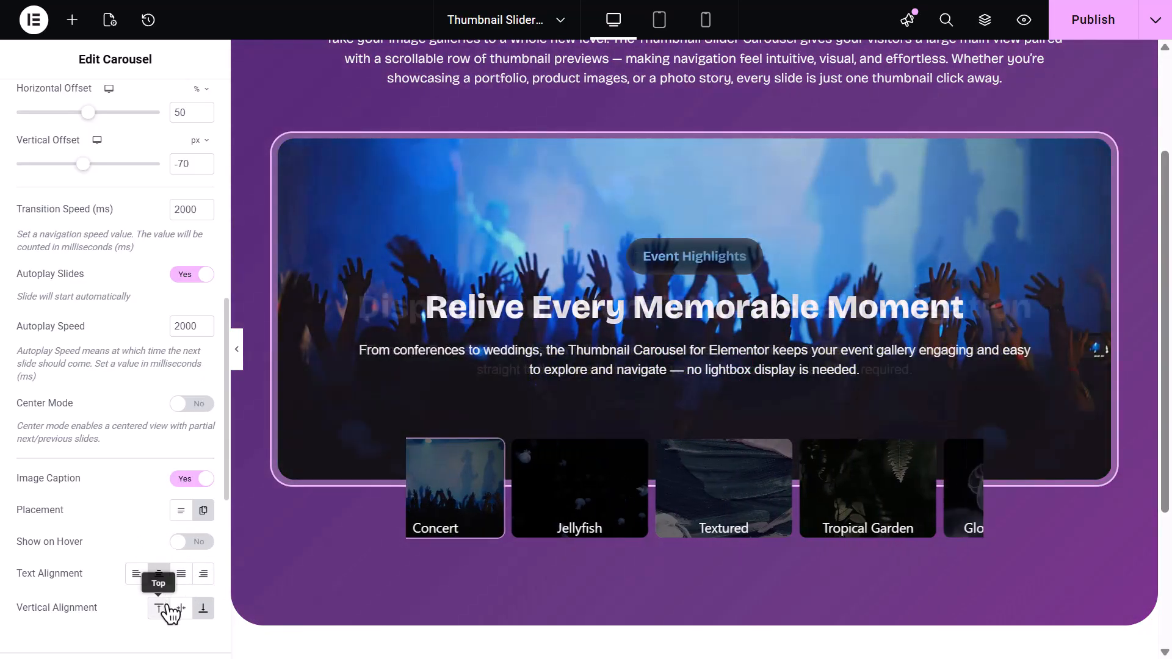
left_click(160, 607)
left_click(182, 607)
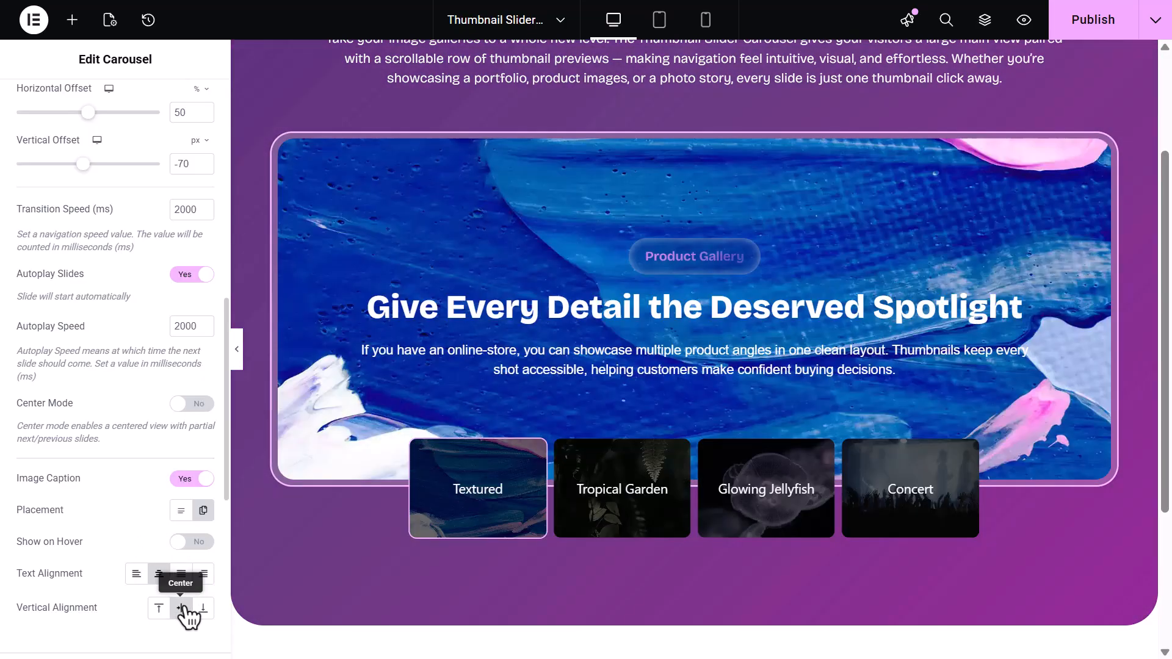
left_click(204, 609)
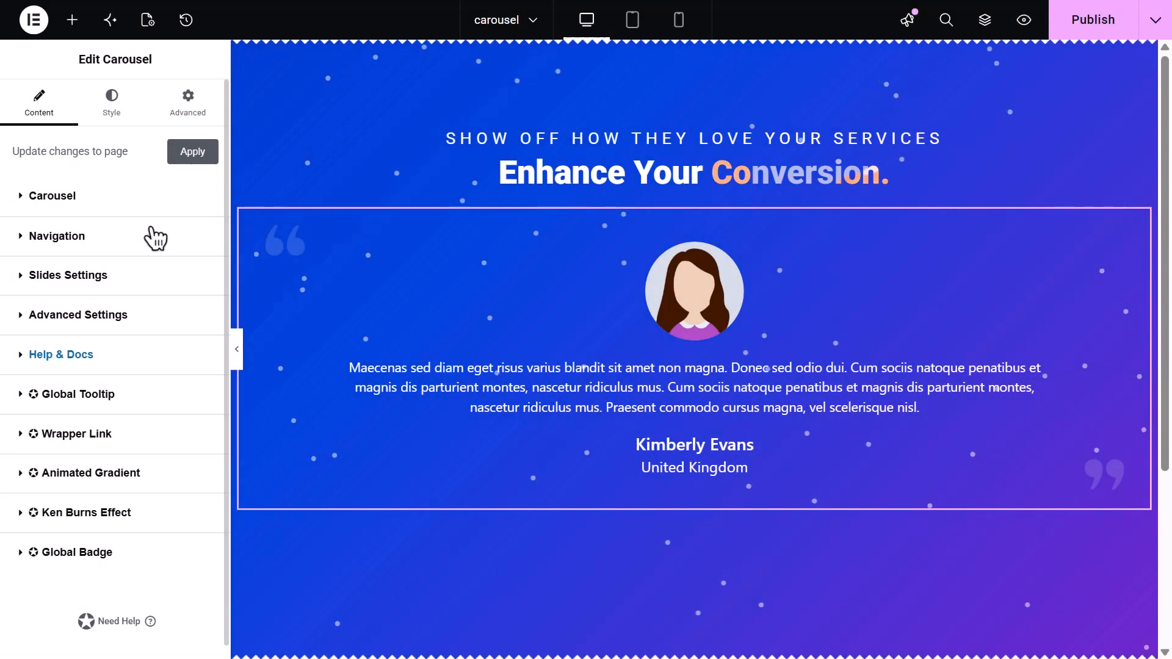
Set the testimonial carousel's navigation to Dots positioned Below Slides
left_click(154, 236)
left_click(176, 276)
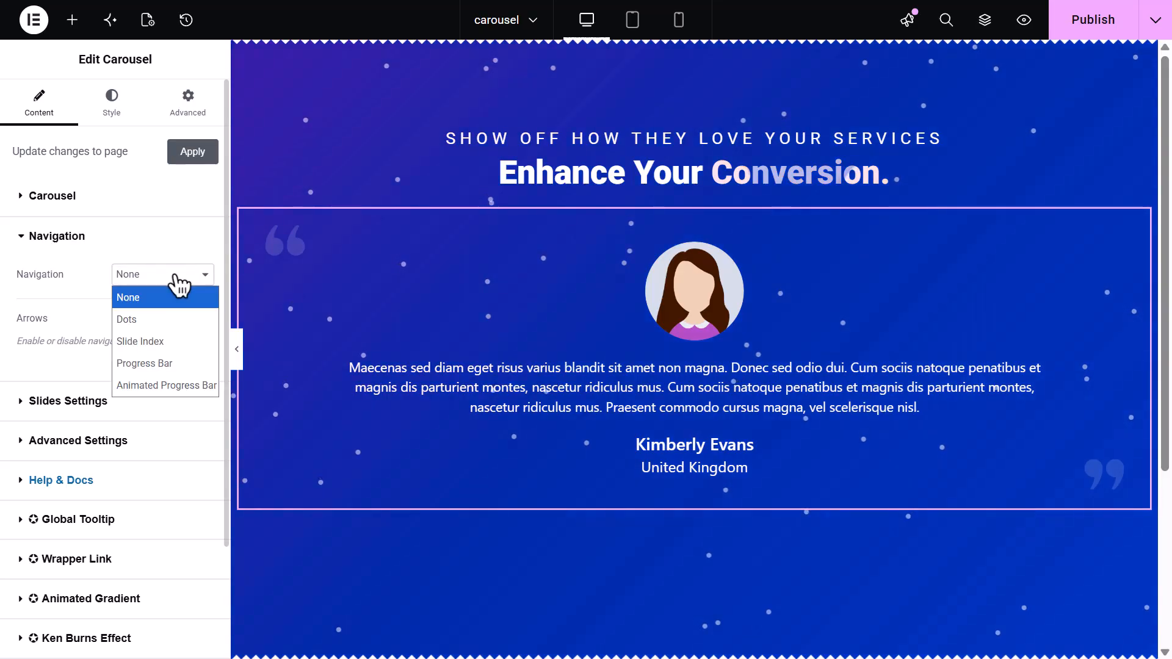
left_click(181, 319)
left_click(189, 322)
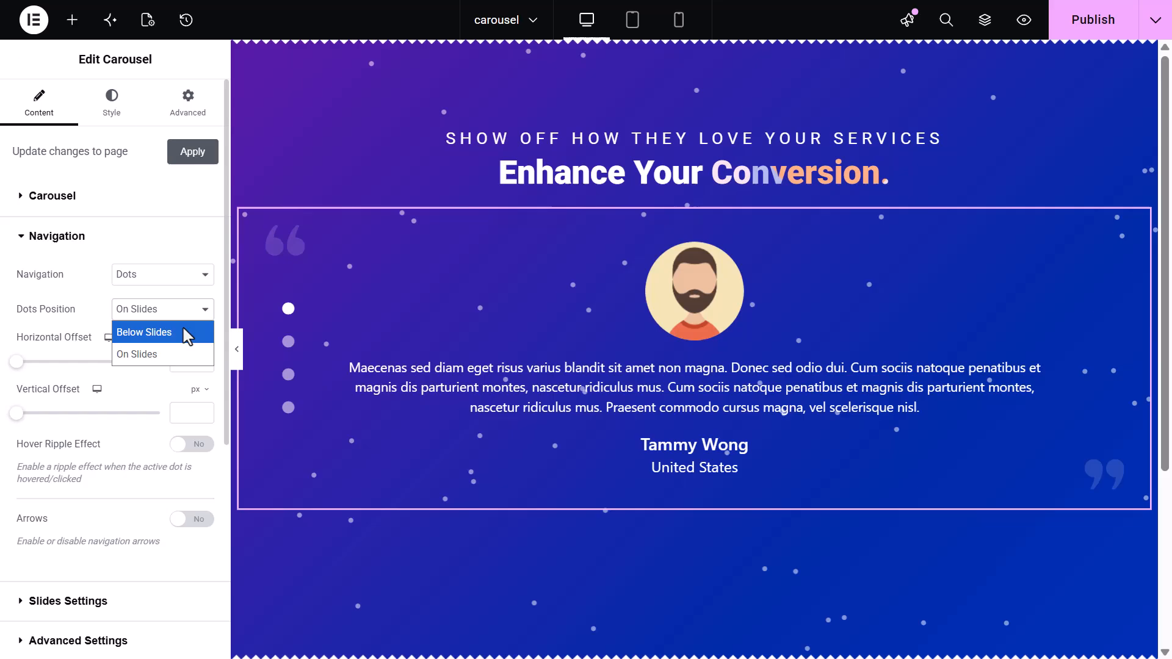
left_click(183, 332)
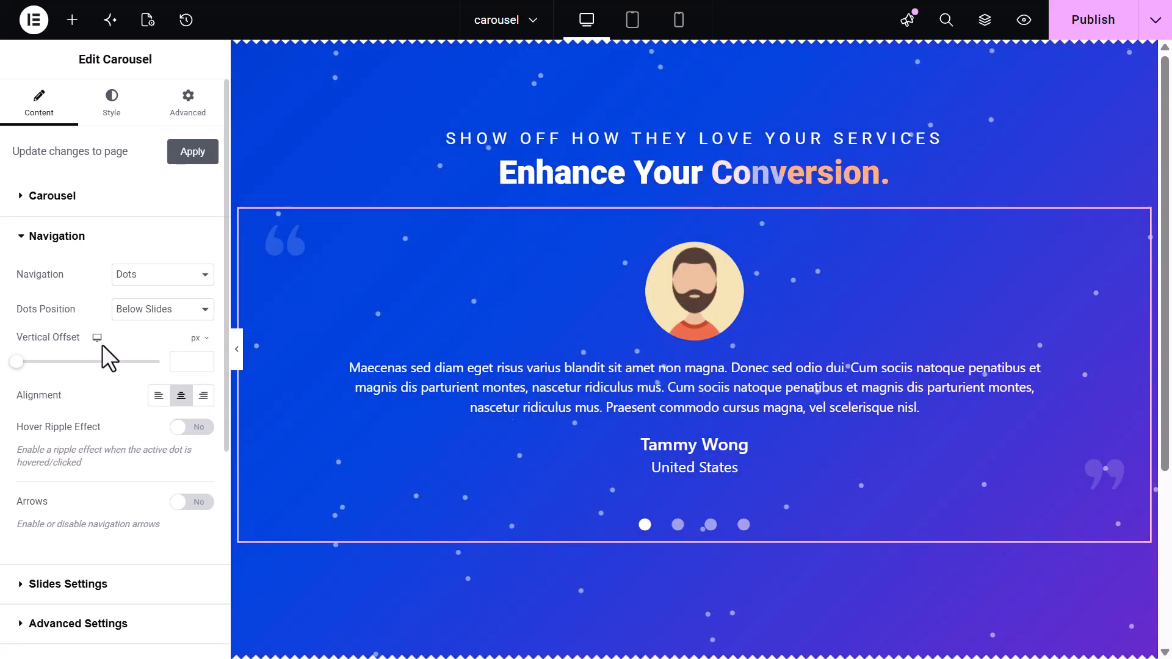
Try the dots' vertical offset and alignment options, settling on center alignment
left_click_drag(19, 365, 55, 366)
key("ctrl+z")
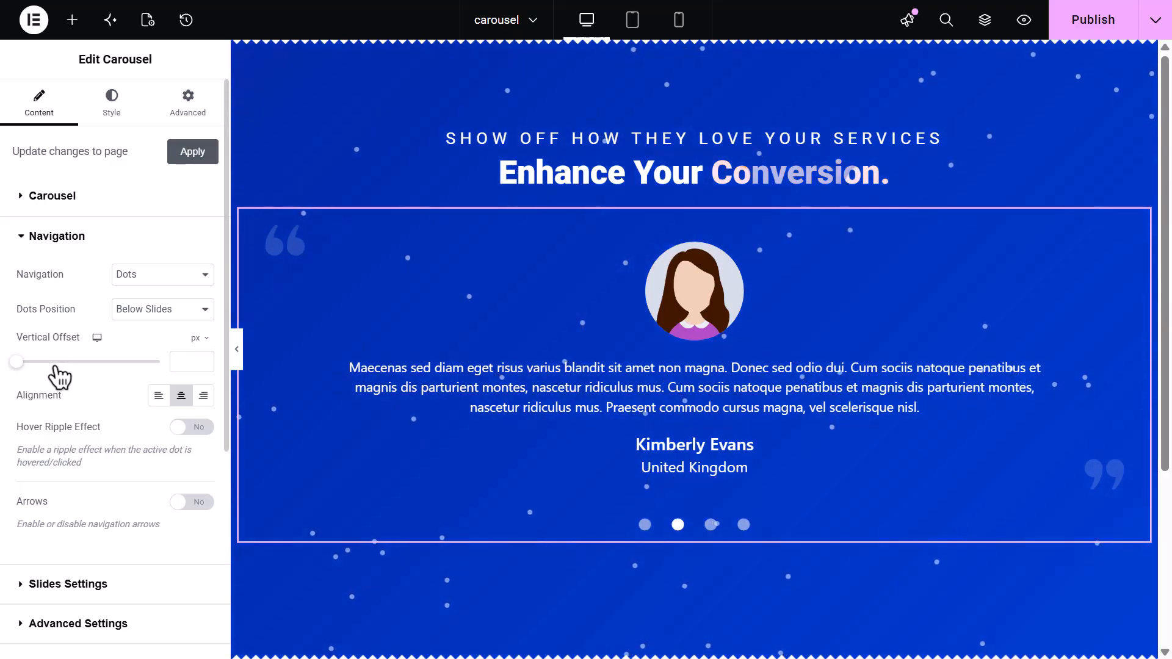
left_click(157, 402)
left_click(183, 402)
left_click(210, 403)
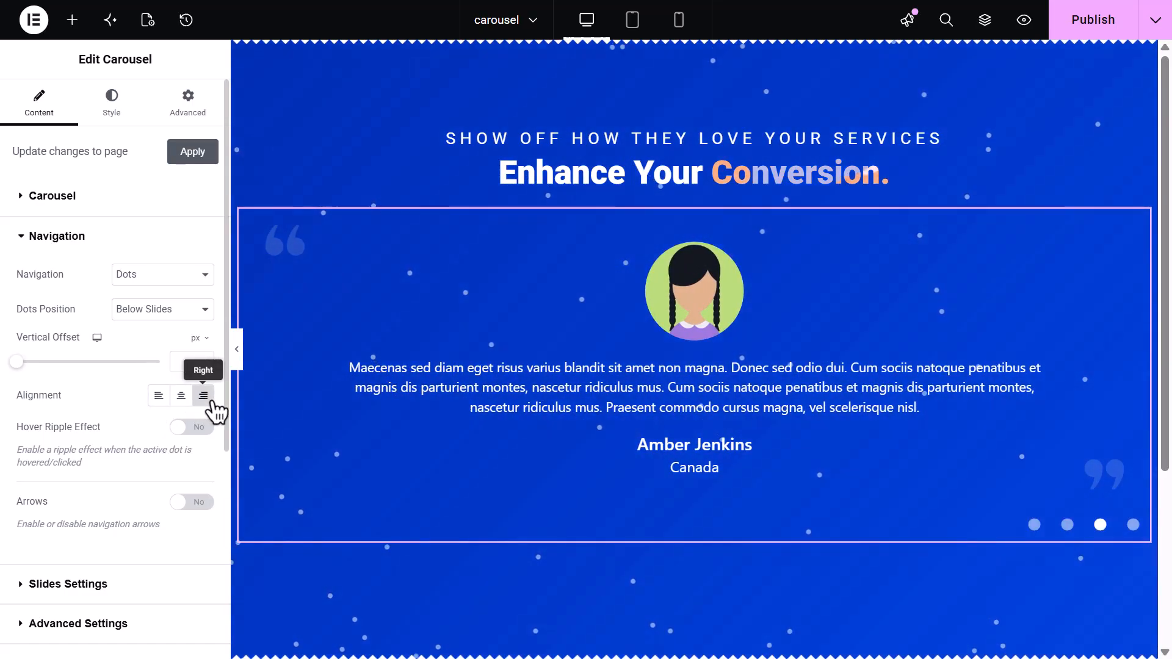
left_click(182, 403)
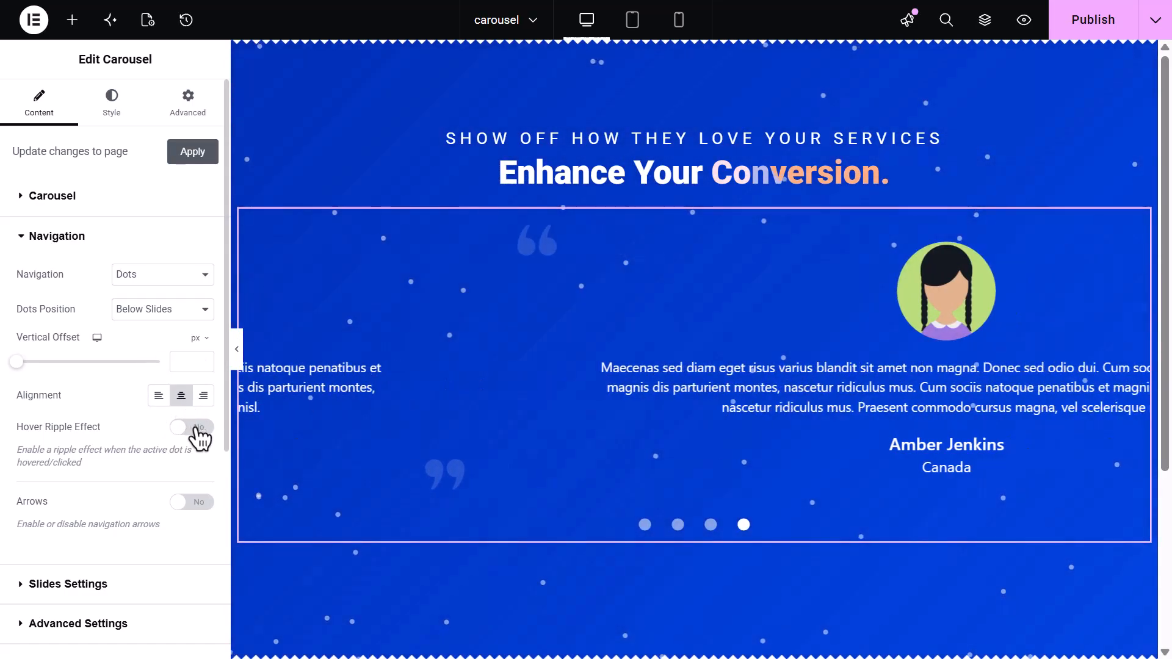
Enable the dots' Hover Ripple Effect and jump to the second slide using its dot
left_click(196, 428)
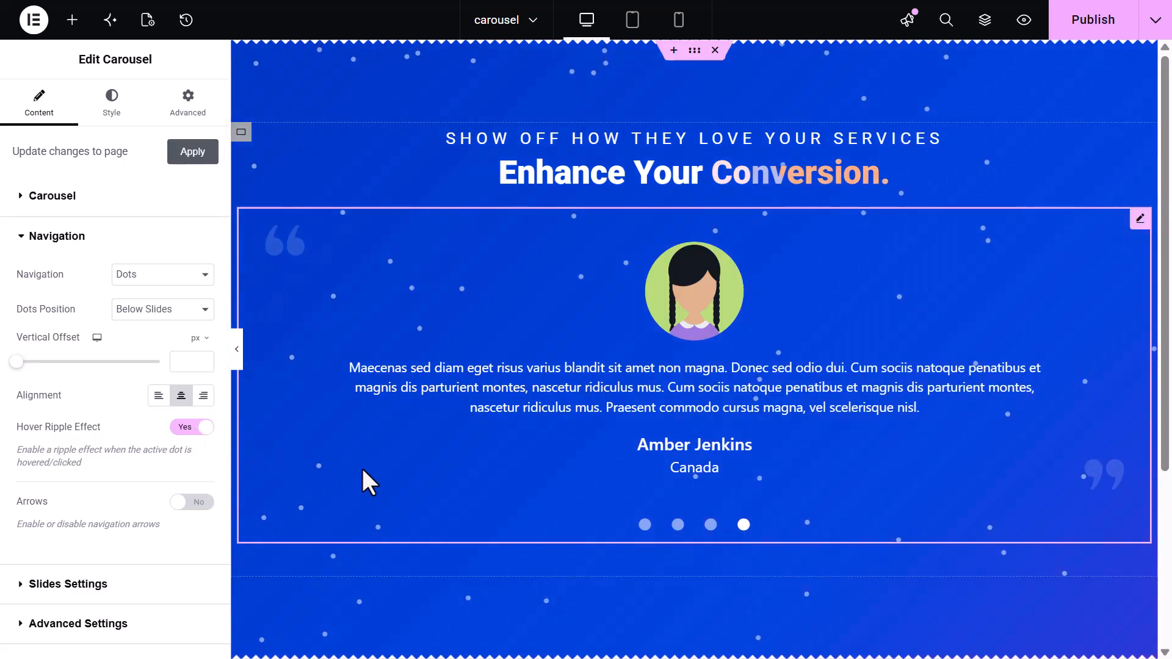
left_click(678, 526)
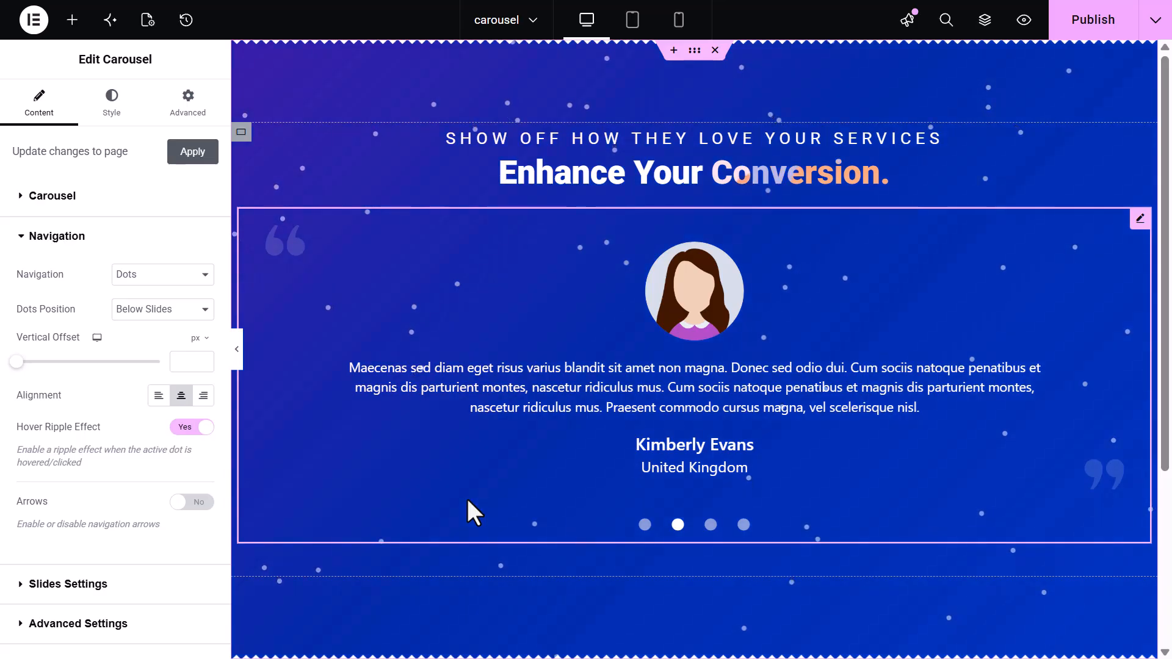
Try the Slide Index, Progress Bar and Animated Progress Bar navigation types, finally setting navigation to None
left_click(176, 287)
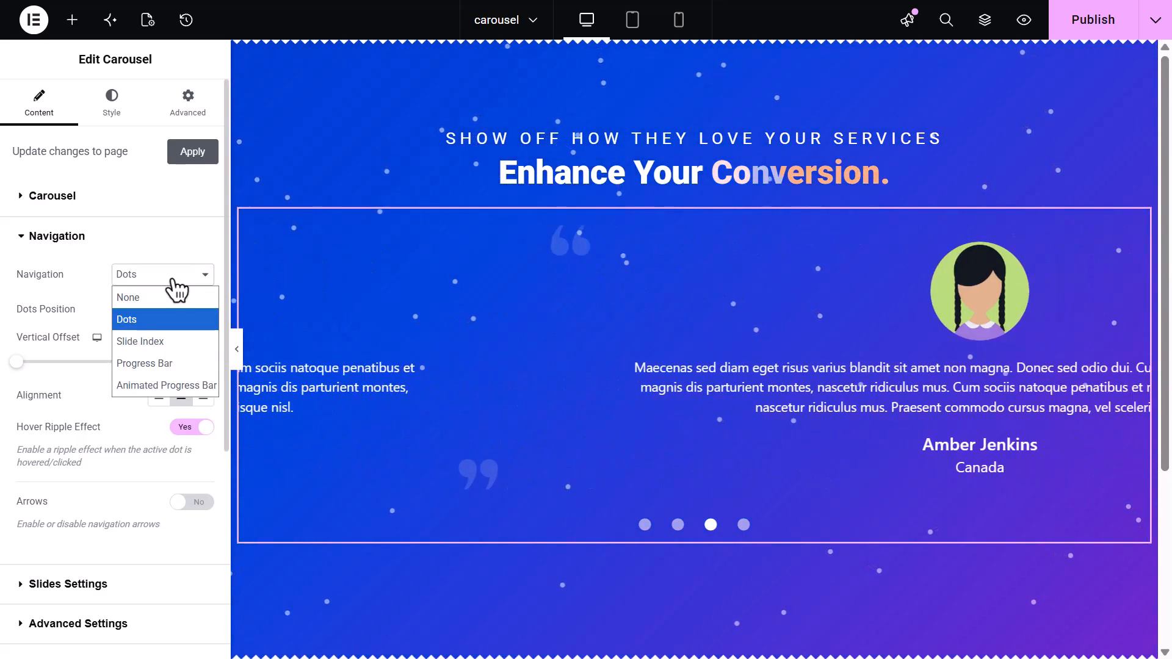
left_click(178, 341)
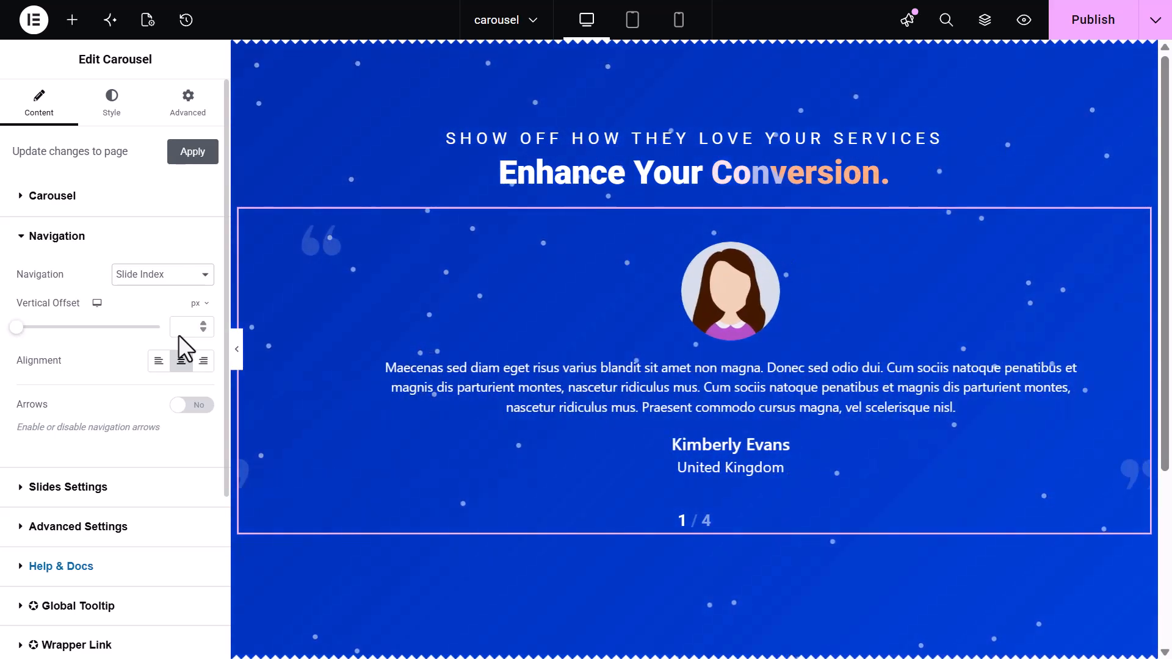
left_click(176, 276)
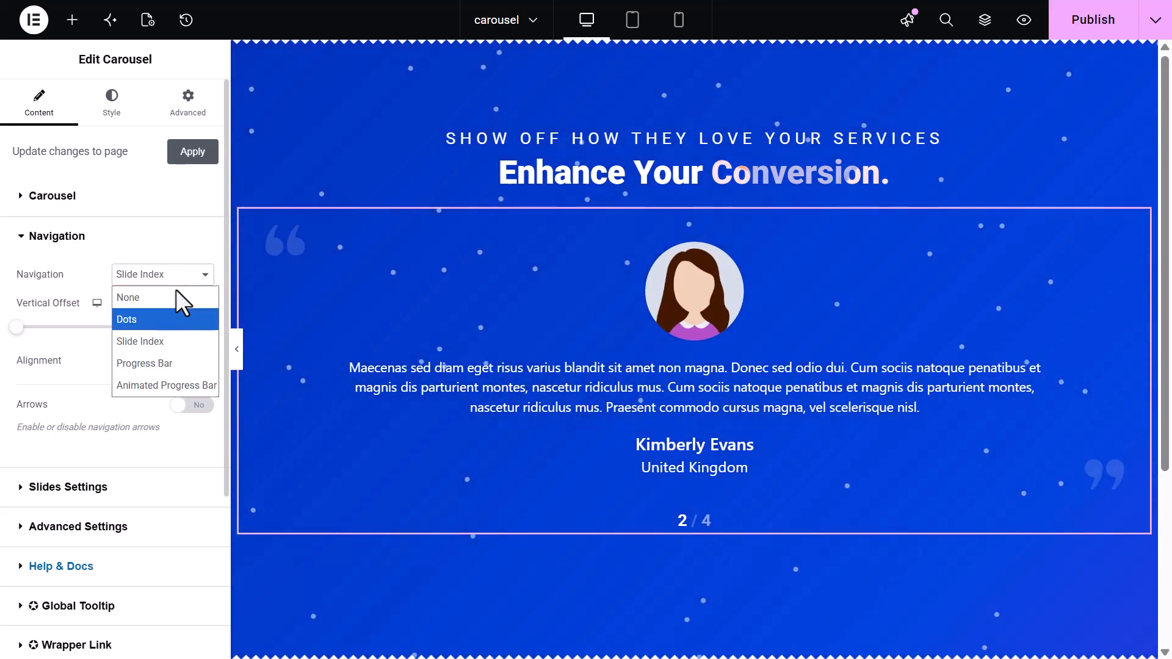
left_click(167, 363)
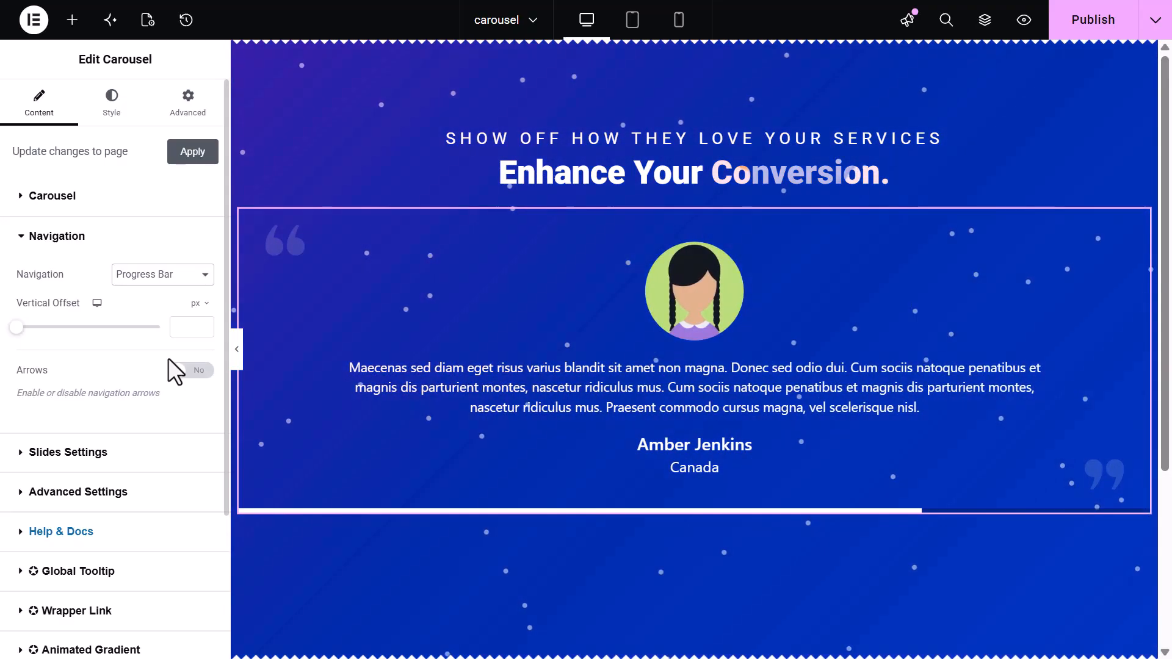
left_click(180, 274)
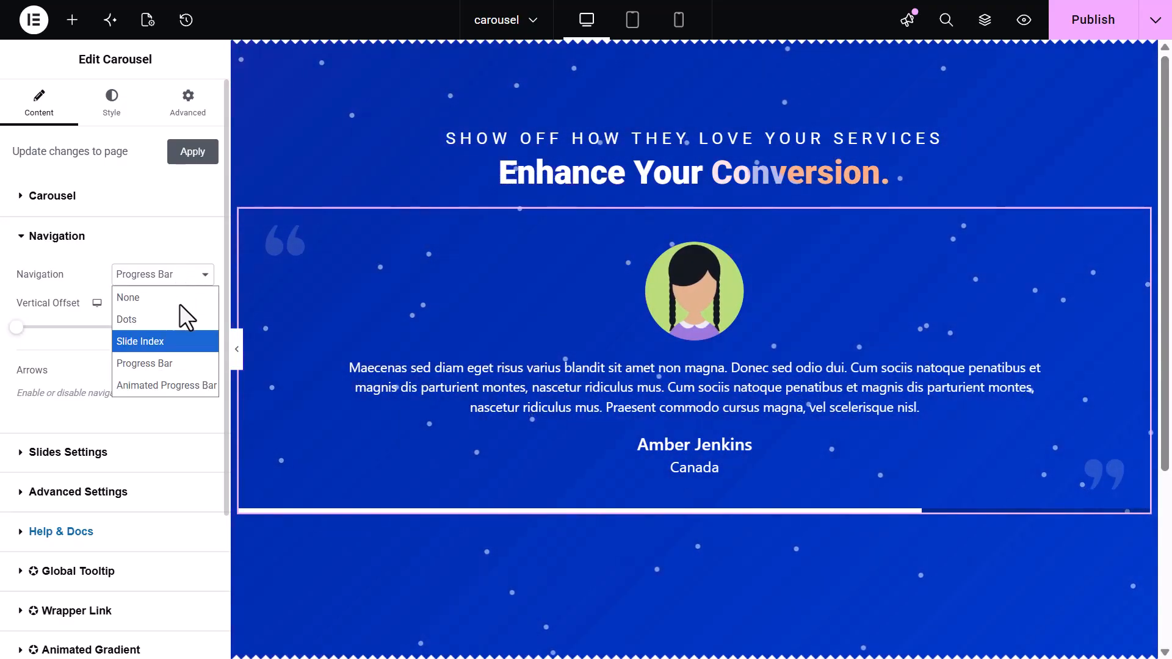
left_click(180, 382)
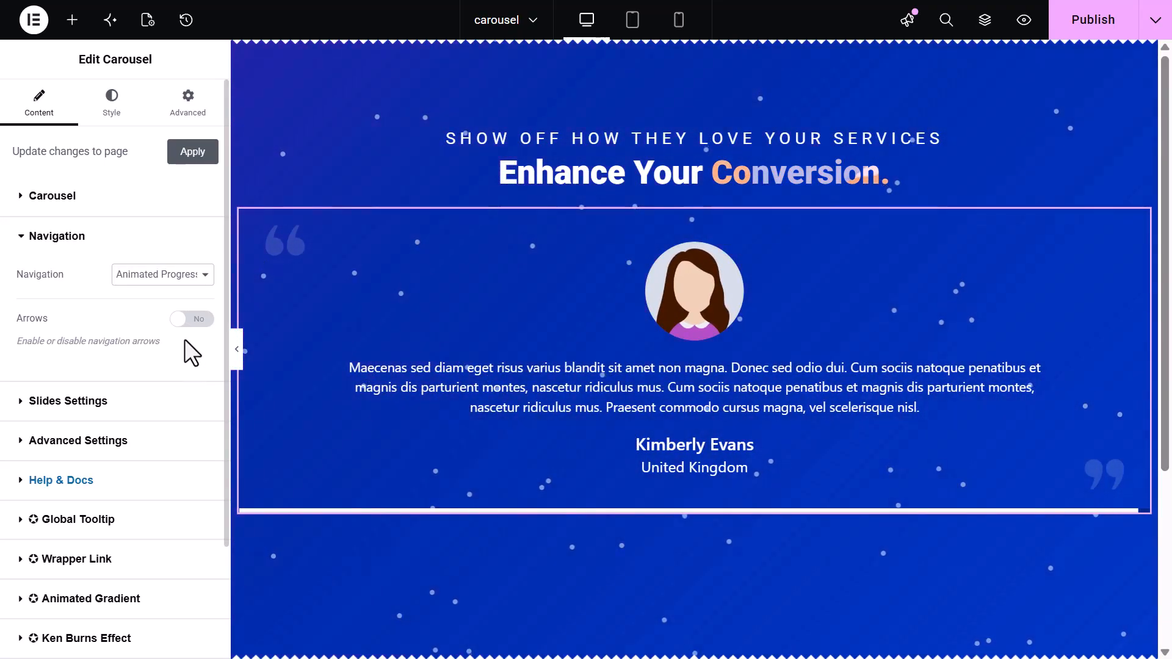
left_click(183, 275)
left_click(182, 293)
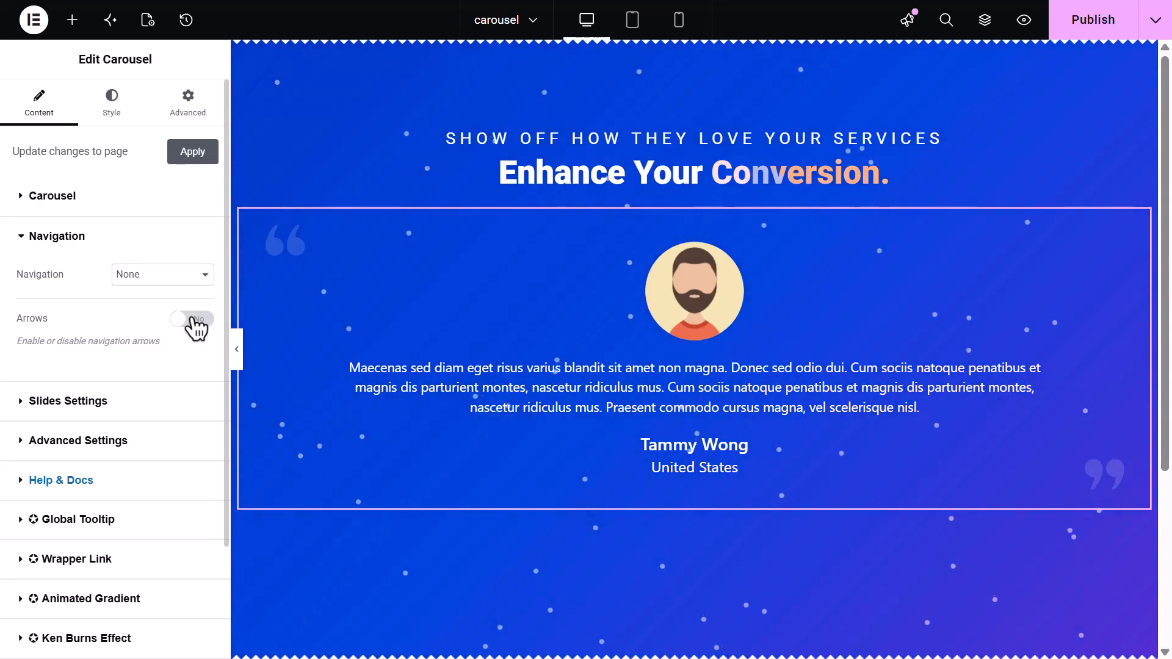
Enable navigation arrows and test the previous arrow on the carousel preview
left_click(194, 319)
left_click(280, 361)
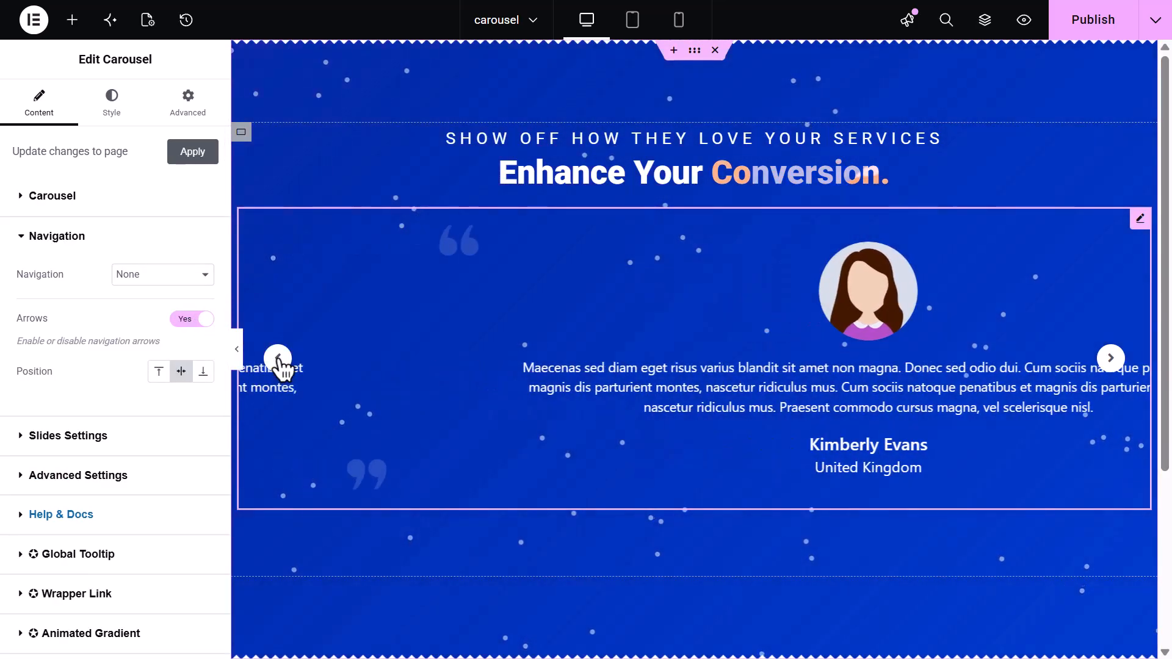
left_click(278, 359)
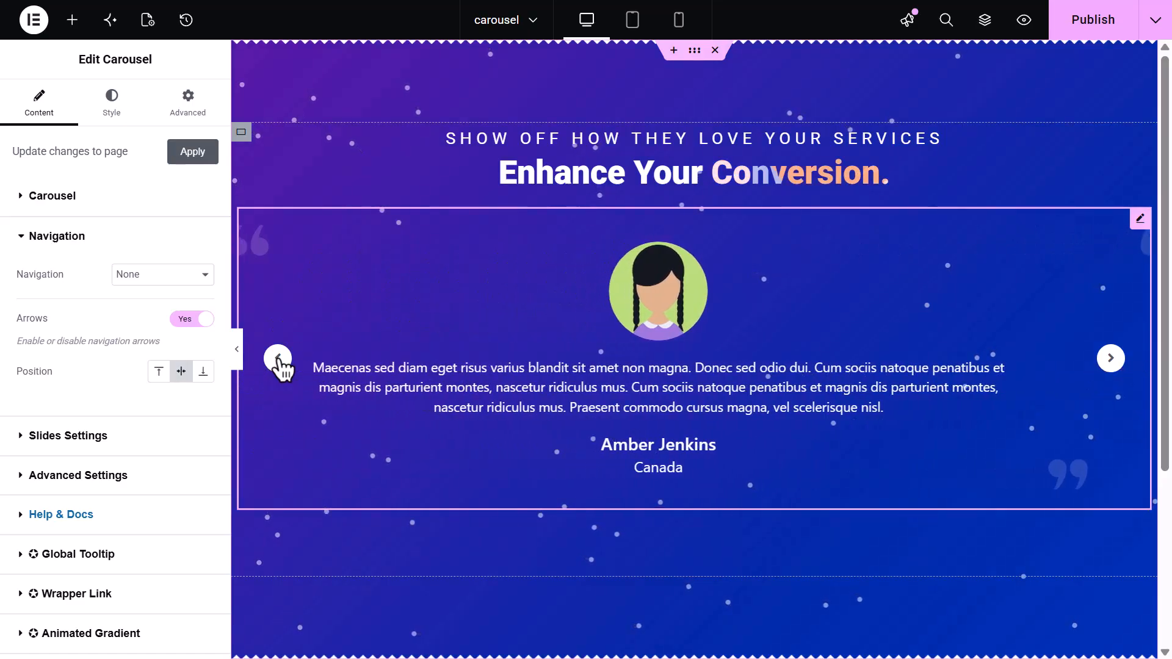
Try the arrow position and alignment options, settling on bottom position with end alignment
left_click(160, 373)
left_click(182, 373)
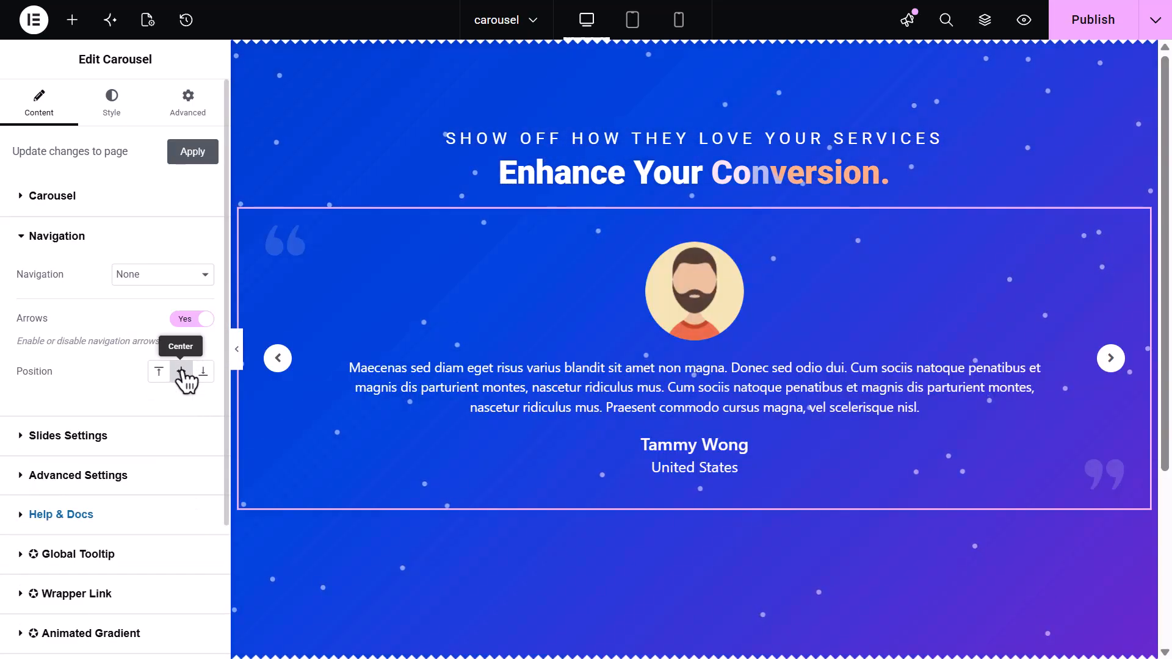
left_click(205, 374)
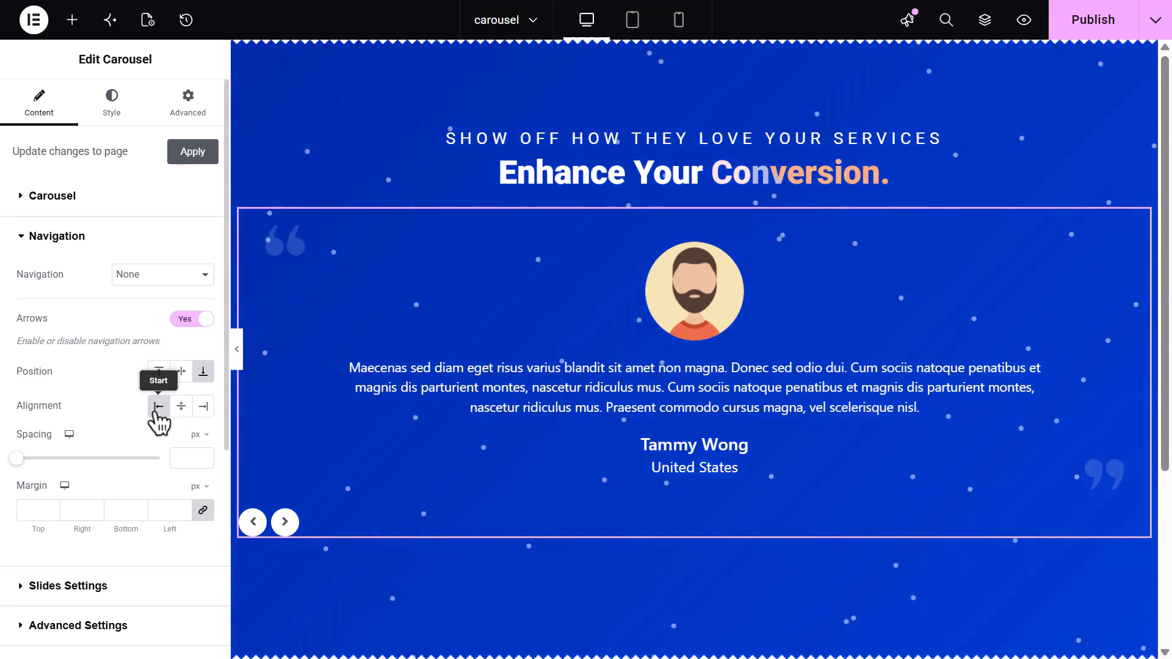
left_click(182, 414)
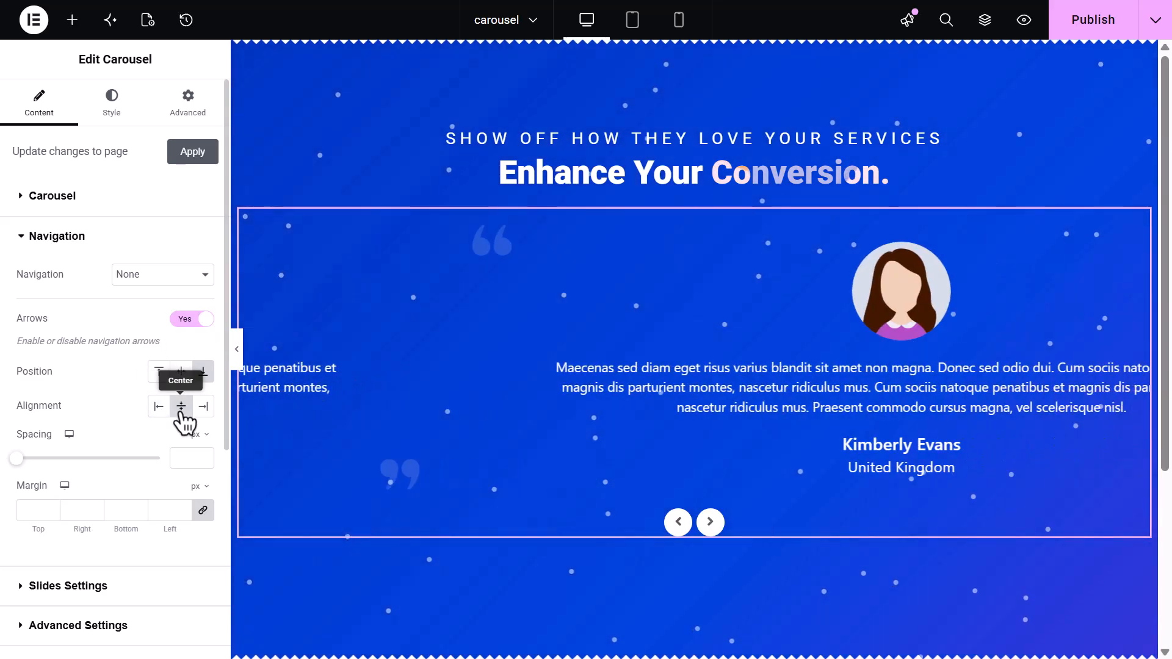
left_click(204, 409)
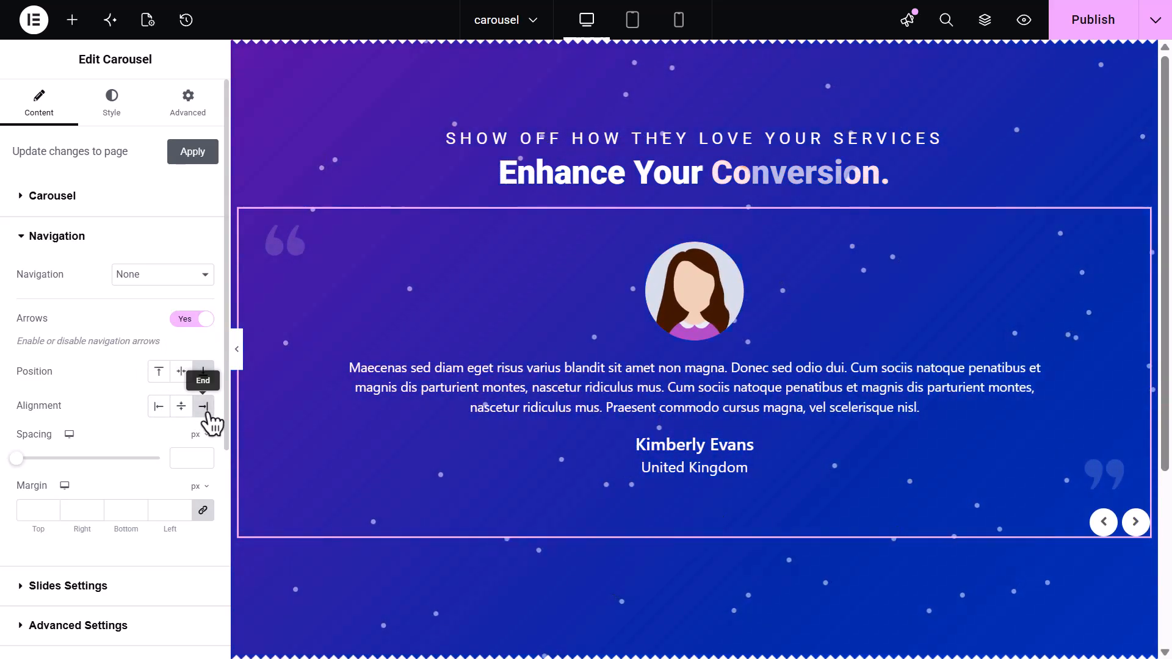
Adjust the arrows' spacing and set their margin to 24 px on all sides
left_click_drag(16, 458, 50, 458)
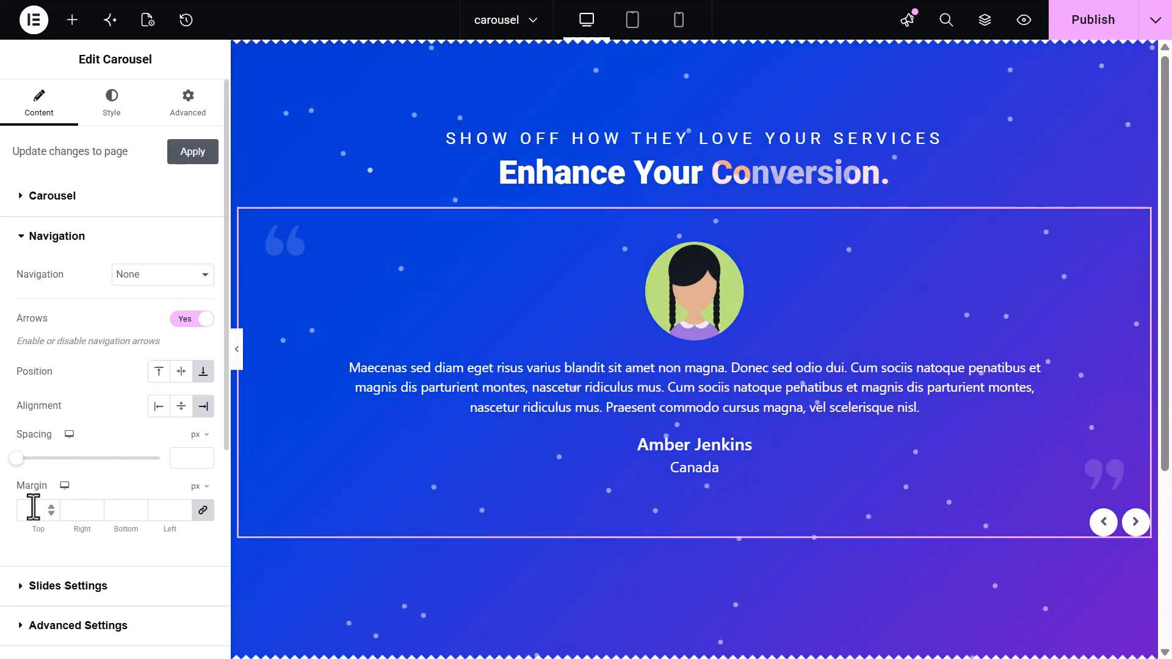
scroll(34, 509, "up", 20)
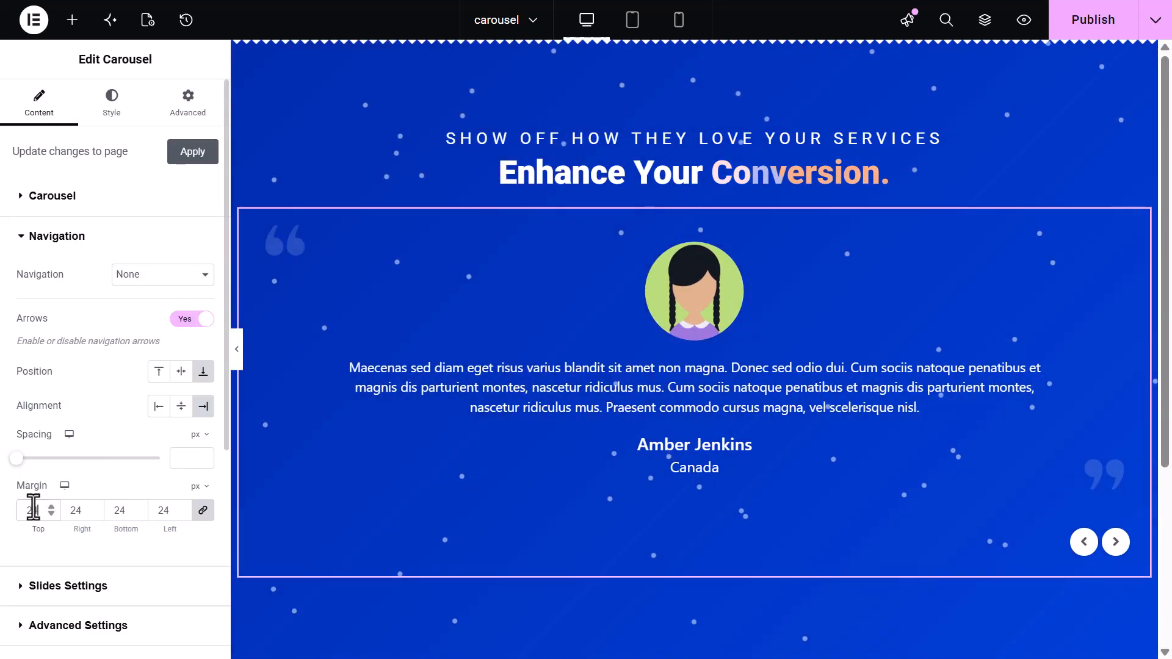
scroll(34, 507, "up", 12)
scroll(33, 507, "down", 20)
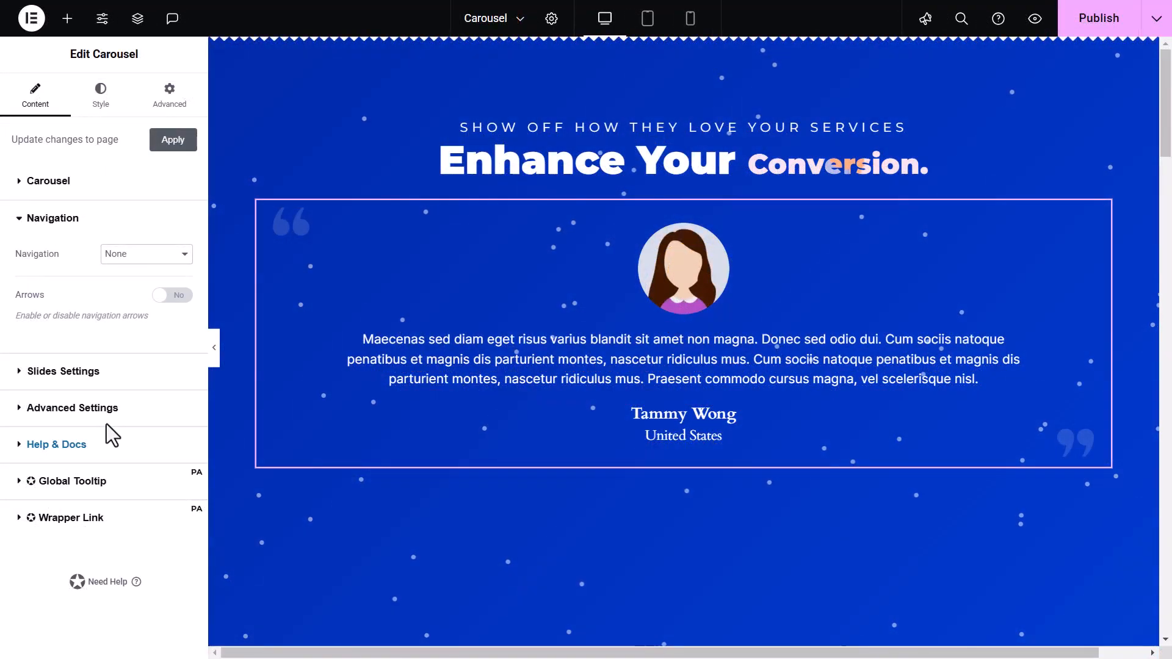
In Slides Settings, enable the Fade transition and try the Zoom Effect toggle, leaving it off
left_click(156, 372)
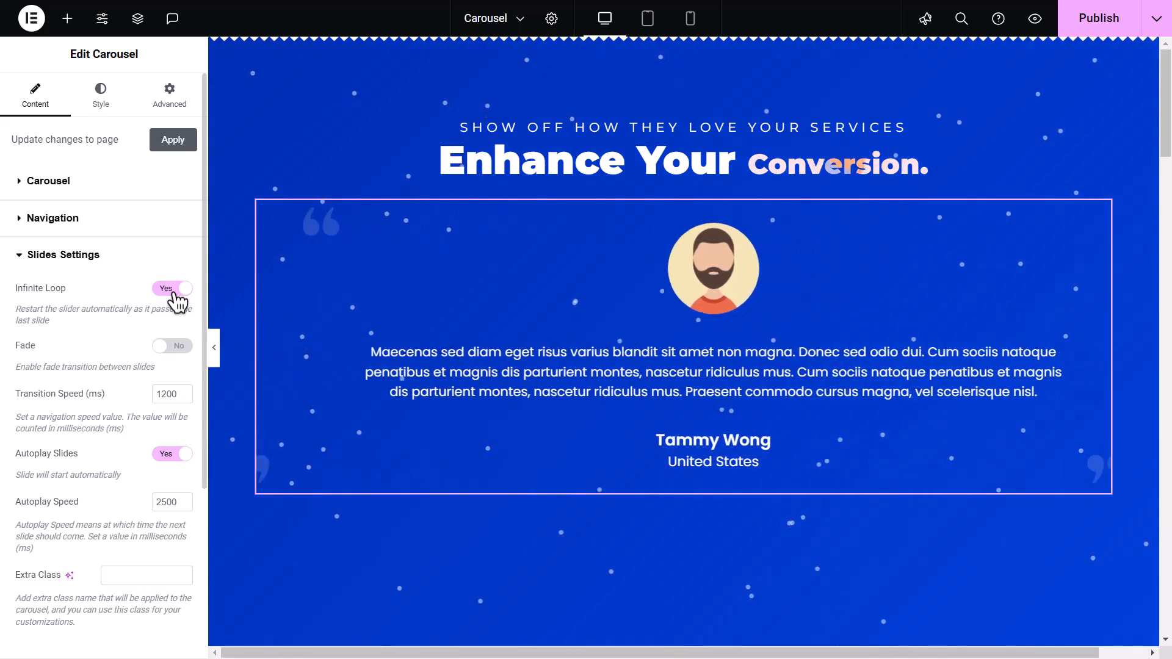
left_click(173, 346)
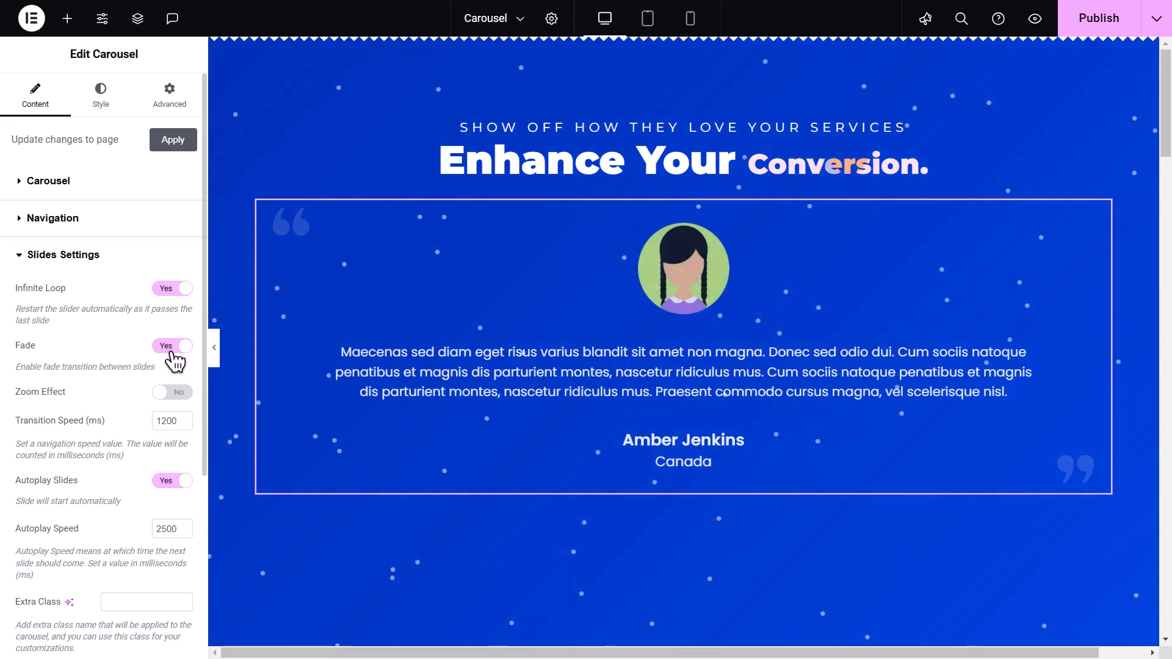
left_click(180, 394)
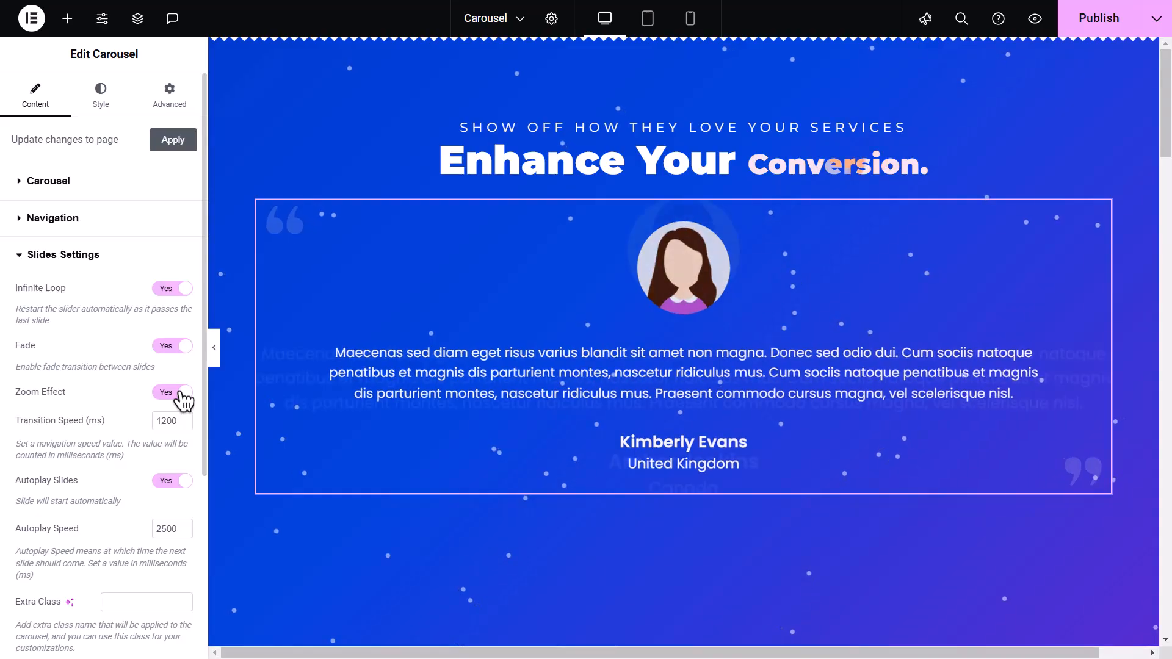
left_click(181, 394)
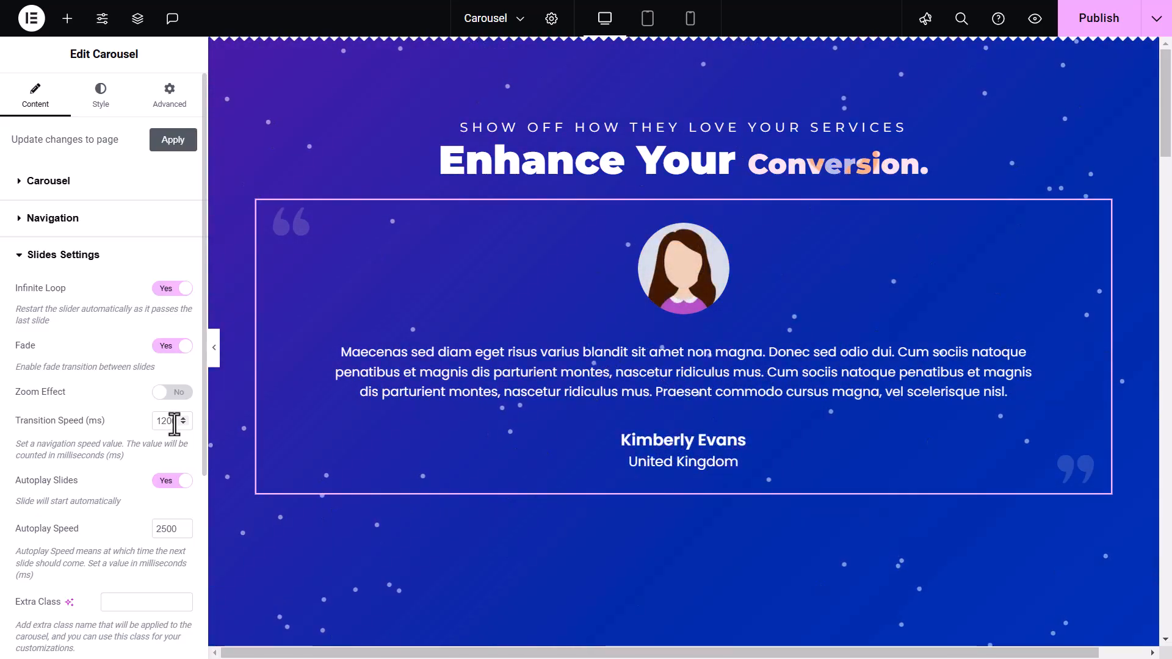
Toggle Autoplay Slides off and back on, then set the Autoplay Speed to 1500 ms
left_click(176, 488)
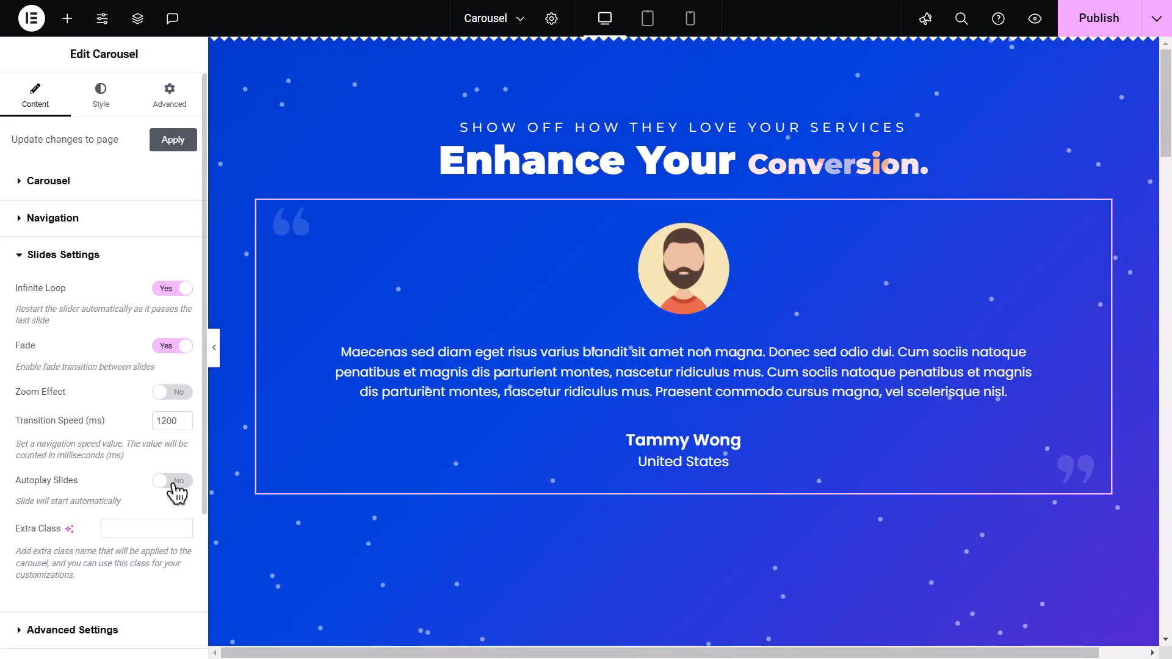
left_click(176, 488)
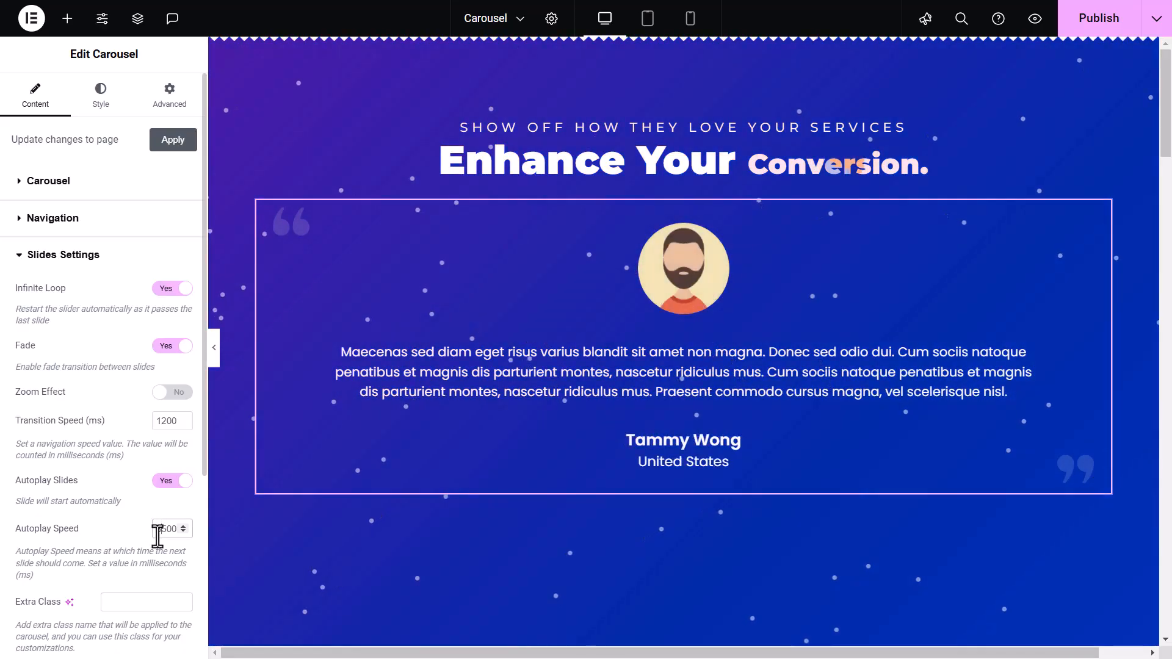
scroll(159, 536, "down", 3)
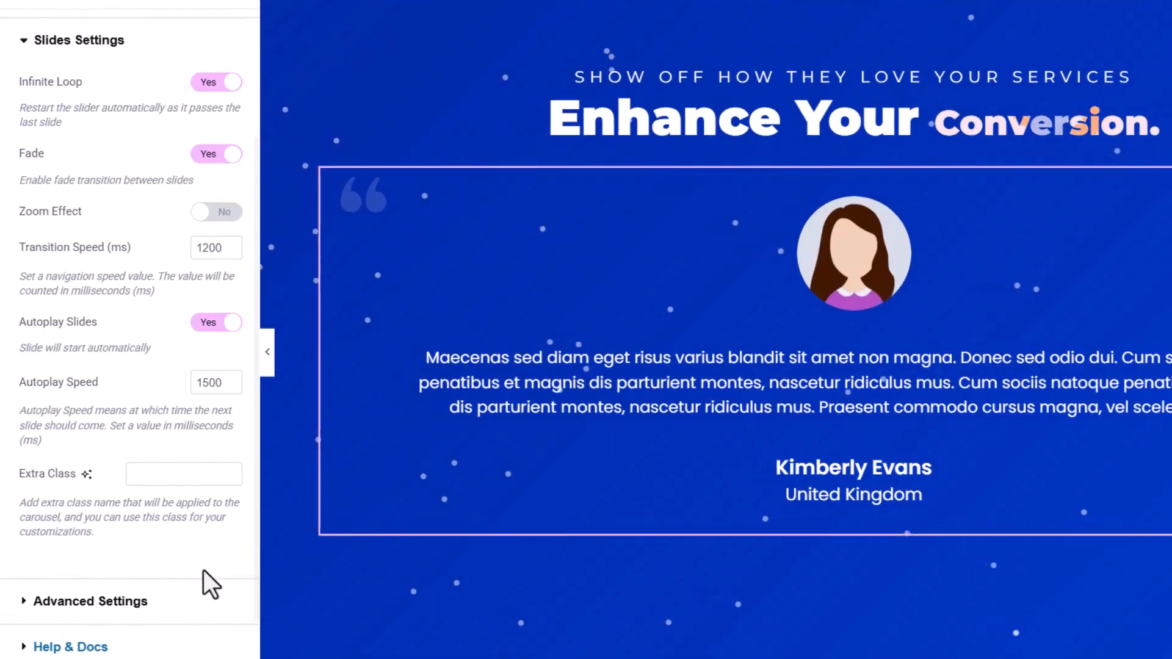
Set the Extra Class to testimonial-carousel and switch to the carousel's Advanced settings
left_click(205, 479)
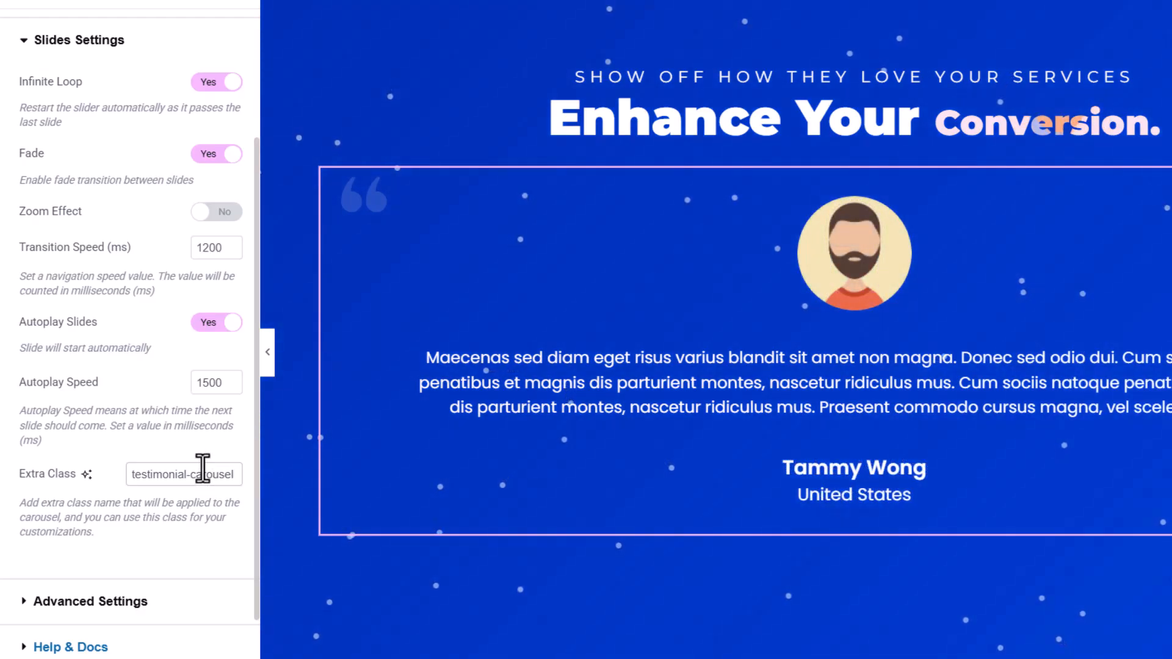
scroll(202, 306, "up", 4)
left_click(212, 37)
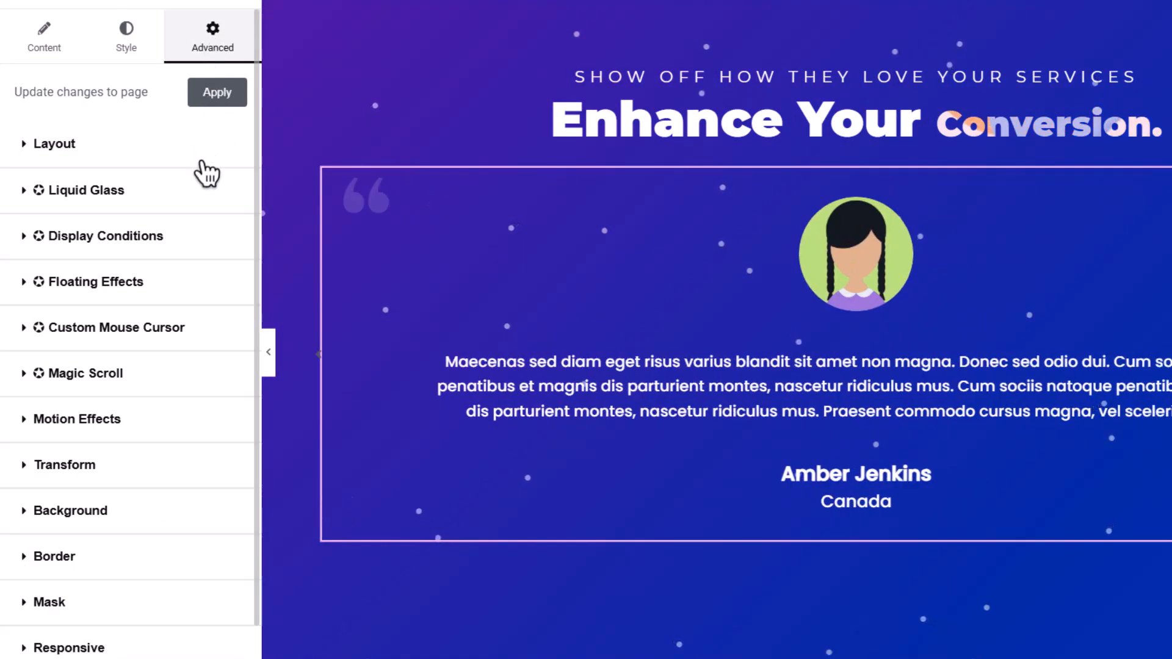